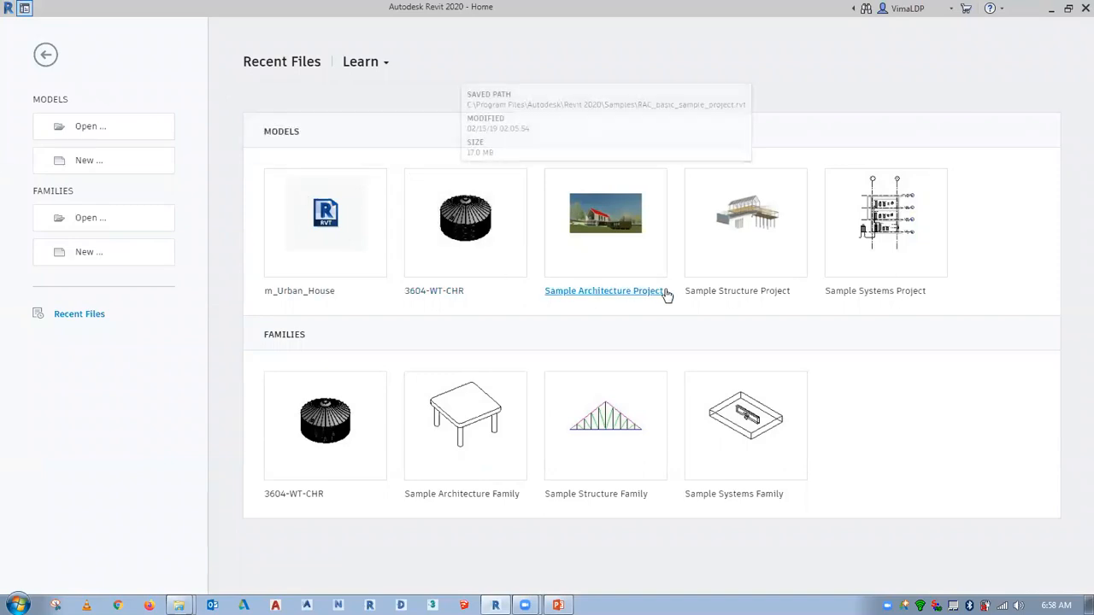
Open the Sample Architecture Project and display its South elevation view.
mouse_move(598, 300)
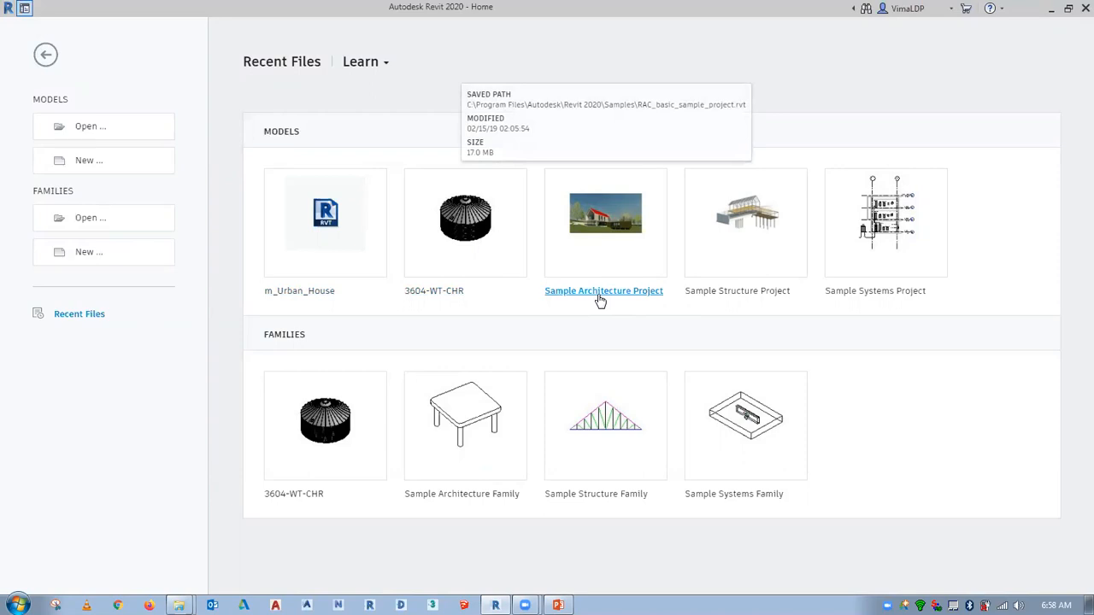
click(601, 299)
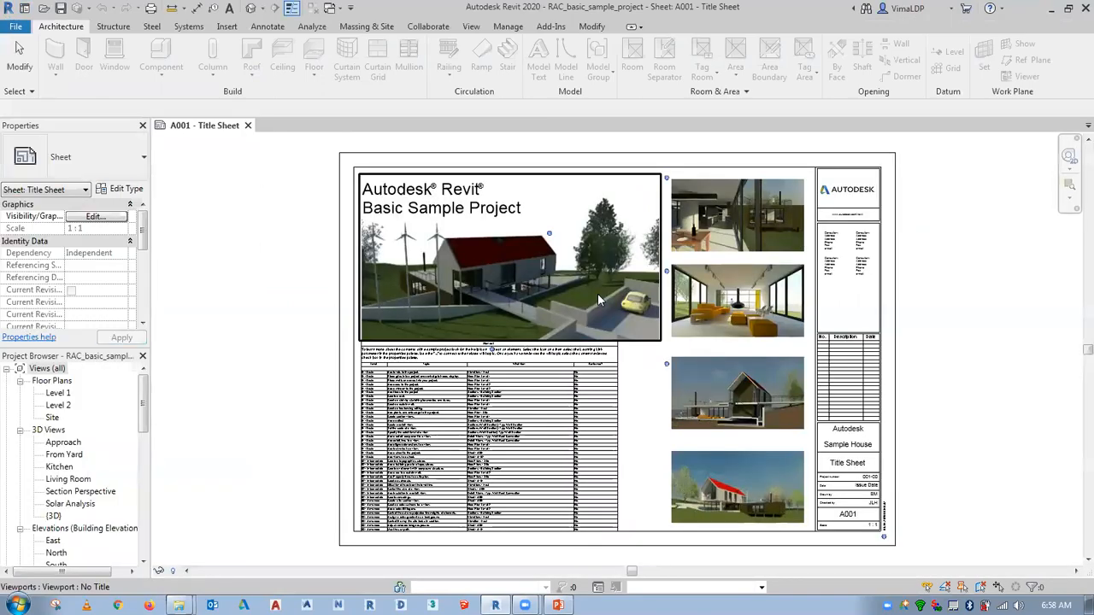
scroll(86, 488, down, 3)
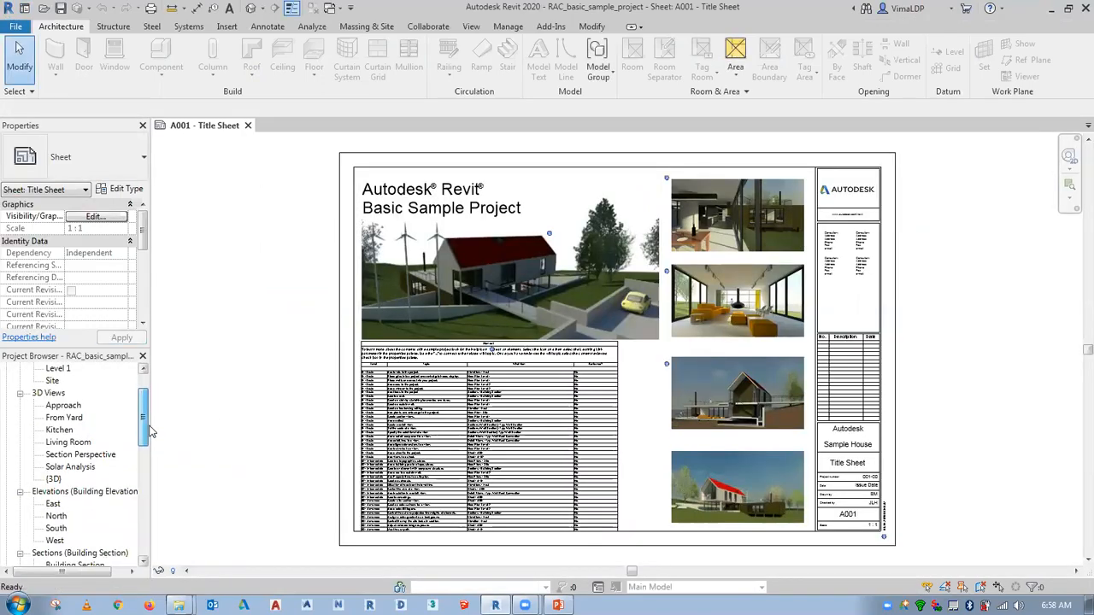
double_click(57, 455)
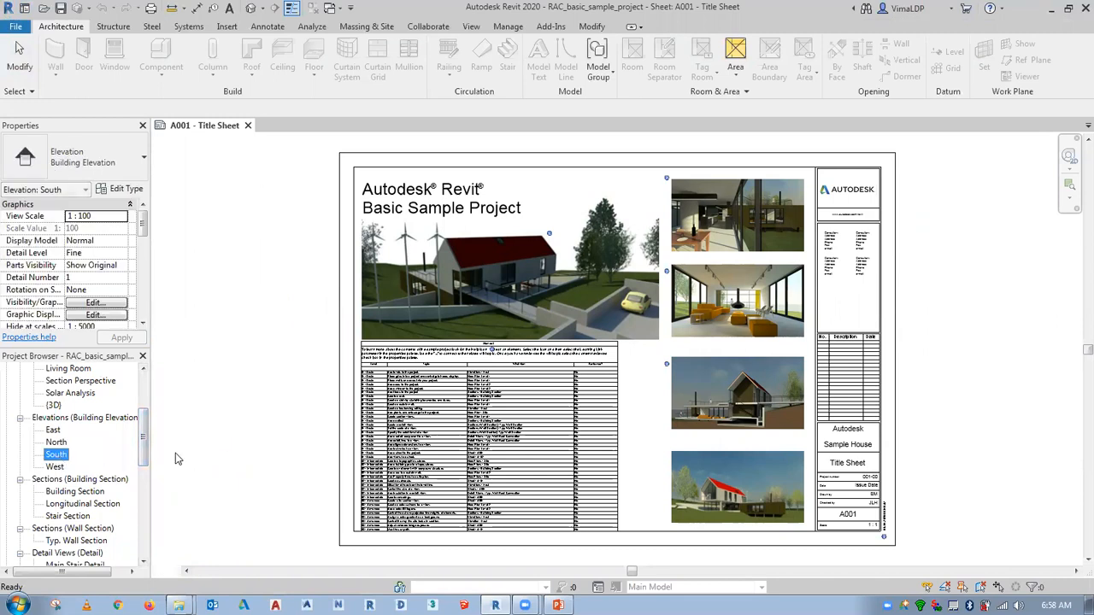
Examine the level heads, names and elevations at the ends of the level lines in the South elevation.
middle_drag(936, 522, 849, 497)
key(z)
key(r)
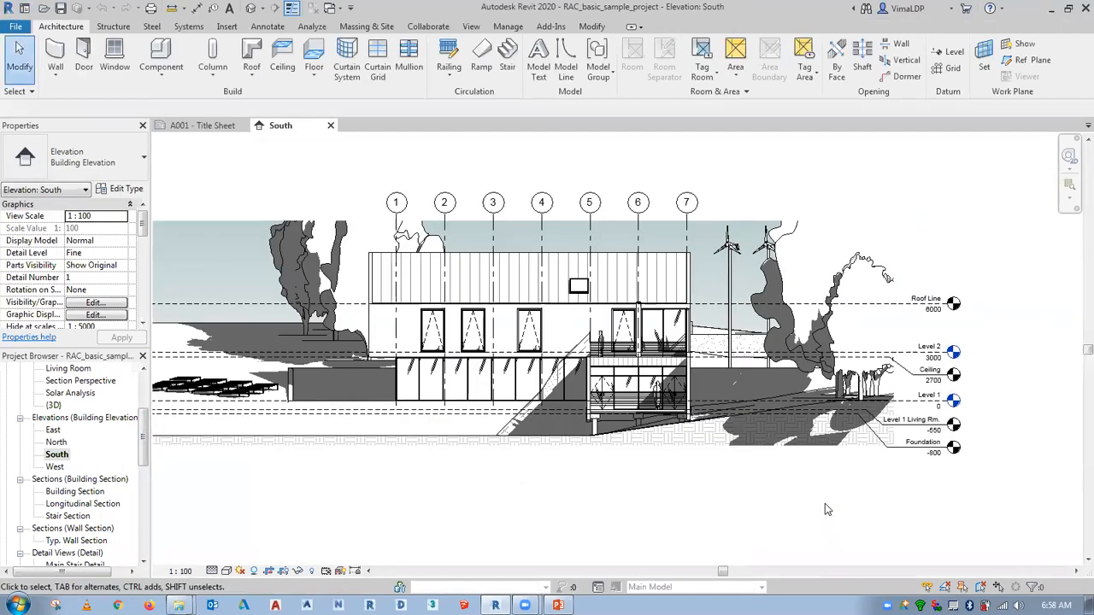
drag(1026, 282, 825, 483)
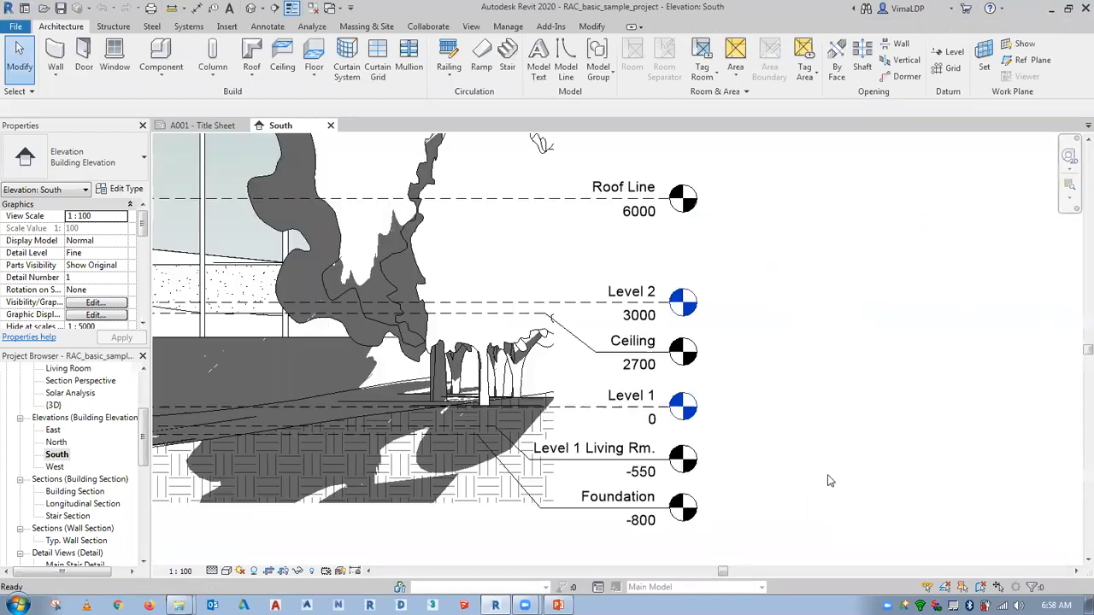
middle_drag(851, 484, 880, 472)
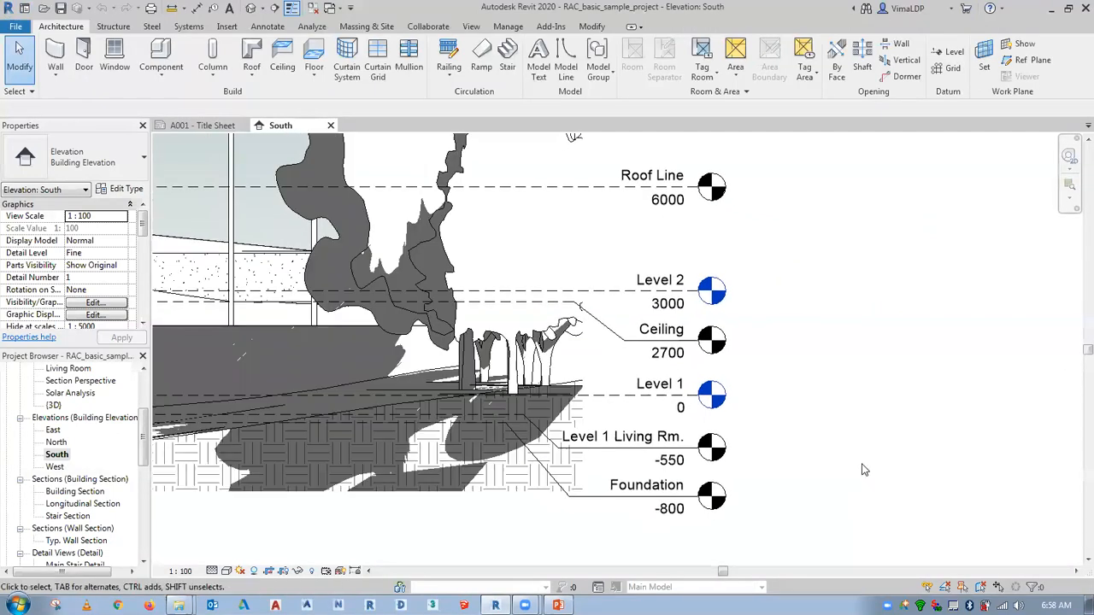
scroll(868, 373, down, 1)
middle_drag(828, 422, 880, 479)
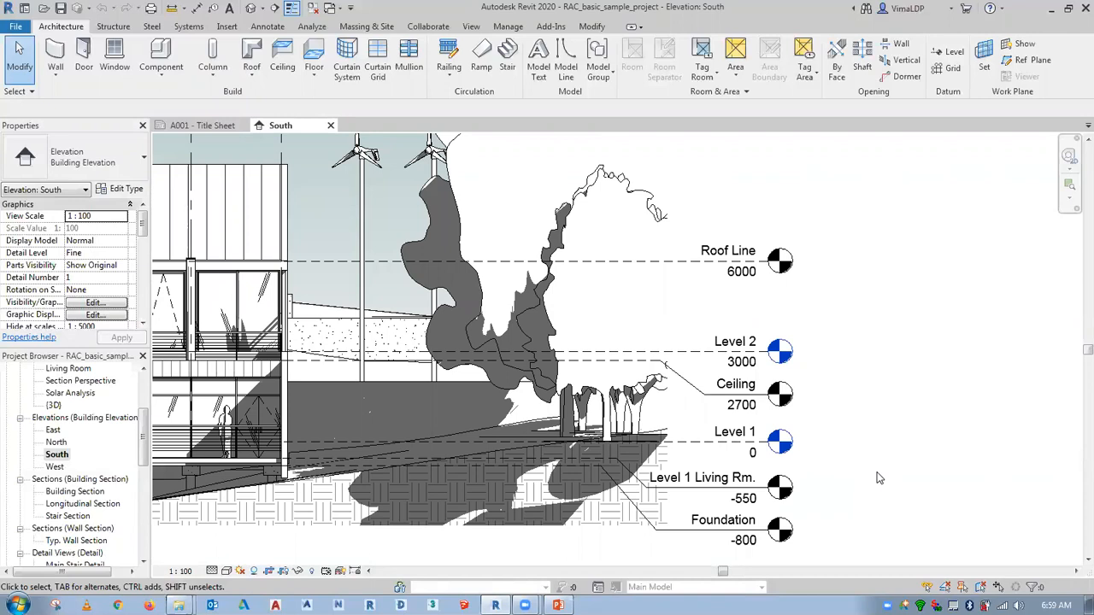
scroll(893, 377, down, 2)
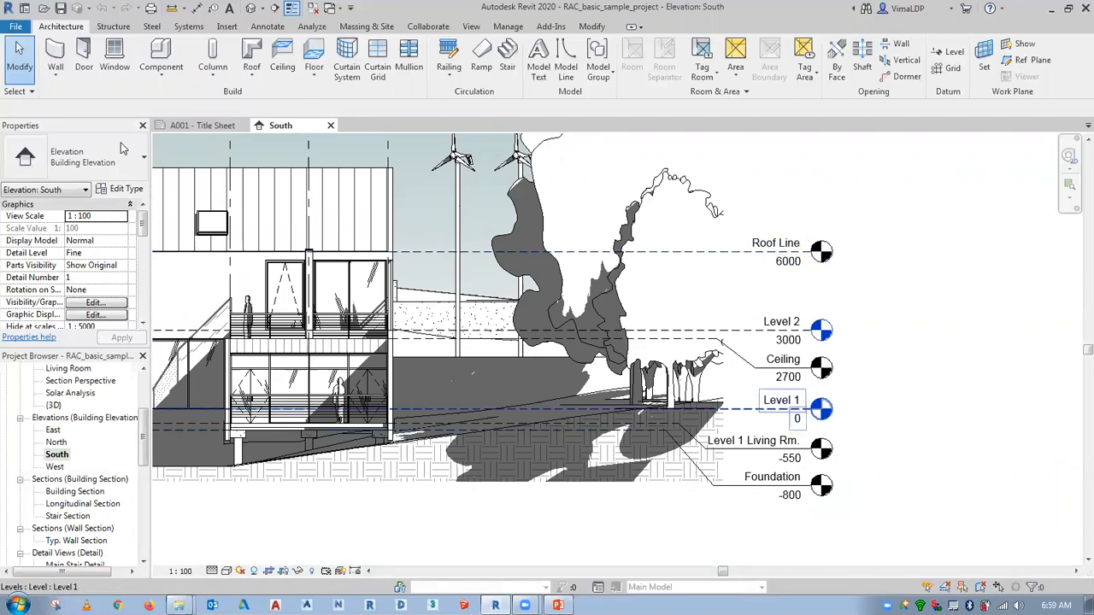
click(7, 25)
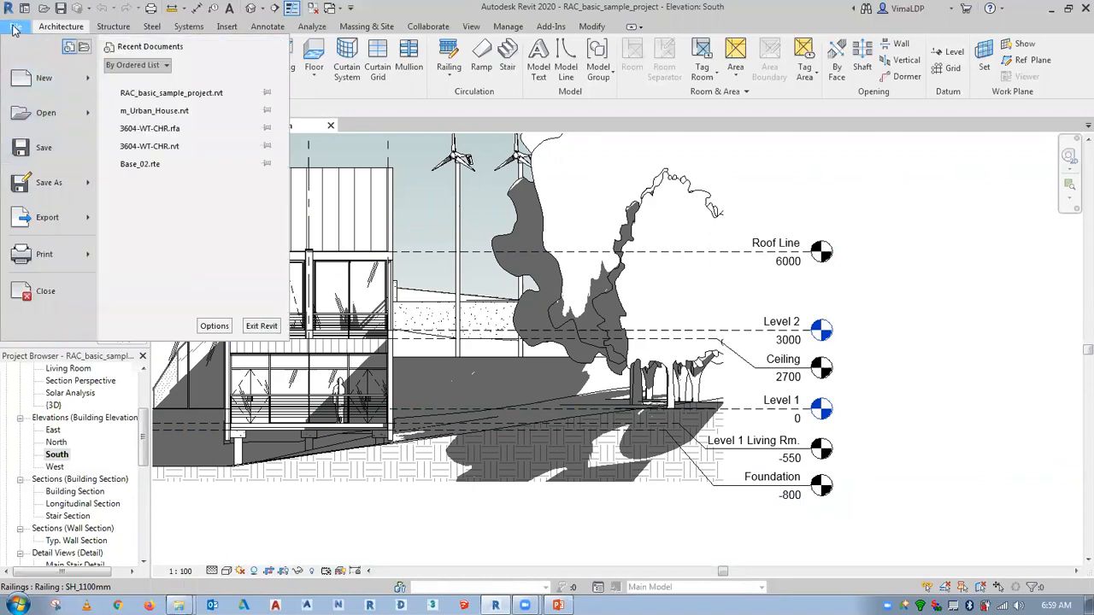
mouse_move(26, 79)
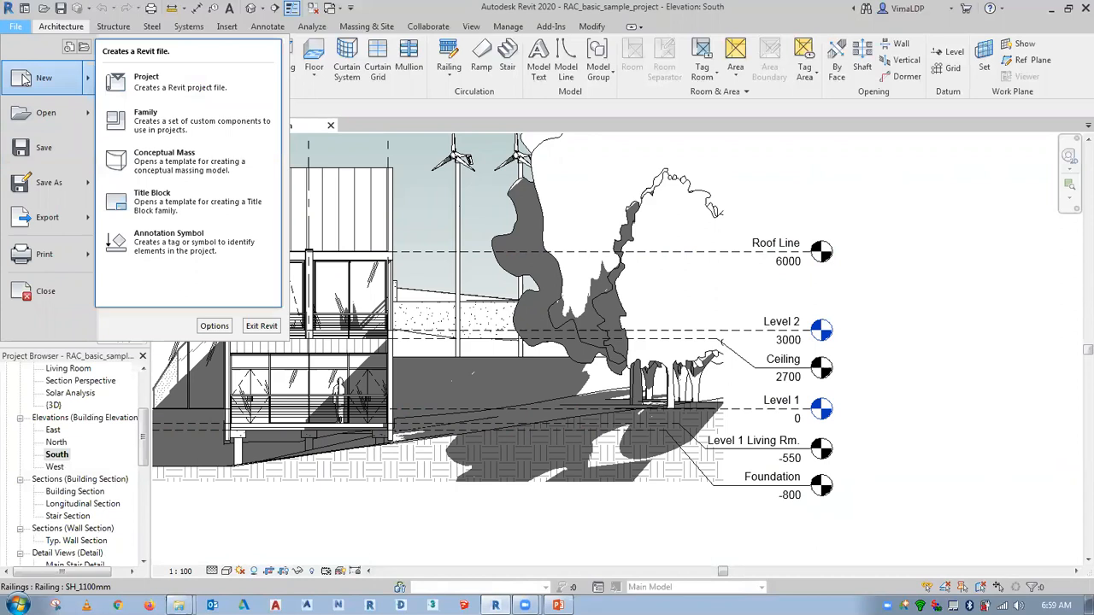
click(159, 128)
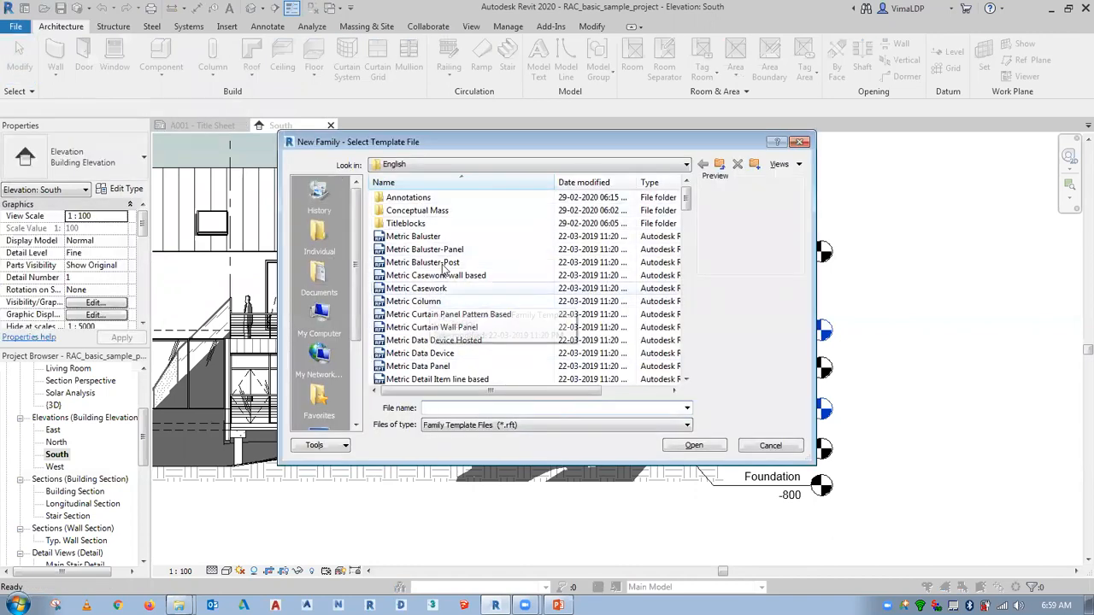
mouse_move(685, 198)
mouse_down()
mouse_move(695, 376)
mouse_move(683, 201)
mouse_up()
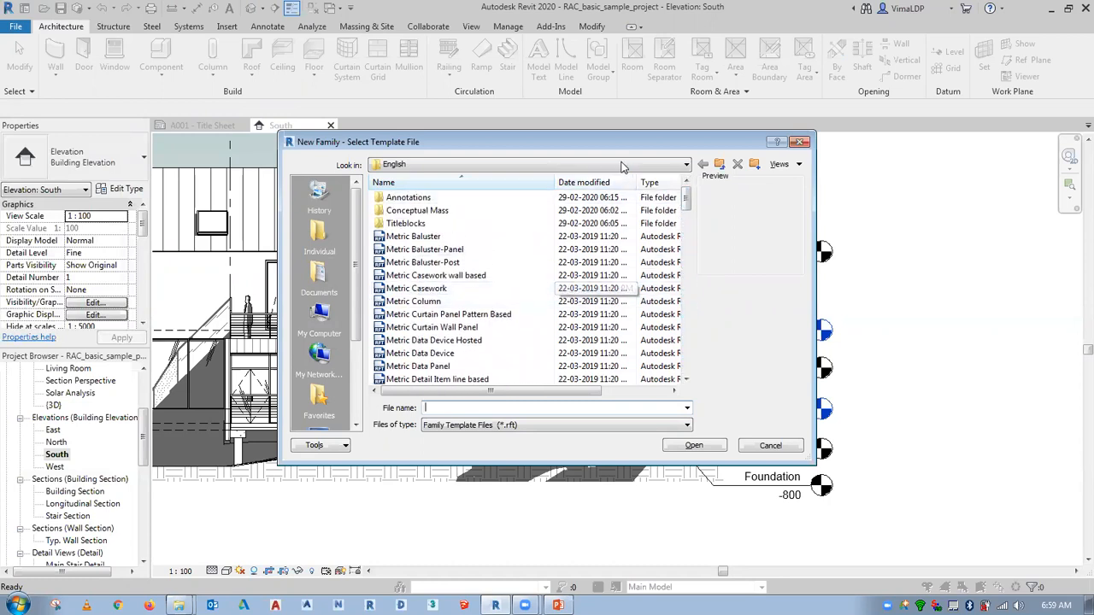
drag(625, 143, 546, 137)
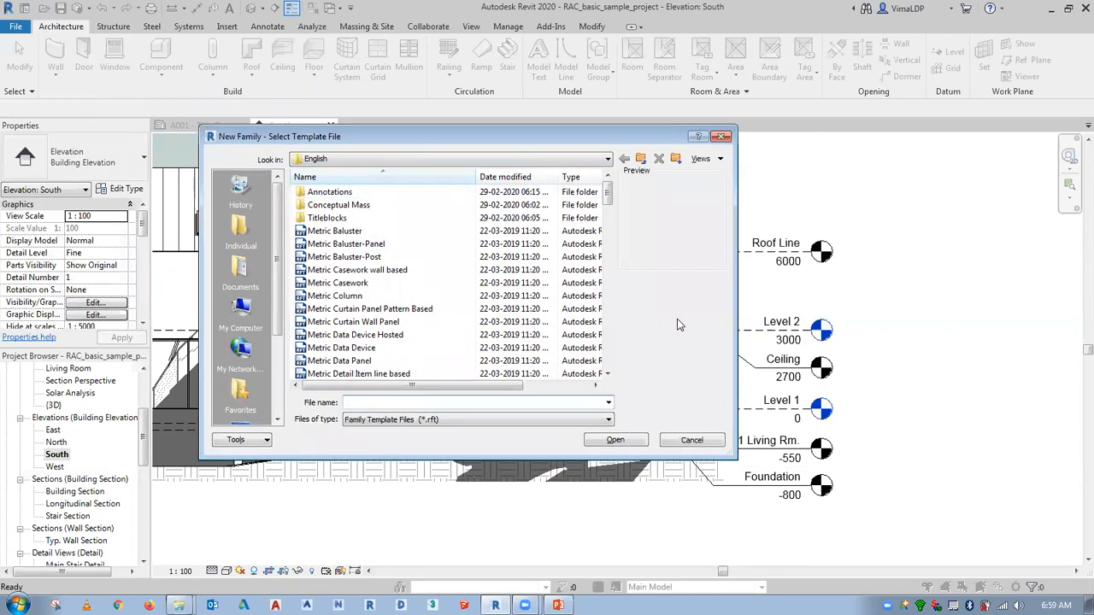
key(Escape)
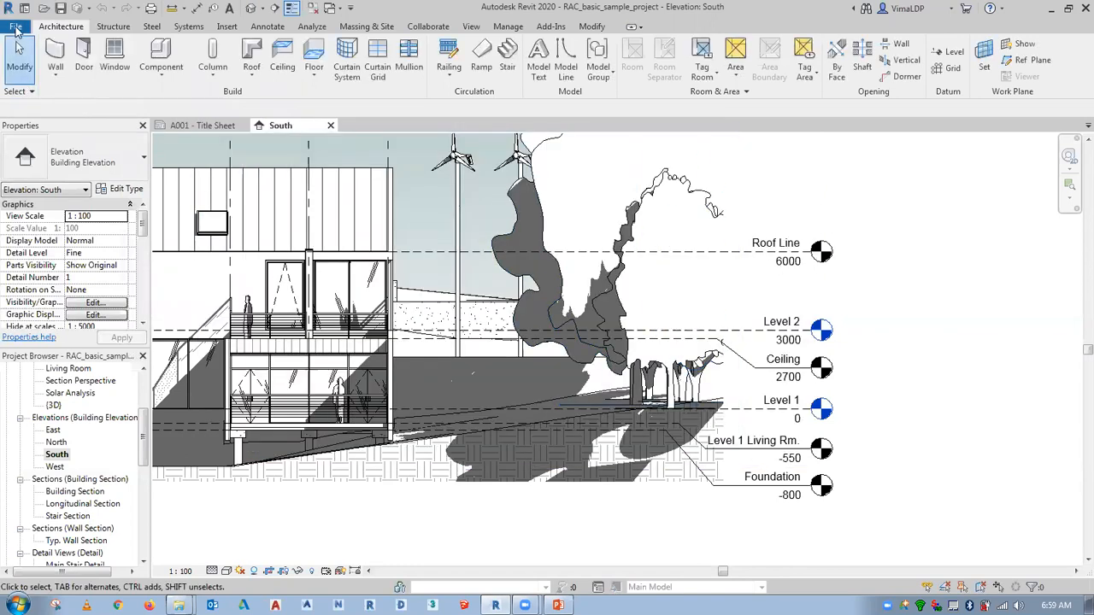
Create a new annotation symbol family from the Metric Level Head template.
click(15, 26)
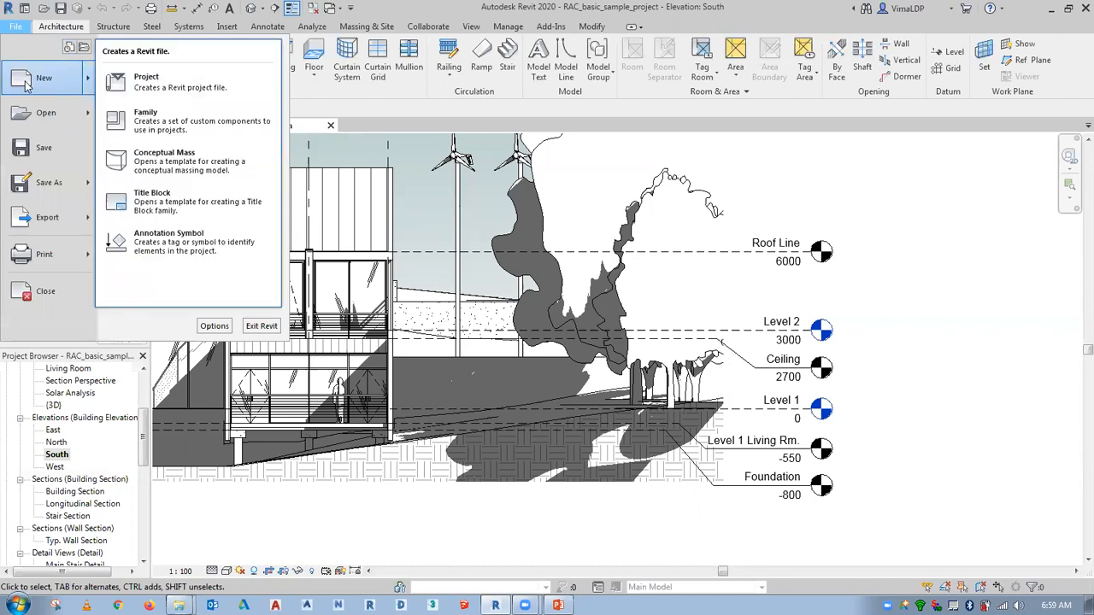
click(164, 248)
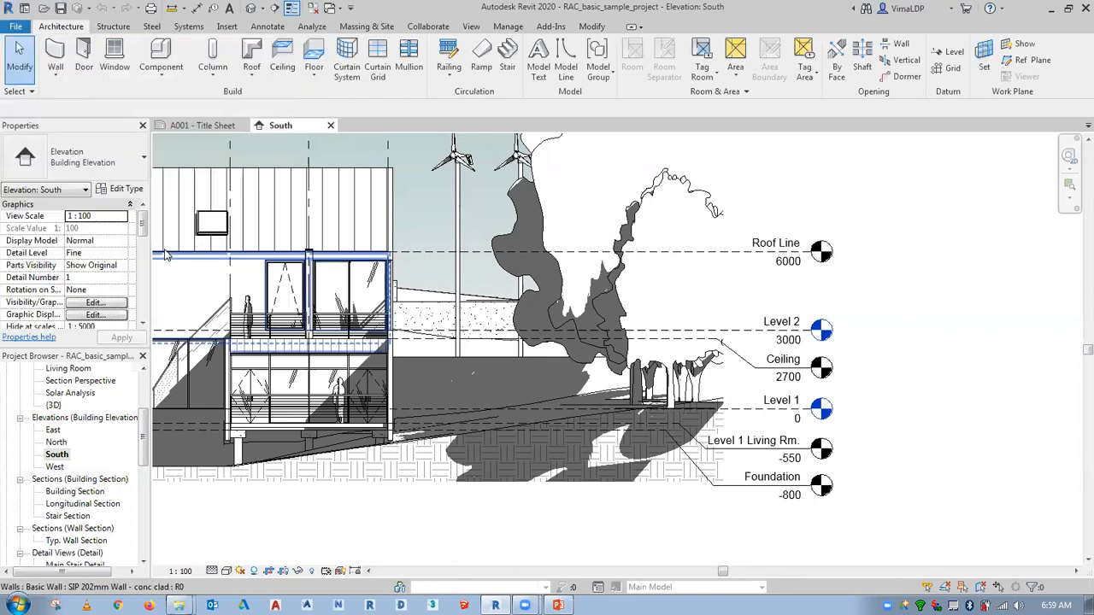
click(387, 159)
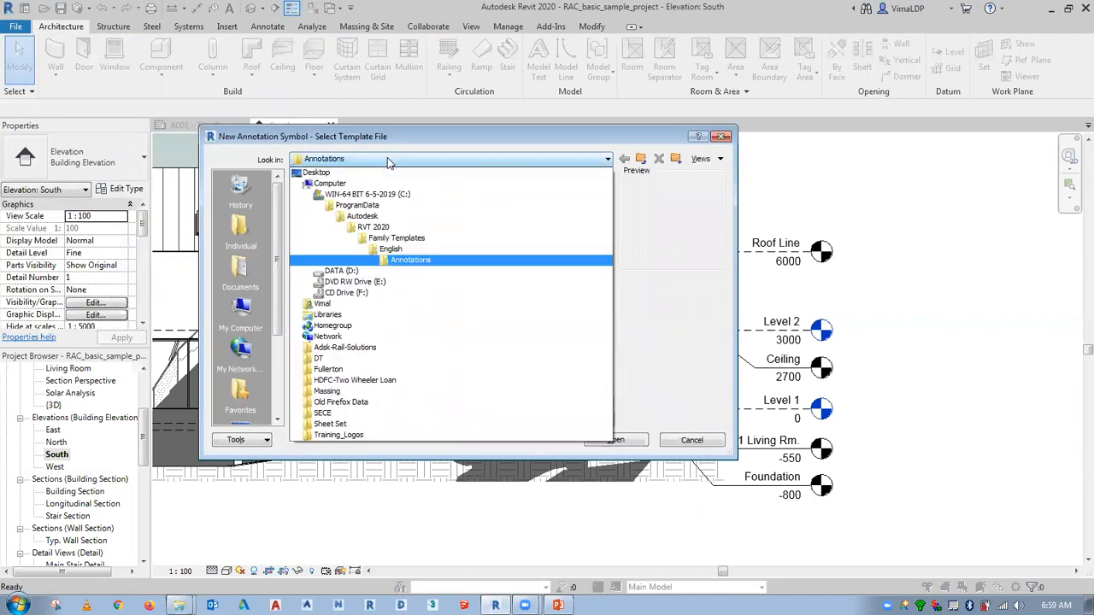
click(387, 159)
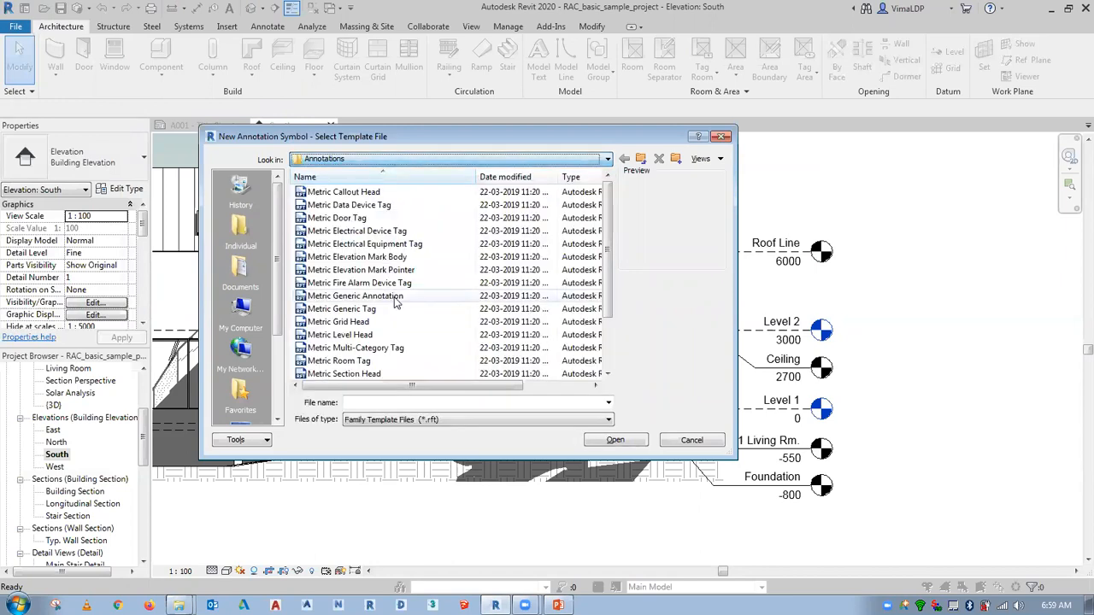
click(363, 194)
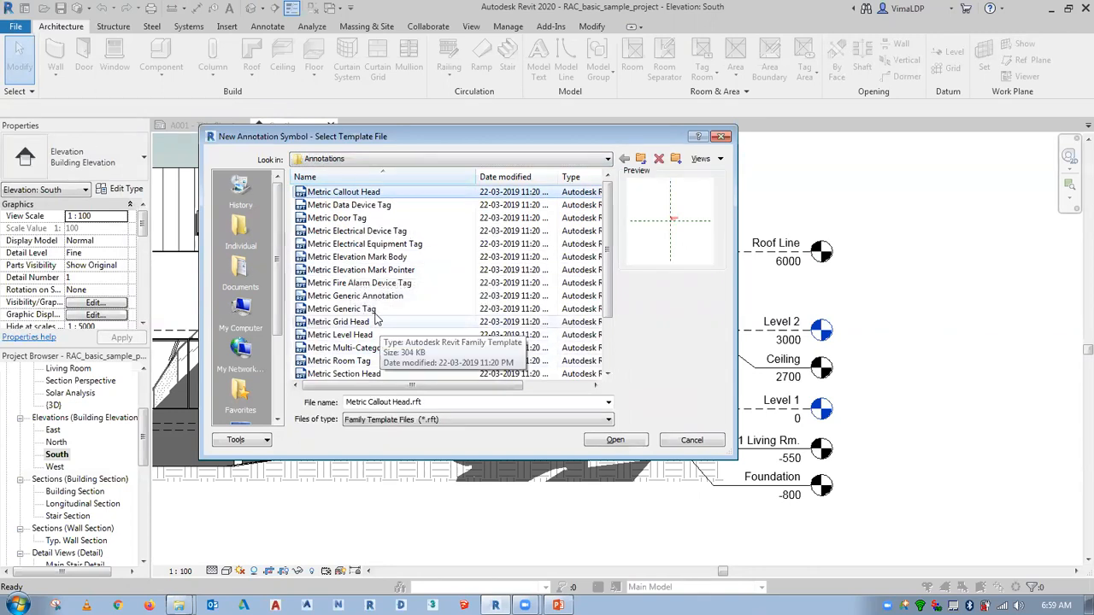
click(346, 335)
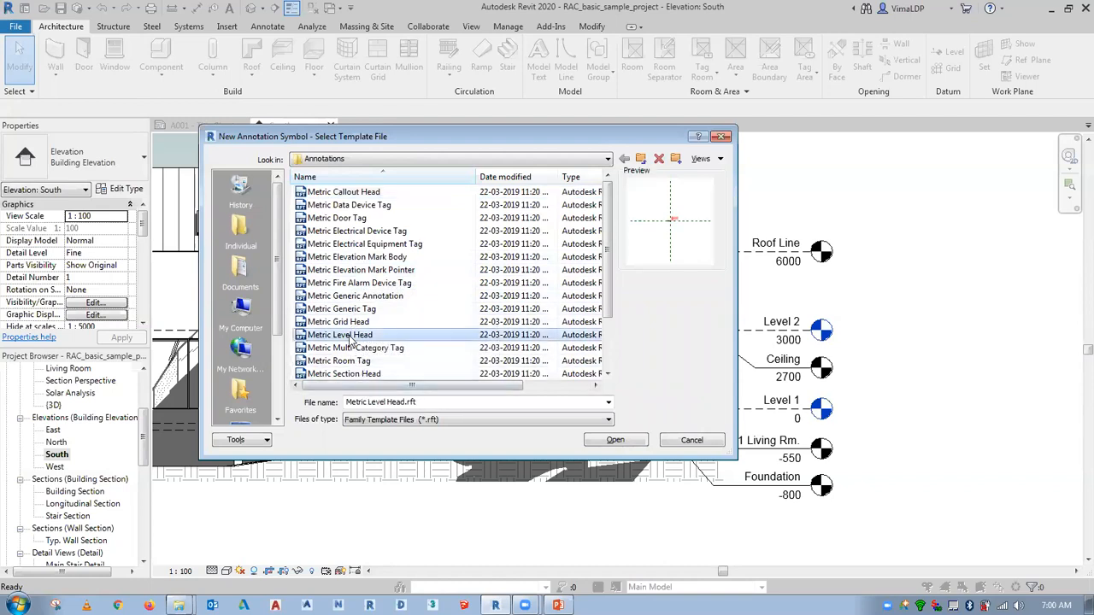
scroll(354, 351, down, 2)
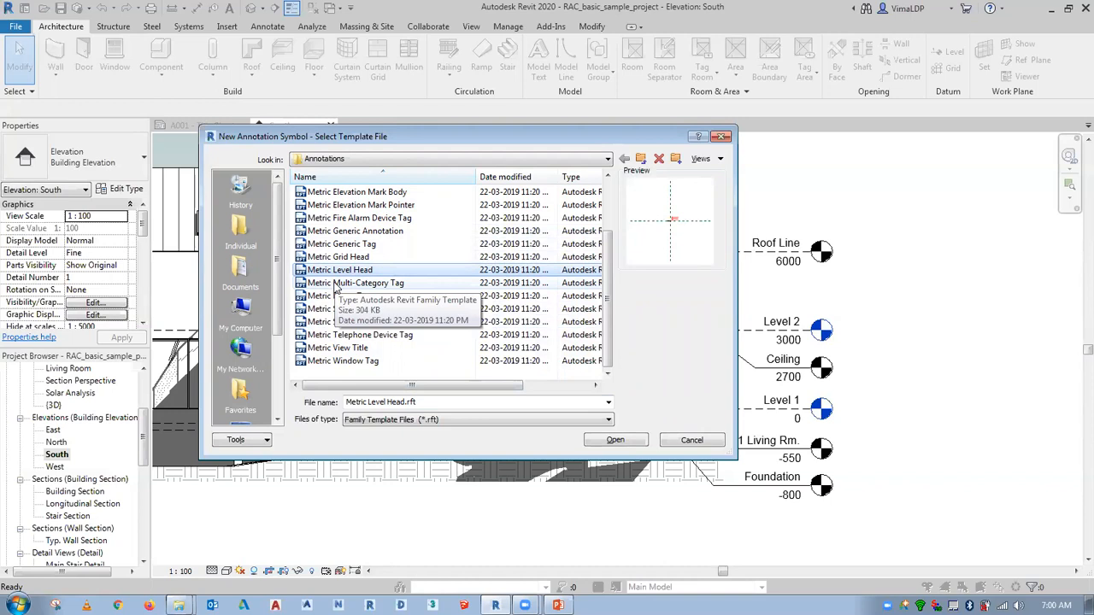
click(616, 440)
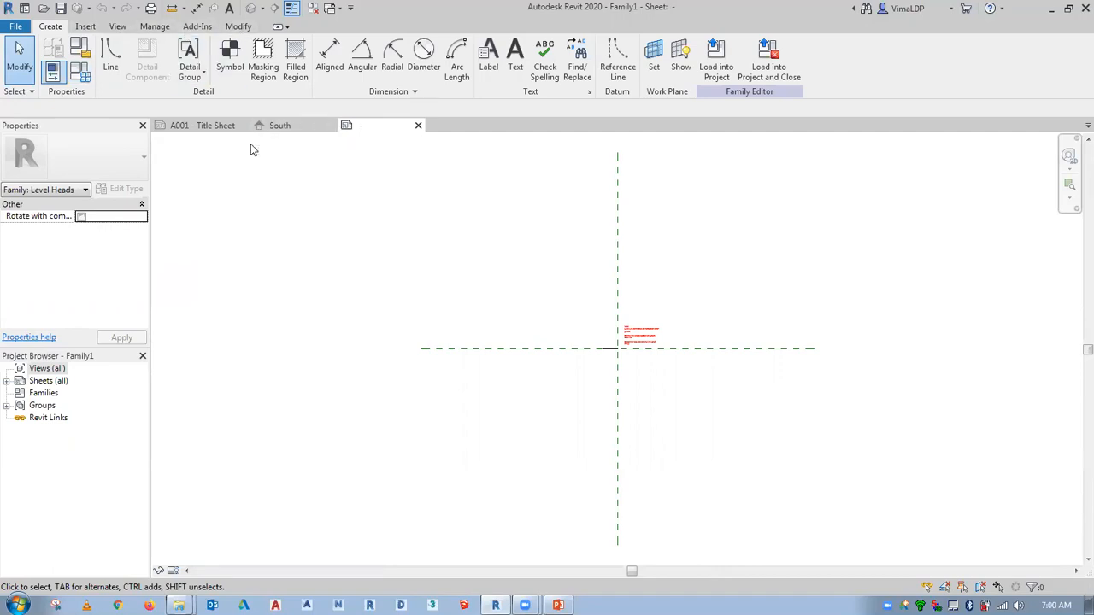
Close the A001 - Title Sheet view and return to the new level head family.
click(47, 368)
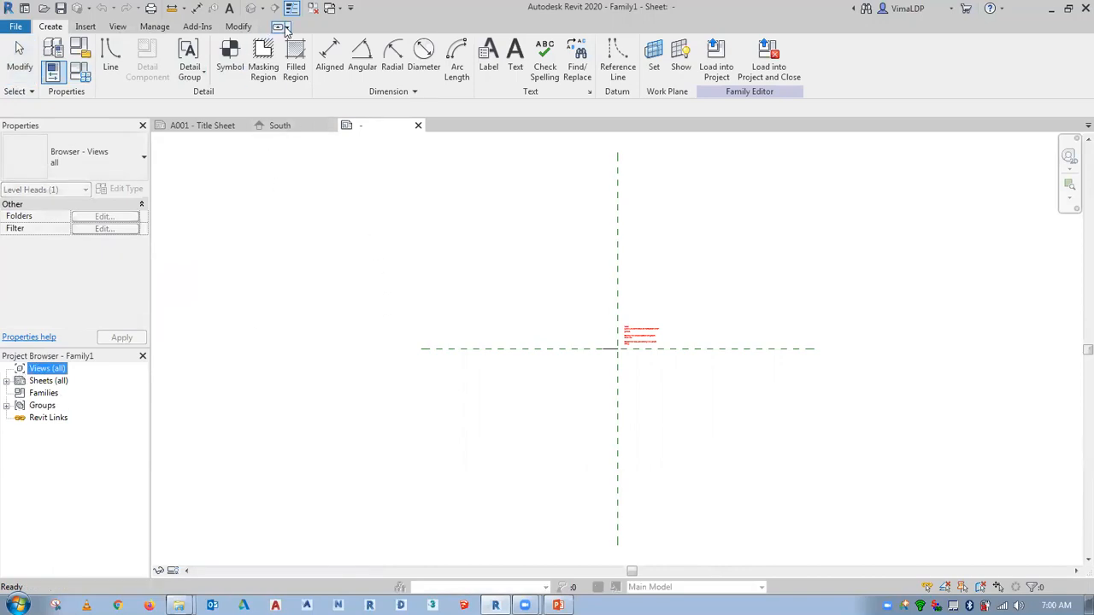
click(239, 125)
click(196, 127)
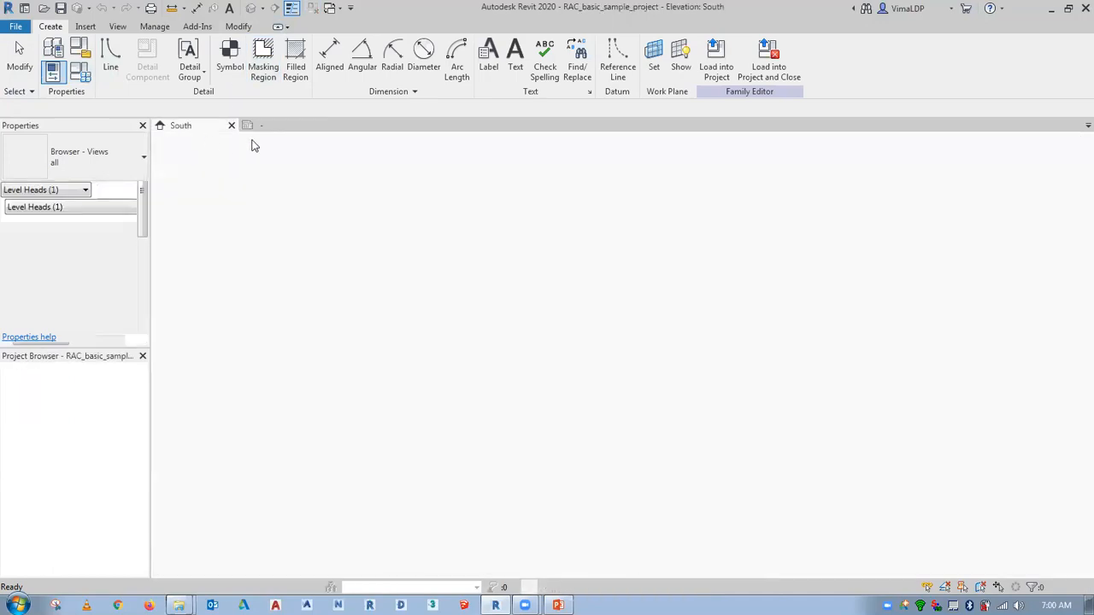
click(273, 126)
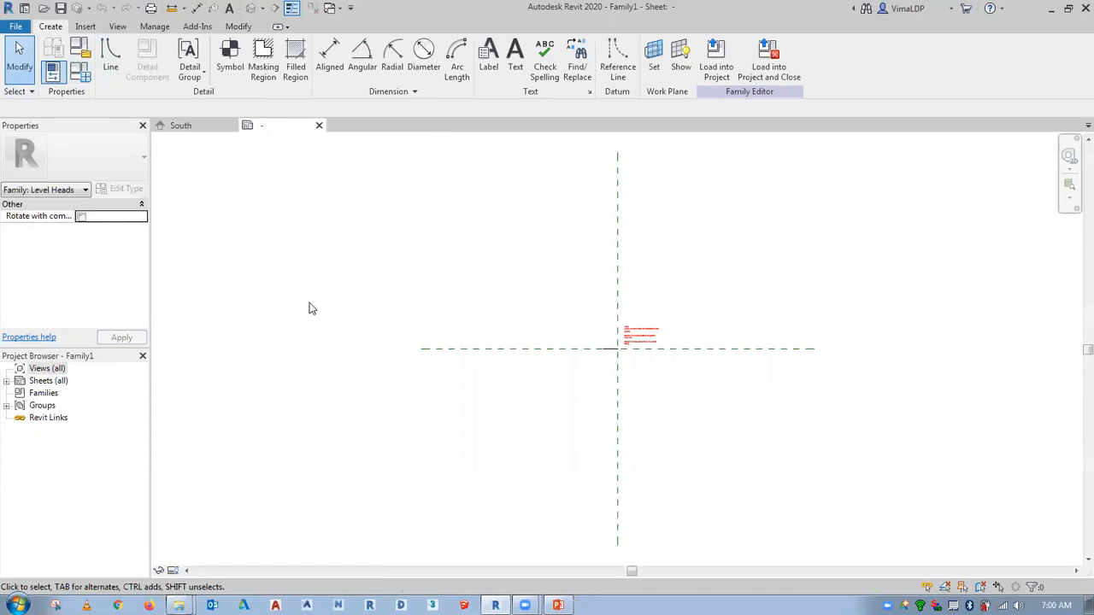
Examine the template's note and dummy line at the reference planes' intersection and compare them with the South elevation's level heads.
key(z)
key(r)
drag(739, 281, 552, 405)
scroll(590, 367, up, 3)
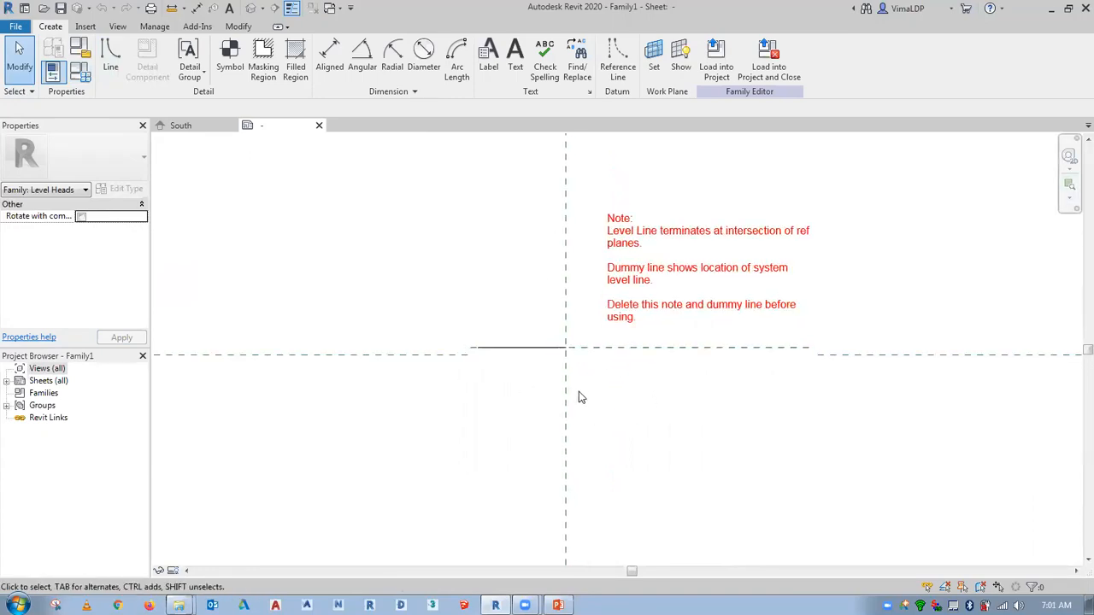
scroll(518, 410, up, 3)
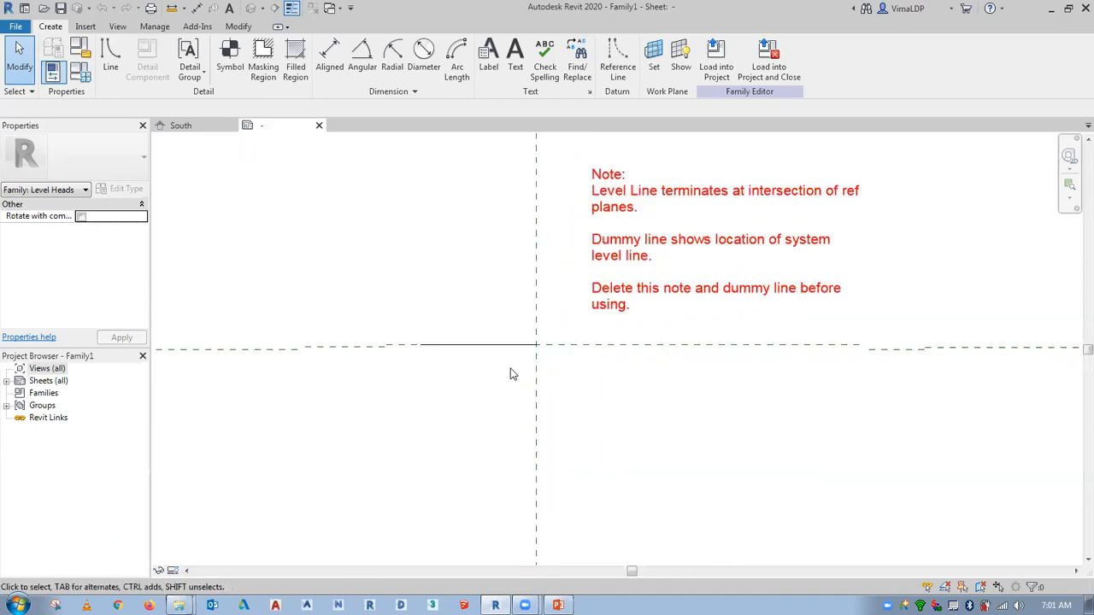
middle_drag(509, 374, 527, 387)
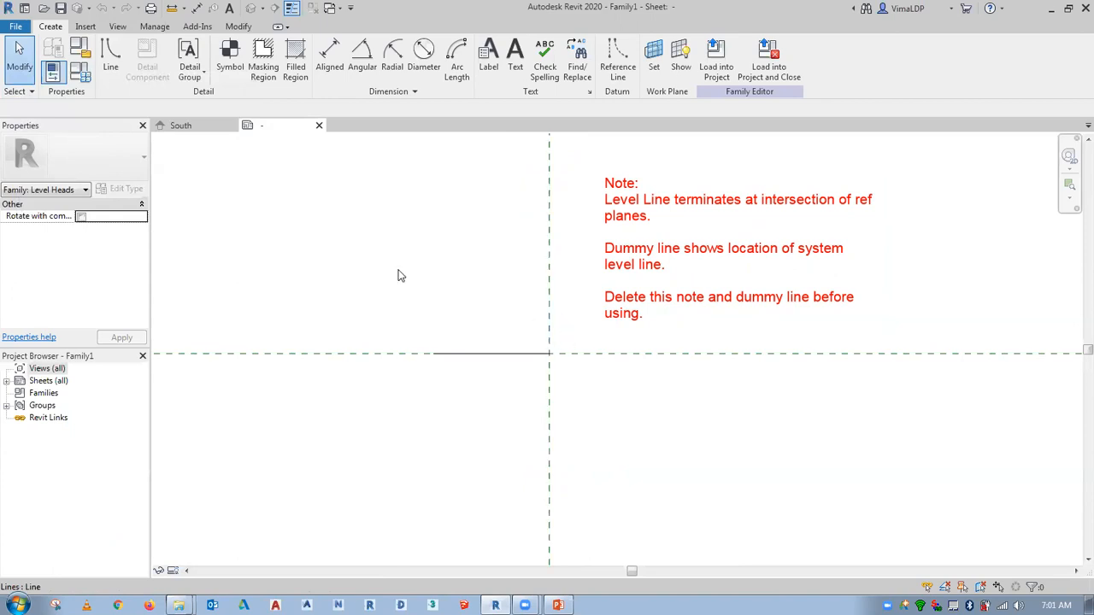
click(201, 126)
scroll(787, 367, up, 4)
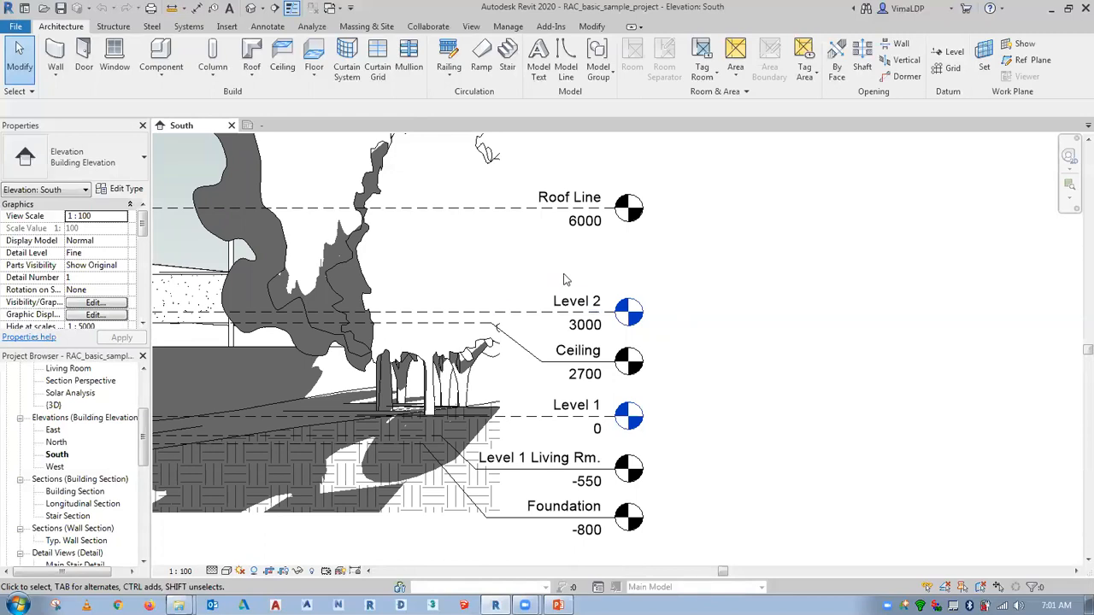
click(250, 124)
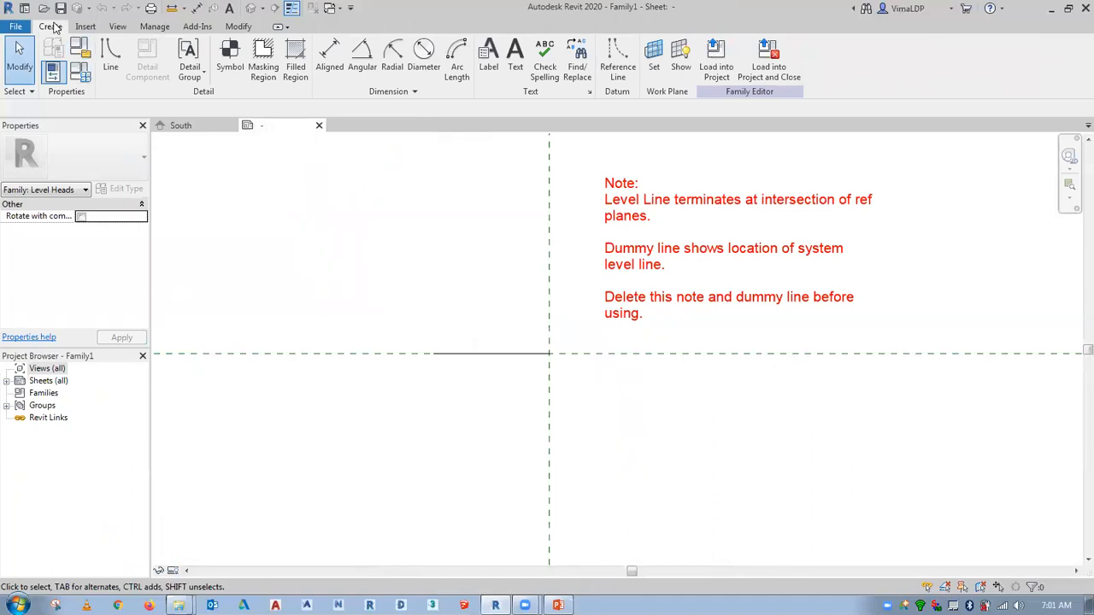
Draw a downward-pointing three-sided inscribed polygon with a radius of about 2.5 mm, centred on the reference planes' intersection.
click(111, 56)
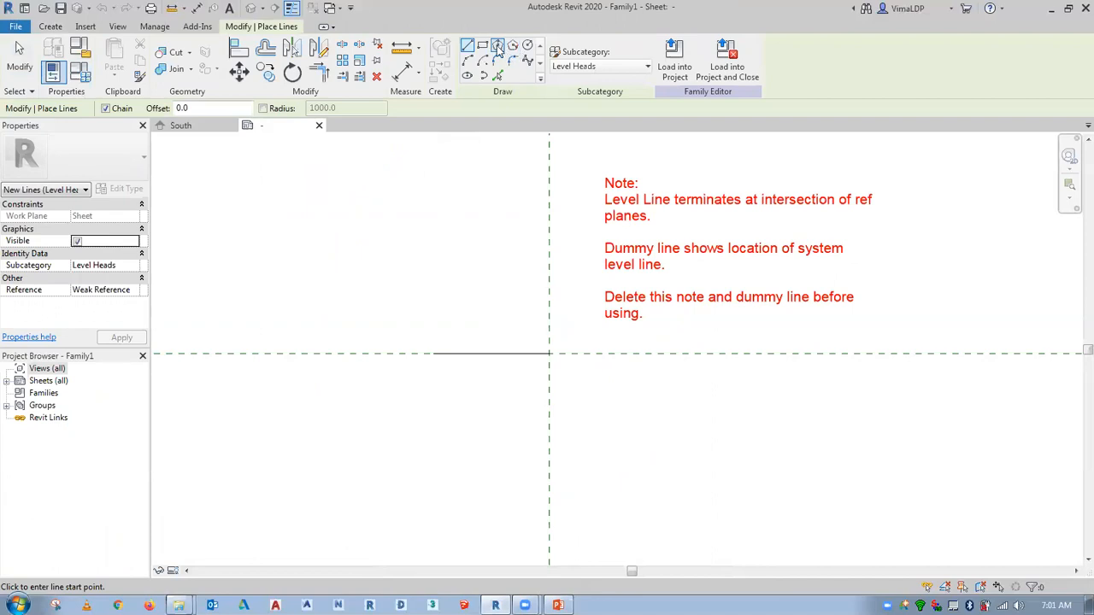
click(497, 46)
click(196, 106)
text(3)
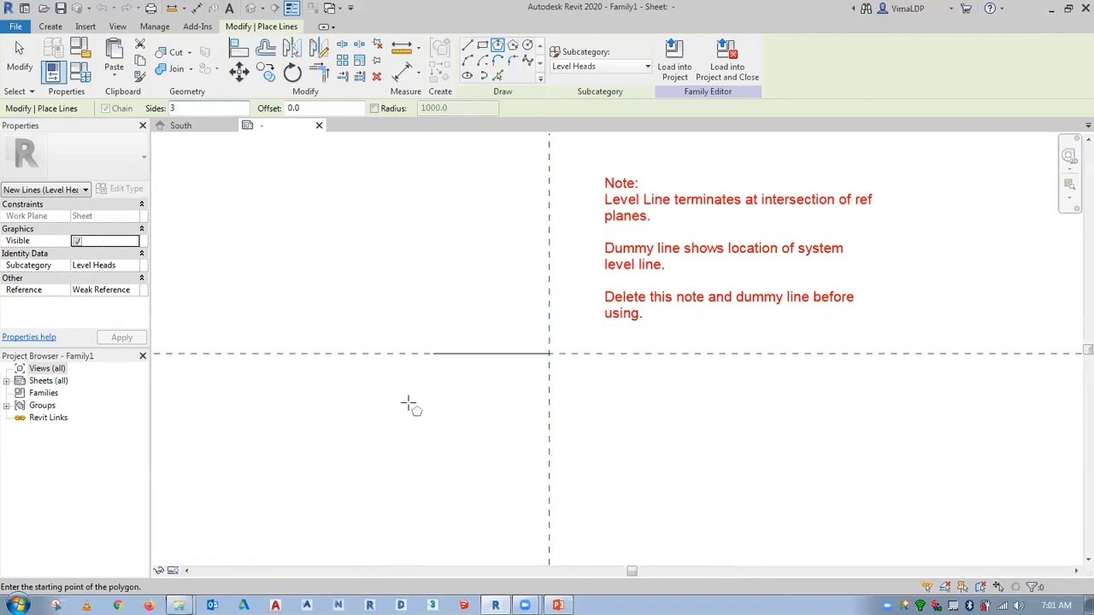
click(549, 353)
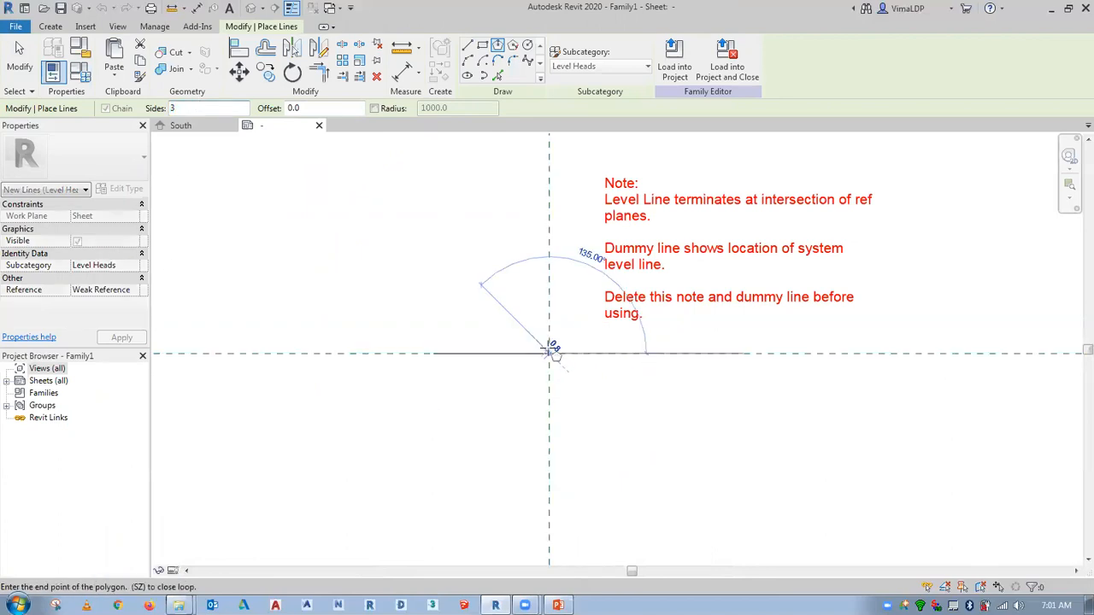
scroll(550, 360, up, 5)
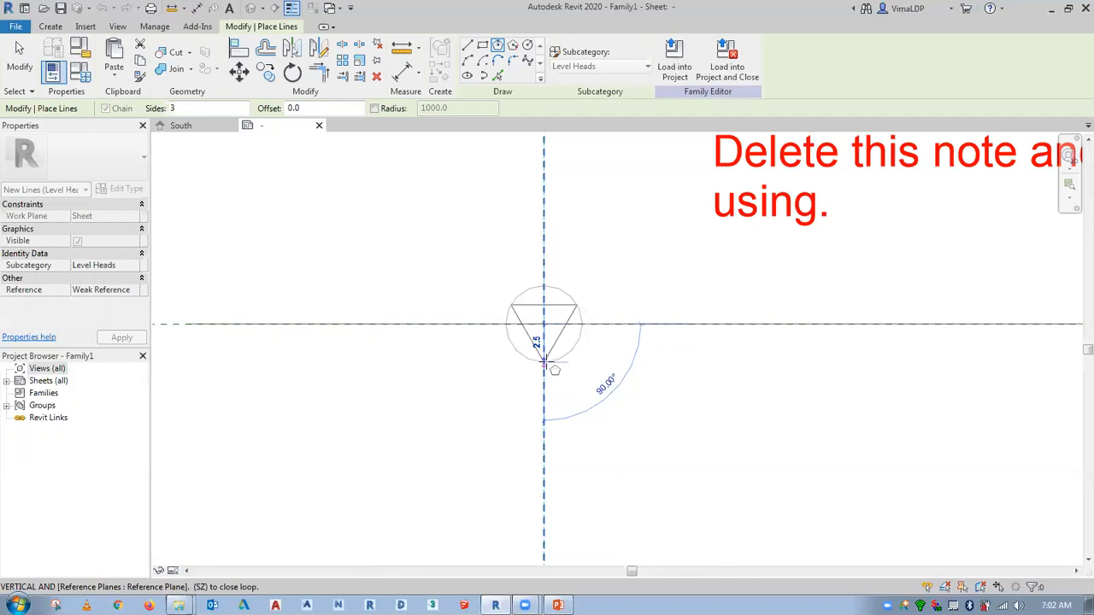
click(544, 363)
key(Escape)
key(Escape)
Move the triangle straight up so its lower vertex sits on the reference planes' intersection.
drag(467, 227, 627, 410)
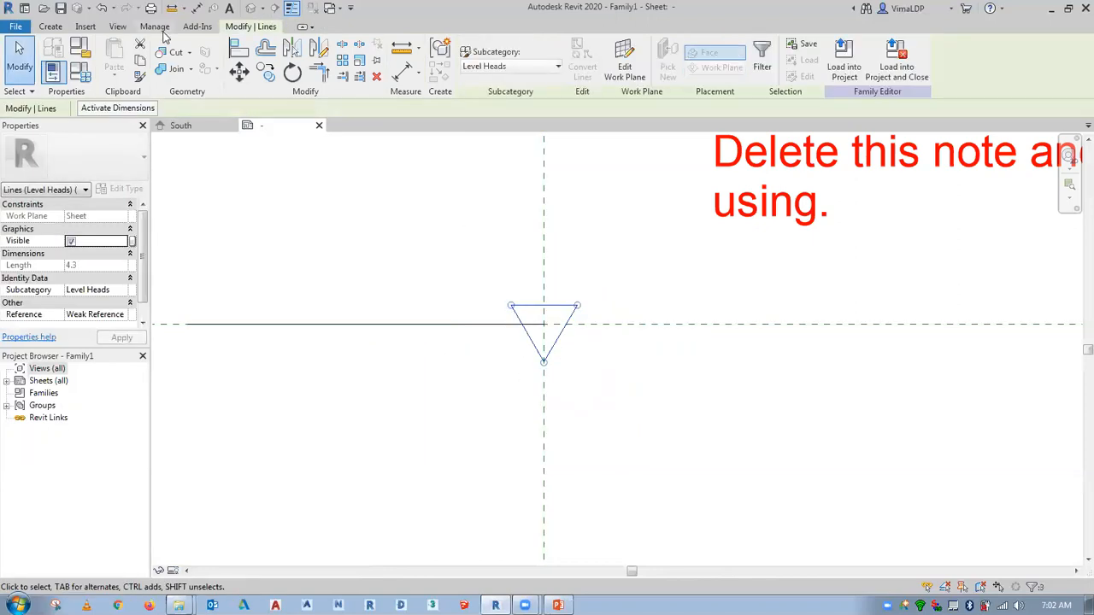
click(239, 73)
click(544, 363)
click(543, 324)
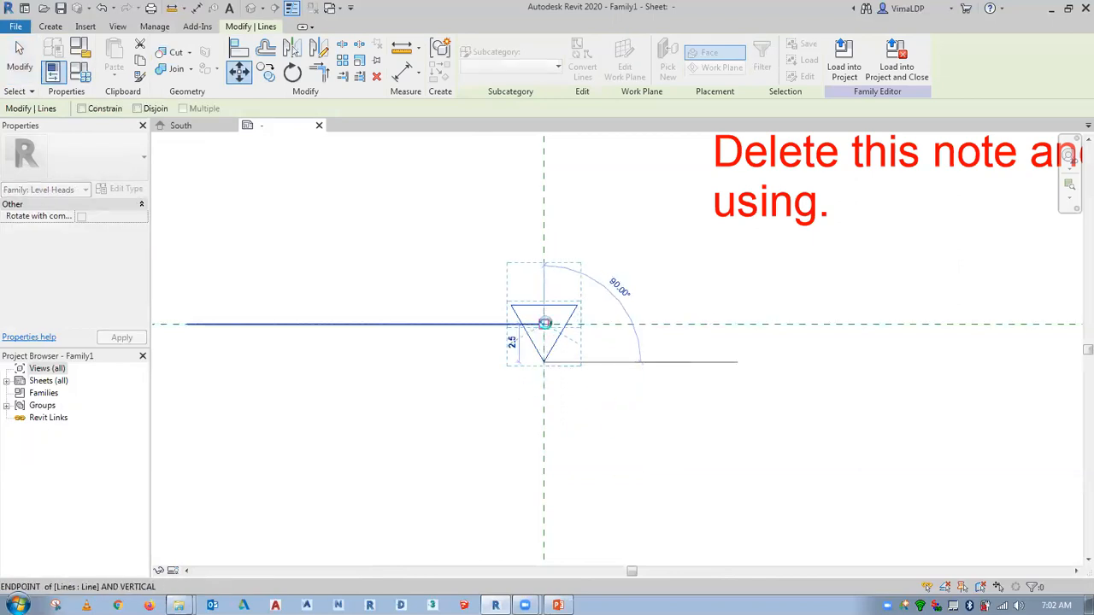
click(496, 415)
scroll(501, 373, down, 3)
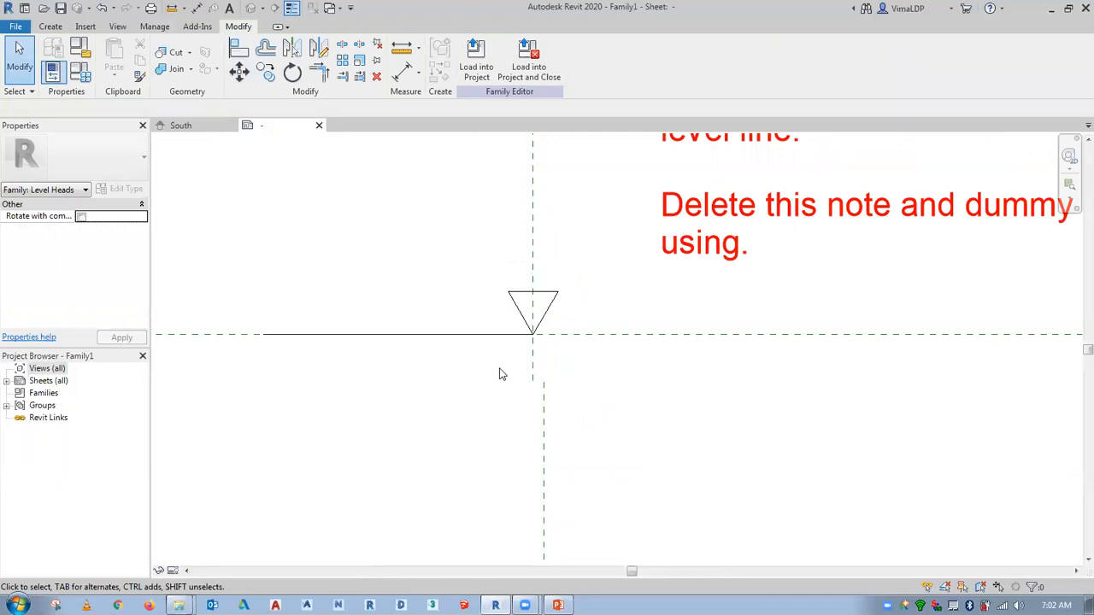
scroll(512, 415, down, 1)
scroll(521, 410, up, 4)
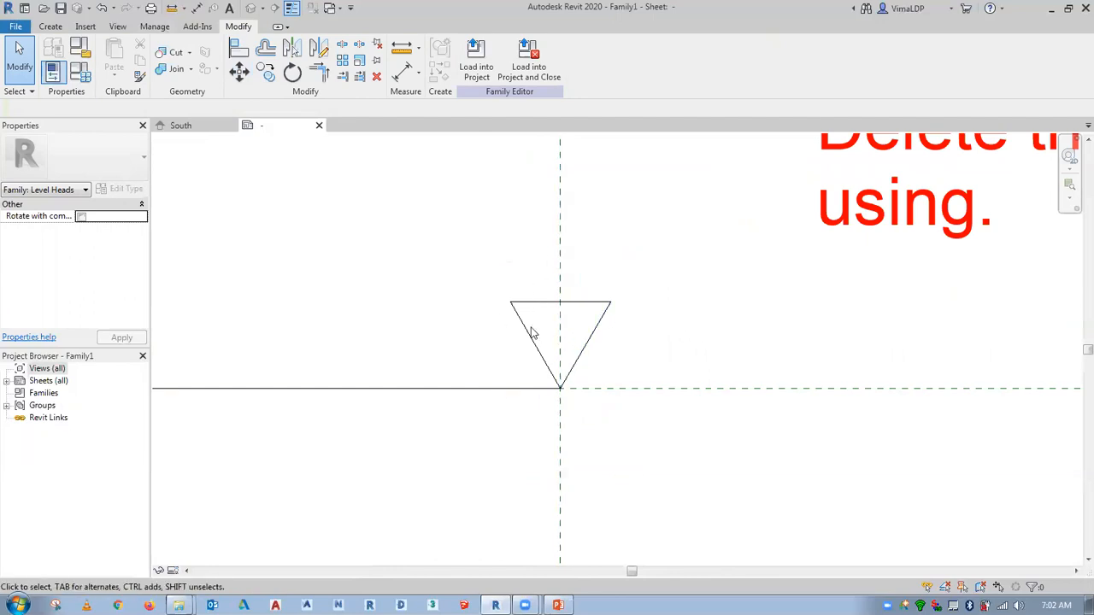
scroll(579, 366, down, 1)
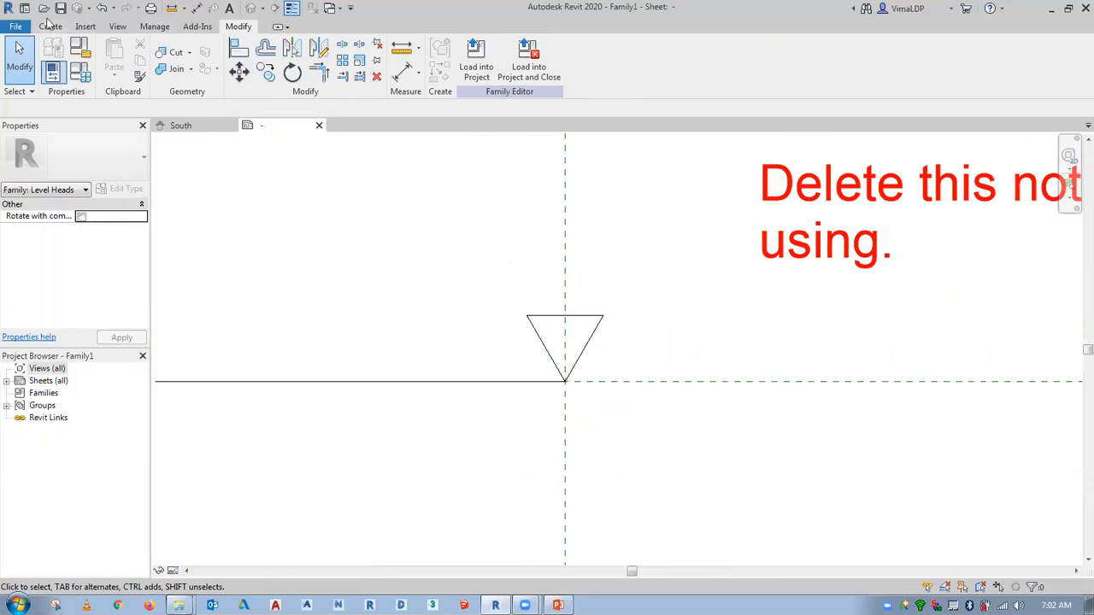
Start a Solid Black filled region and pick the triangle's top edge, right edge and the vertical reference plane as locked boundary lines.
click(47, 27)
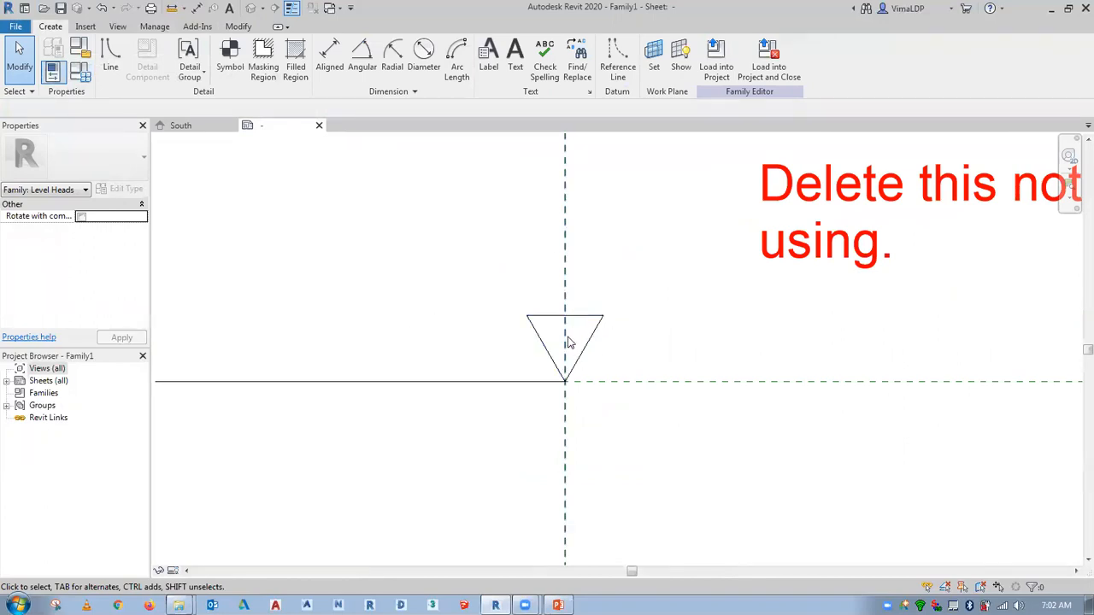
click(295, 56)
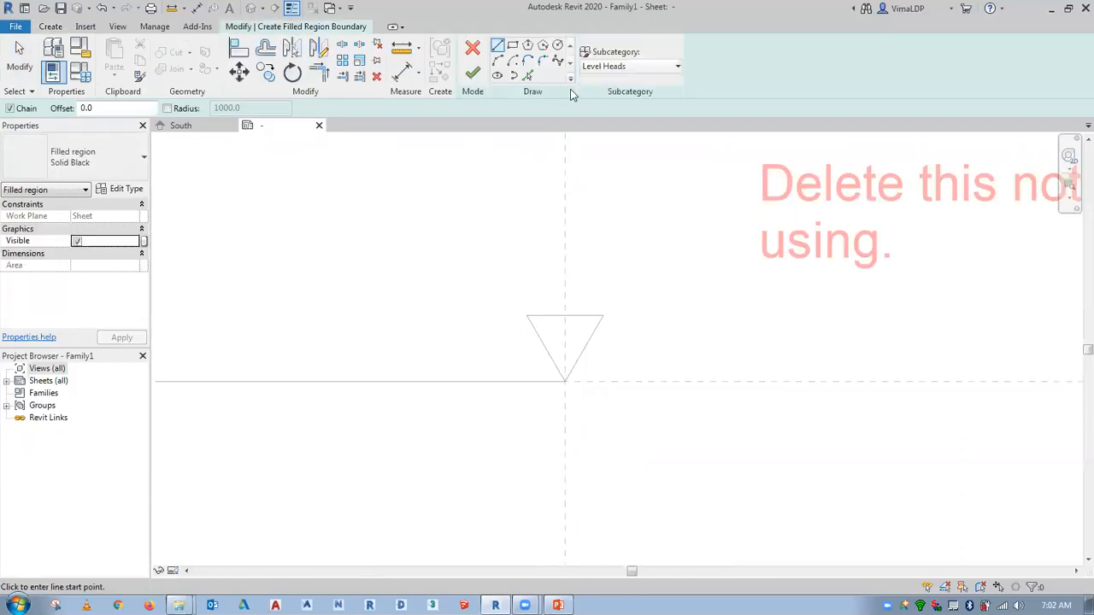
click(528, 76)
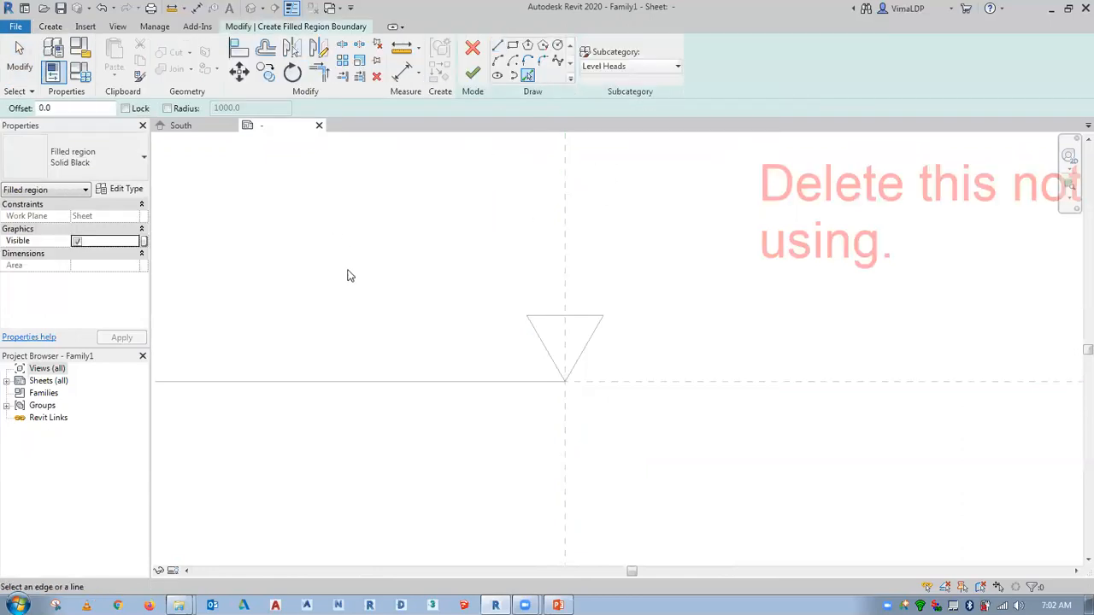
click(600, 317)
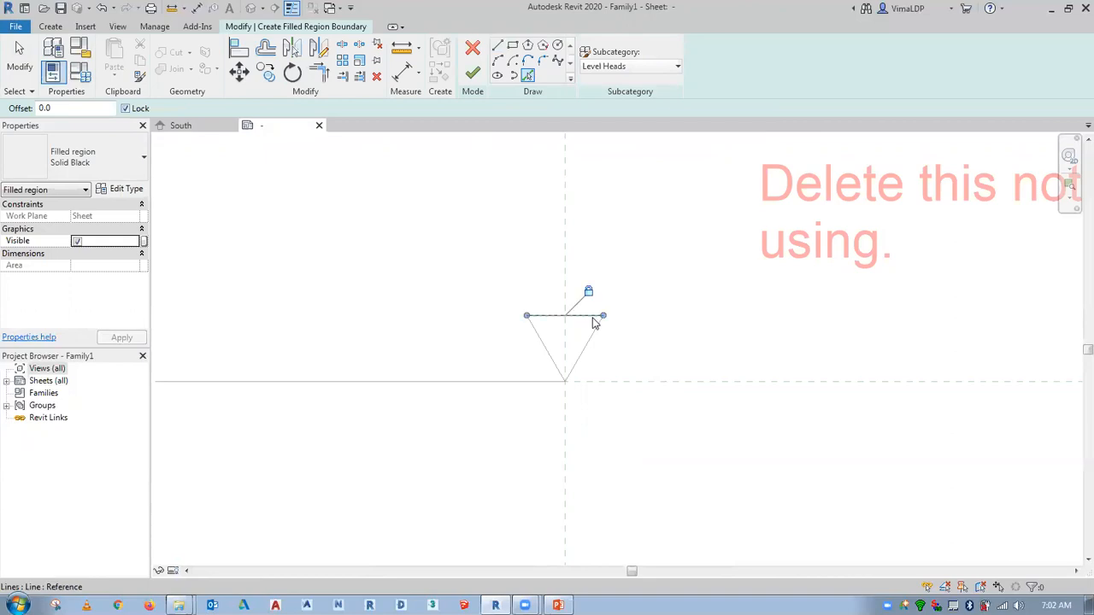
click(586, 343)
click(564, 258)
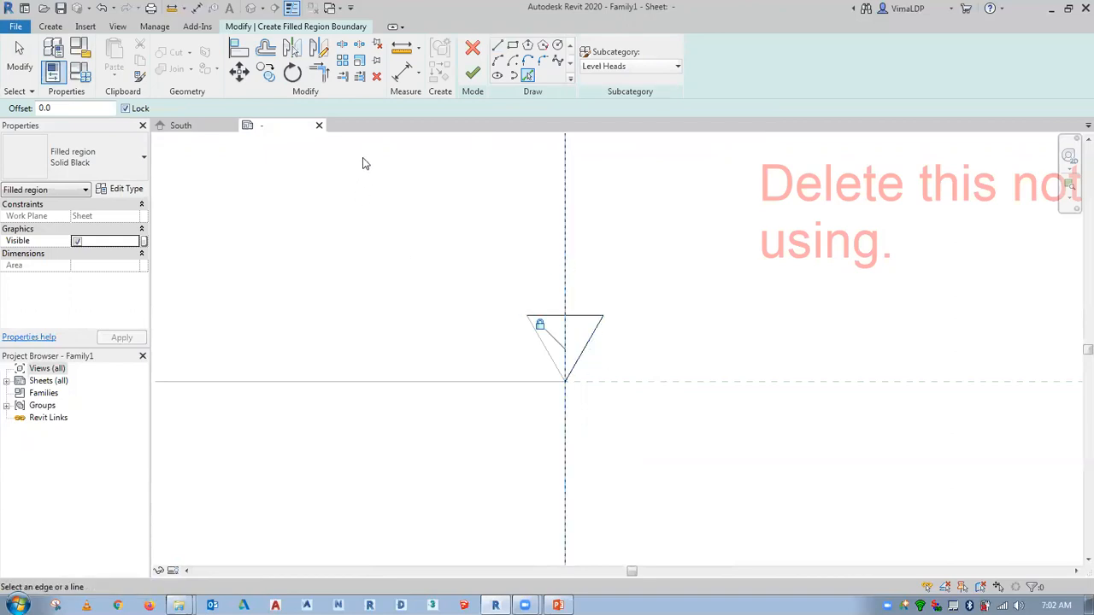
Trim the boundary lines to a closed outline around the triangle's right half and finish the filled region.
click(319, 73)
click(571, 369)
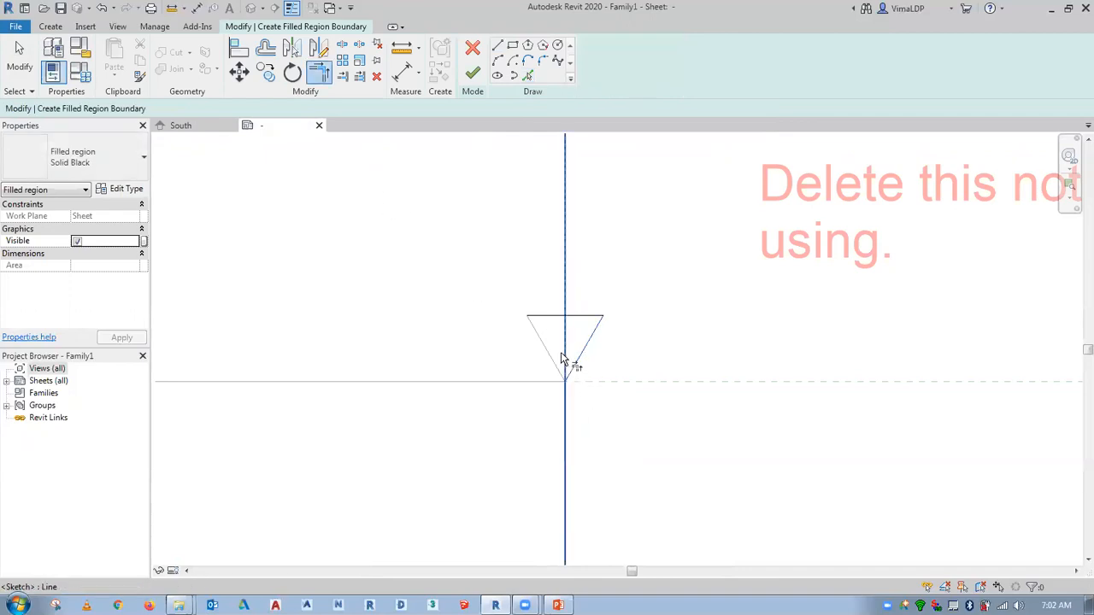
click(563, 358)
click(578, 318)
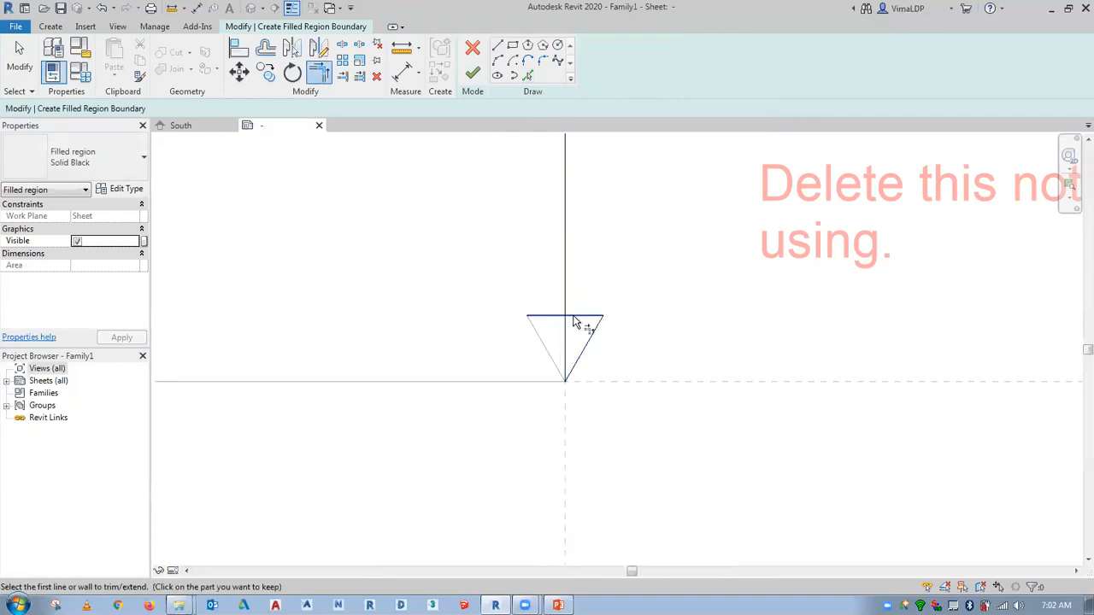
click(571, 335)
key(Escape)
key(Escape)
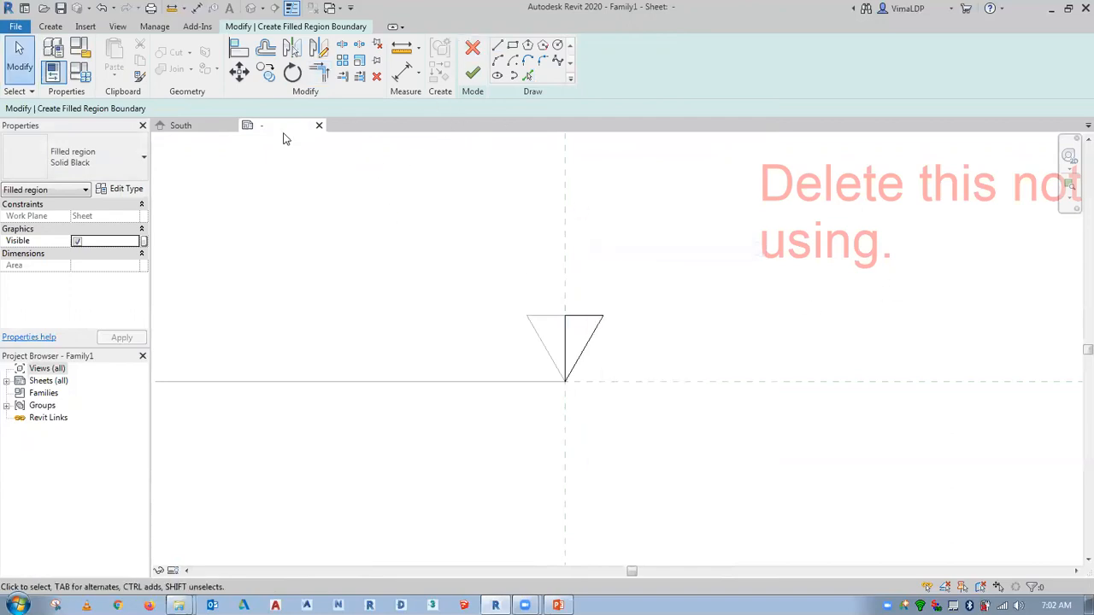
click(473, 74)
click(478, 229)
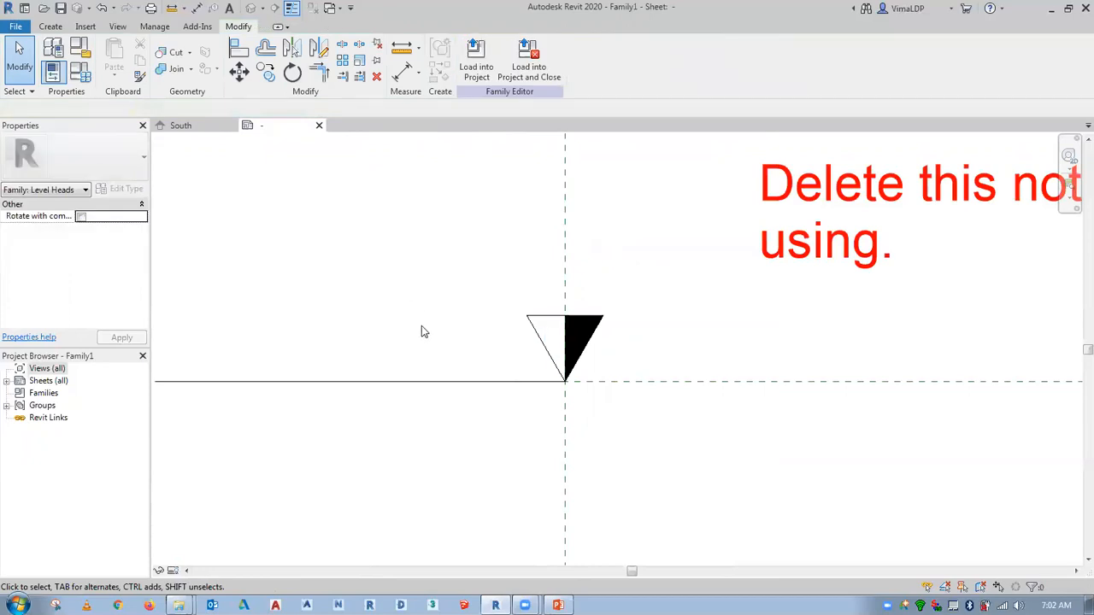
Examine the half-filled triangle and compare it with the level heads, names and elevations in the South elevation.
scroll(735, 279, down, 2)
middle_drag(681, 322, 703, 358)
scroll(621, 357, up, 3)
scroll(647, 270, down, 4)
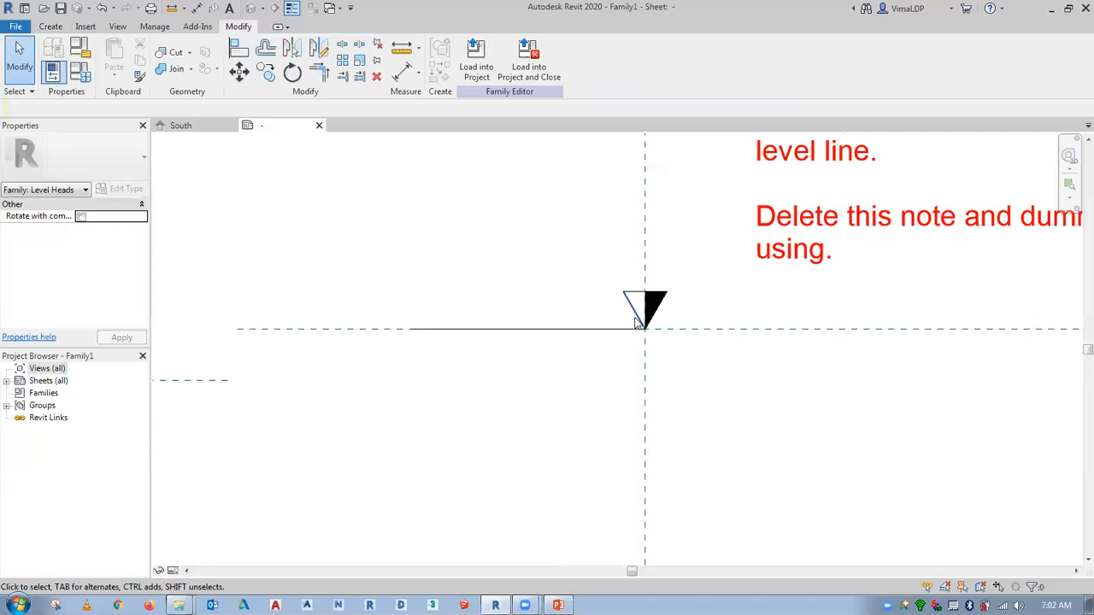
scroll(523, 313, up, 2)
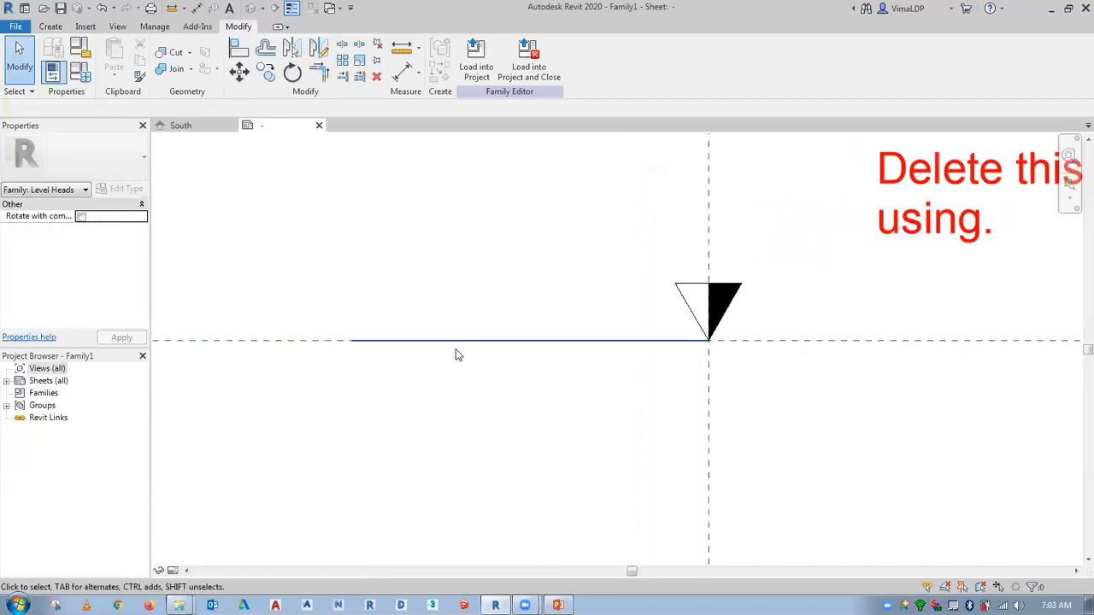
scroll(625, 349, down, 1)
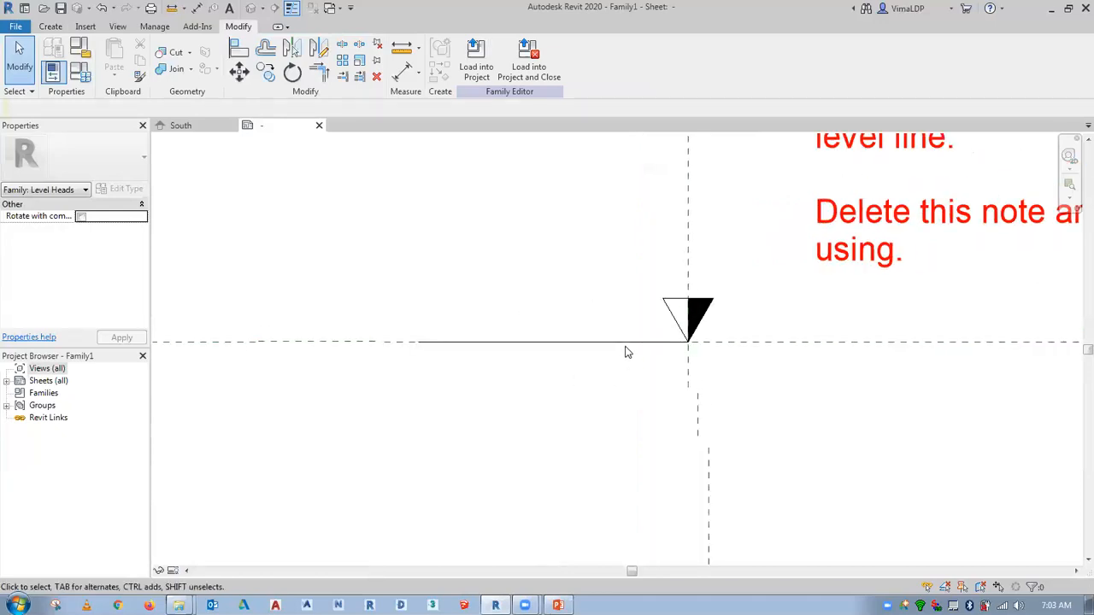
click(180, 126)
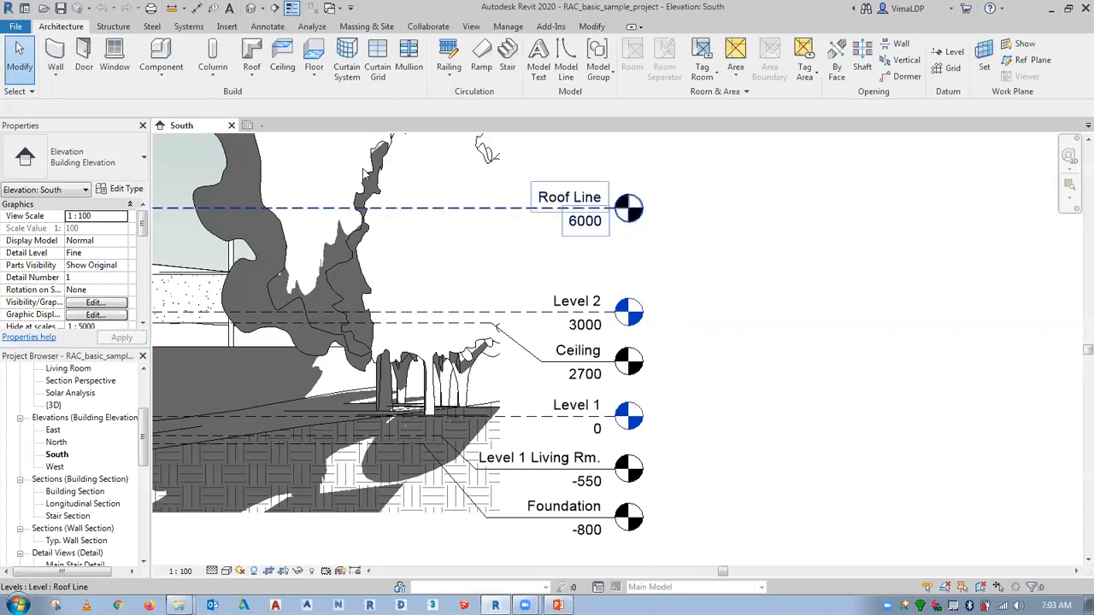
click(256, 126)
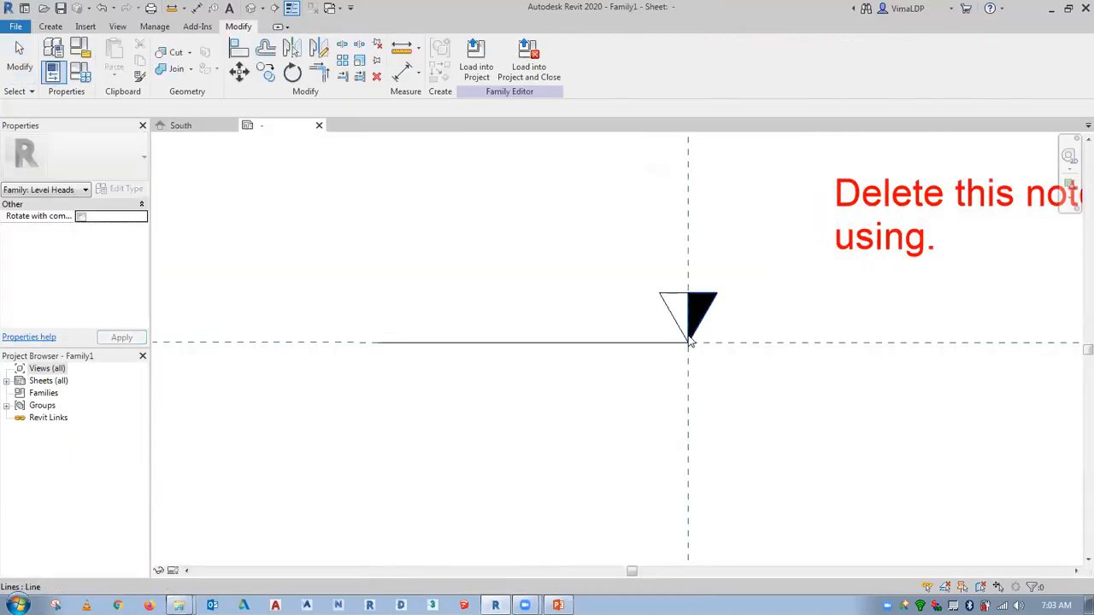
scroll(691, 342, up, 1)
click(684, 316)
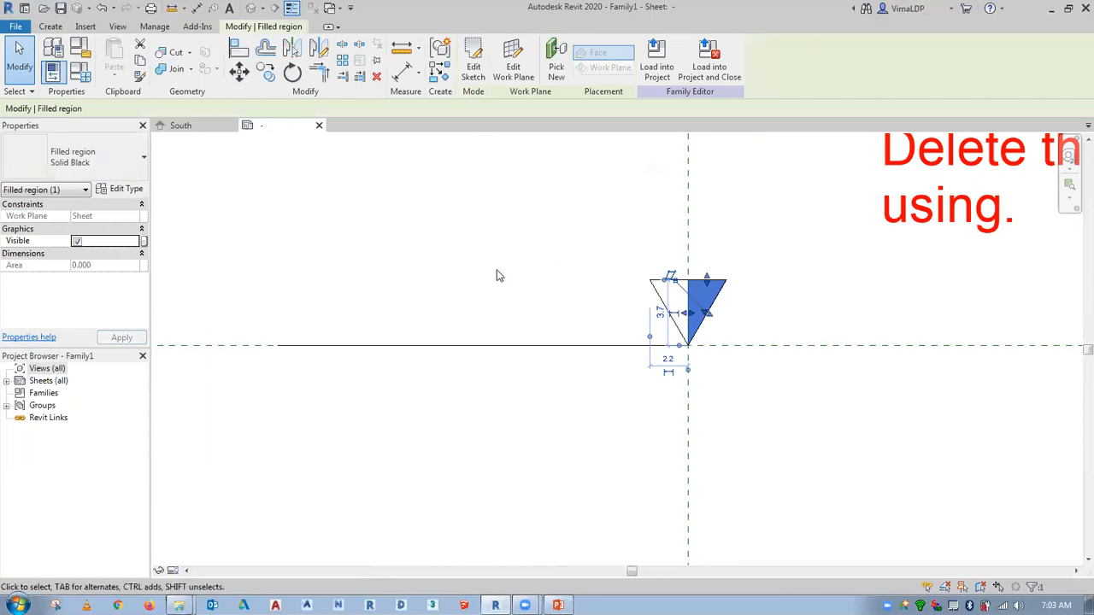
click(497, 271)
scroll(575, 321, down, 1)
middle_drag(575, 322, 587, 351)
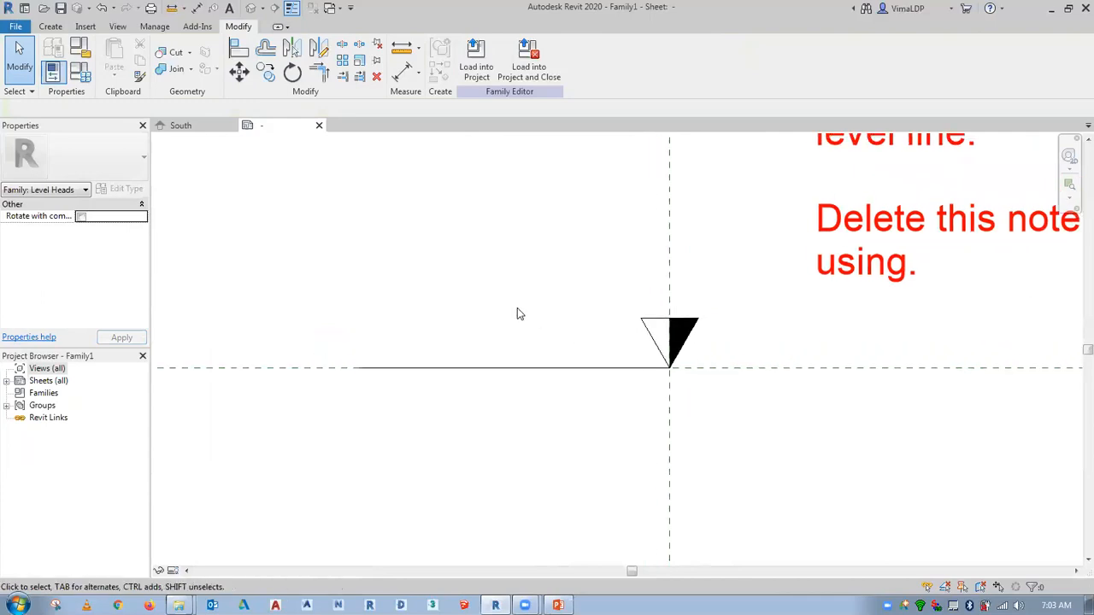
click(51, 27)
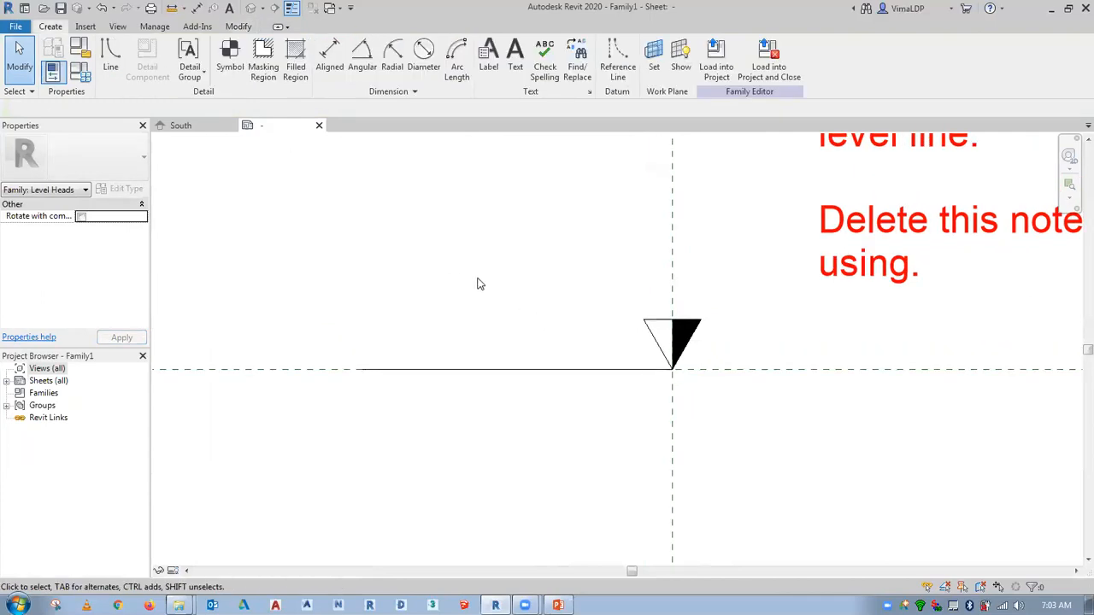
scroll(517, 255, down, 1)
middle_drag(517, 255, 610, 288)
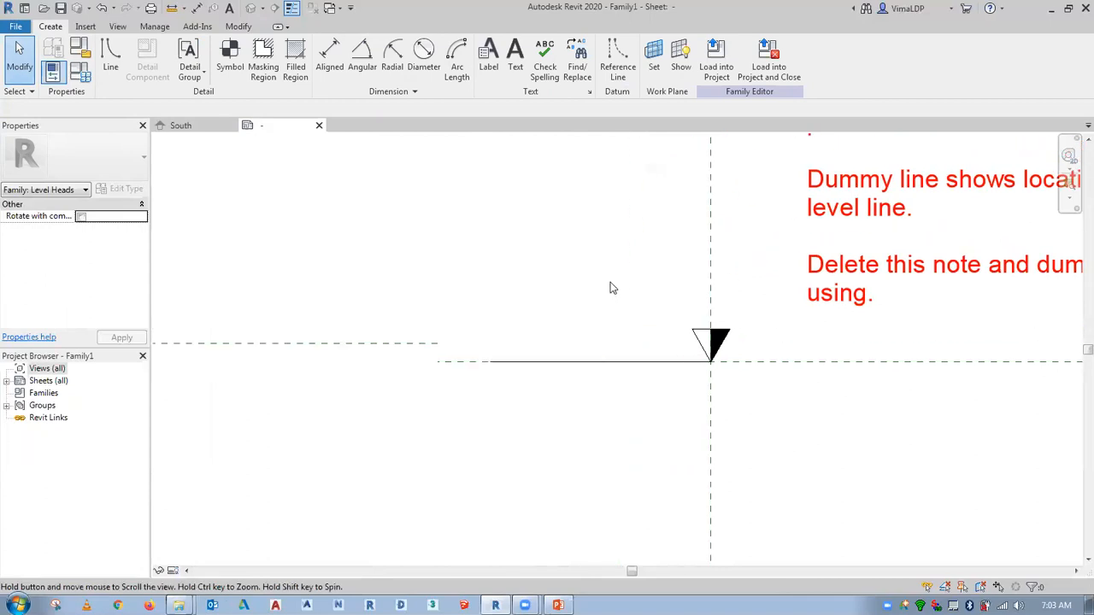
click(196, 127)
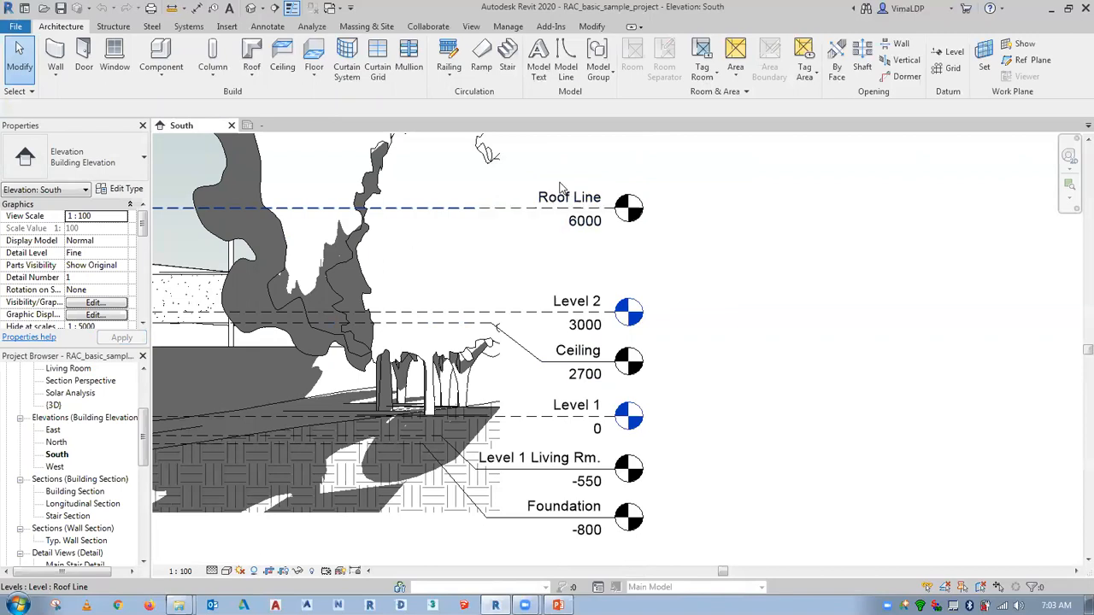
click(269, 129)
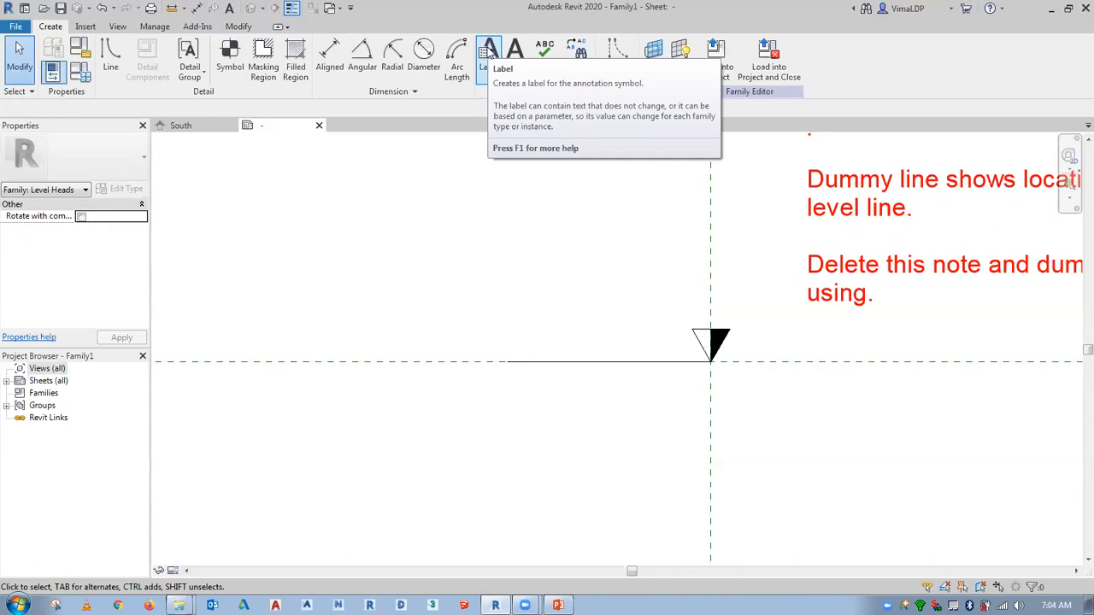
Start a new label and duplicate its 3mm label type as "2mm".
click(489, 53)
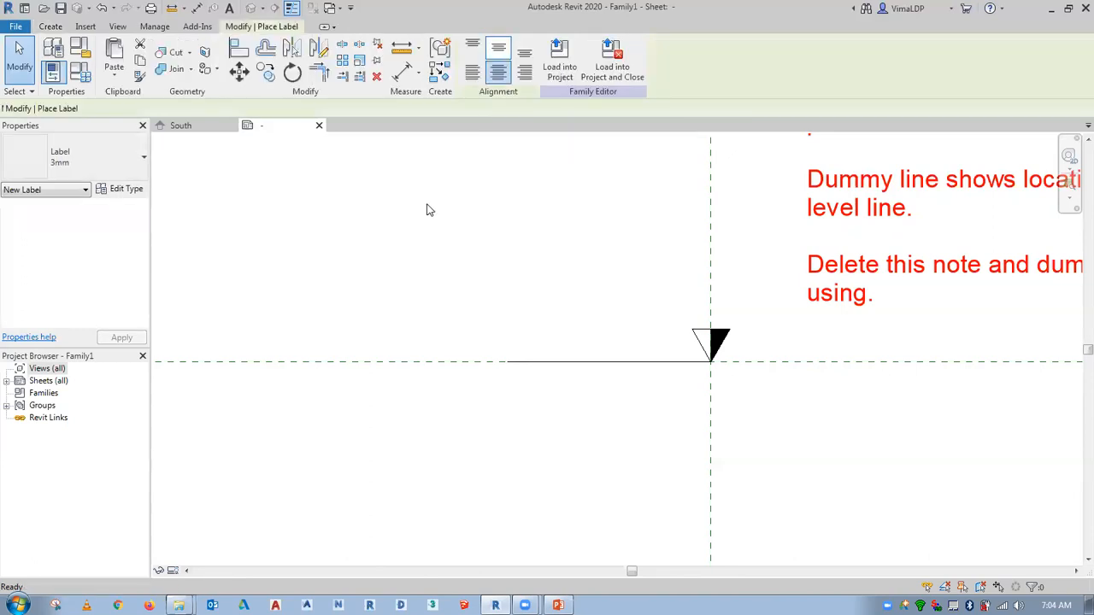
click(68, 152)
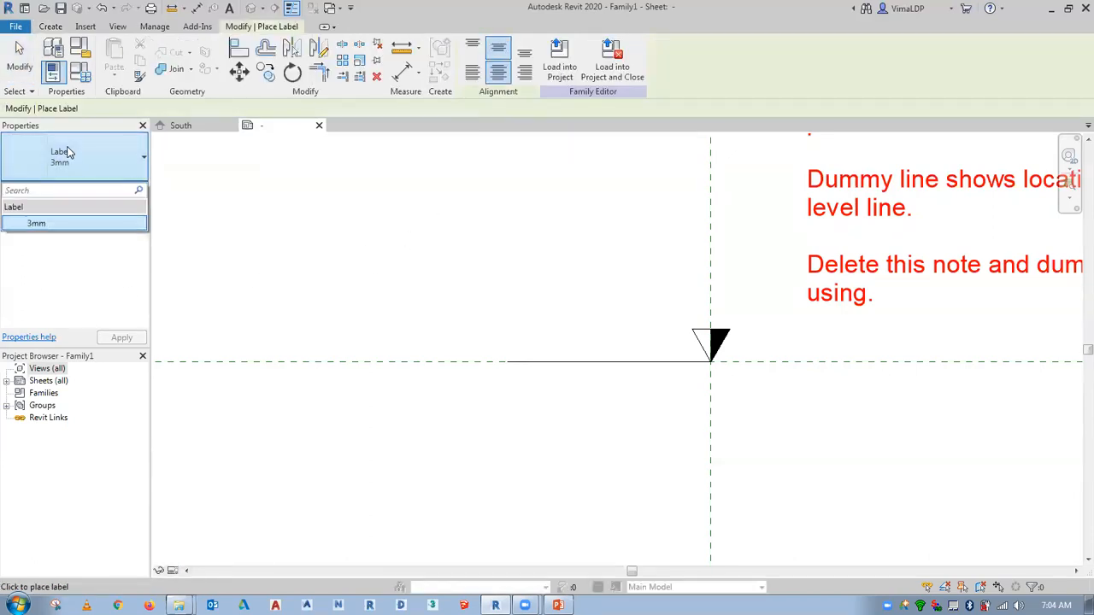
click(60, 223)
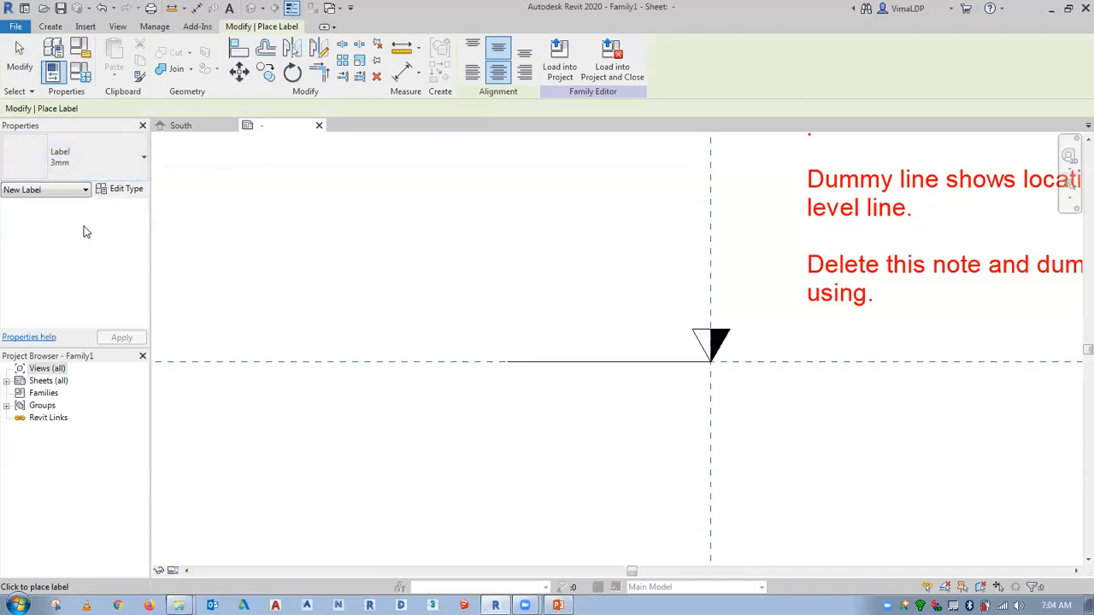
click(124, 189)
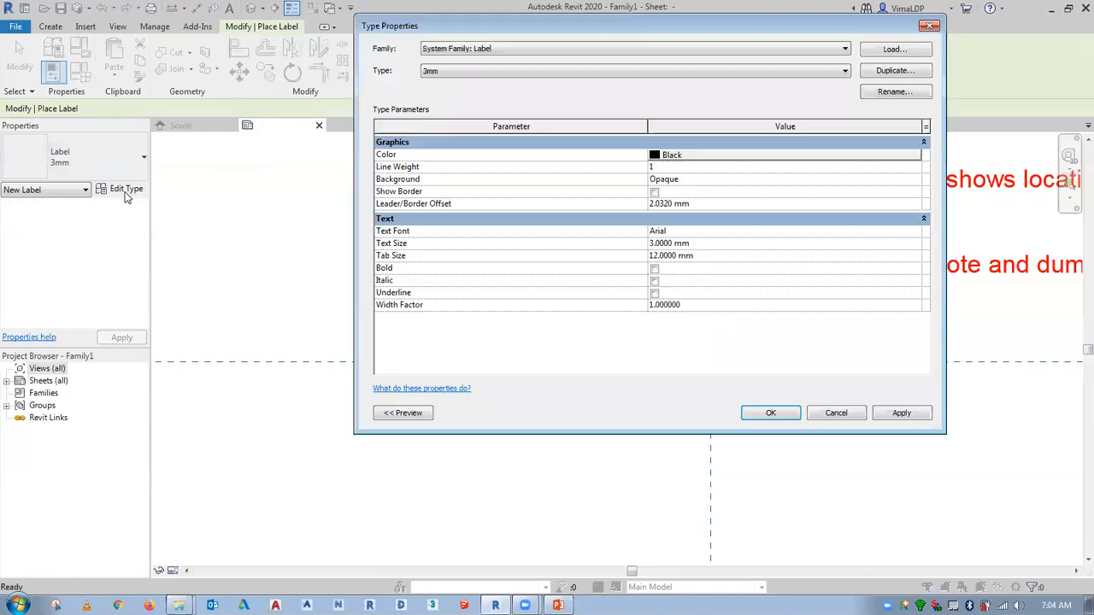
click(890, 76)
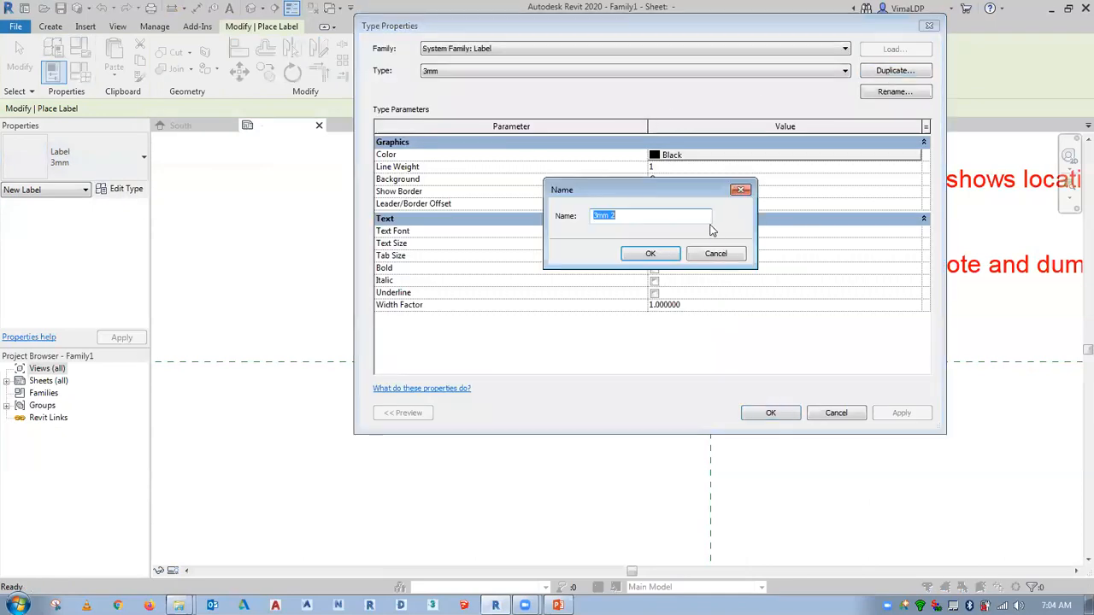
key(BackSpace)
text(2)
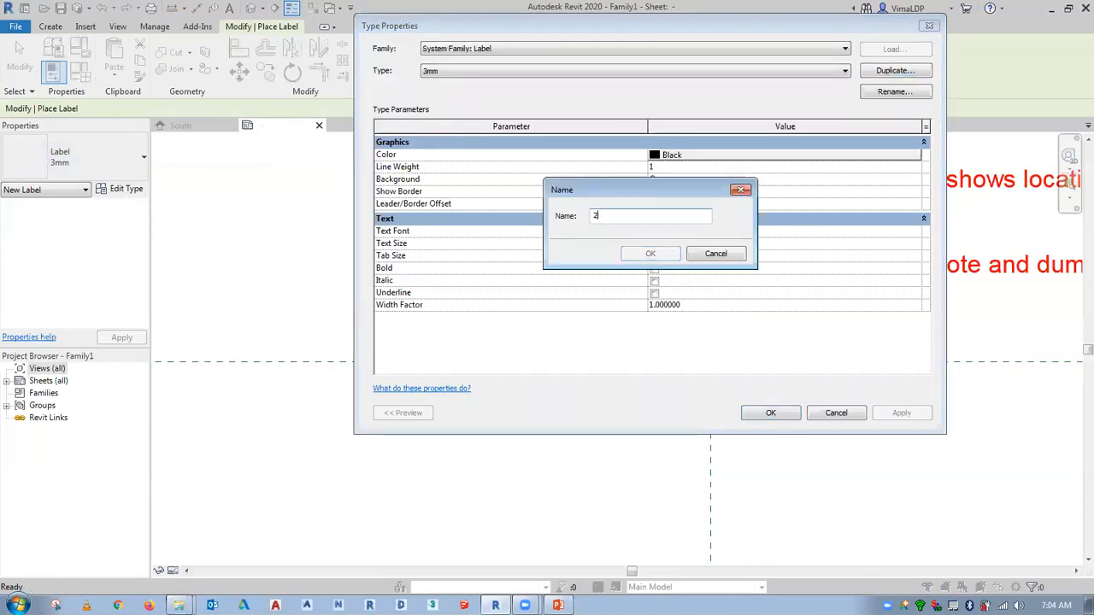
text(mm)
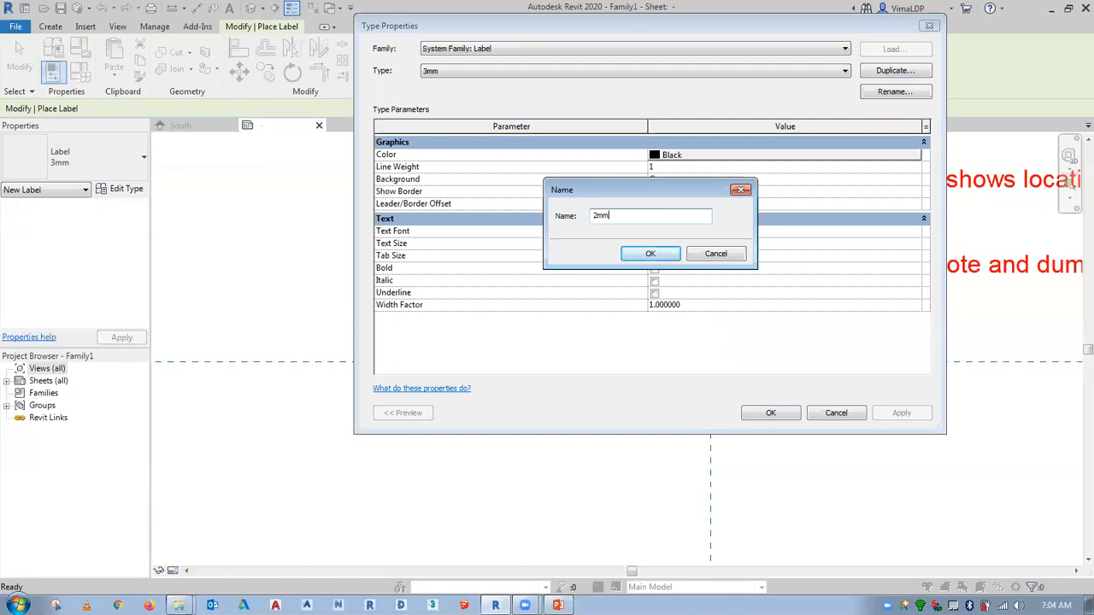
key(Return)
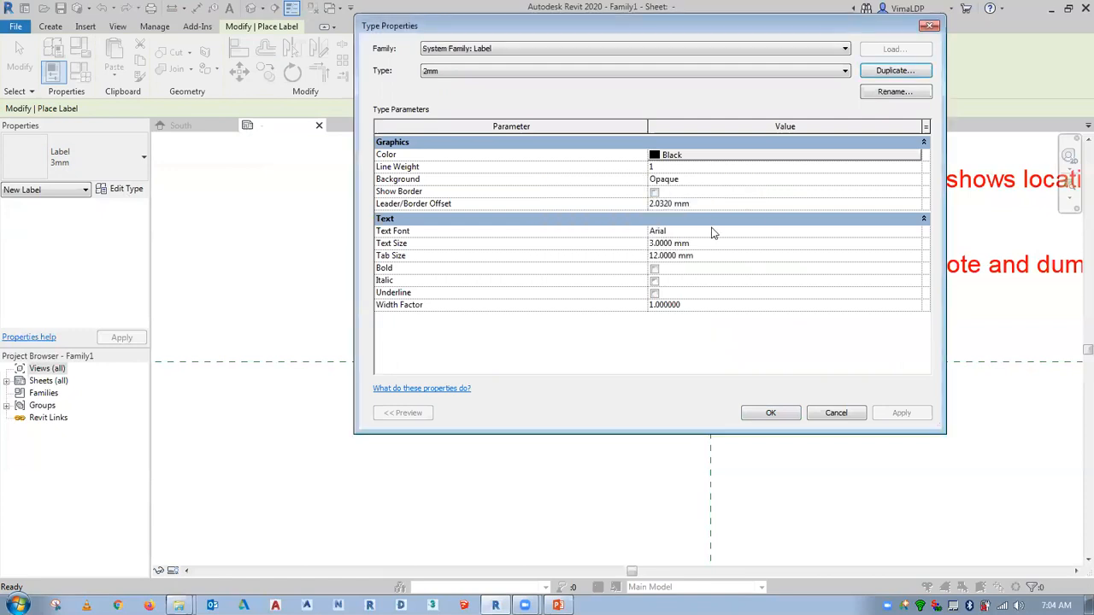
Set the 2mm label type's leader/border offset to 1 mm and its text size to 2 mm.
click(725, 207)
text(1)
click(730, 245)
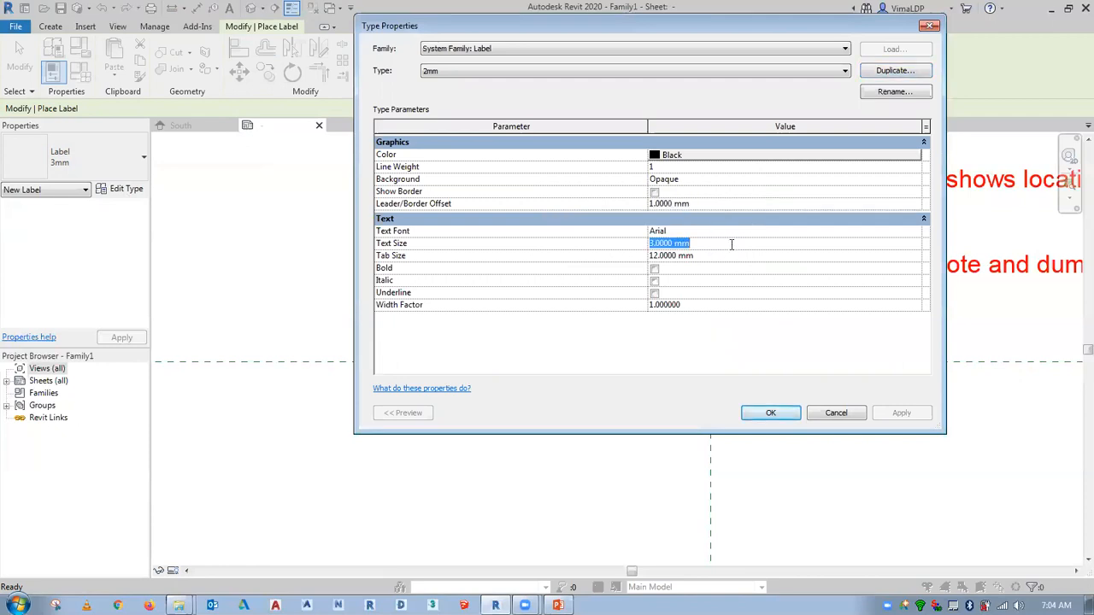
text(2mm)
click(755, 298)
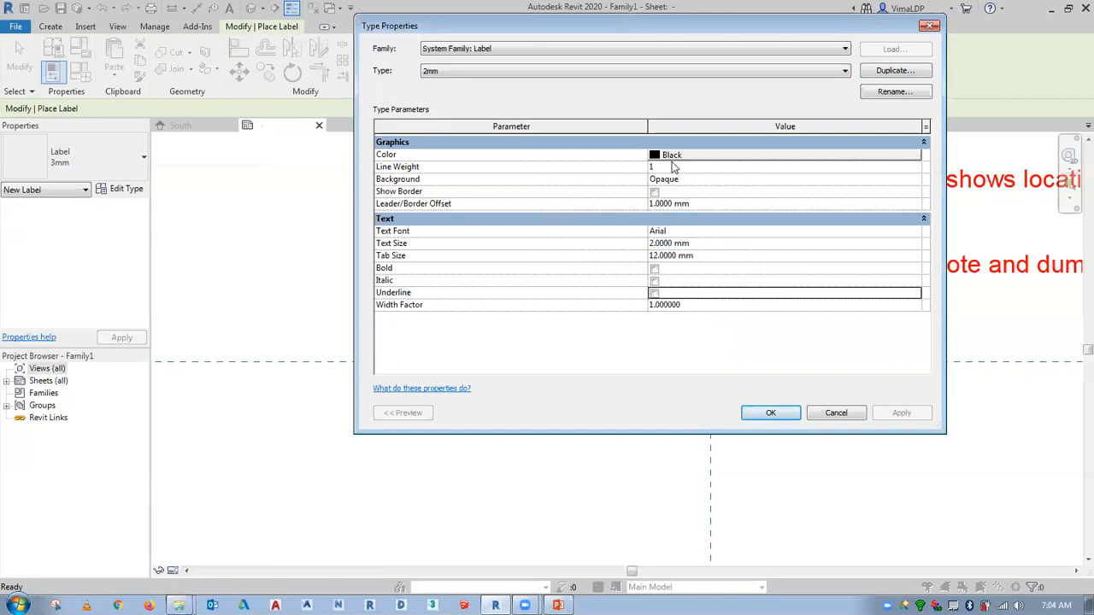
Set the 2mm label type's text font to Arial Narrow, make it italic, and accept the type properties.
click(708, 233)
click(914, 234)
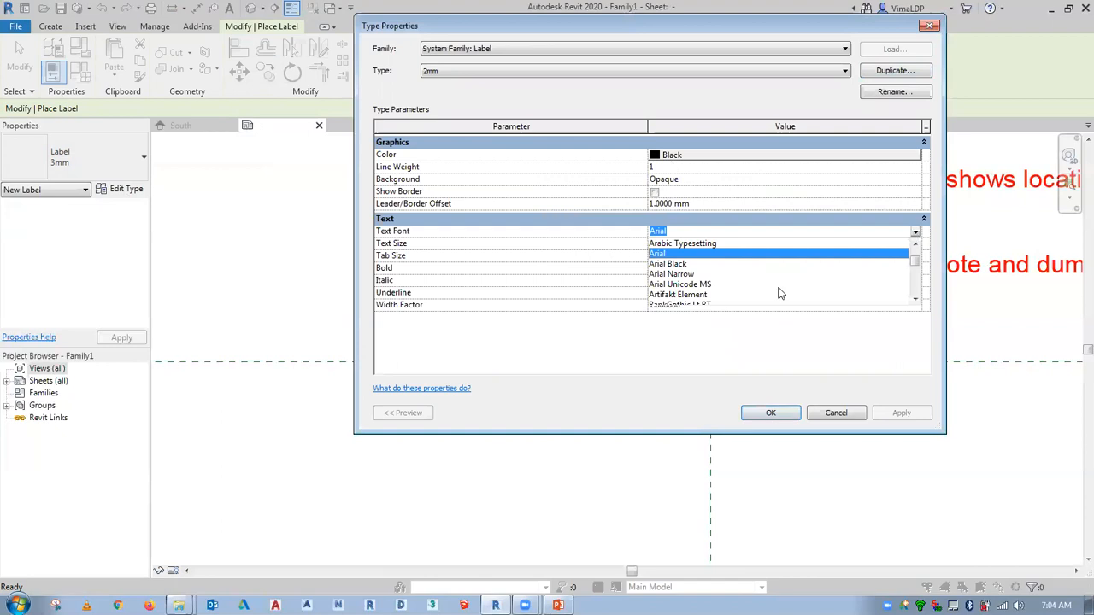
scroll(704, 276, down, 1)
scroll(674, 282, up, 1)
click(673, 274)
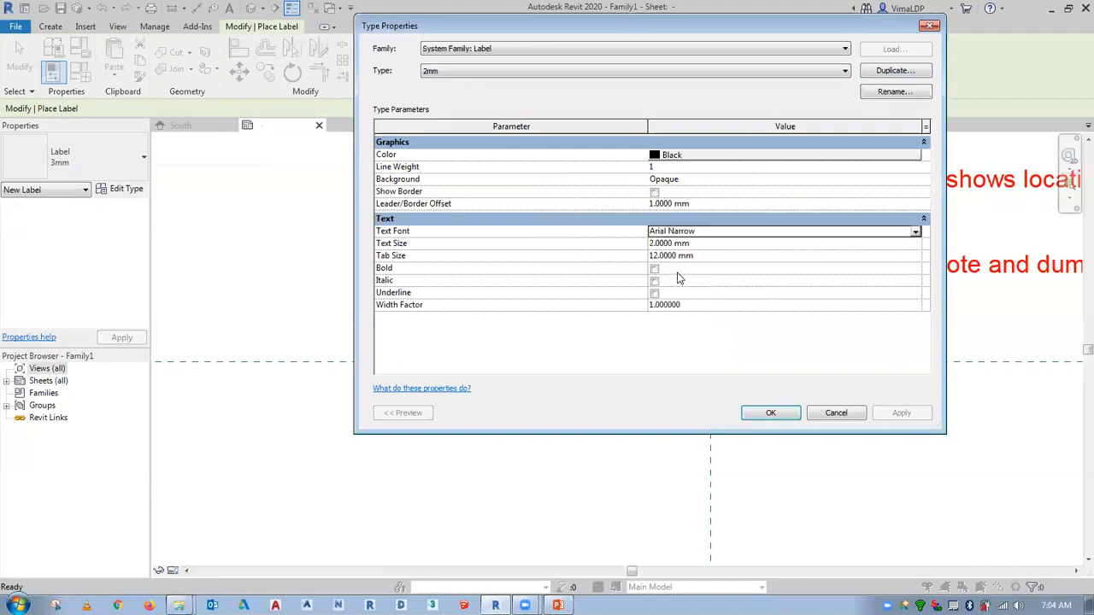
click(653, 282)
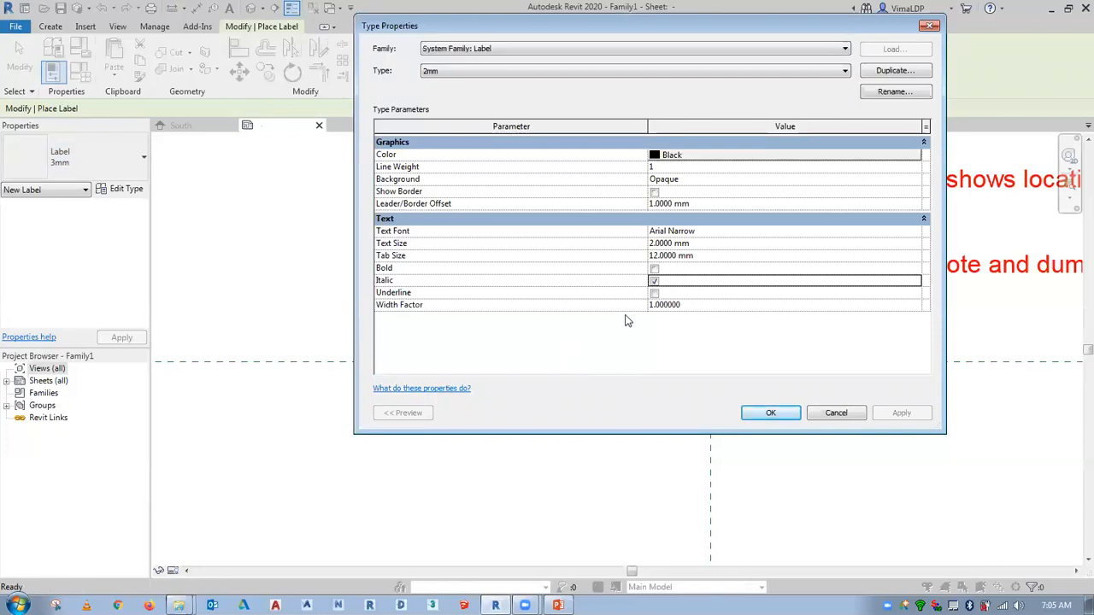
click(770, 413)
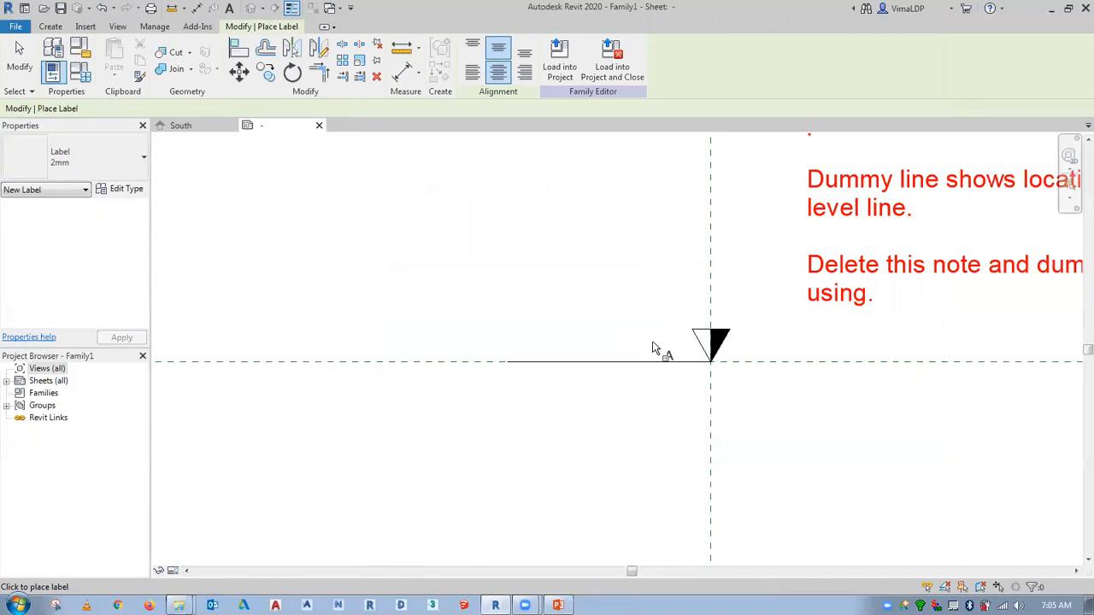
Place a right- and bottom-aligned label with the Name parameter just above the level line, left of the triangle.
click(528, 77)
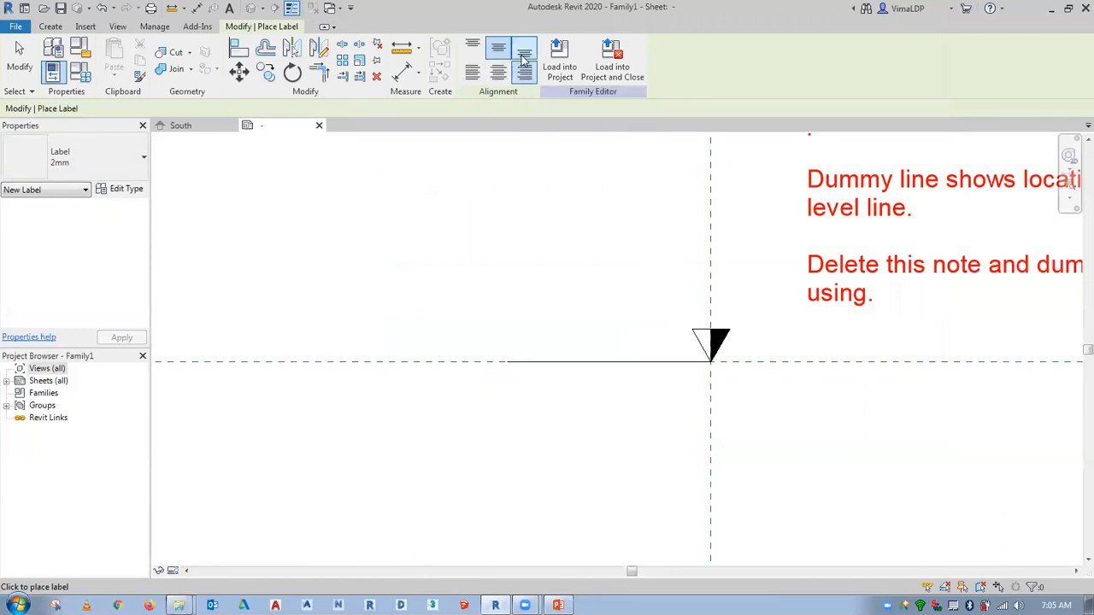
click(525, 53)
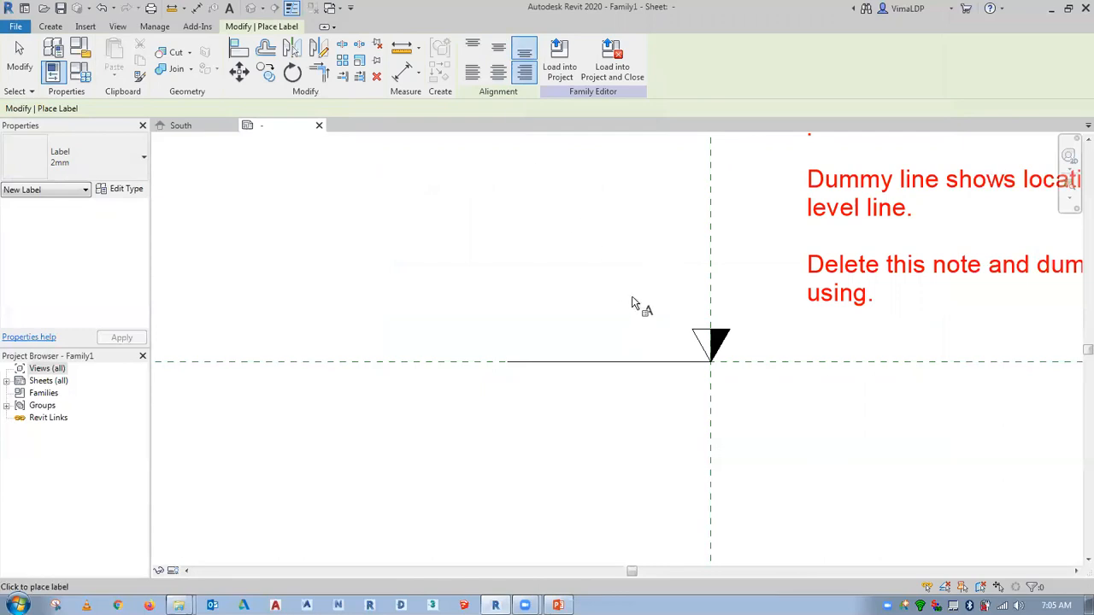
click(689, 360)
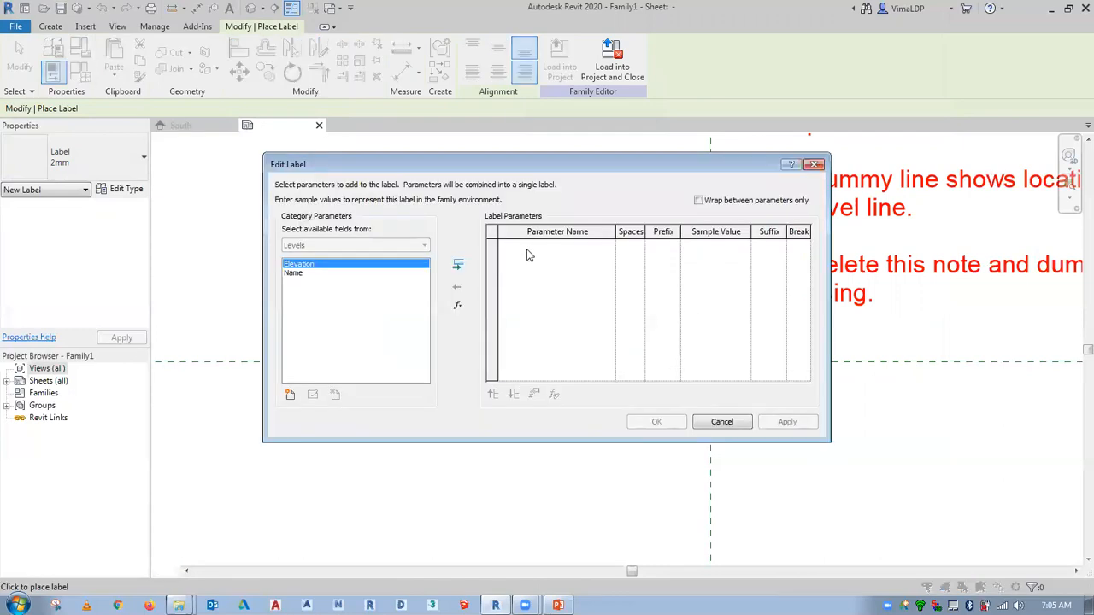
click(306, 274)
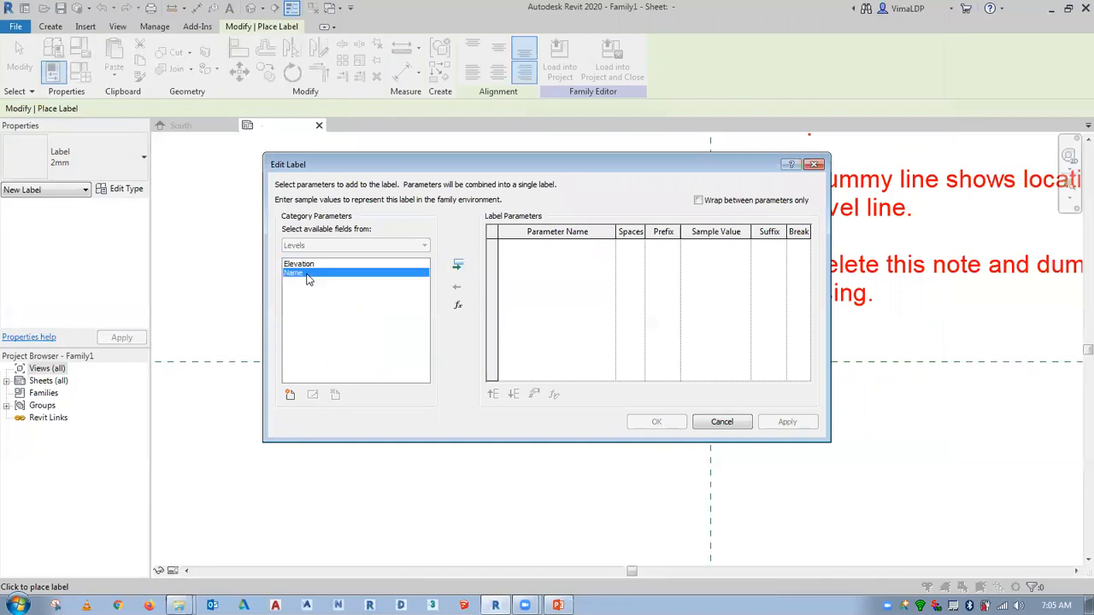
click(462, 267)
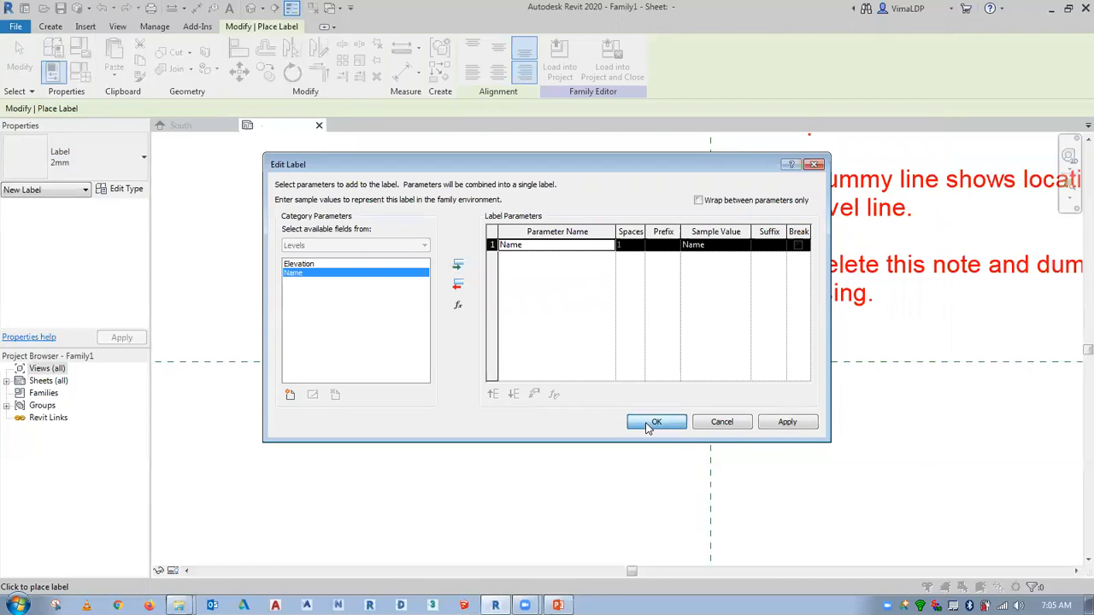
click(653, 422)
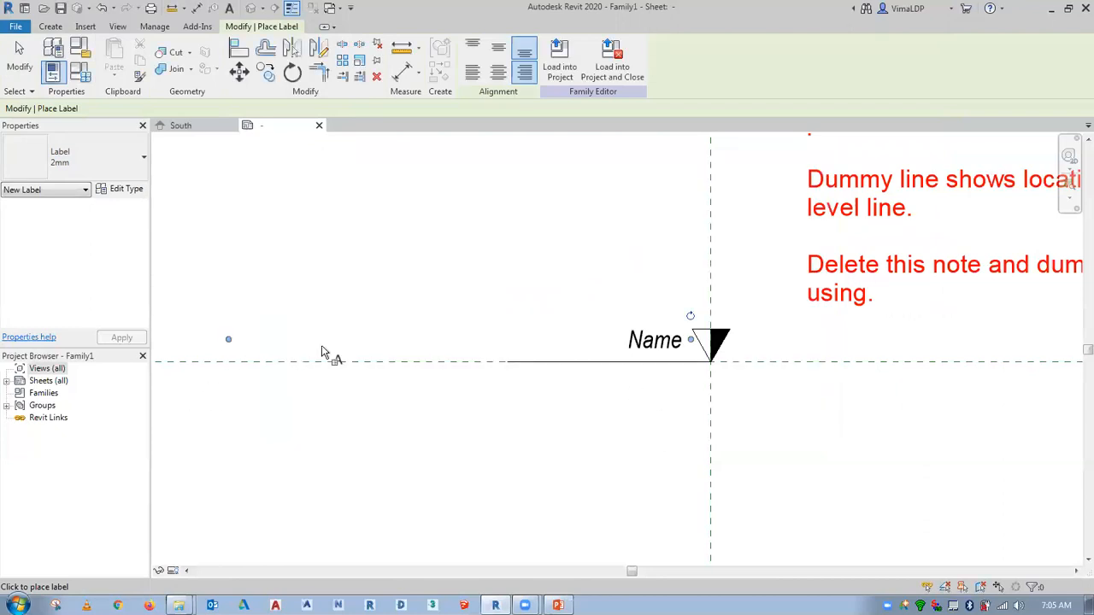
Place a right- and top-aligned label with the Elevation parameter below the level line, under the Name label.
click(473, 47)
click(525, 74)
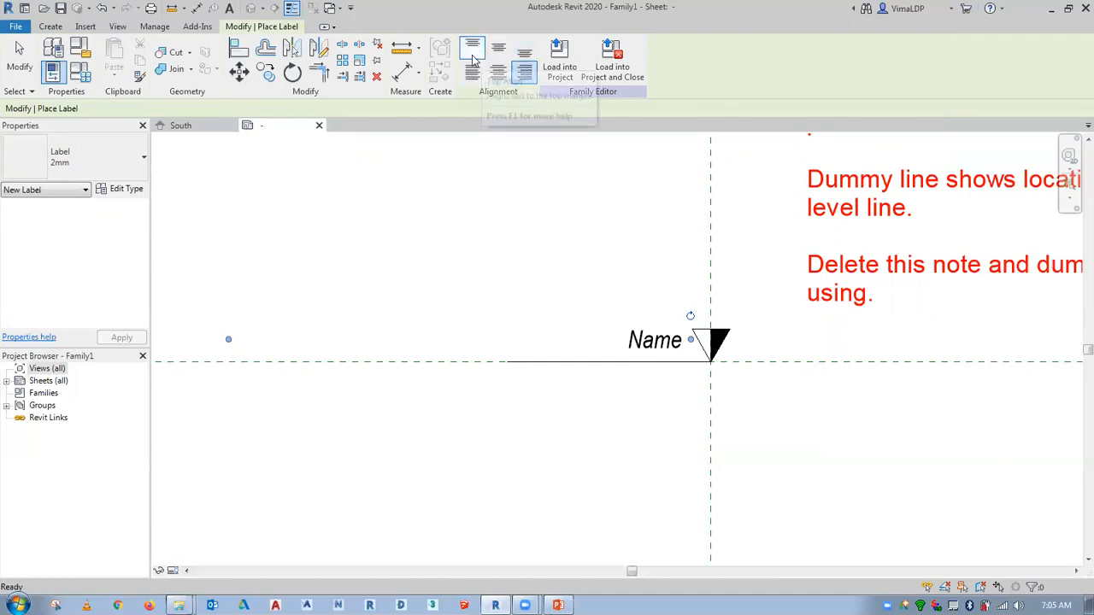
click(683, 377)
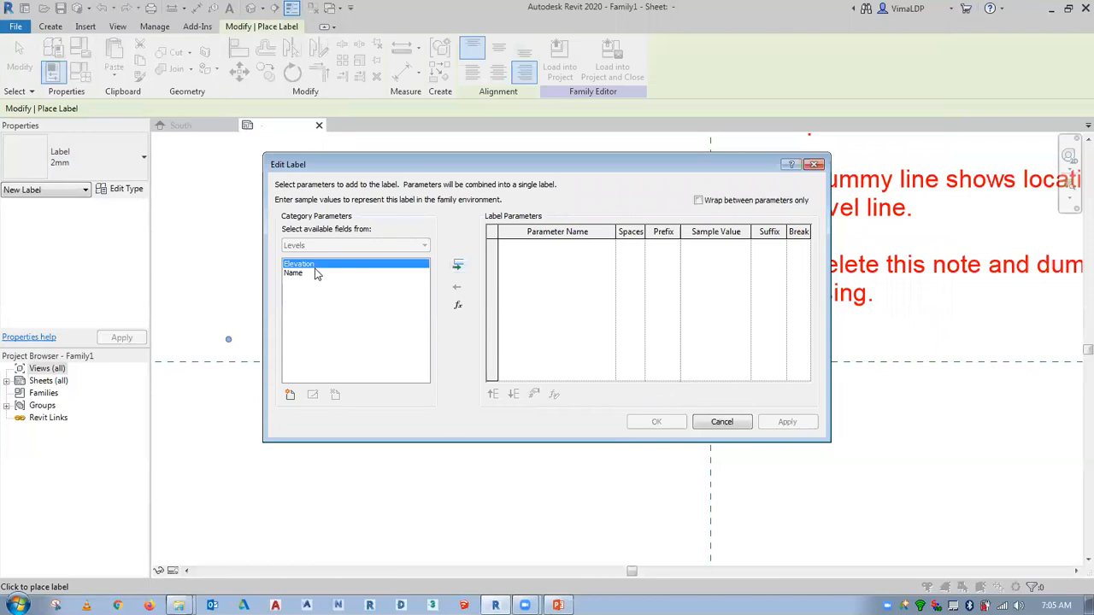
click(458, 265)
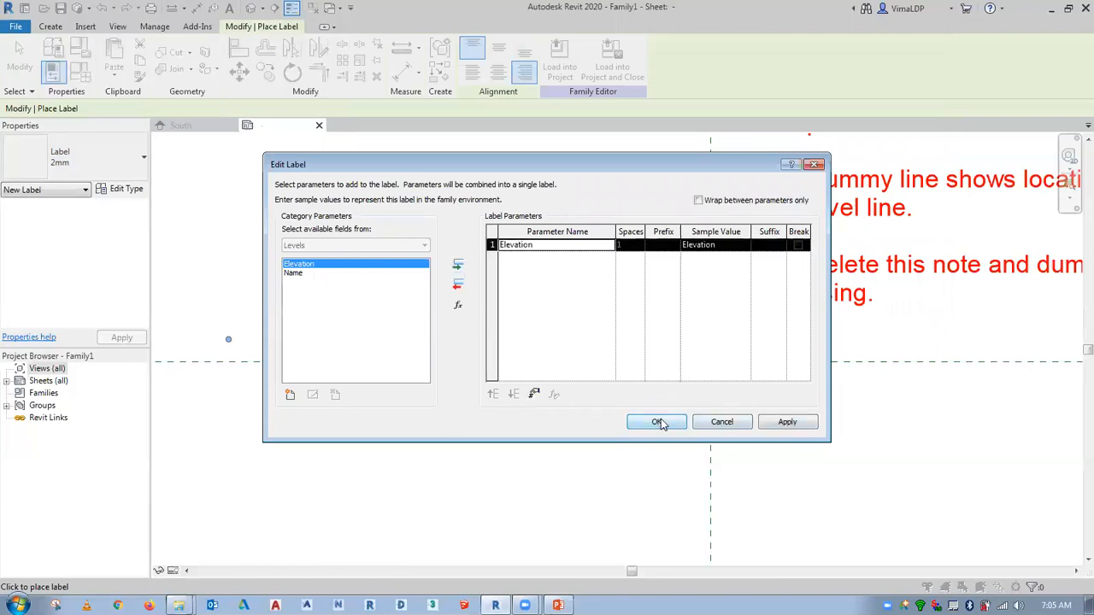
click(657, 422)
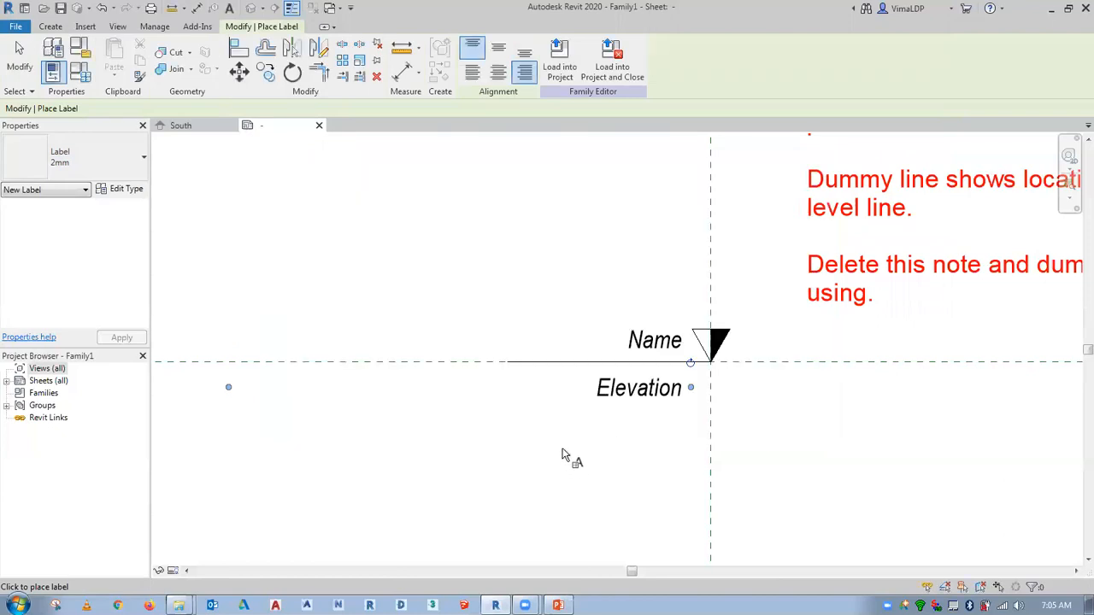
key(Escape)
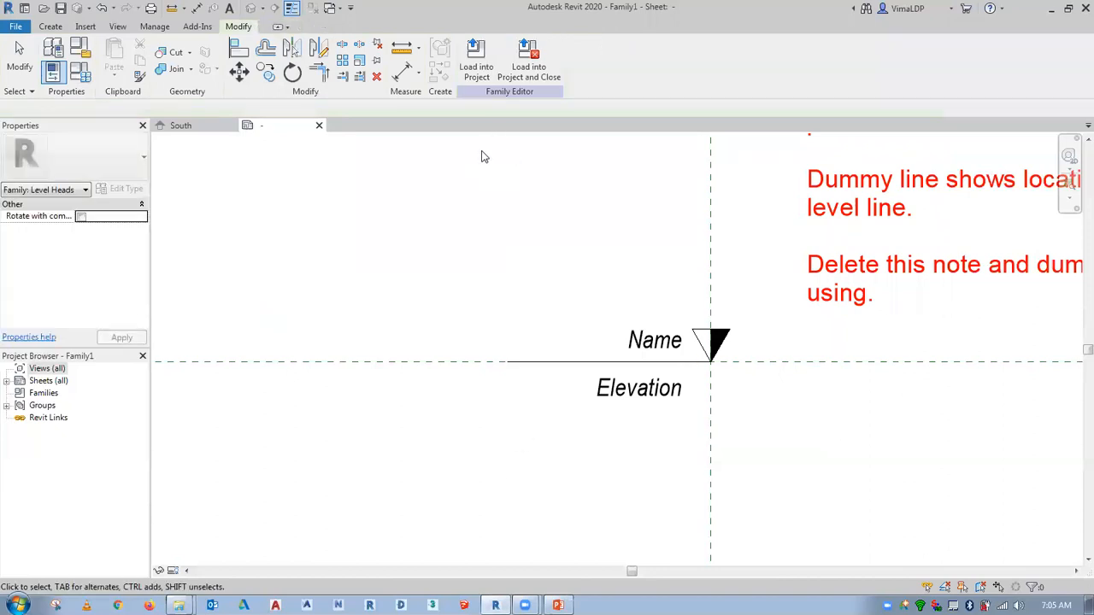
Delete the dummy level line and the red template note, leaving the triangle and both labels.
scroll(525, 264, down, 1)
scroll(555, 329, up, 2)
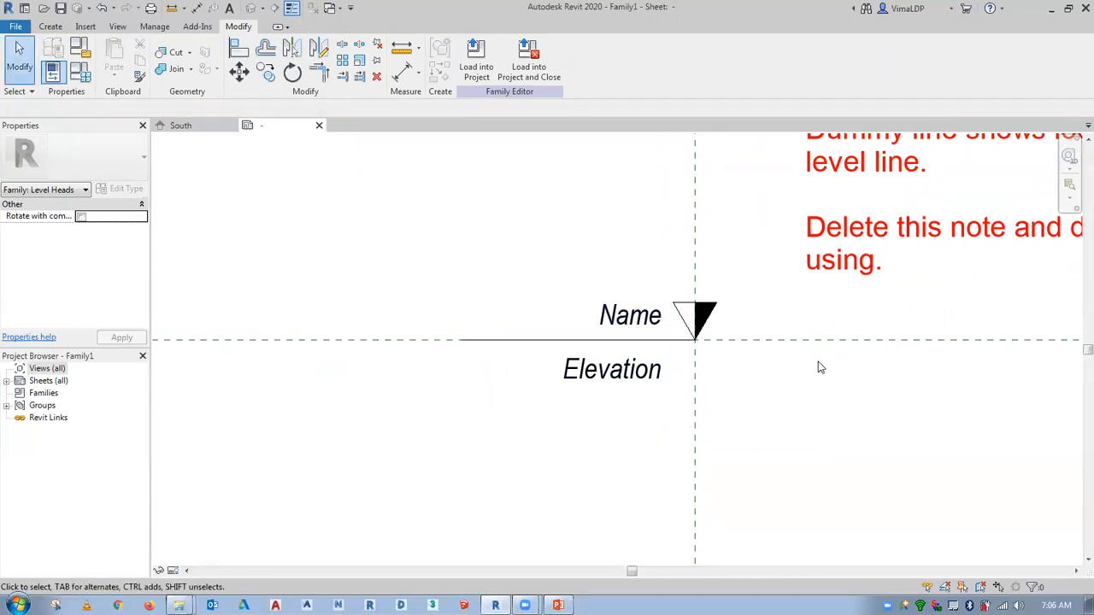
click(546, 340)
scroll(546, 342, down, 3)
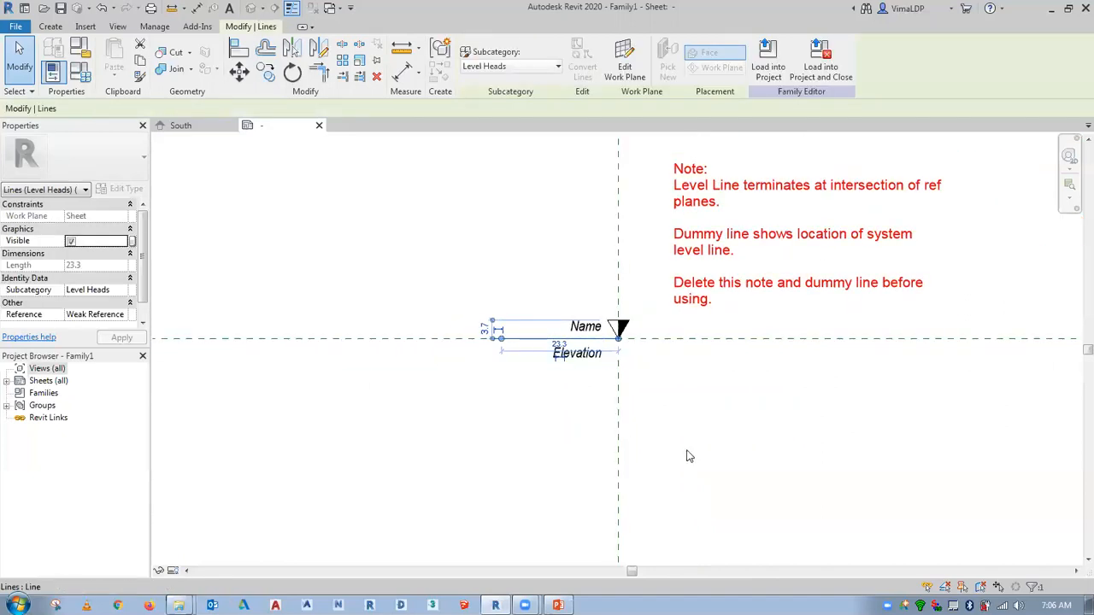
click(689, 456)
click(793, 239)
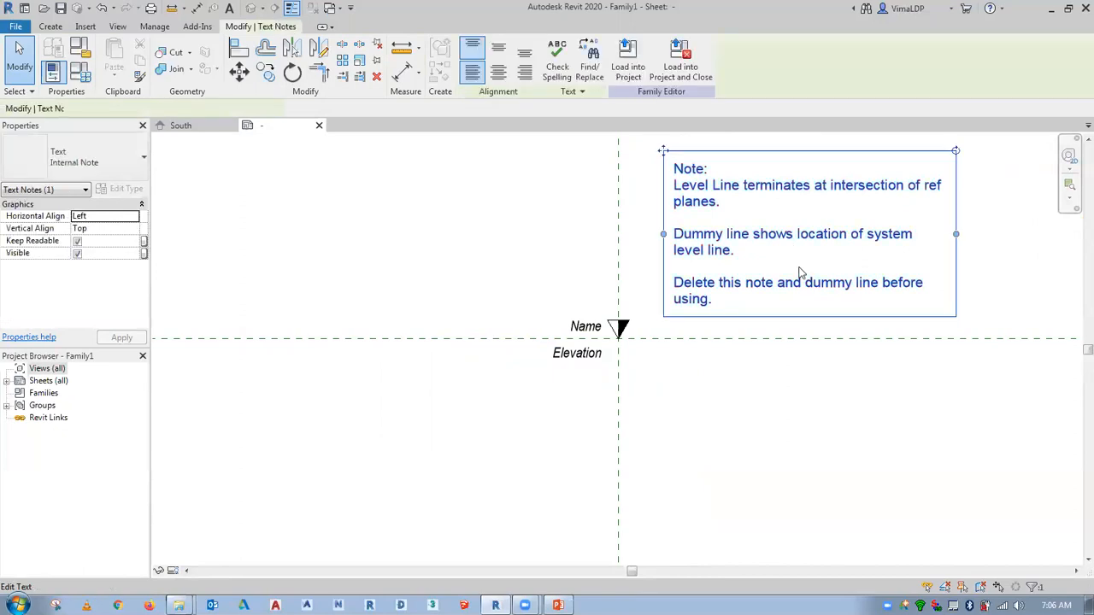
key(Delete)
key(z)
key(r)
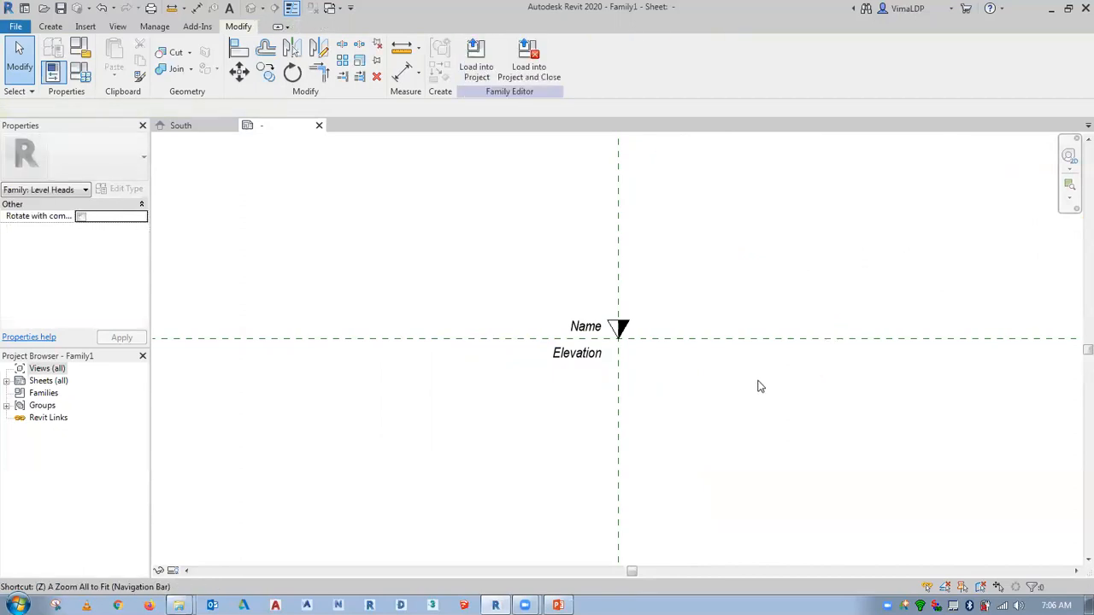
drag(493, 253, 699, 415)
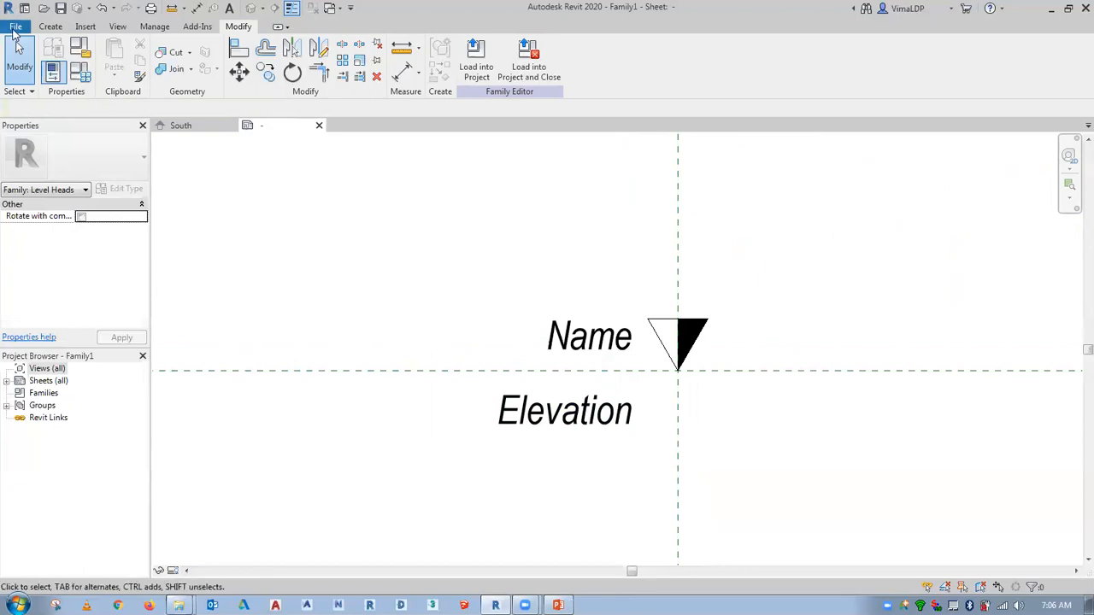
Save the family as Lvl-Head in the UTS-Webinar\Family Creation folder on the DATA (D:) drive.
click(13, 28)
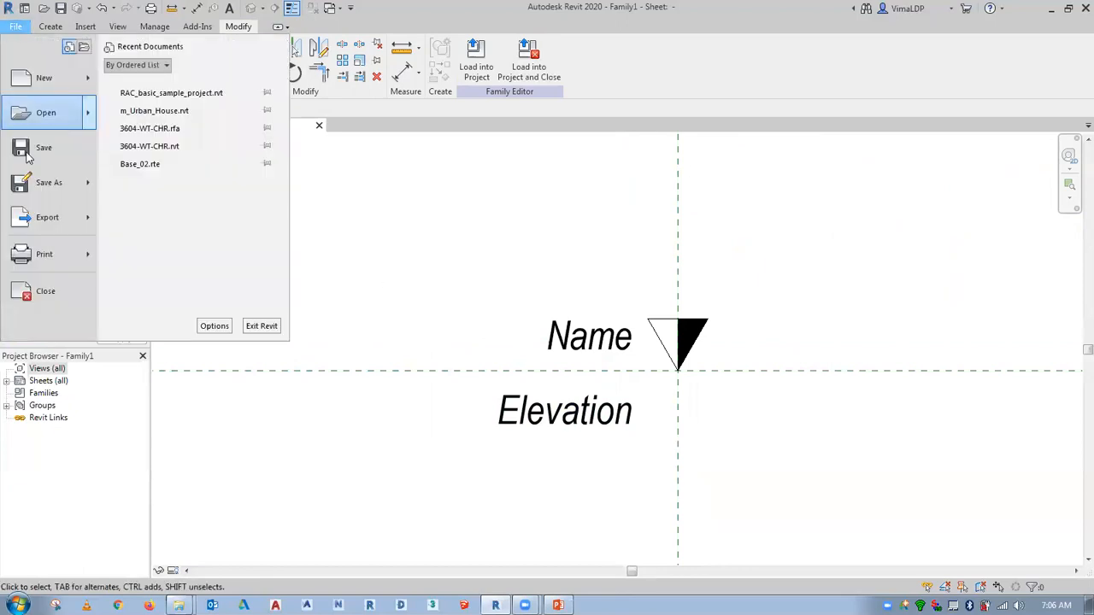
mouse_move(43, 186)
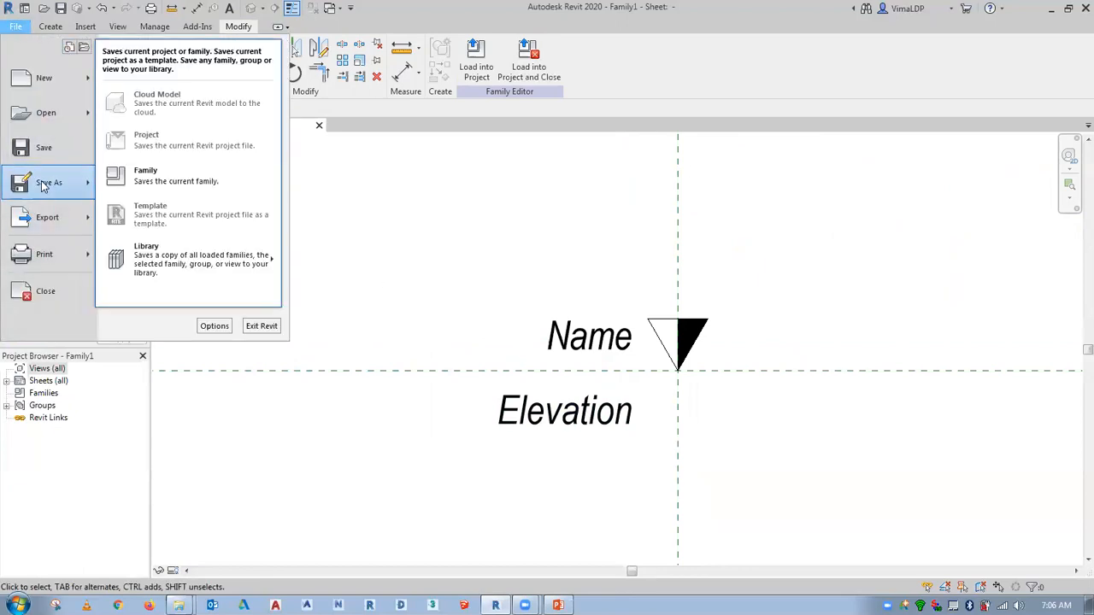
click(186, 179)
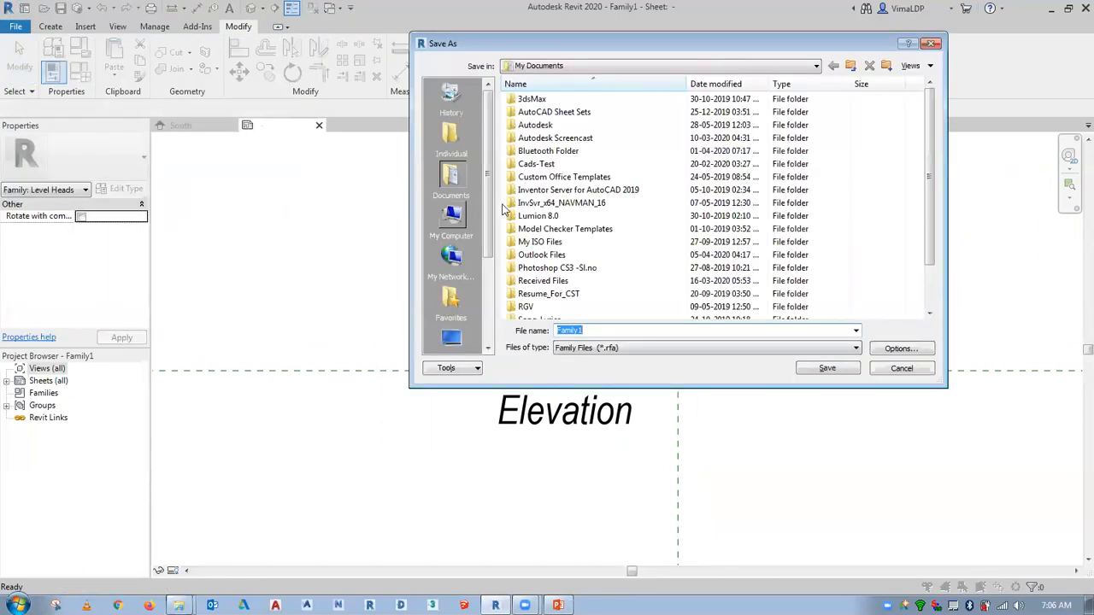
click(451, 220)
double_click(537, 128)
scroll(581, 290, down, 3)
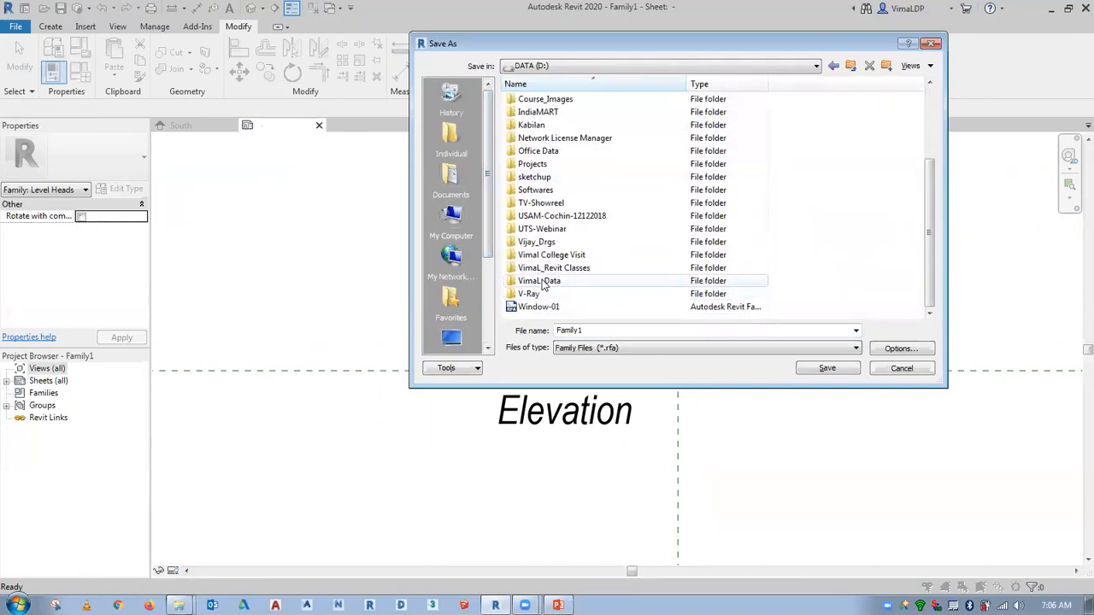
double_click(541, 231)
click(552, 118)
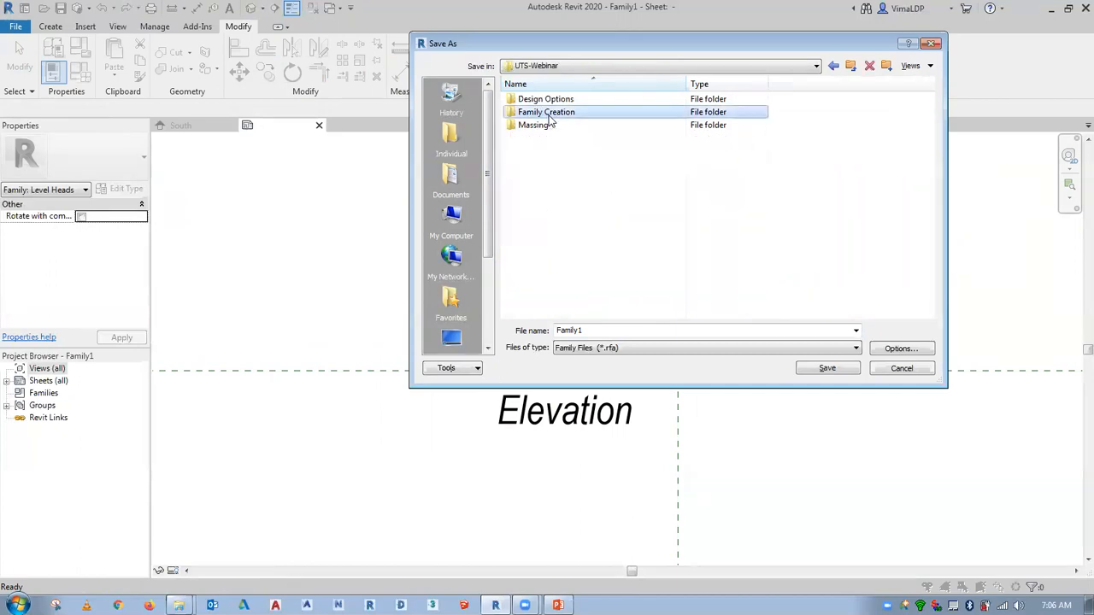
double_click(552, 120)
click(623, 330)
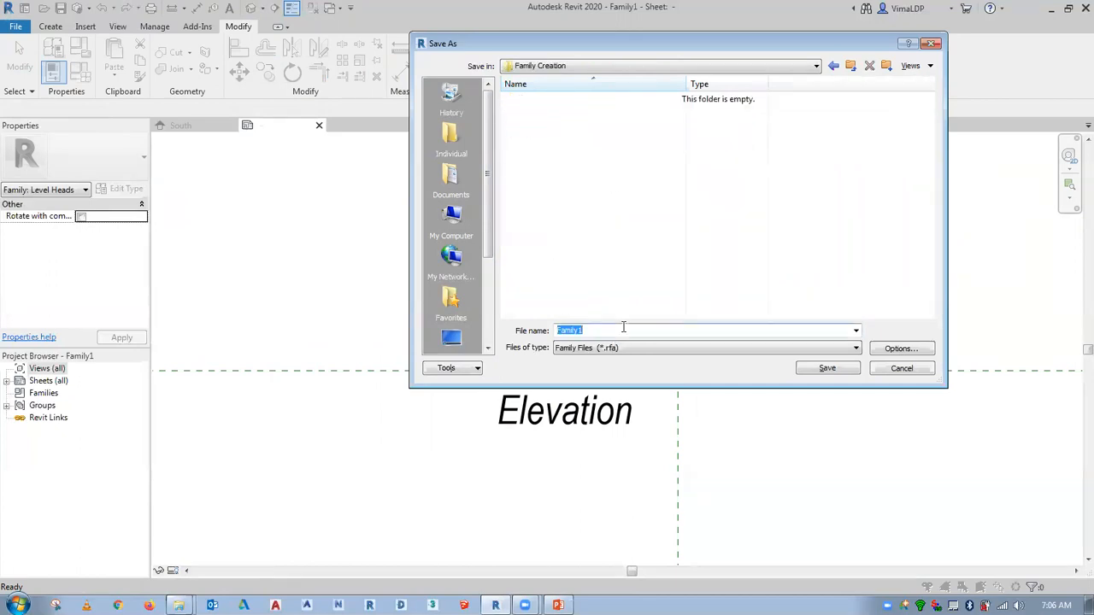
text(Lvl-Head)
key(Return)
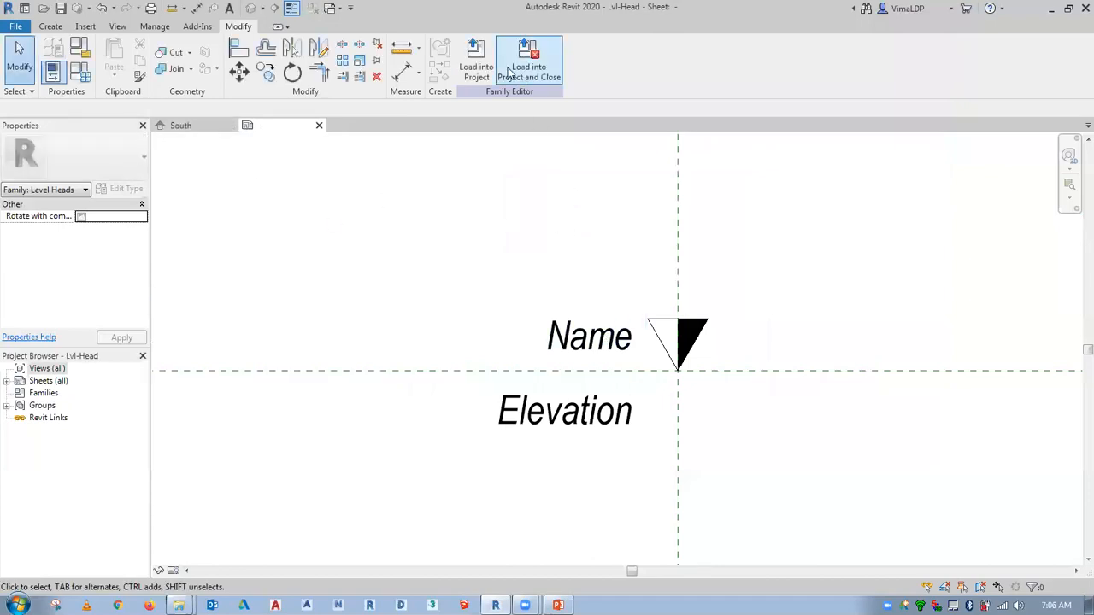
Load the level head family into the RAC_basic_sample_project and check which types are available for the Roof Line level.
click(476, 57)
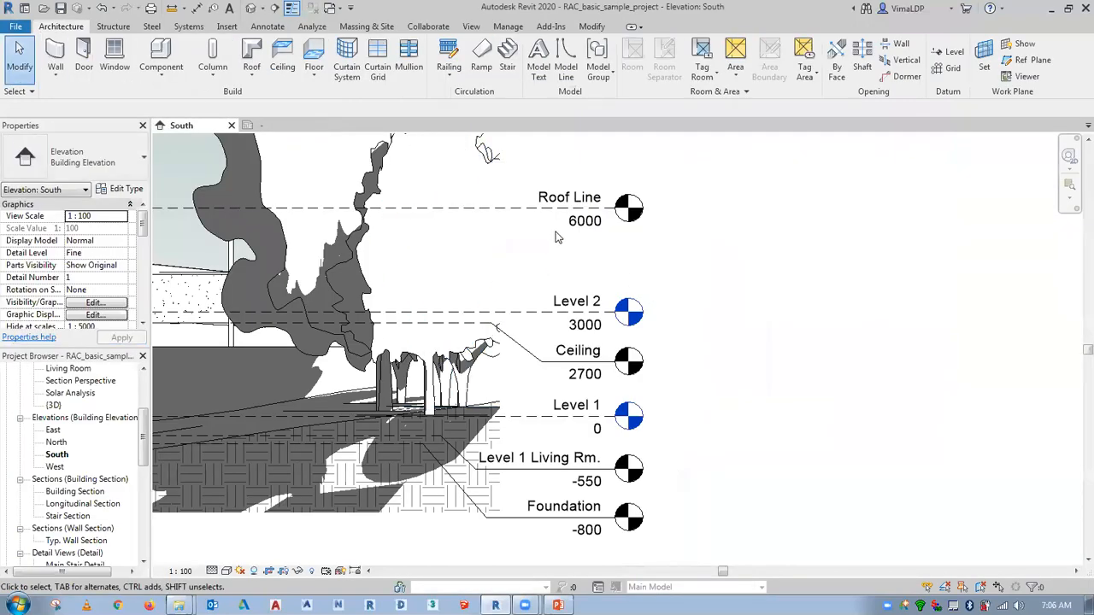
click(514, 215)
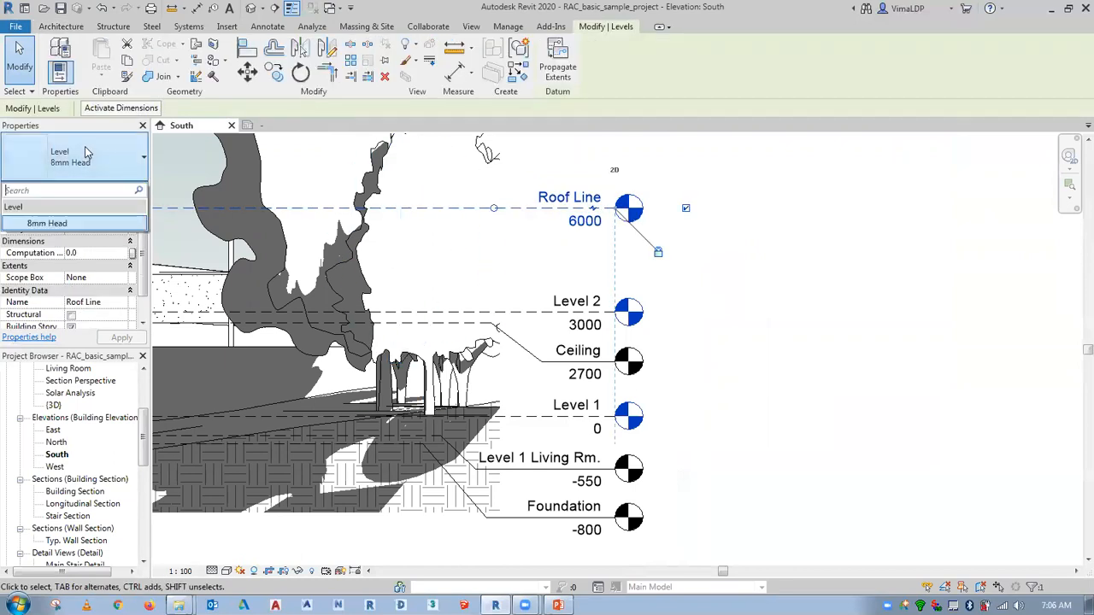
click(103, 166)
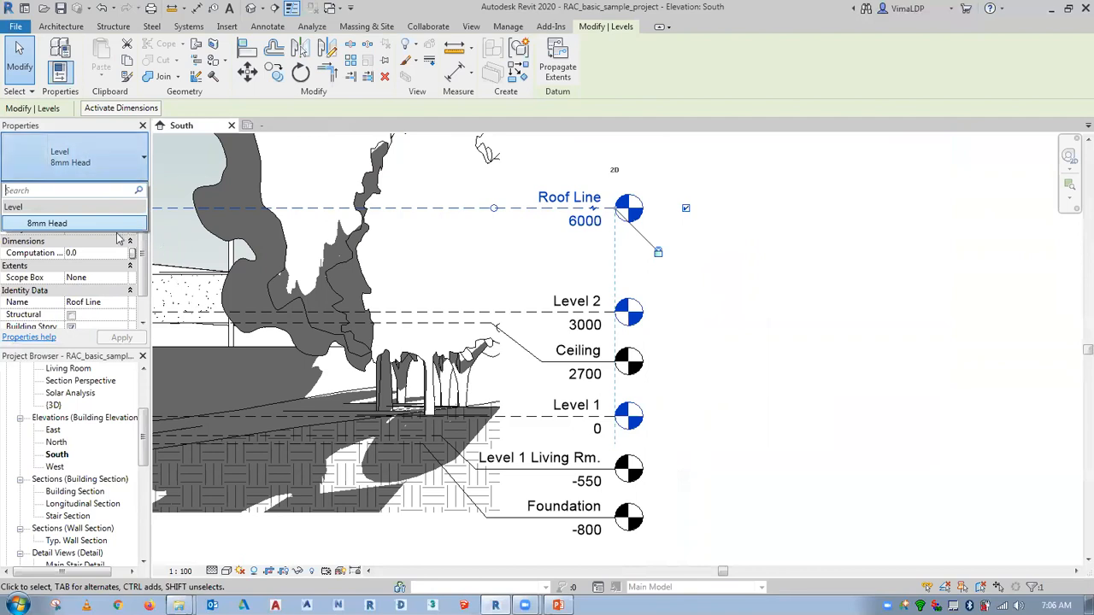
click(851, 272)
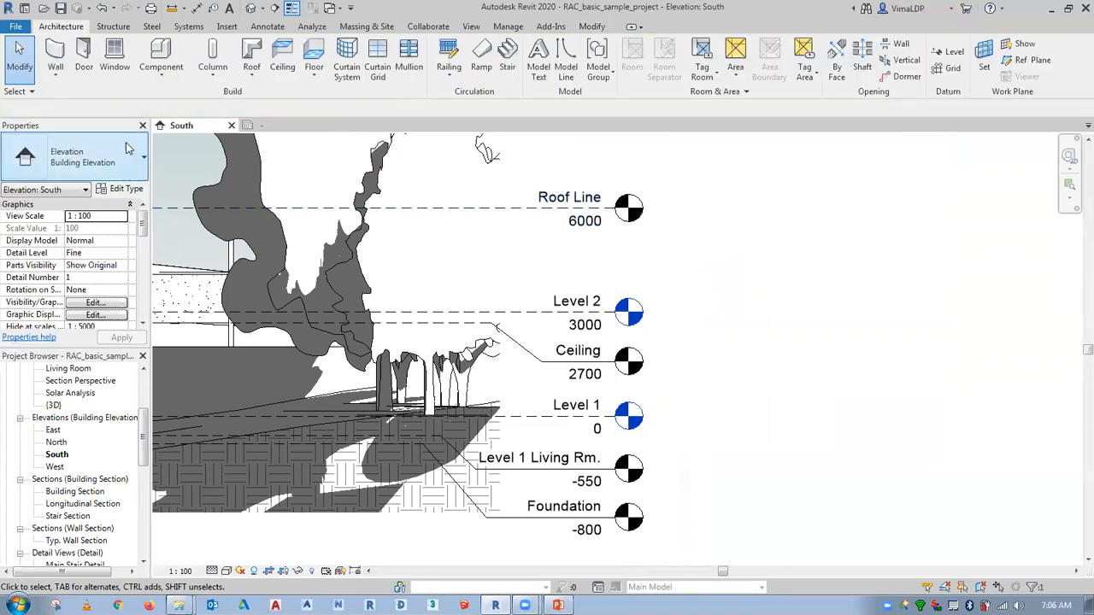
Look through the project's Annotation Symbols families for the loaded Lvl-Head family, then collapse the family lists.
drag(144, 434, 136, 530)
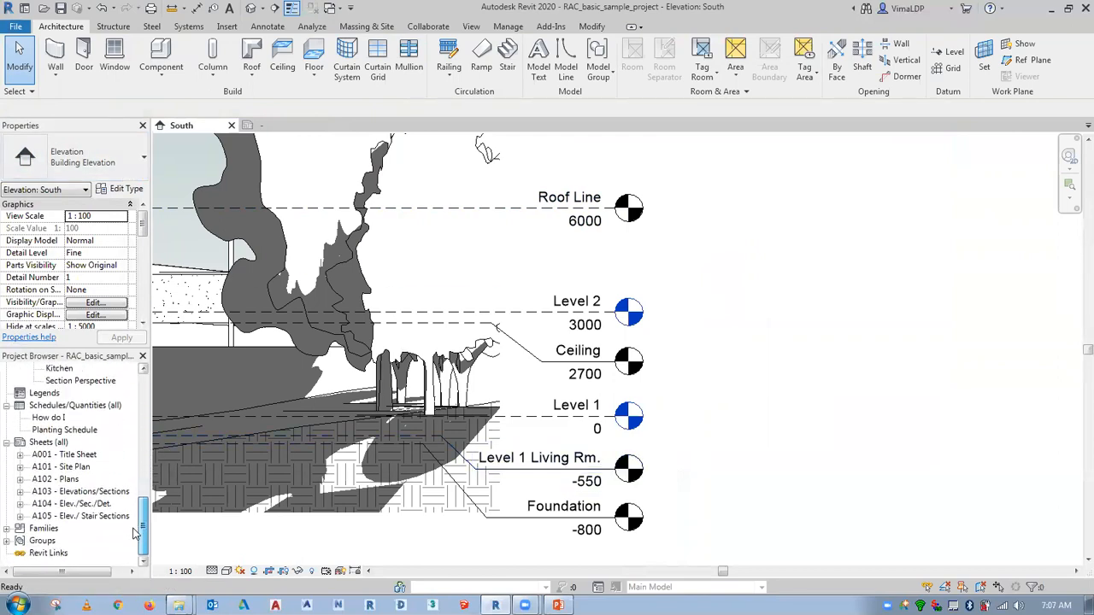
click(7, 530)
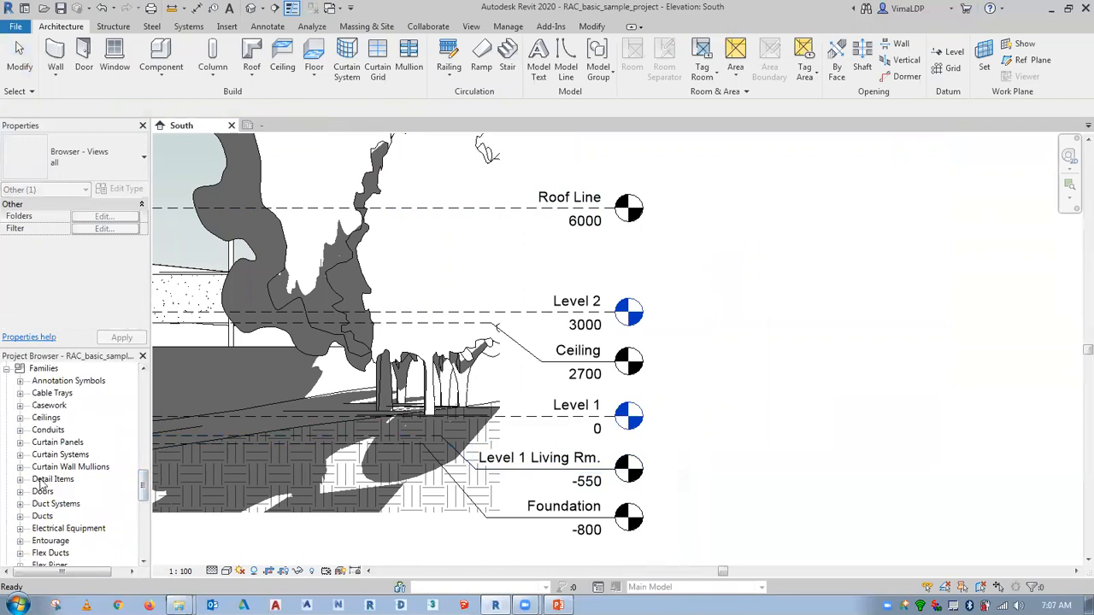
click(20, 381)
scroll(42, 414, down, 2)
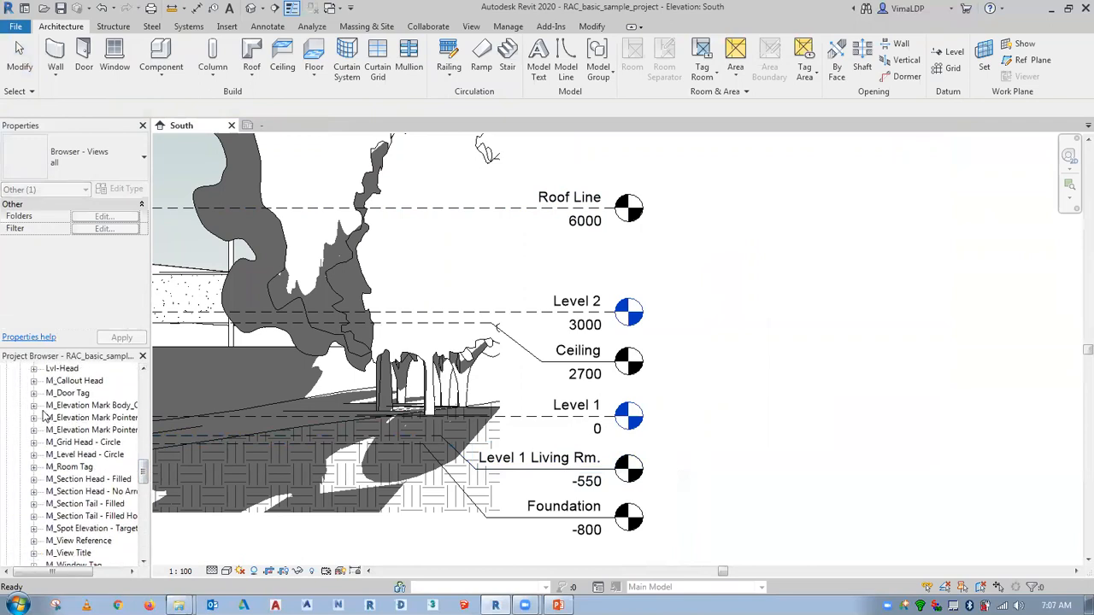
scroll(42, 413, up, 1)
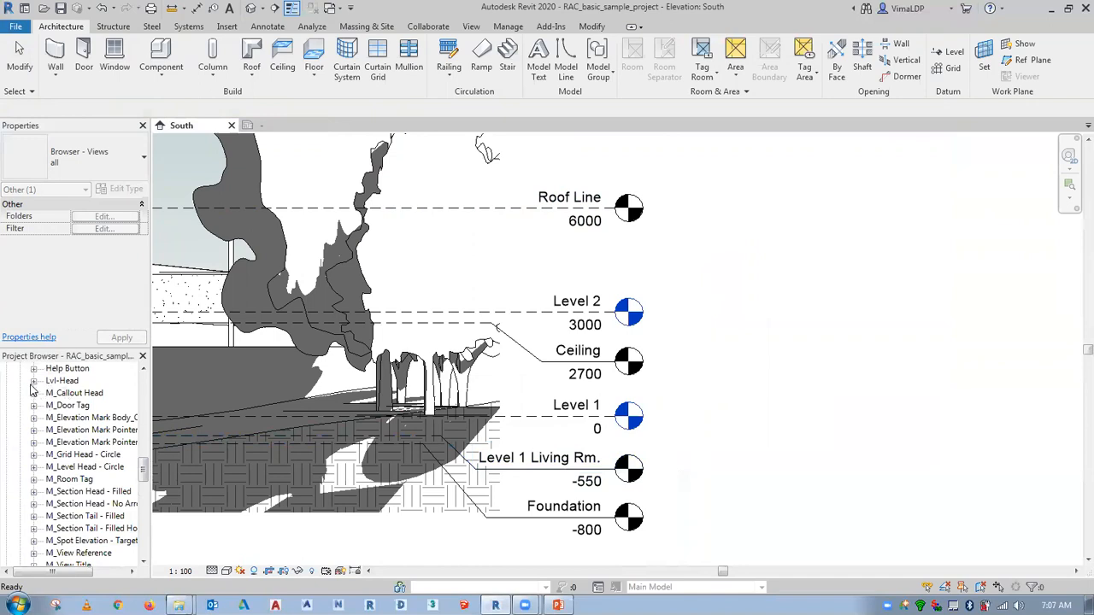
scroll(32, 389, up, 3)
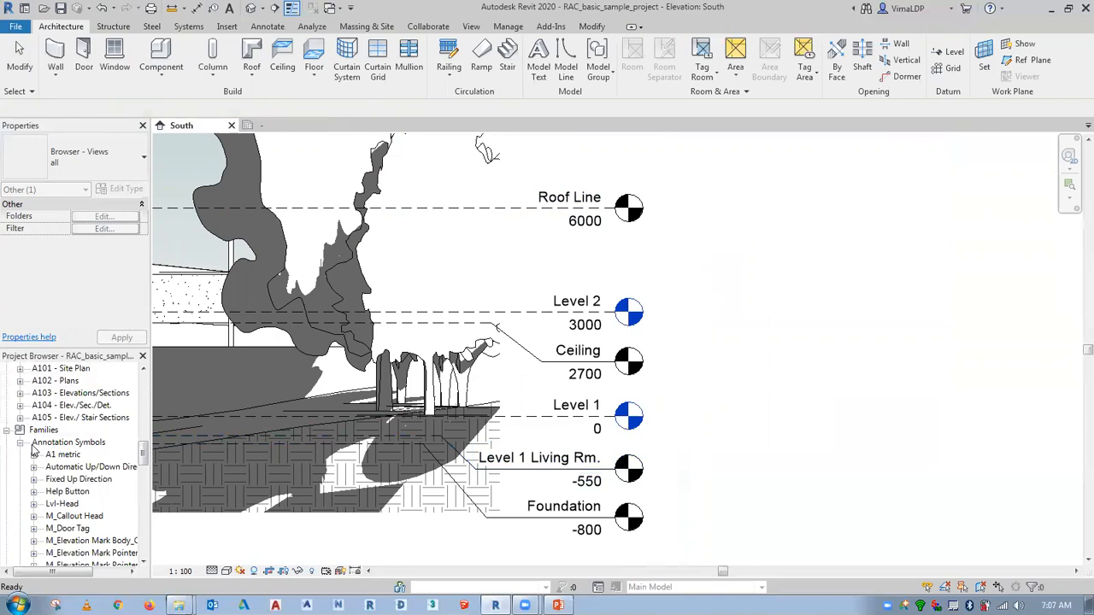
click(19, 443)
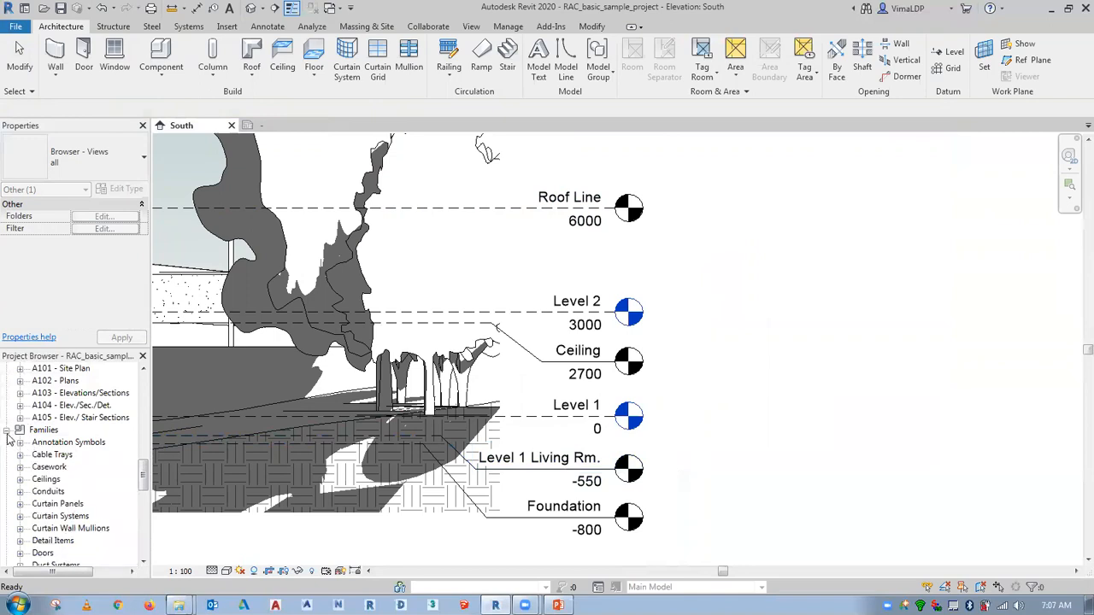
click(7, 433)
scroll(34, 483, up, 10)
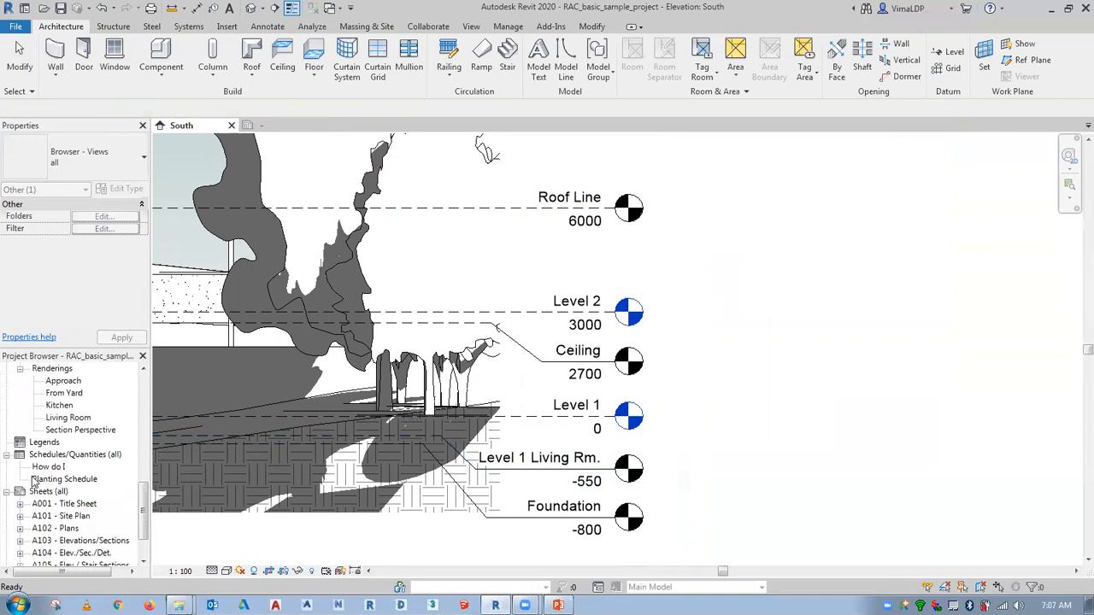
scroll(34, 483, up, 2)
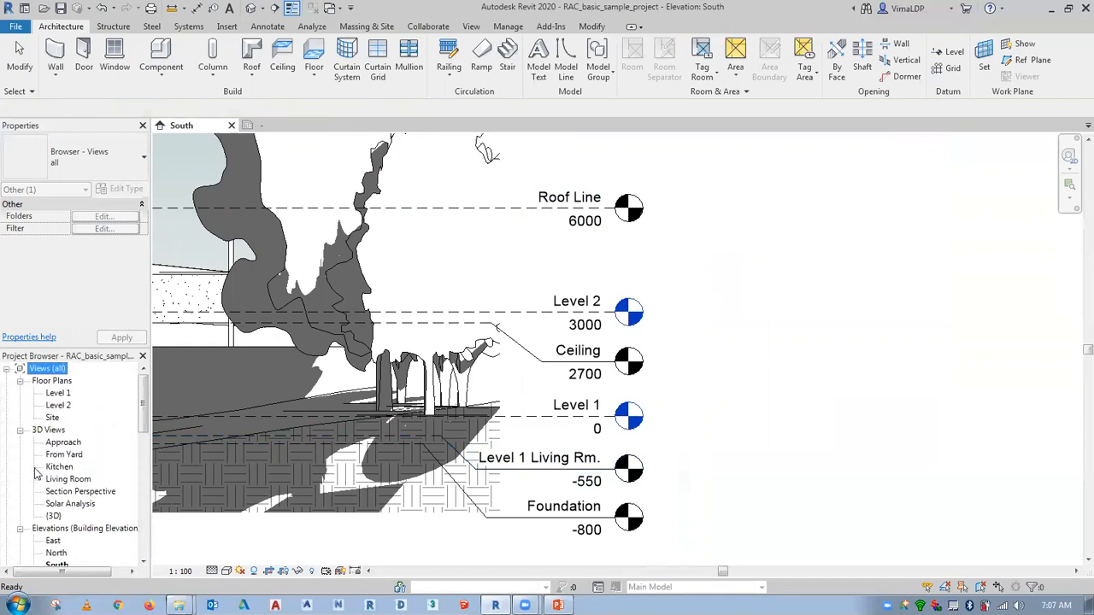
Review the Roof Line level's available types once more and clear the selection.
click(600, 212)
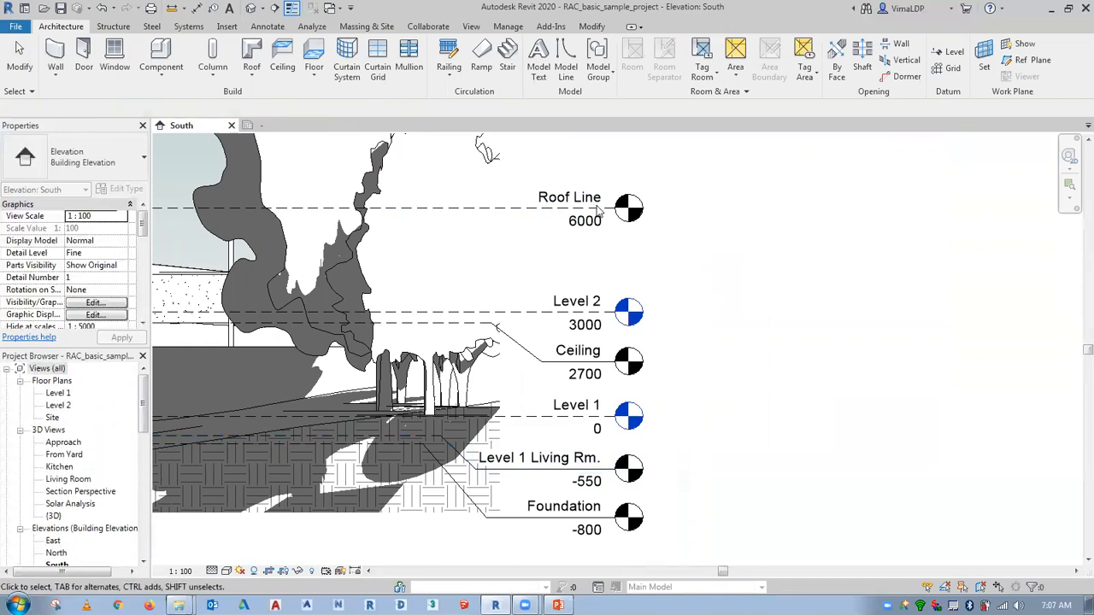
click(527, 212)
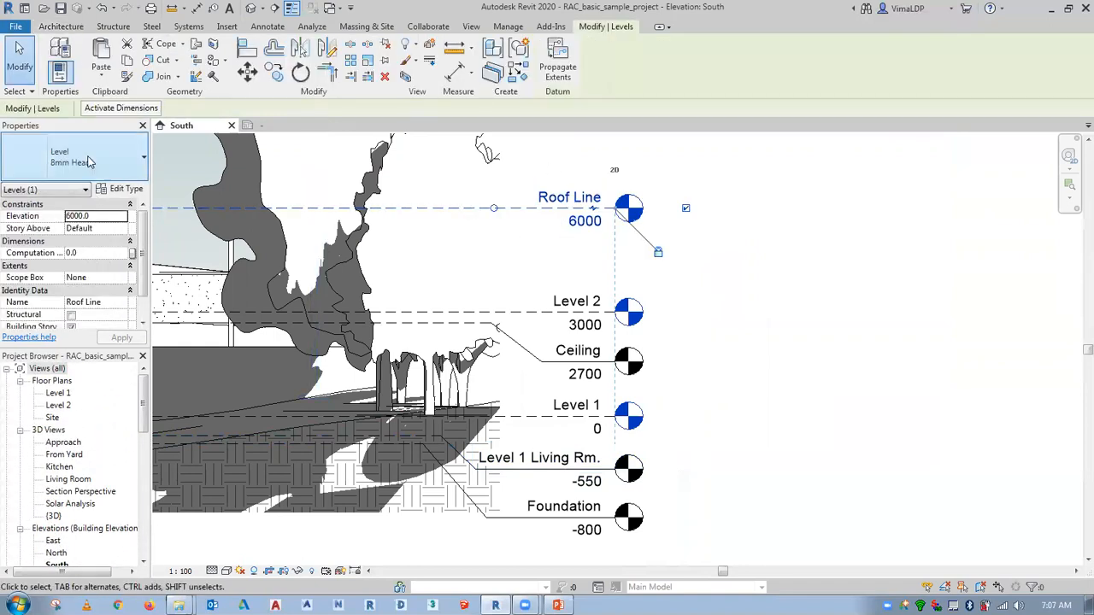
click(76, 157)
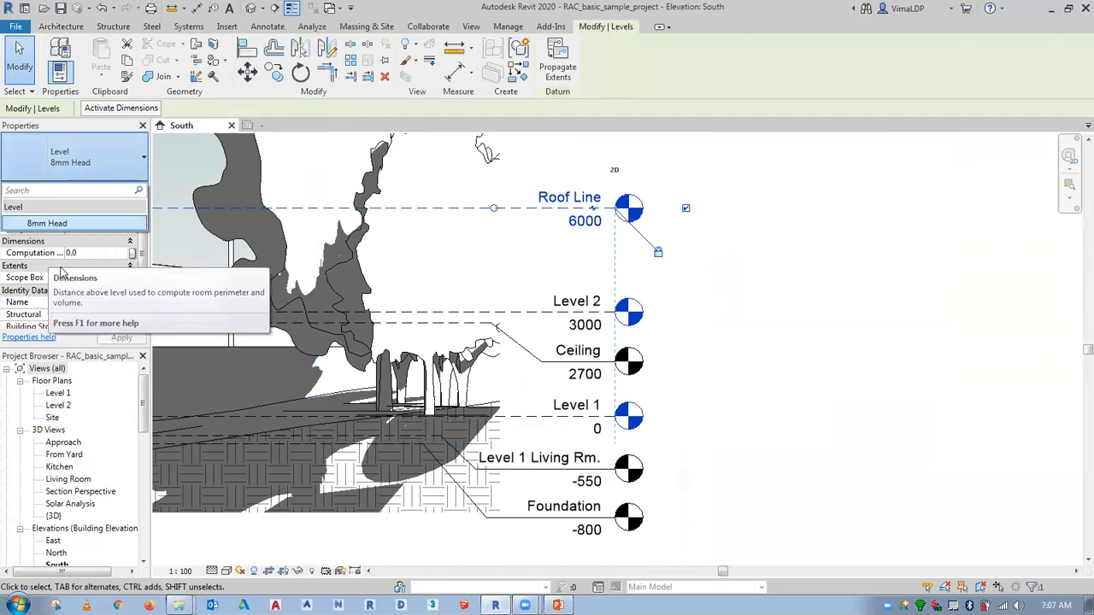
key(Escape)
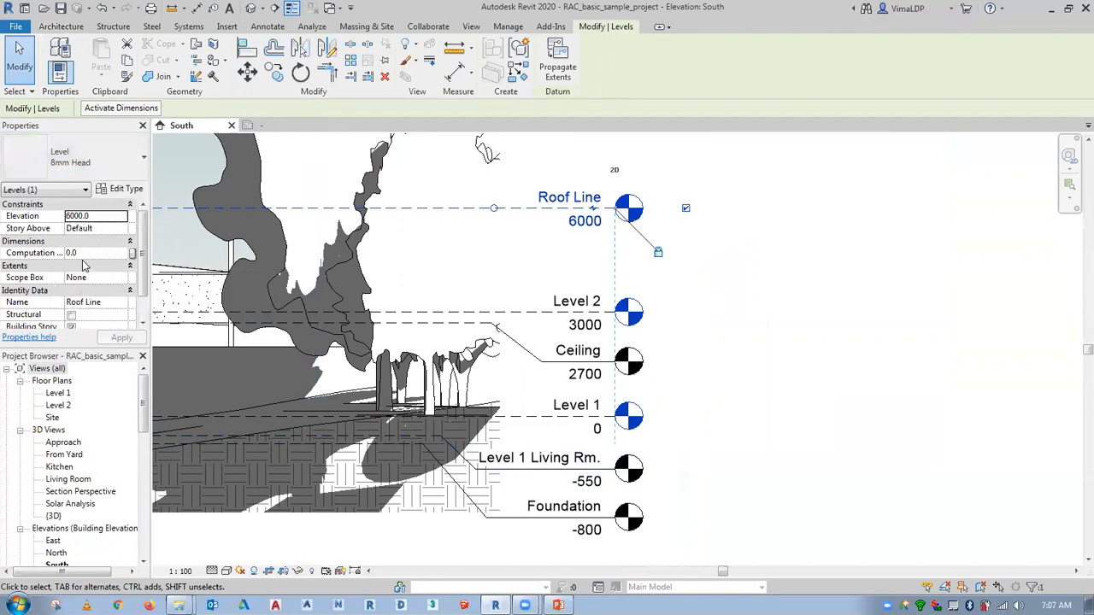
click(537, 249)
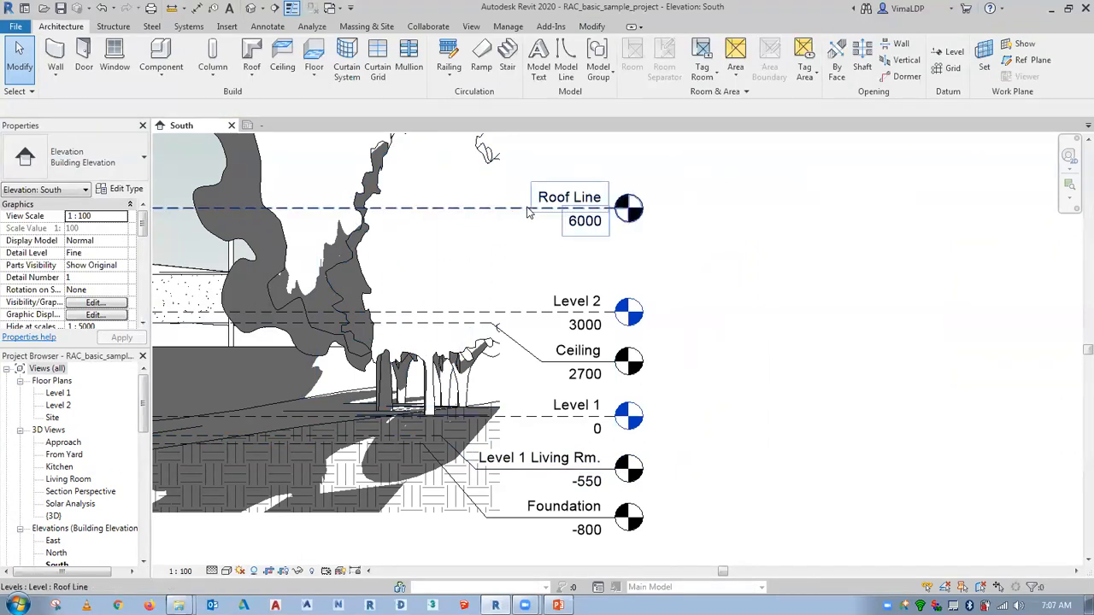
Duplicate the Roof Line level's 8mm Head type under the name Triangle.
click(528, 212)
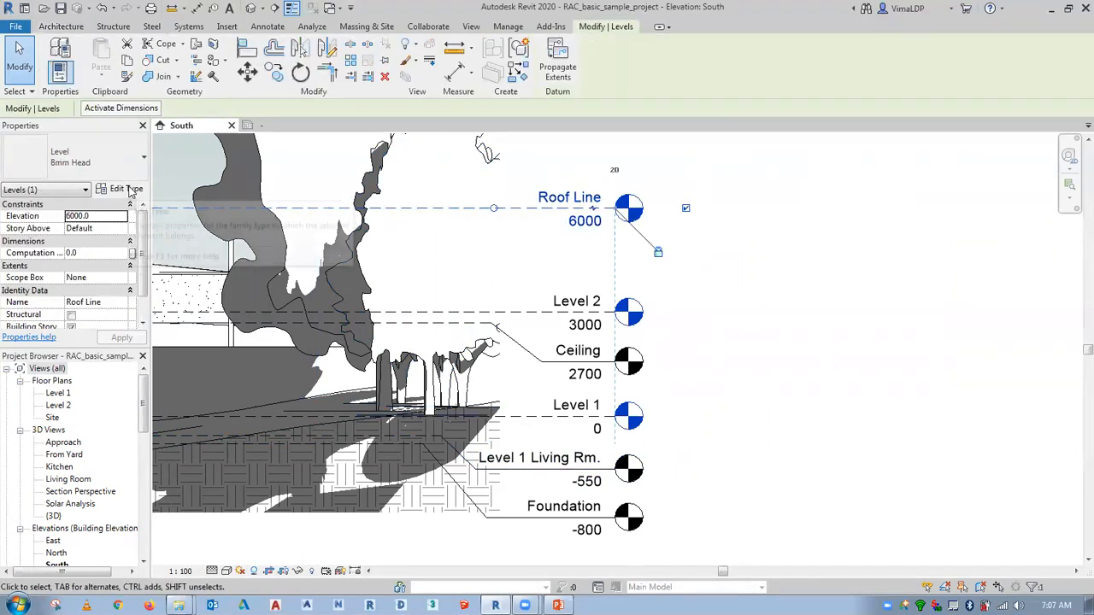
click(127, 189)
click(875, 75)
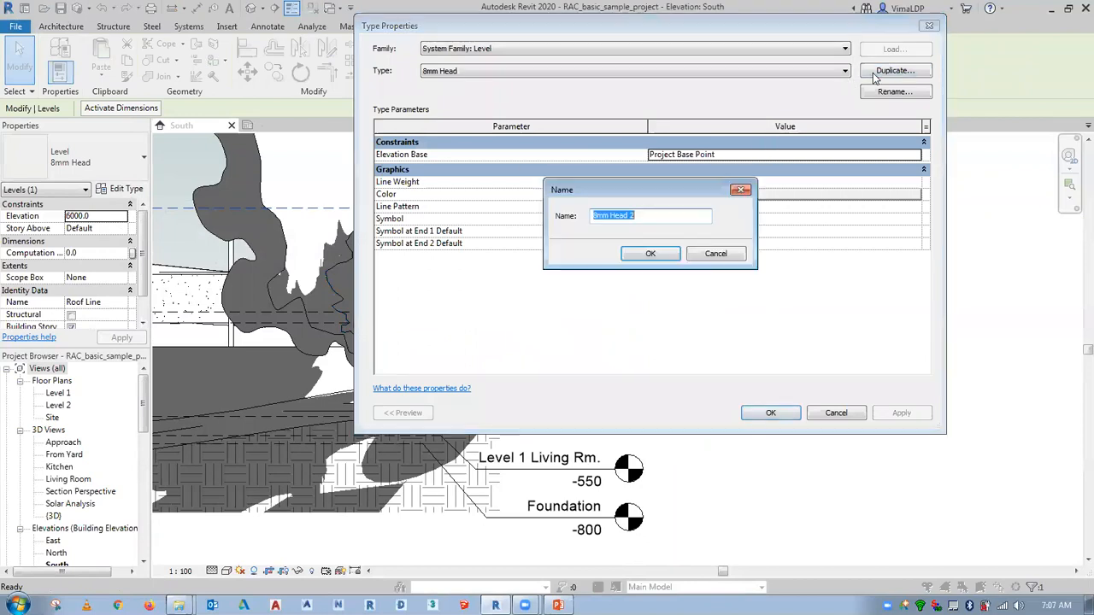
text(TR)
key(BackSpace)
text(riangle)
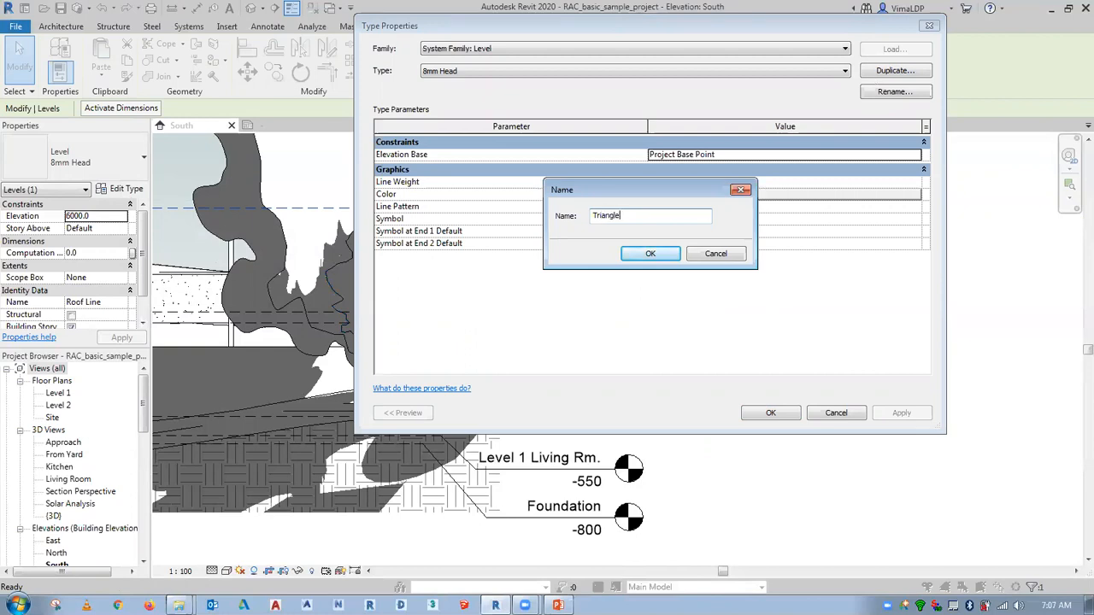
click(650, 254)
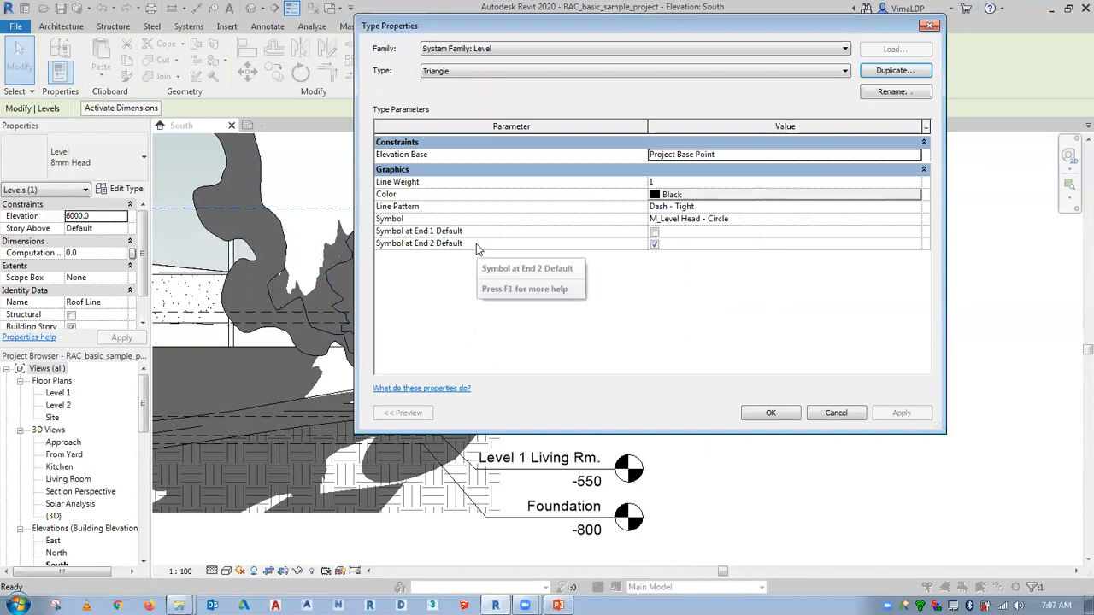
Set the Triangle level type's color to gray, RGB 128-128-128.
click(656, 195)
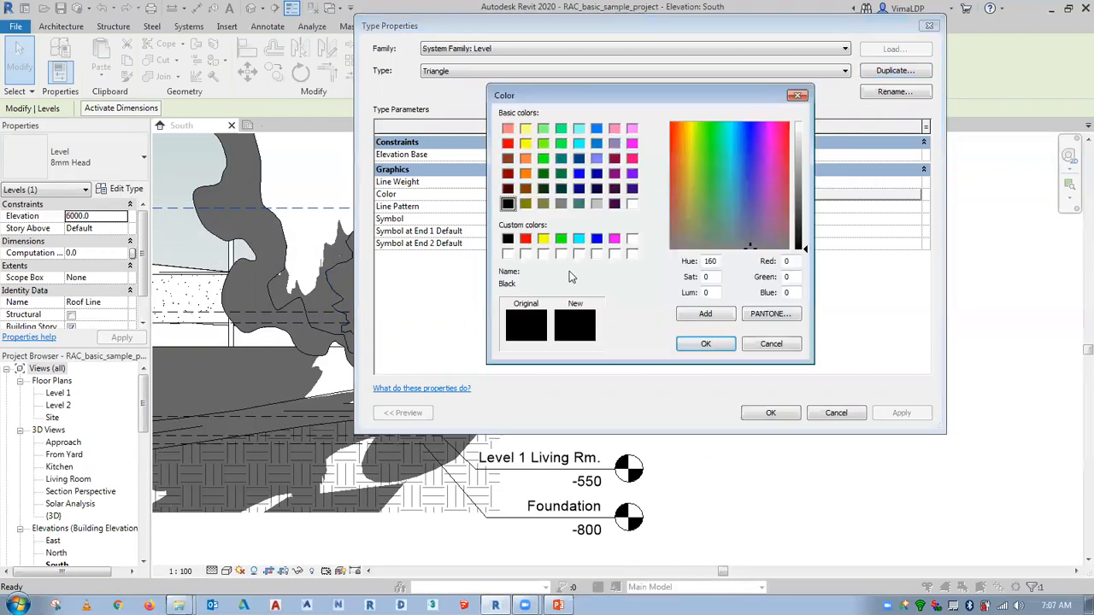
click(562, 204)
click(706, 343)
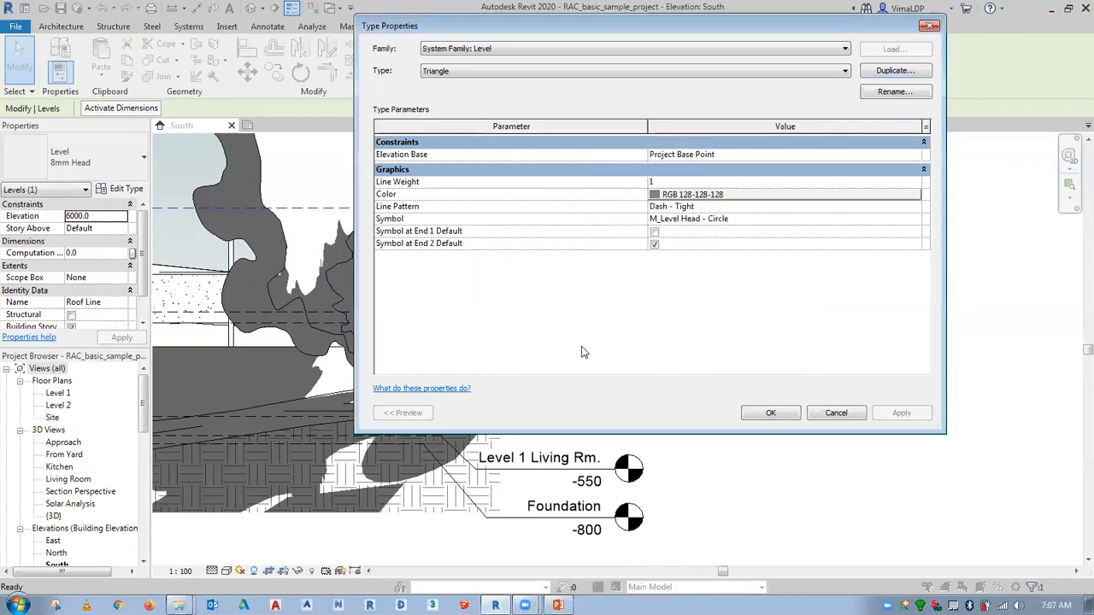
Set the Triangle level type's line pattern to Dot 1mm.
click(913, 206)
click(914, 206)
scroll(696, 260, up, 1)
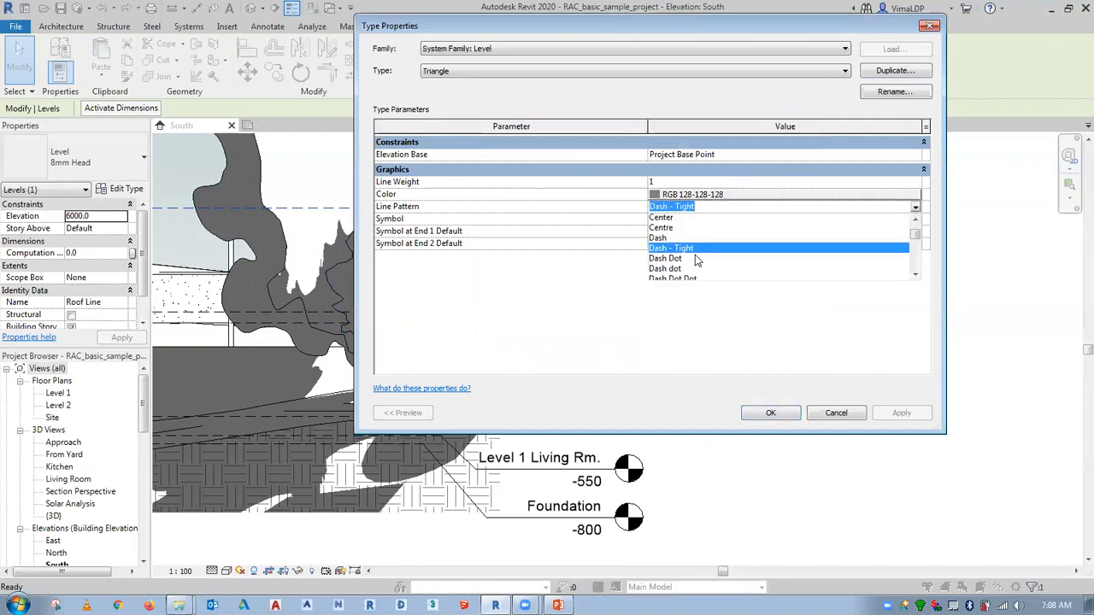
scroll(694, 266, down, 3)
scroll(679, 261, up, 1)
click(665, 240)
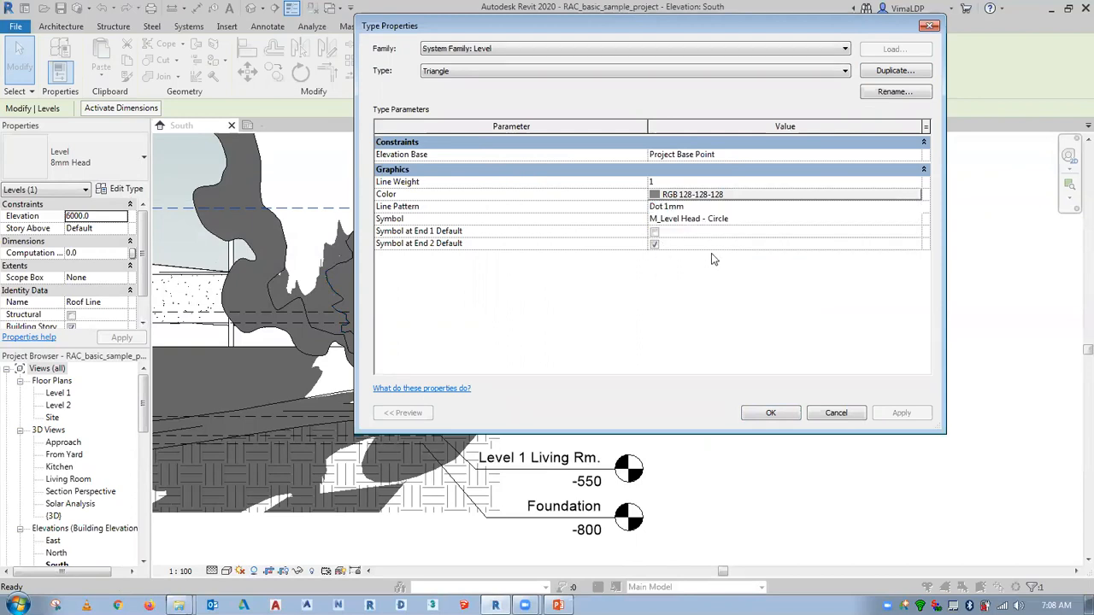
Assign the Lvl-Head family as the Triangle level type's symbol.
click(762, 221)
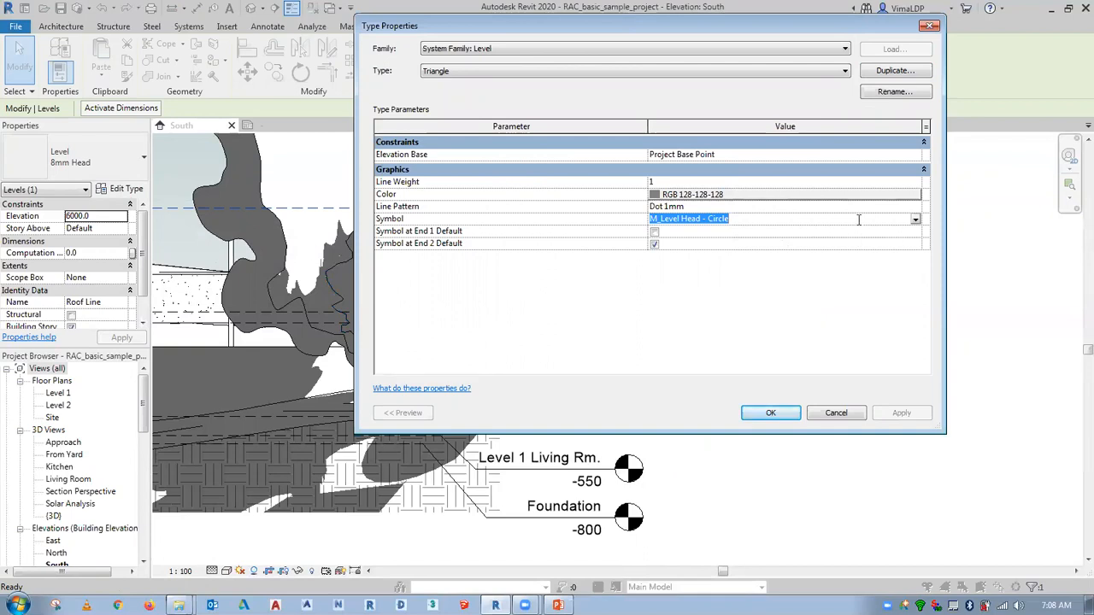
click(914, 220)
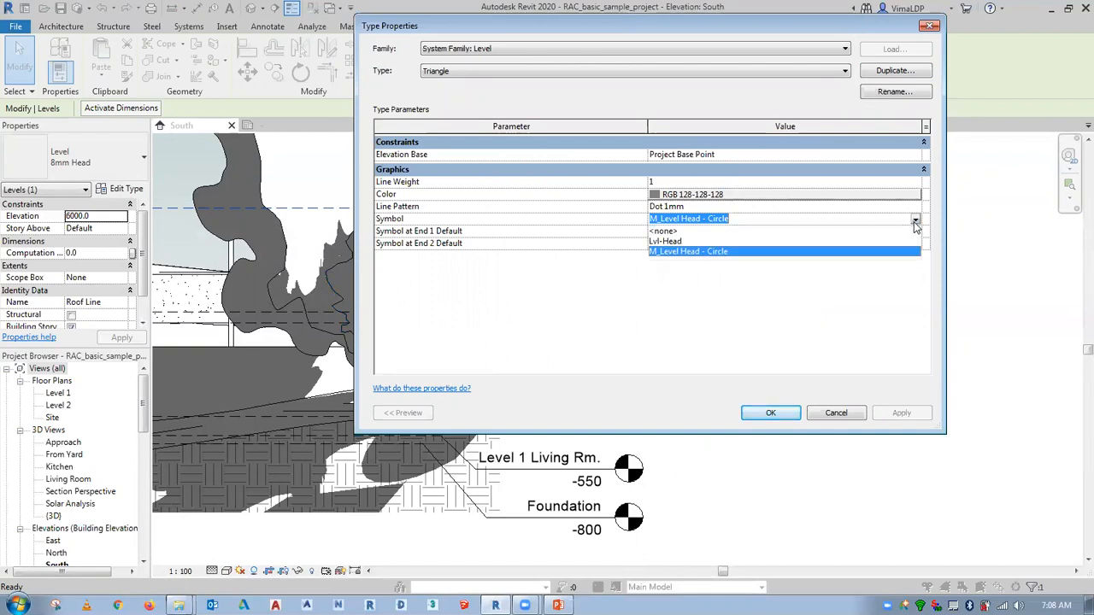
click(669, 241)
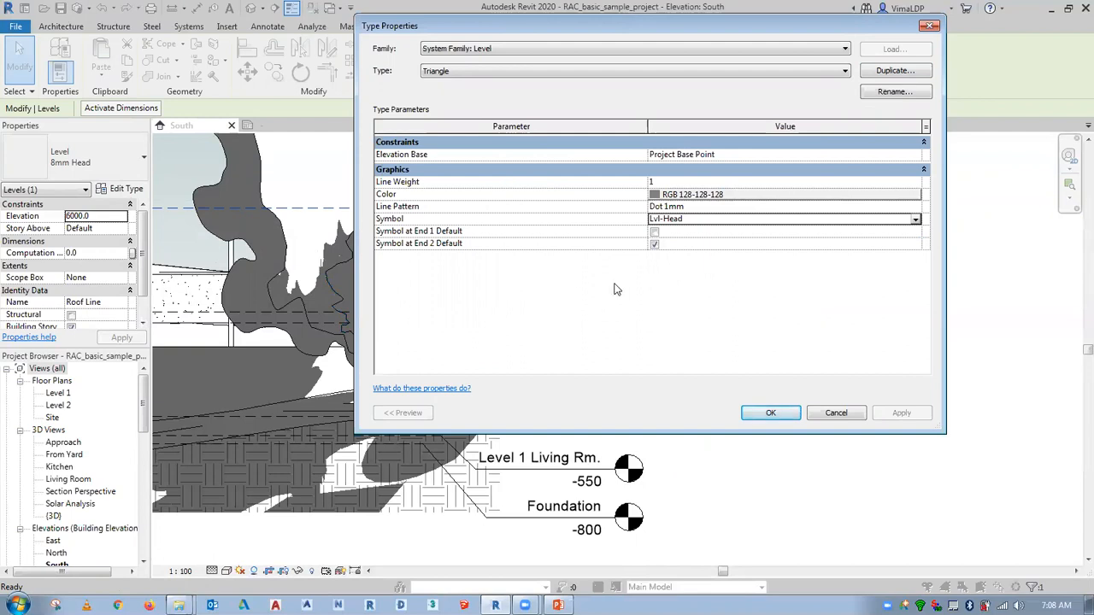
Apply the new Triangle level type to the Roof Line level.
click(770, 412)
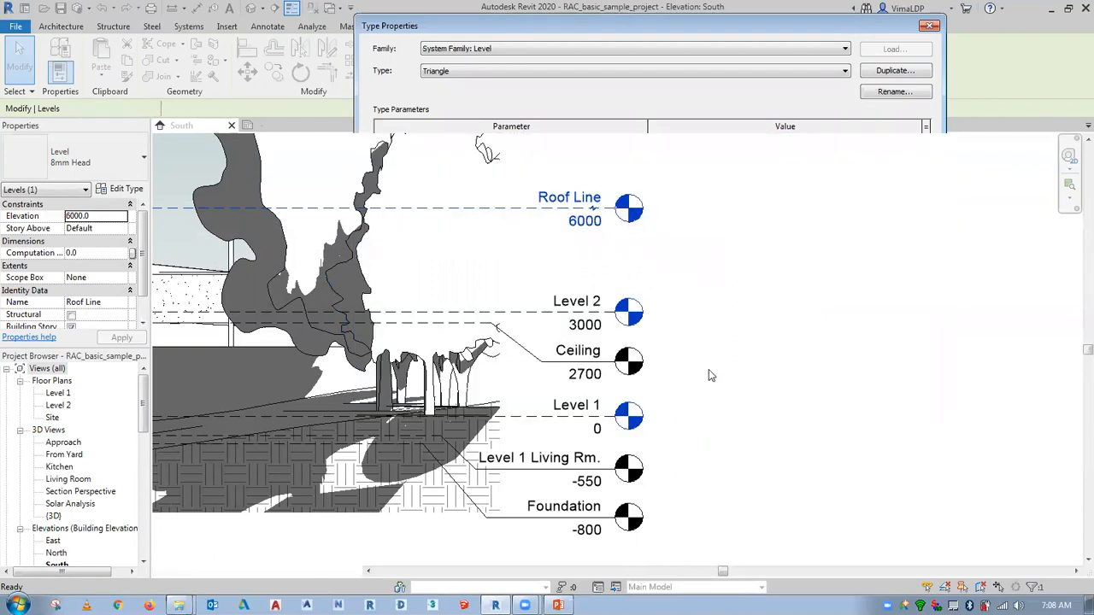
click(833, 272)
scroll(698, 359, down, 3)
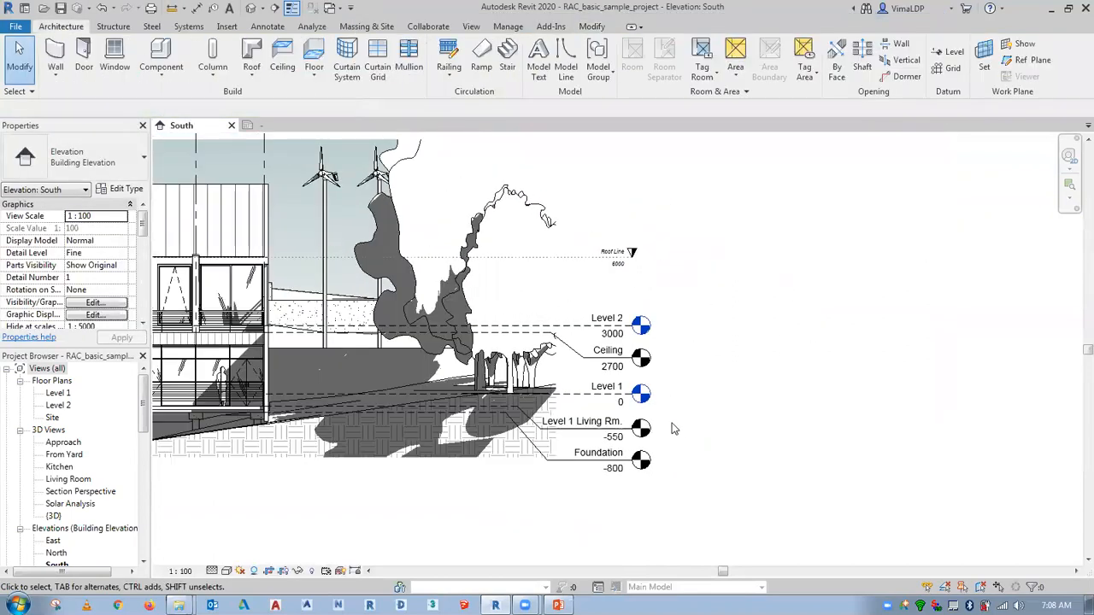
scroll(650, 192, up, 1)
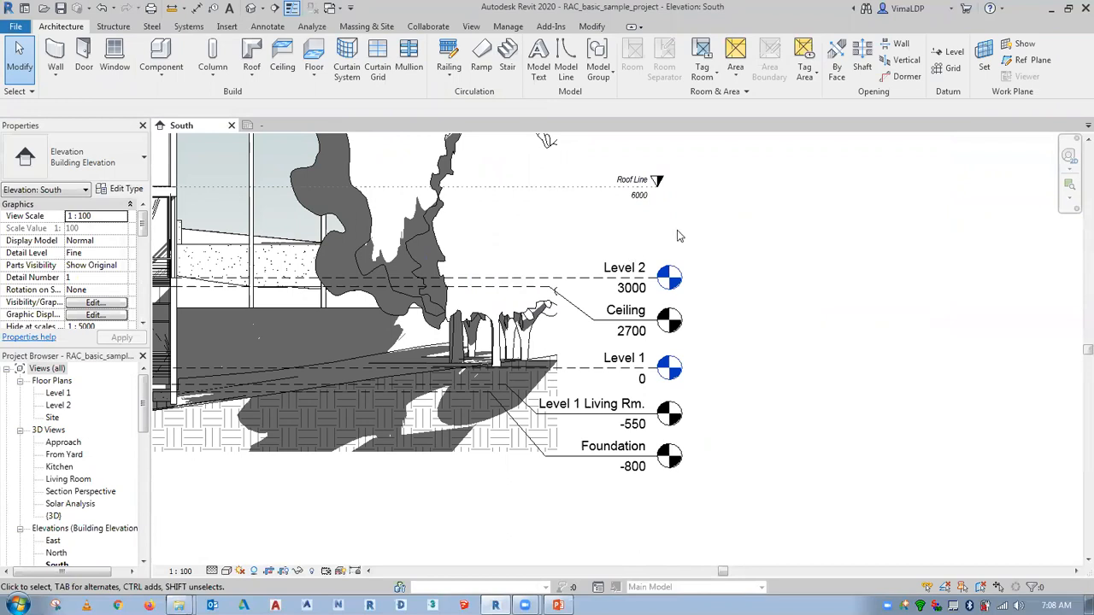
Select all remaining 8mm Head levels in the South elevation and change their type to Triangle.
right_click(596, 279)
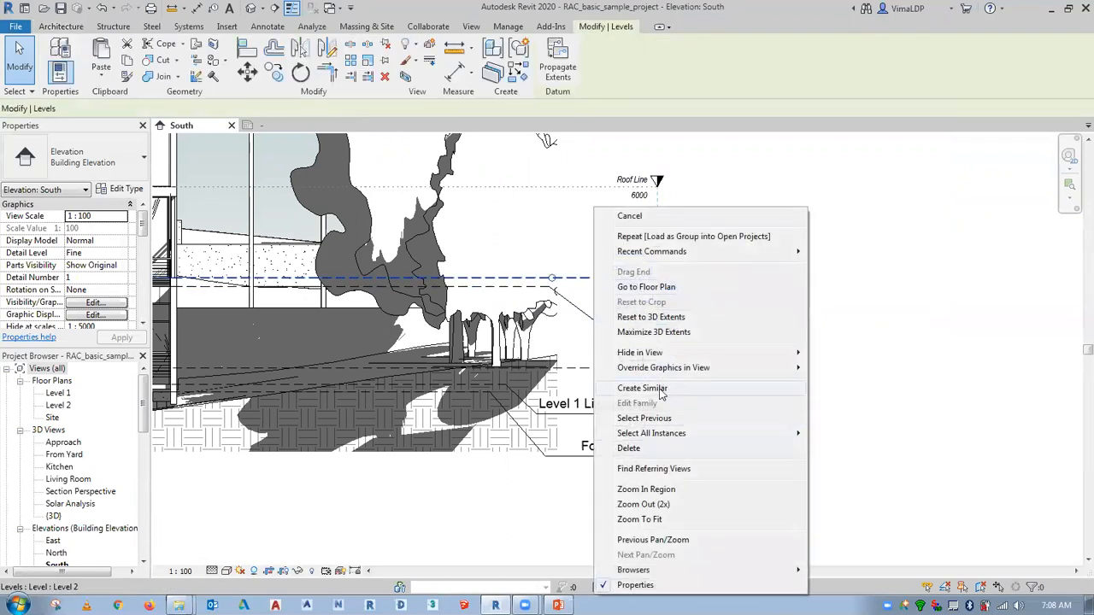
mouse_move(769, 434)
click(841, 438)
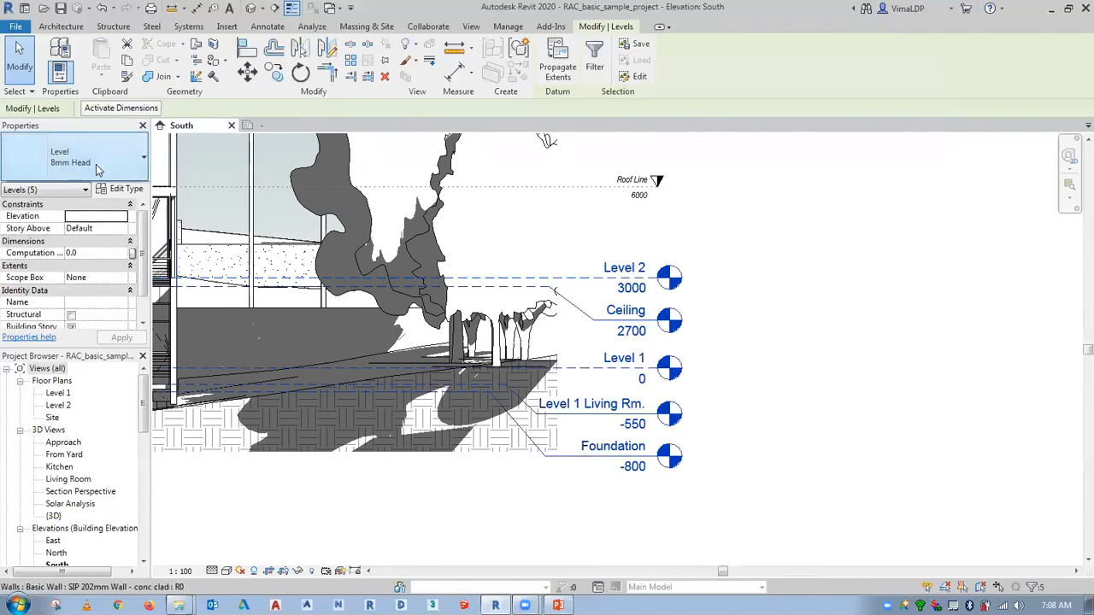
click(97, 164)
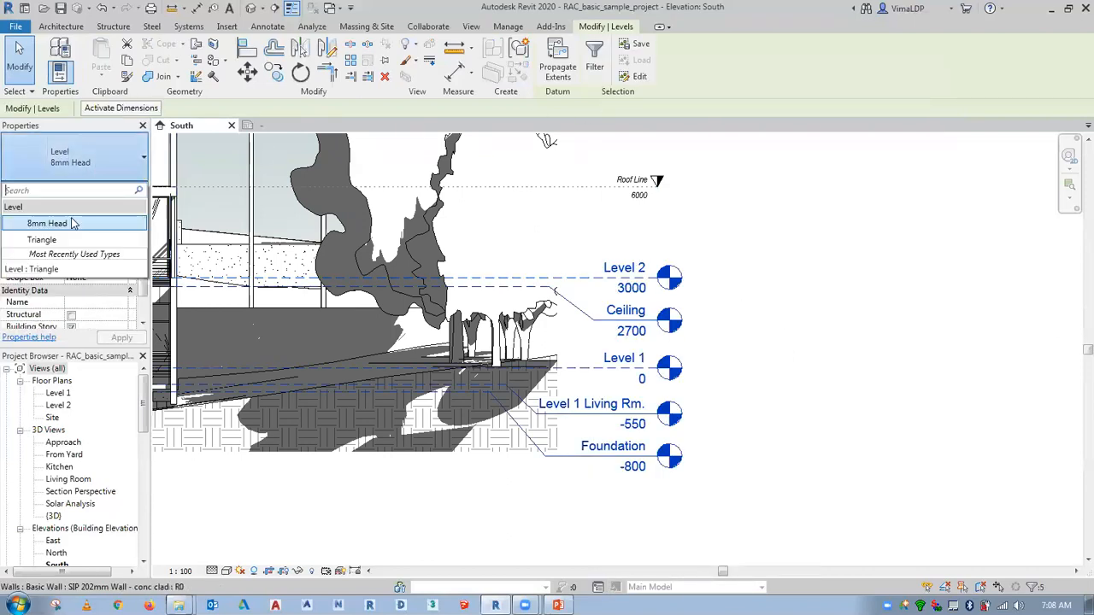
click(741, 243)
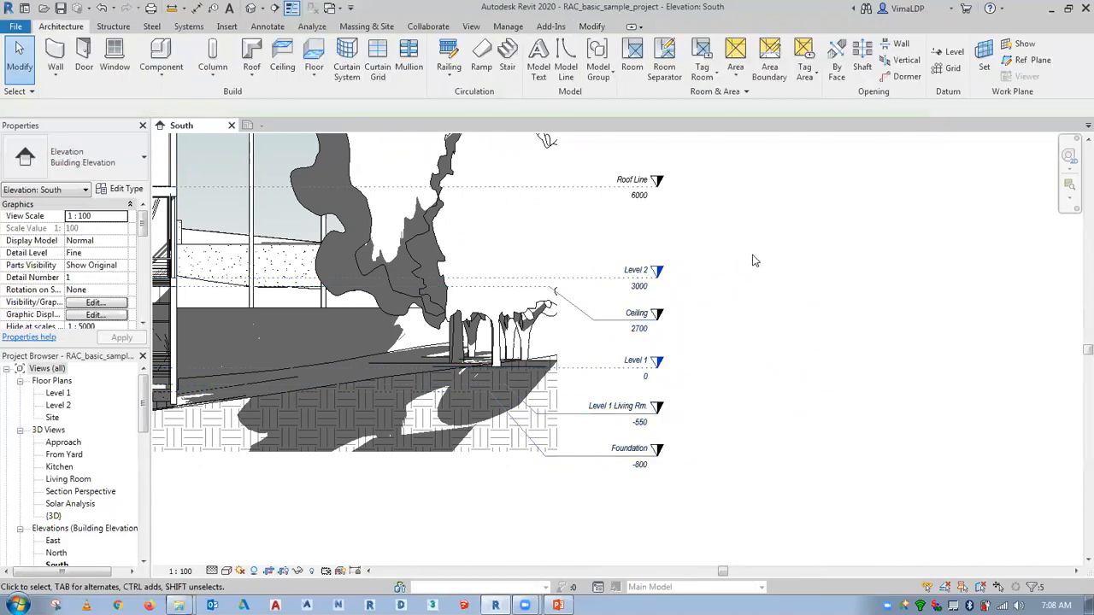
Check the triangle level heads across the full South elevation and in the North and East elevations.
key(z)
key(e)
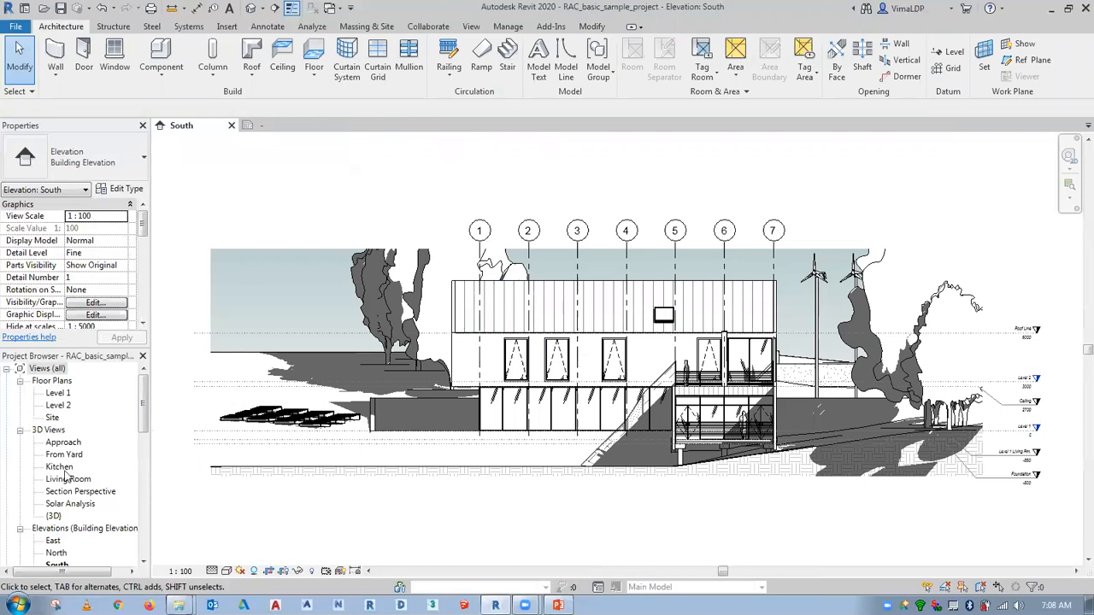
double_click(55, 553)
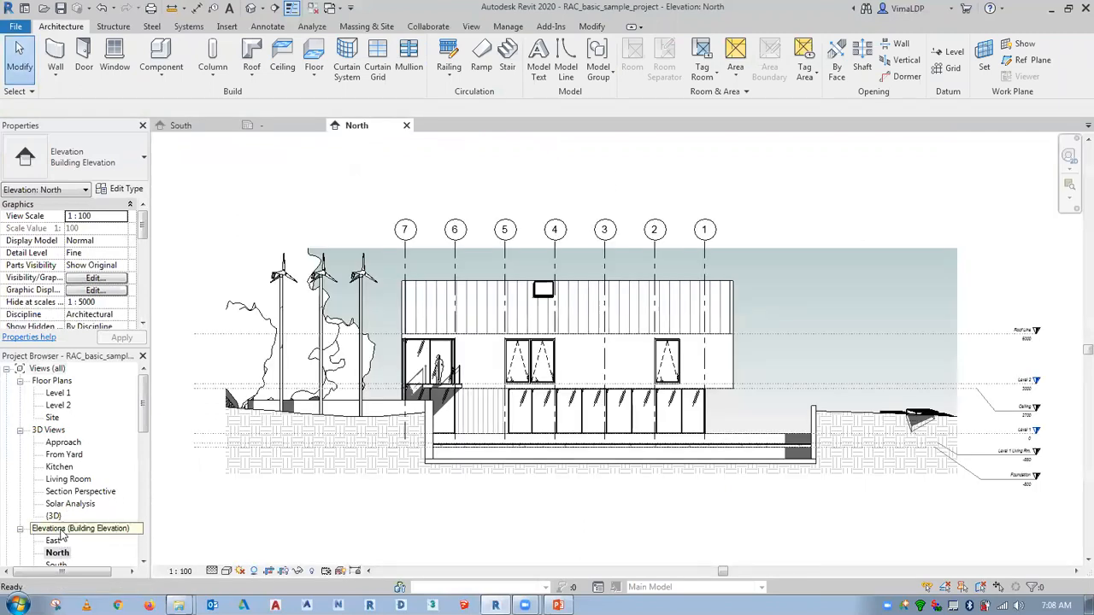
double_click(54, 542)
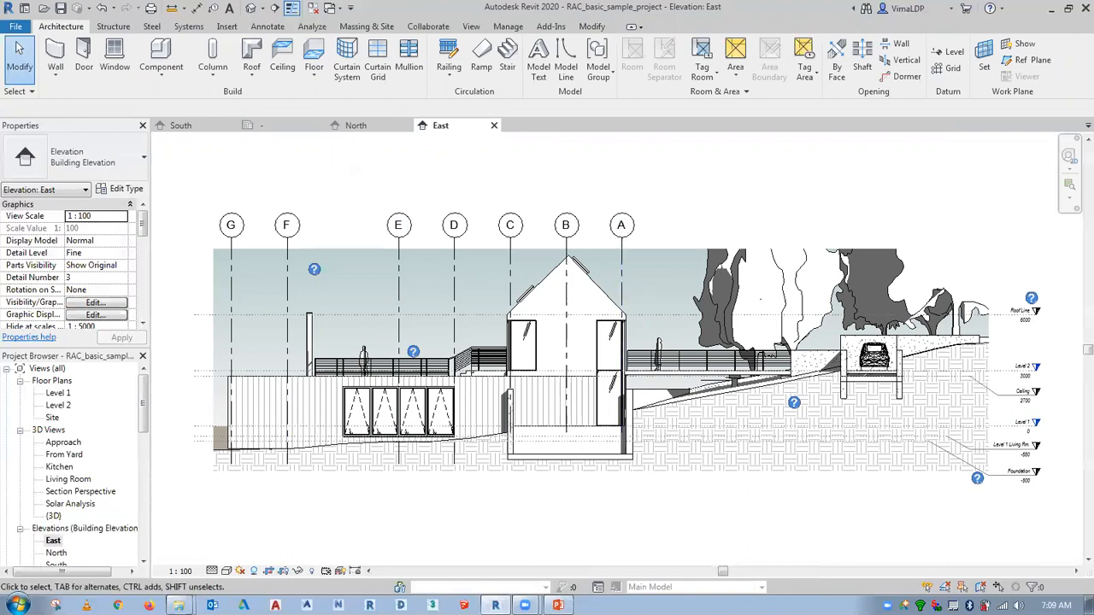
scroll(1023, 414, up, 4)
scroll(957, 413, down, 3)
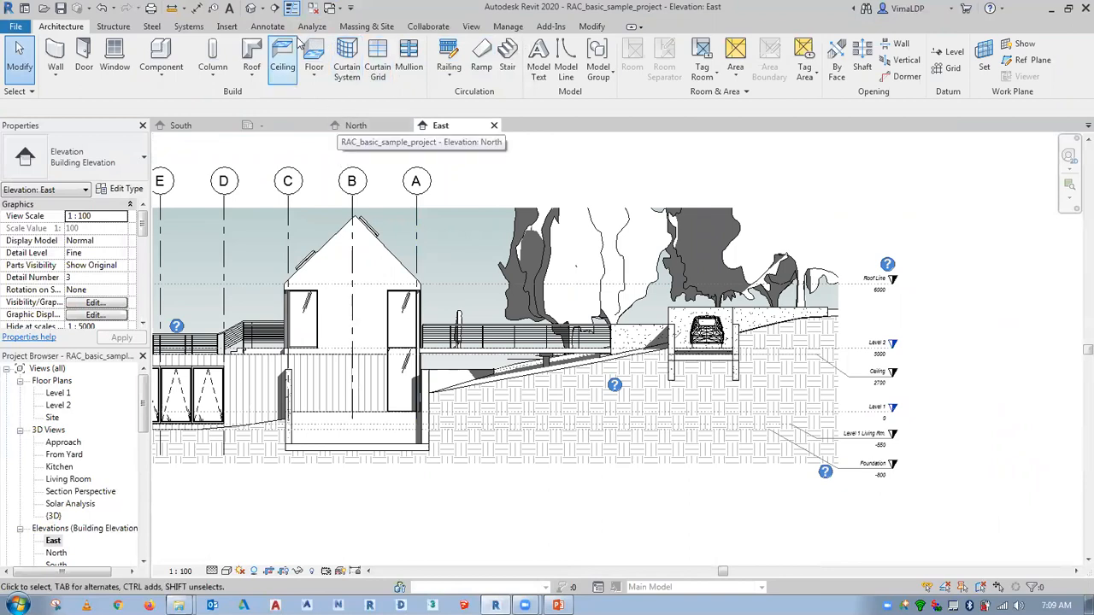
Close the inactive views and the untitled sheet view, keeping only the East elevation open.
click(313, 9)
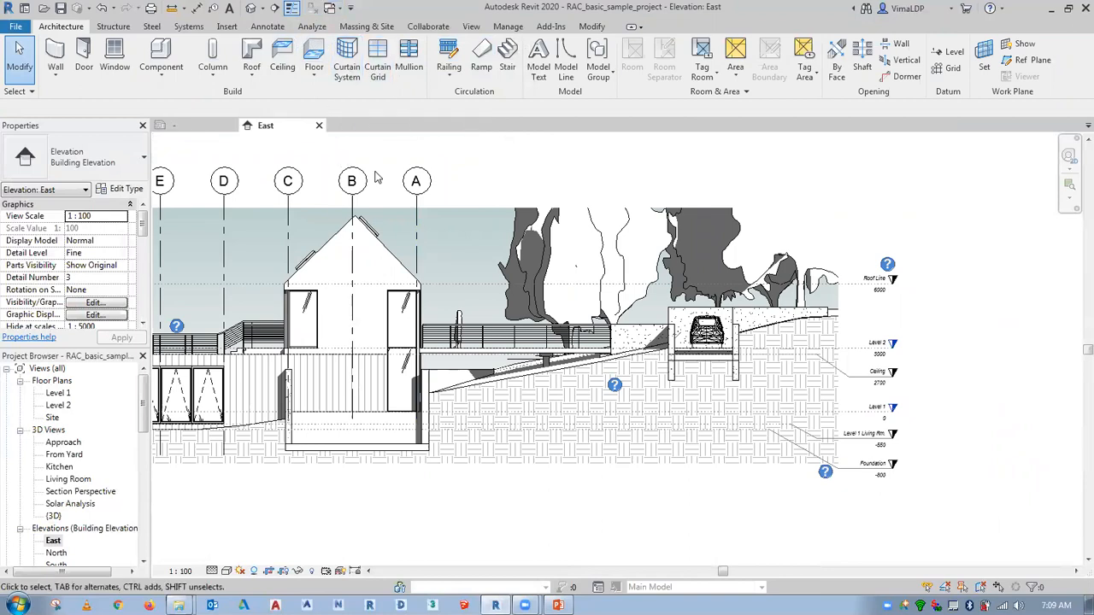
click(167, 129)
click(230, 125)
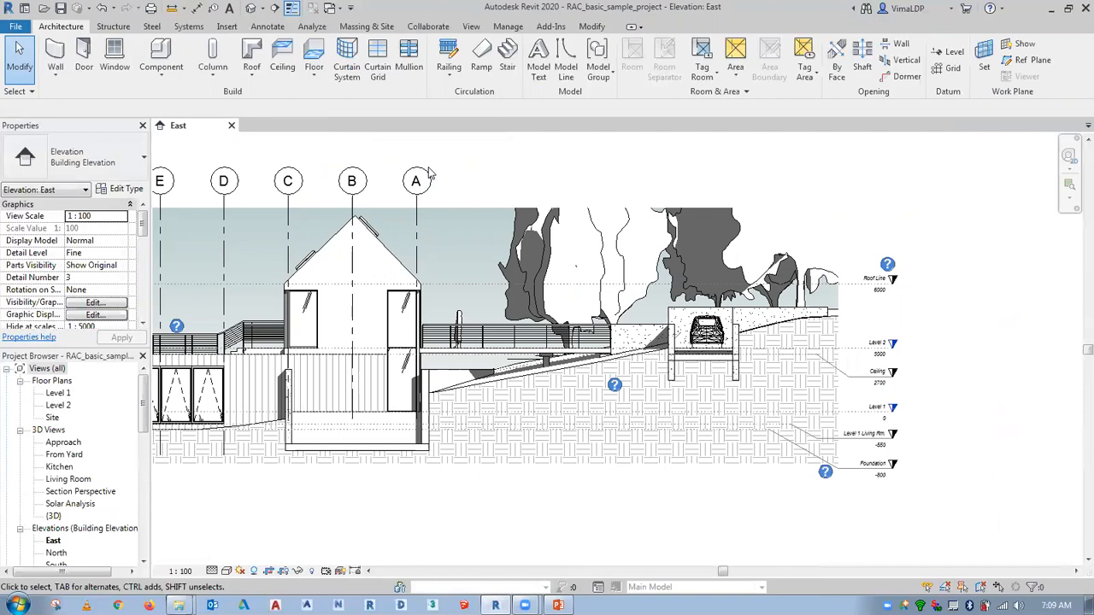
Switch to PowerPoint, view the Loadable Model Families considerations slide, and return to Revit.
key(alt+Tab)
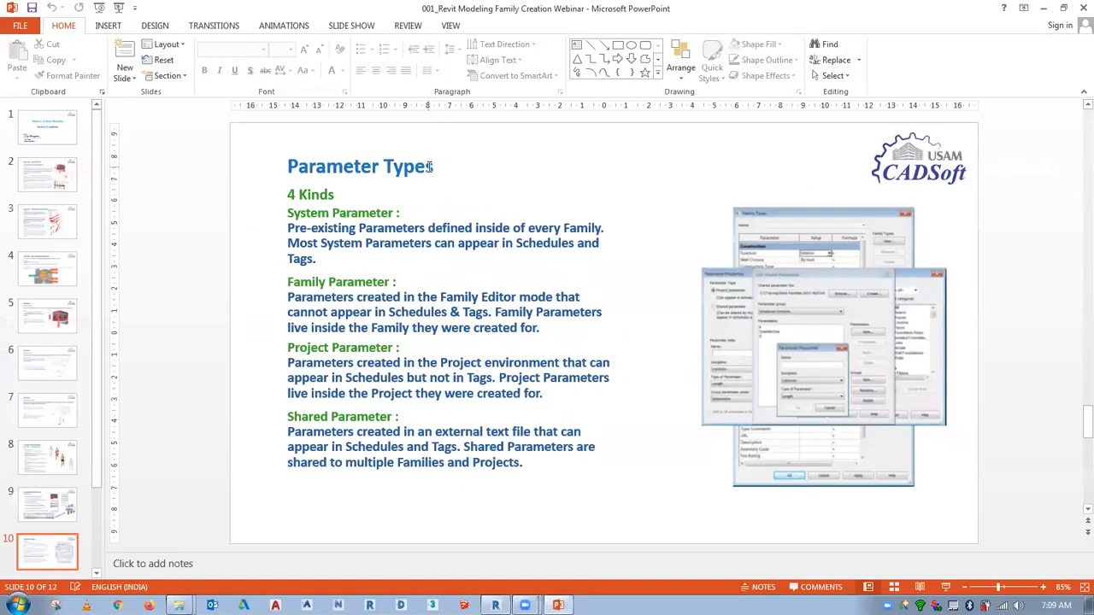
scroll(430, 167, up, 1)
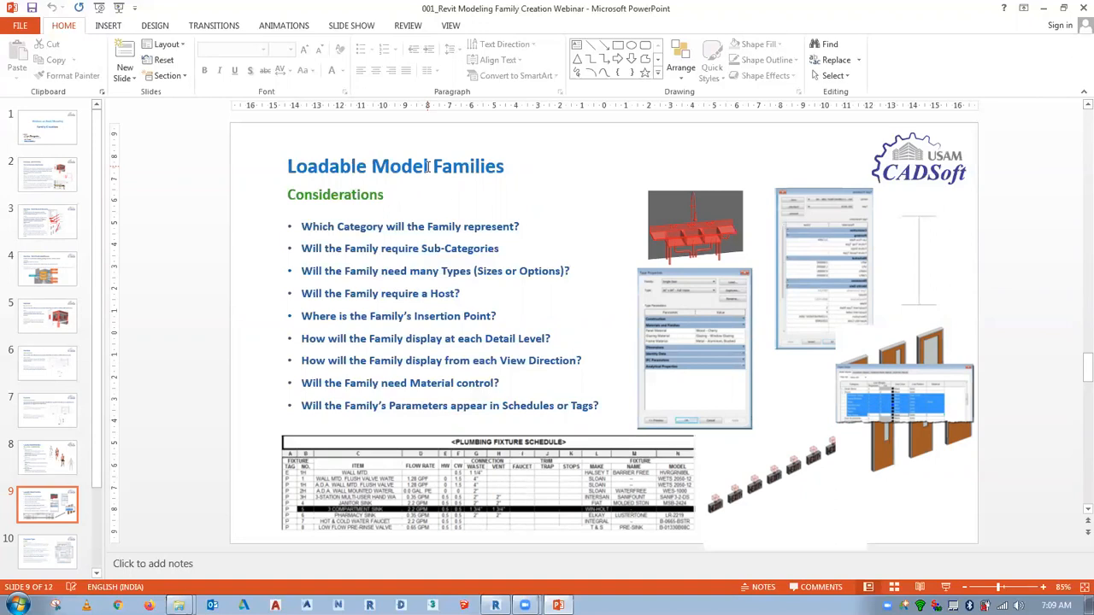
click(1043, 8)
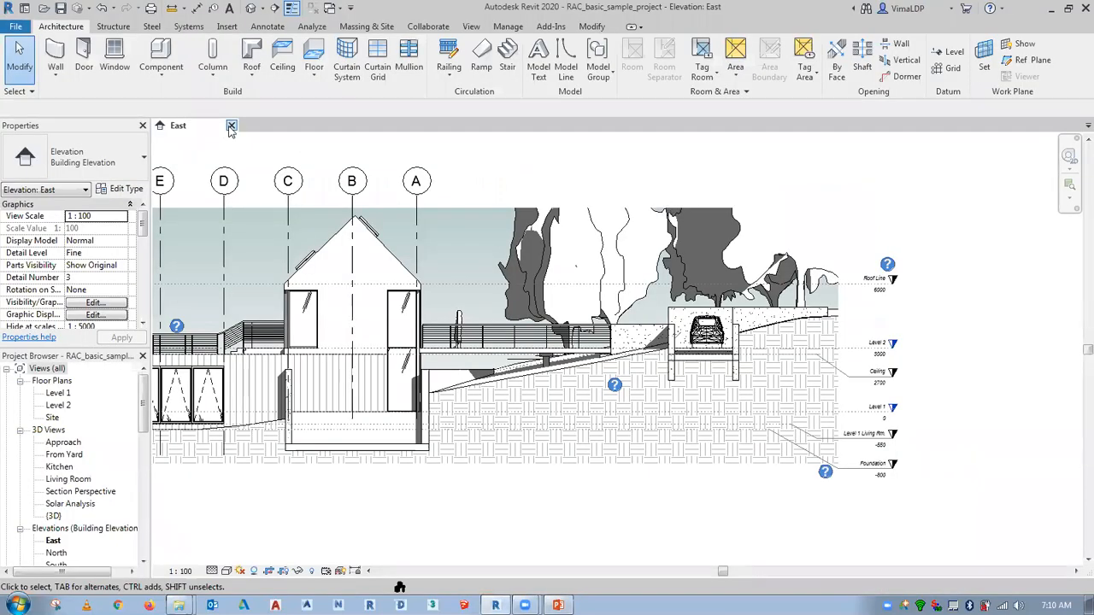
Close the sample project and create a new family from the Metric Door template.
click(230, 126)
click(586, 322)
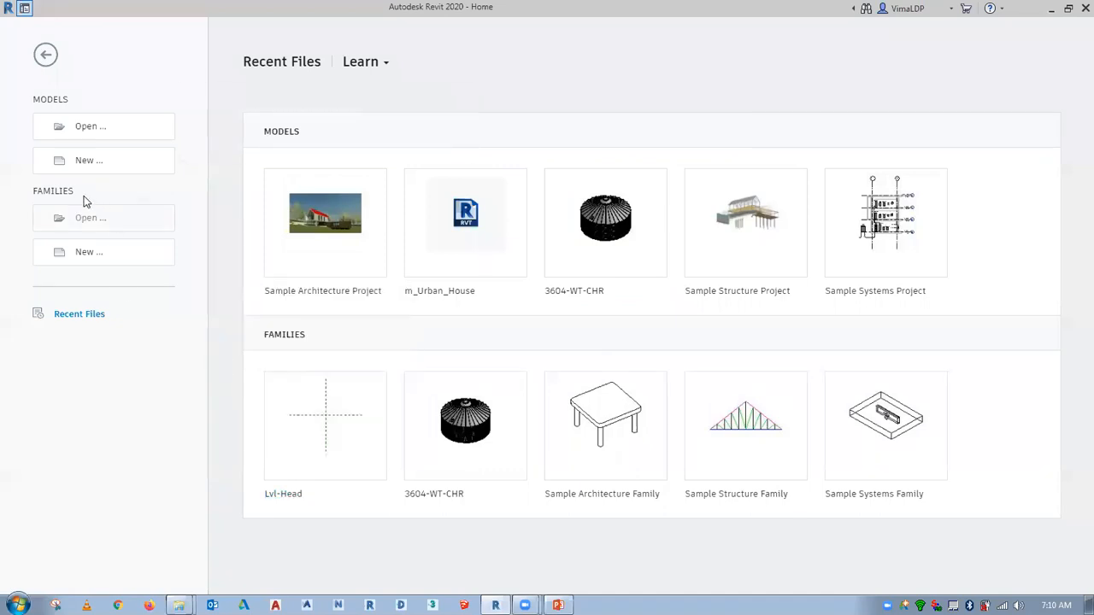
click(88, 254)
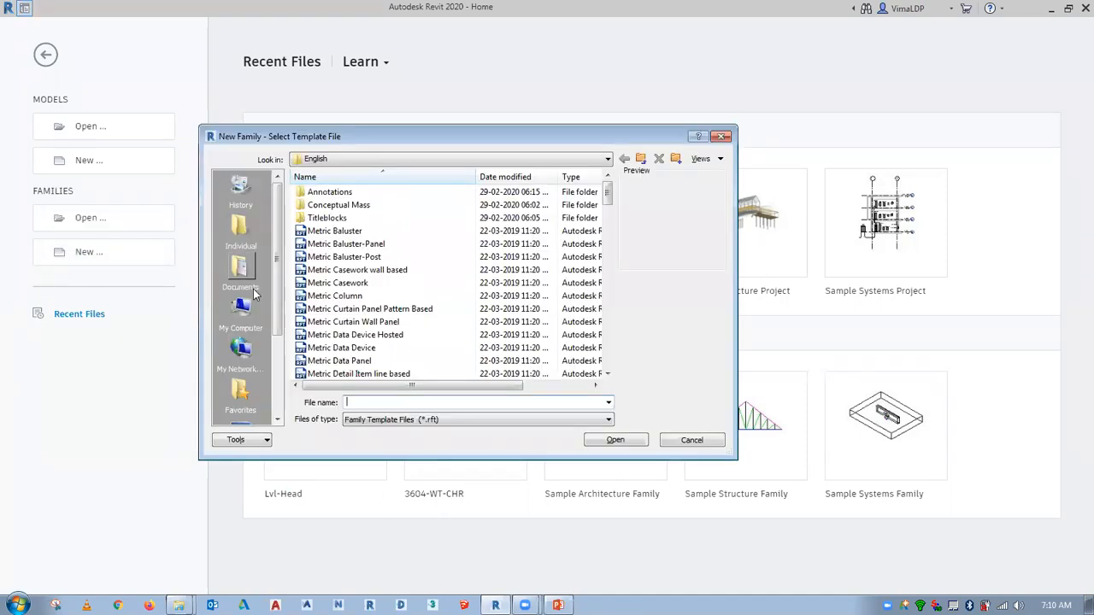
click(395, 335)
scroll(395, 335, down, 3)
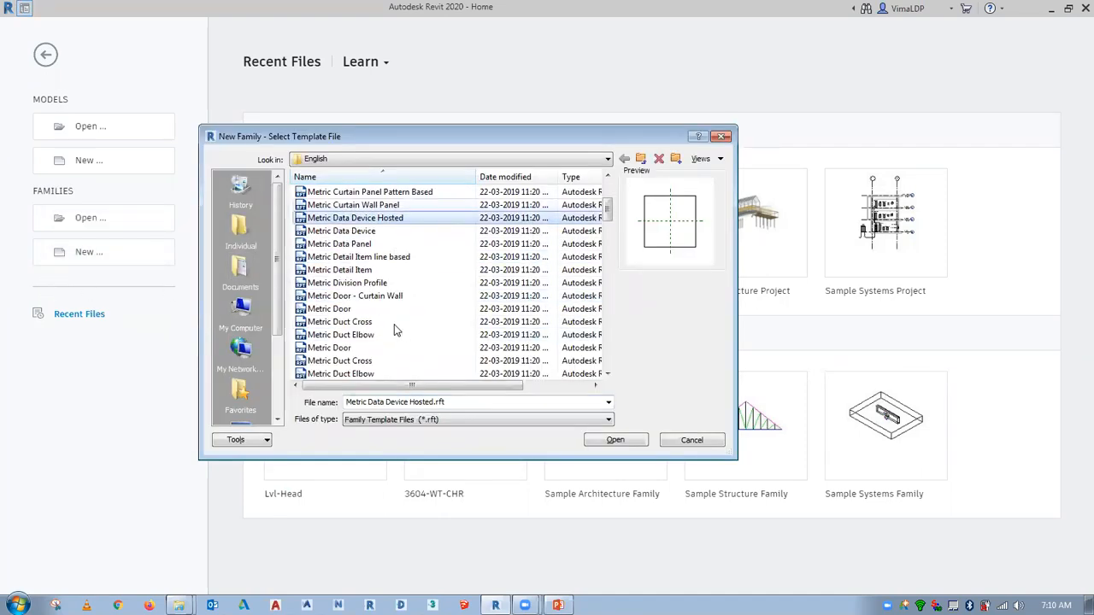
click(323, 310)
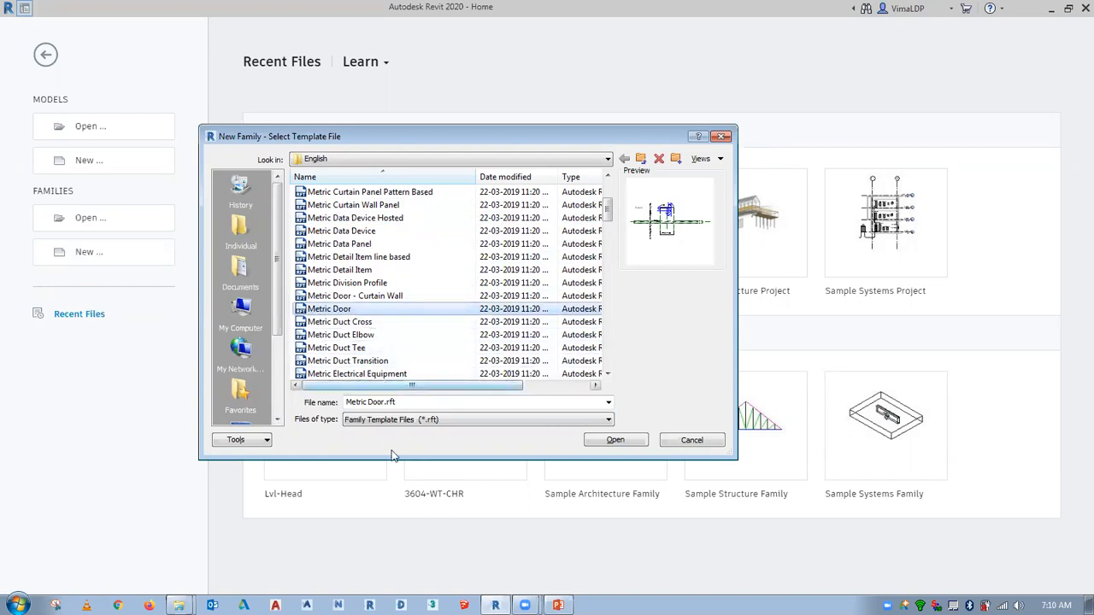
click(603, 443)
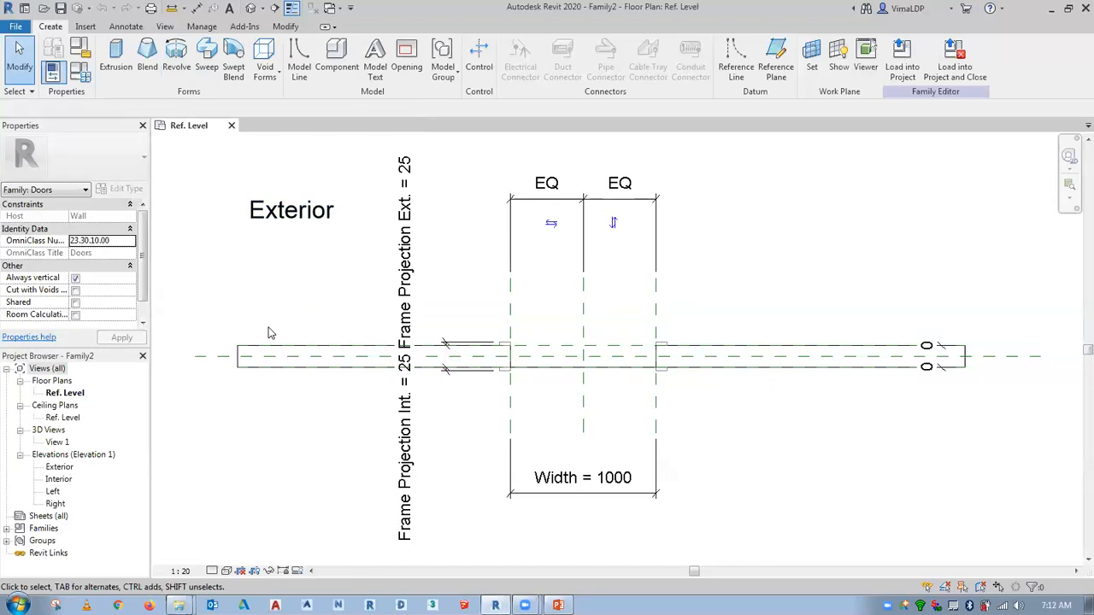
Examine the available void form tools and the door template's reference planes, wall and dimensions in the Ref. Level plan.
click(291, 210)
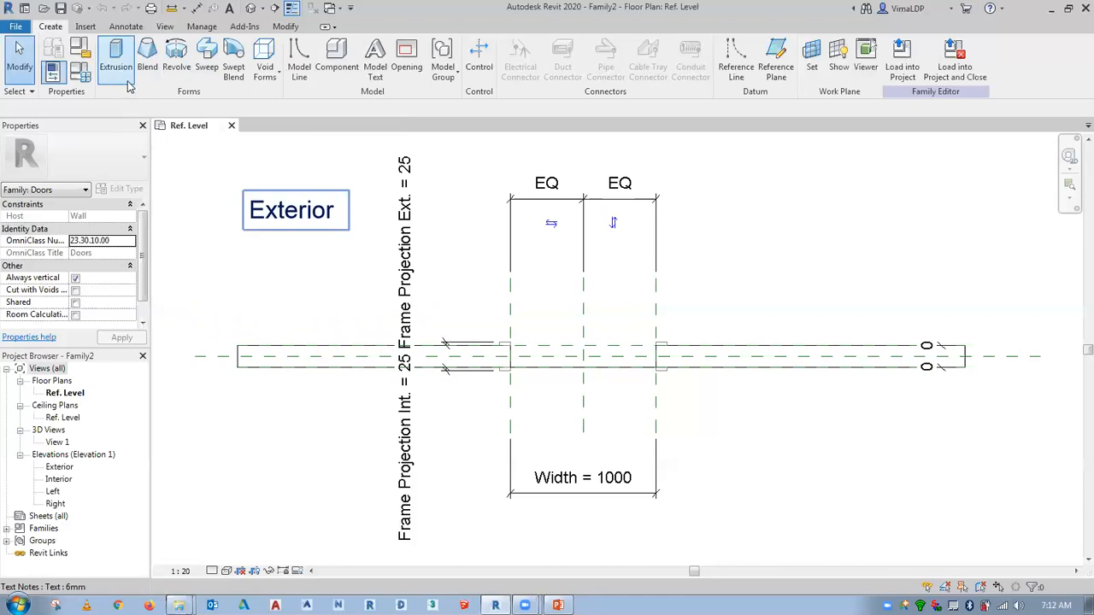
click(179, 220)
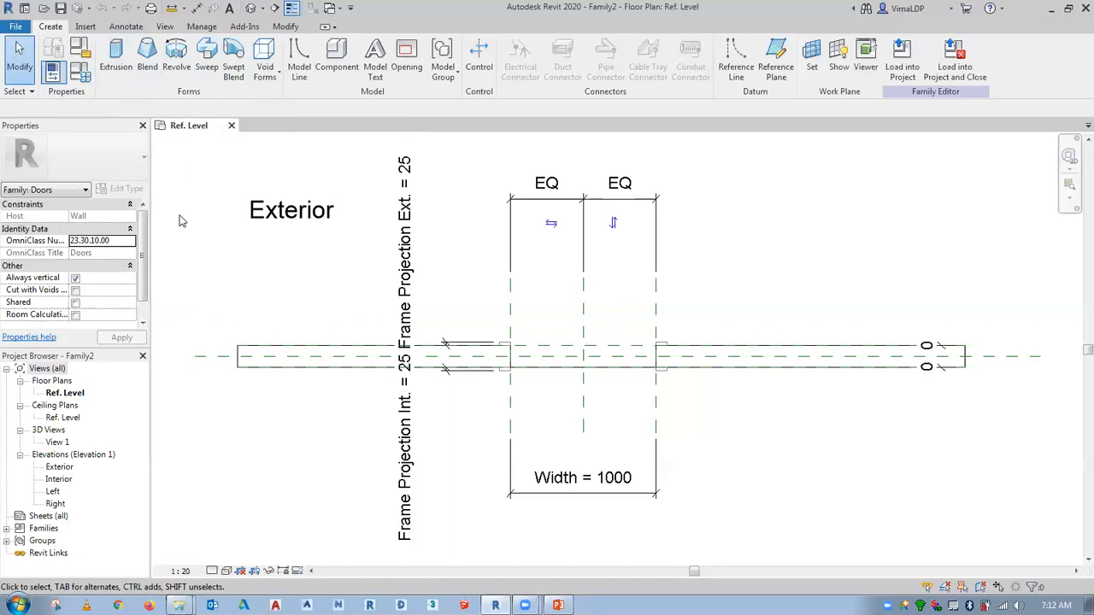
click(274, 74)
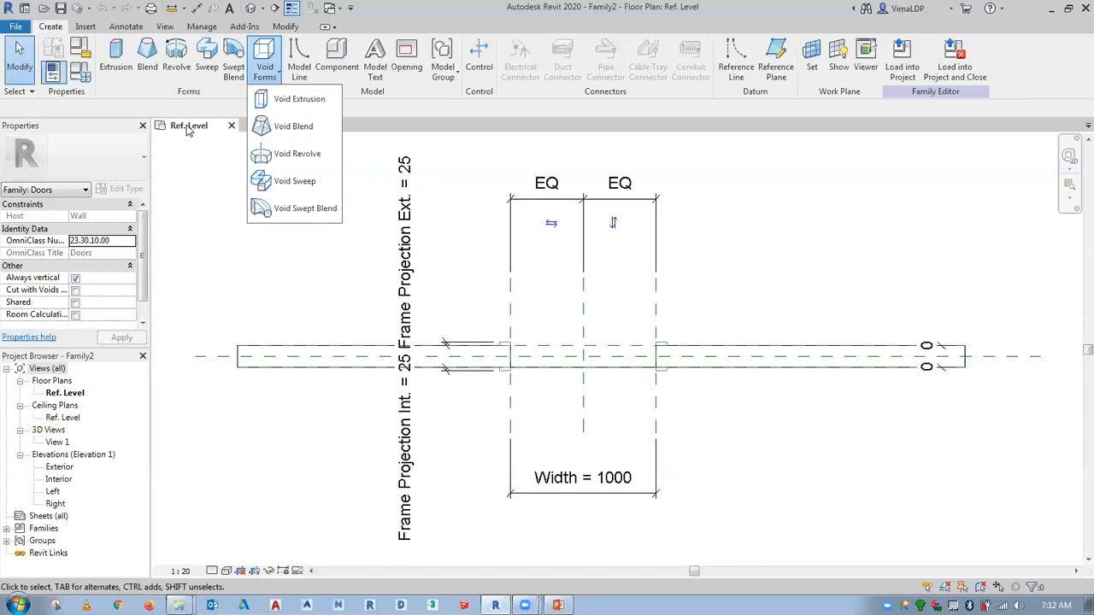
click(189, 155)
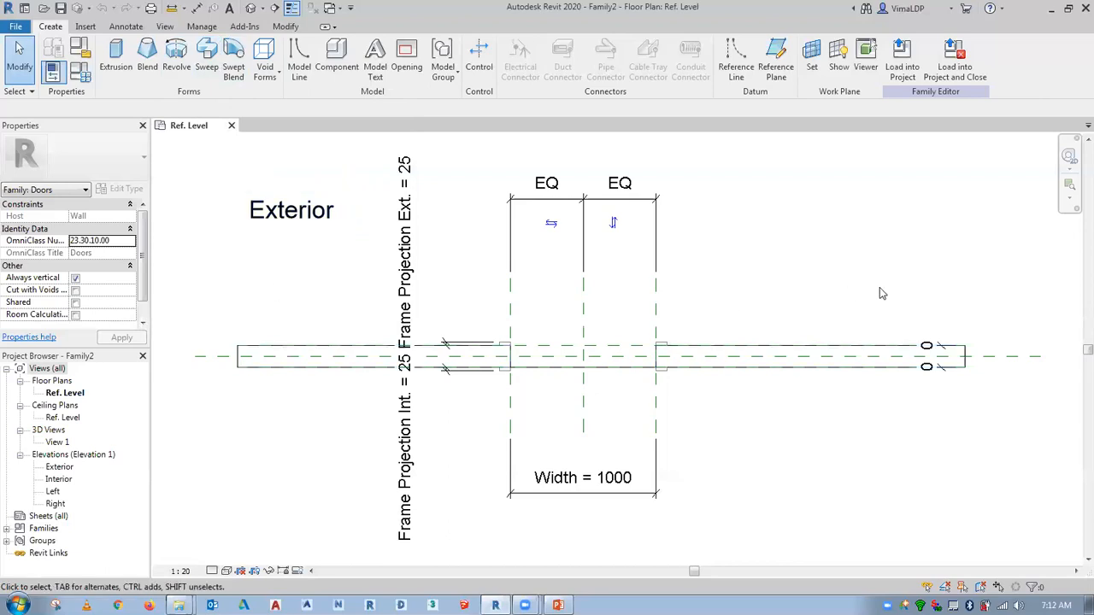
scroll(676, 440, up, 2)
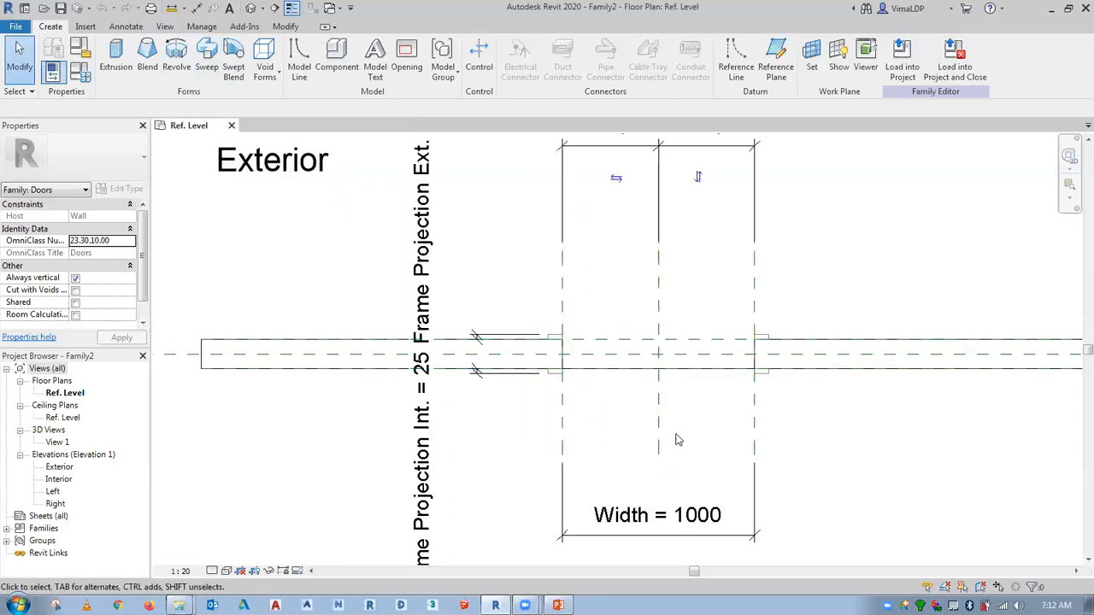
middle_drag(798, 420, 739, 402)
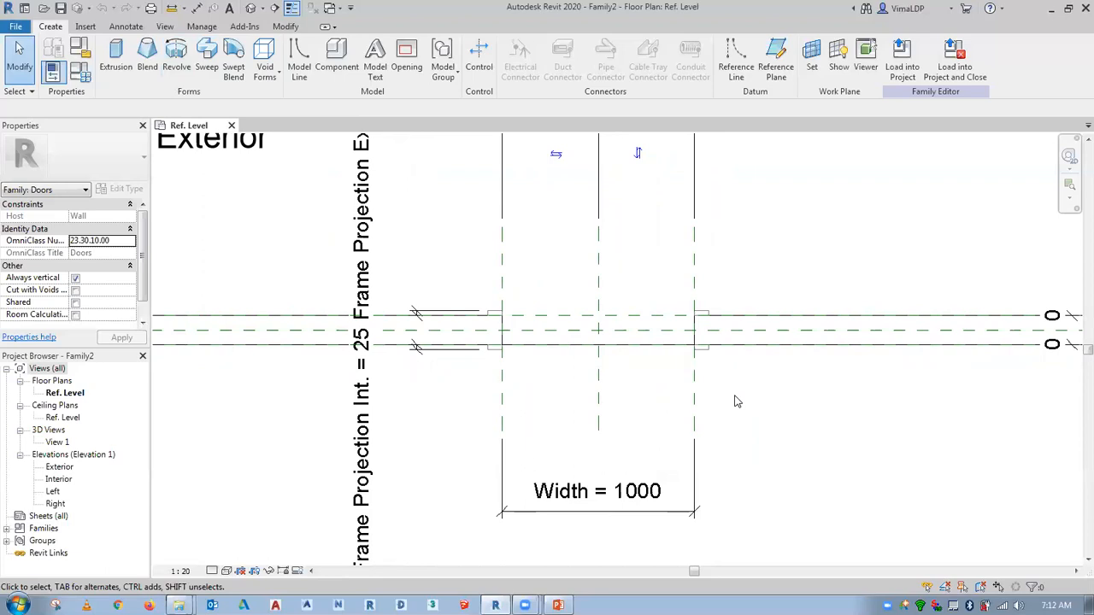
scroll(776, 409, down, 1)
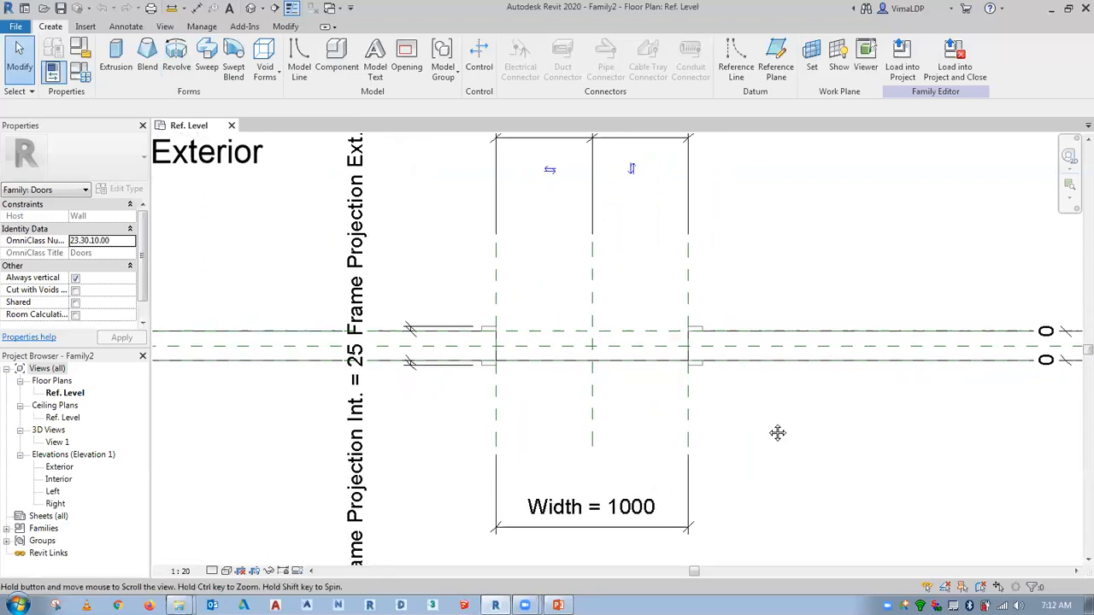
scroll(761, 434, down, 1)
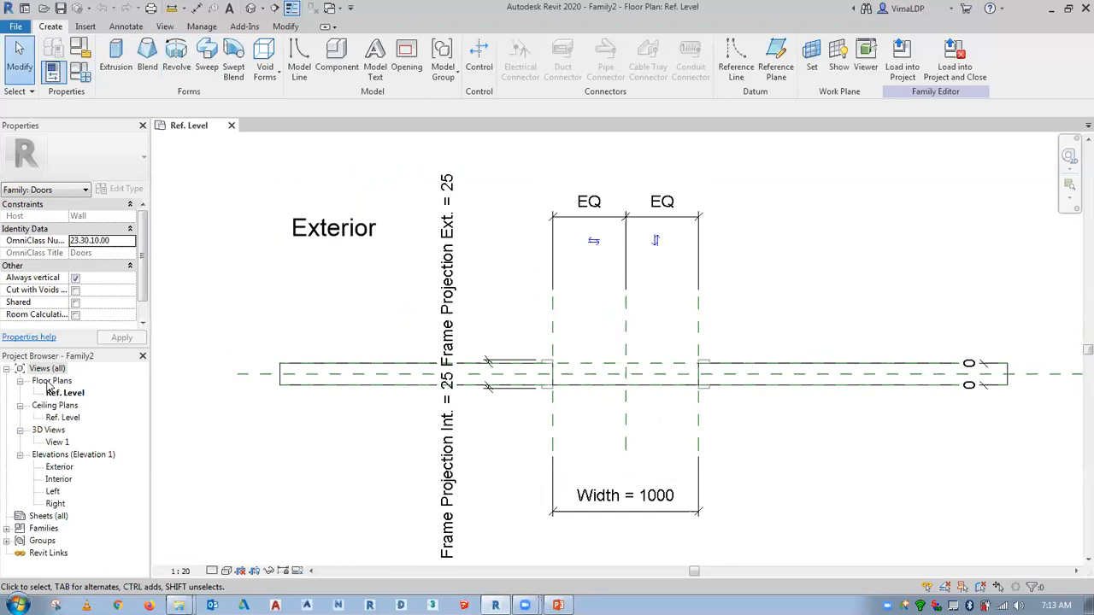
scroll(840, 487, up, 1)
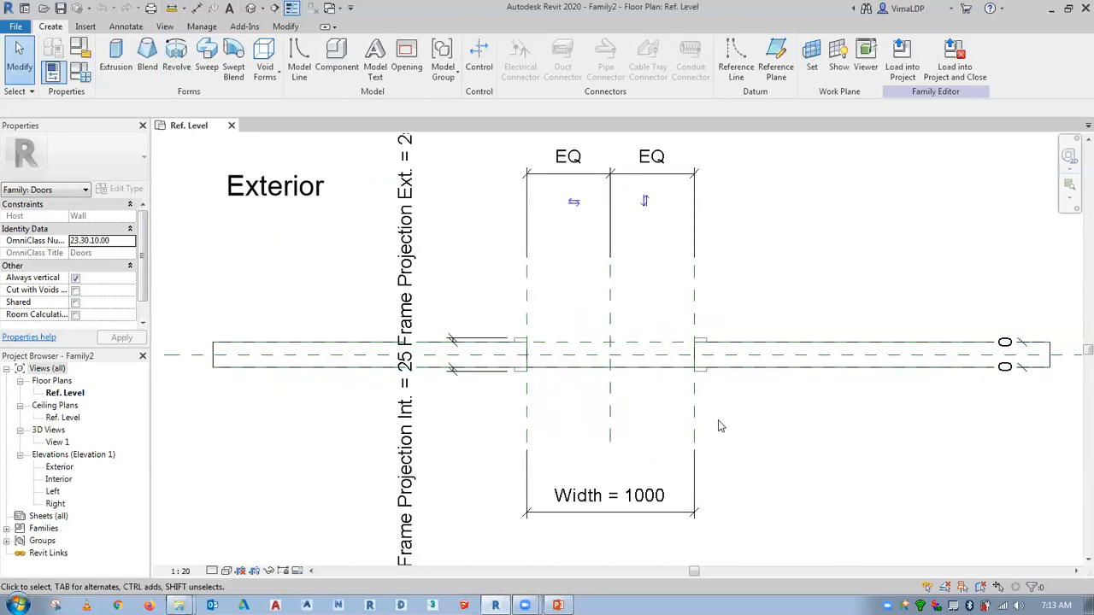
scroll(652, 379, down, 1)
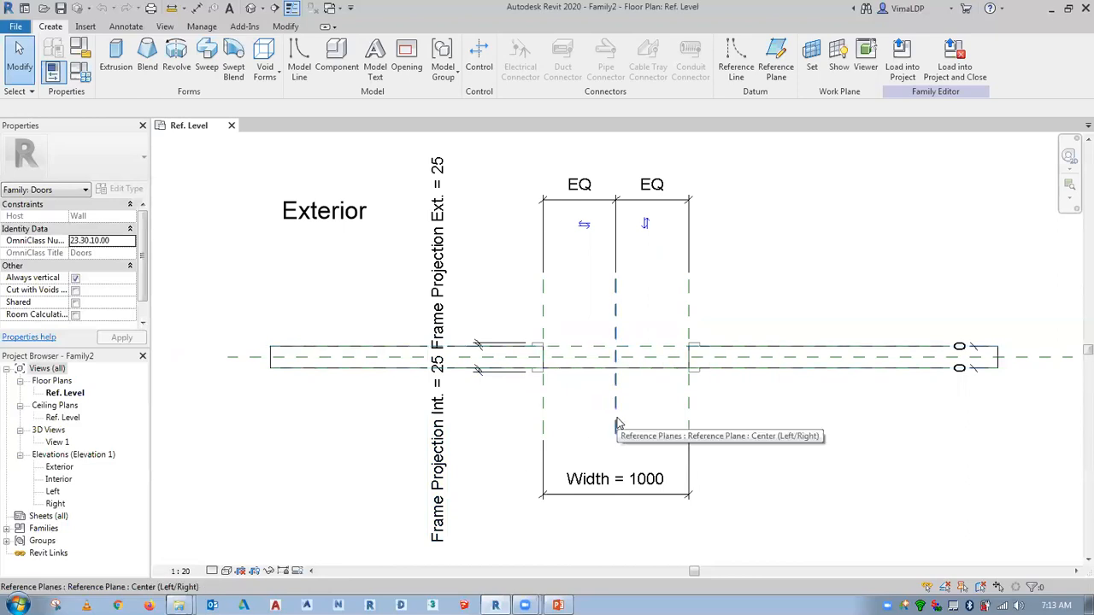
Inspect the properties of the horizontal reference plane running through the centre of the host wall.
key(Tab)
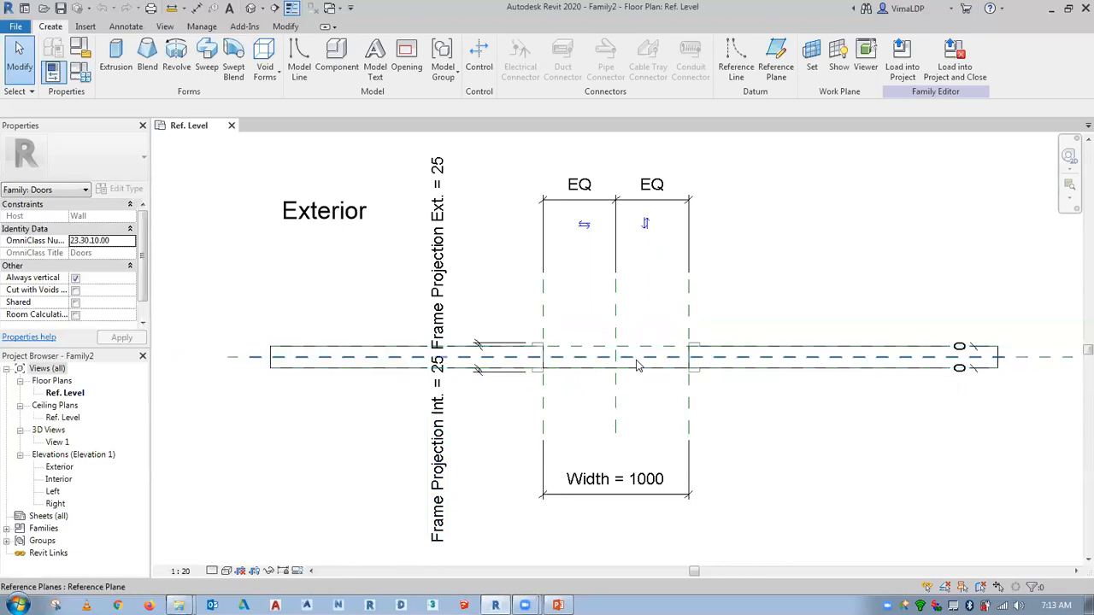
click(636, 365)
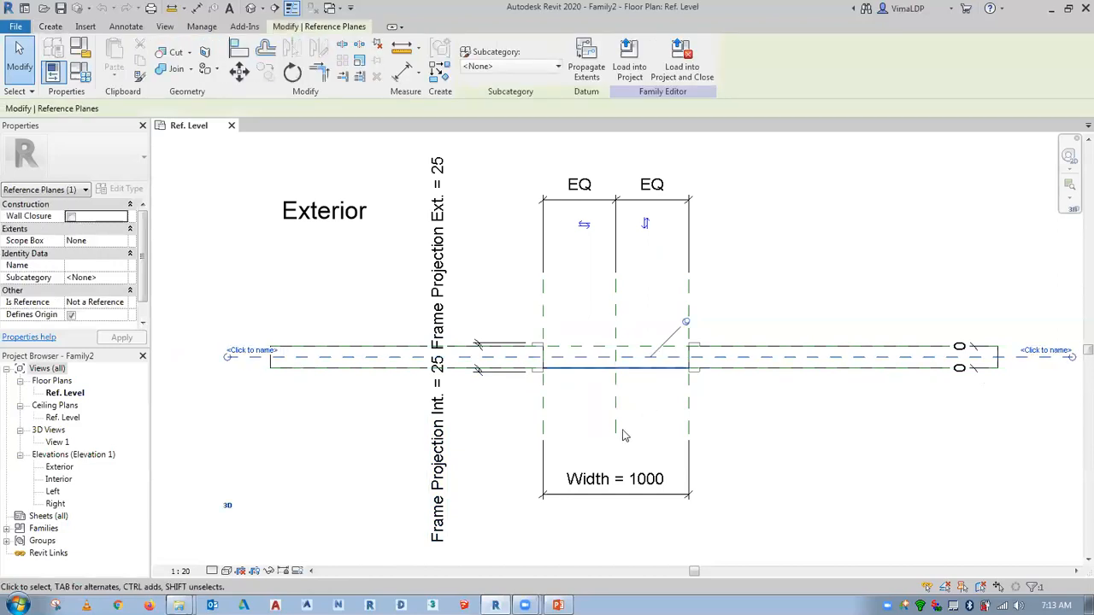
click(476, 448)
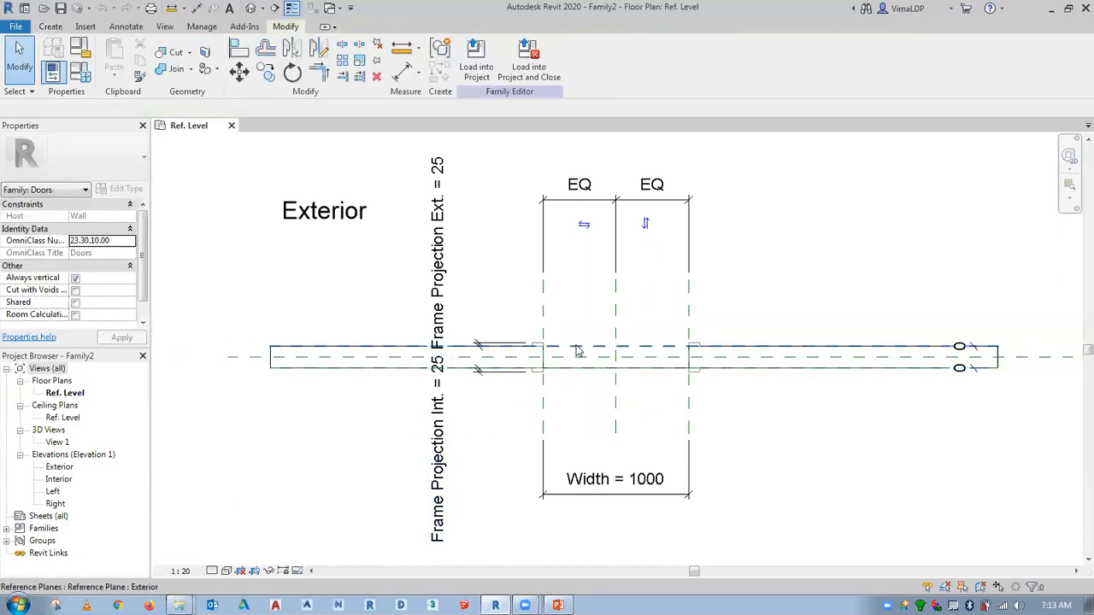
Extend the left end of the Exterior reference plane past the end of the host wall.
click(578, 351)
drag(272, 356, 224, 348)
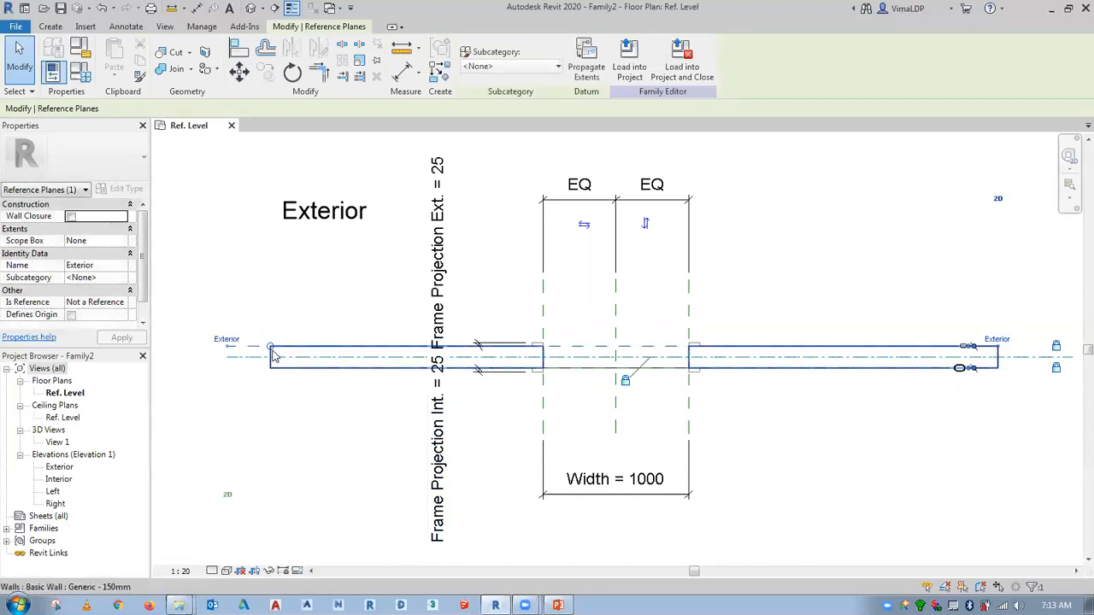
Extend the left end of the Interior reference plane past the end of the host wall, in line with the Exterior plane's end.
drag(228, 347, 228, 347)
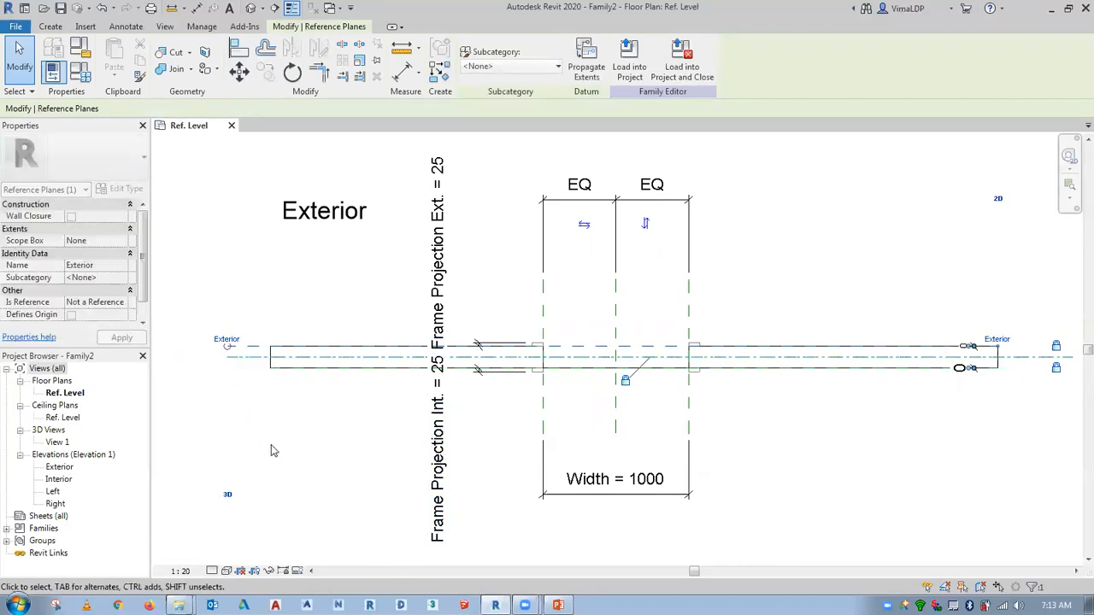
click(828, 418)
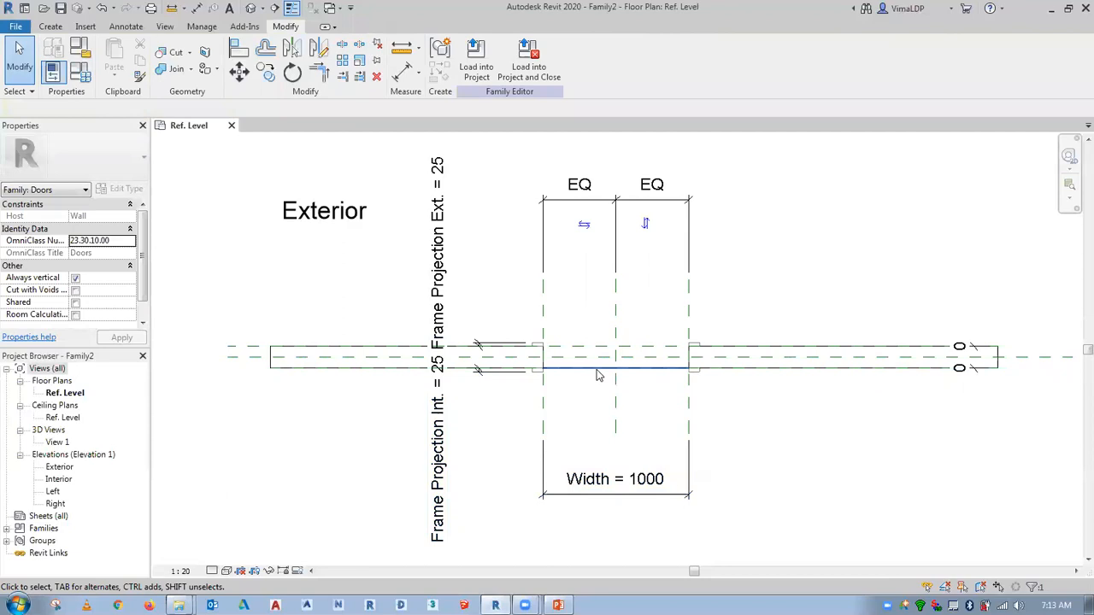
click(652, 373)
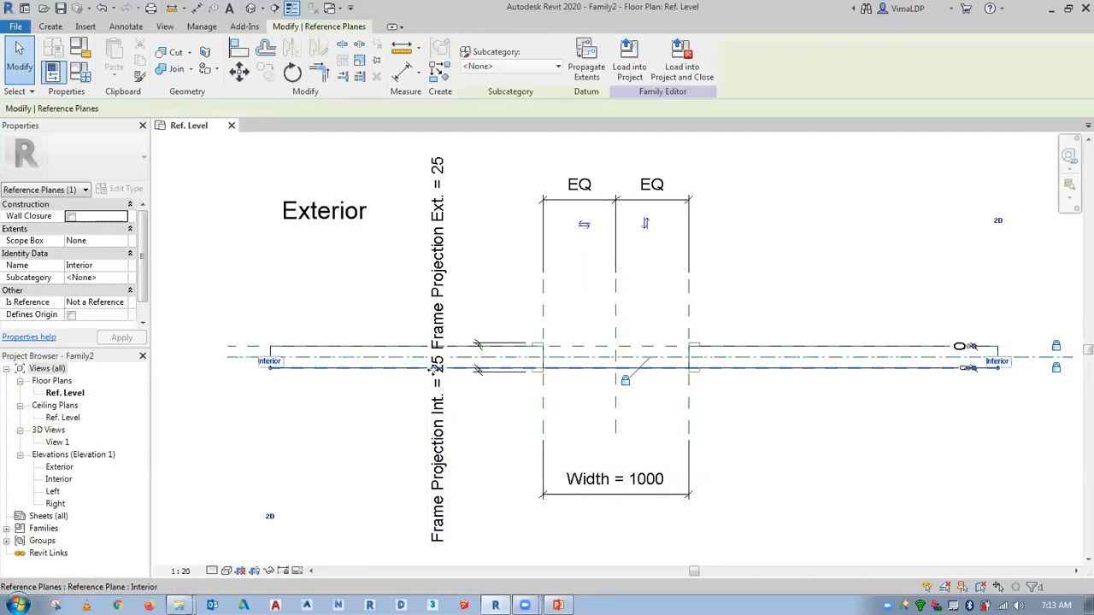
drag(270, 374, 228, 364)
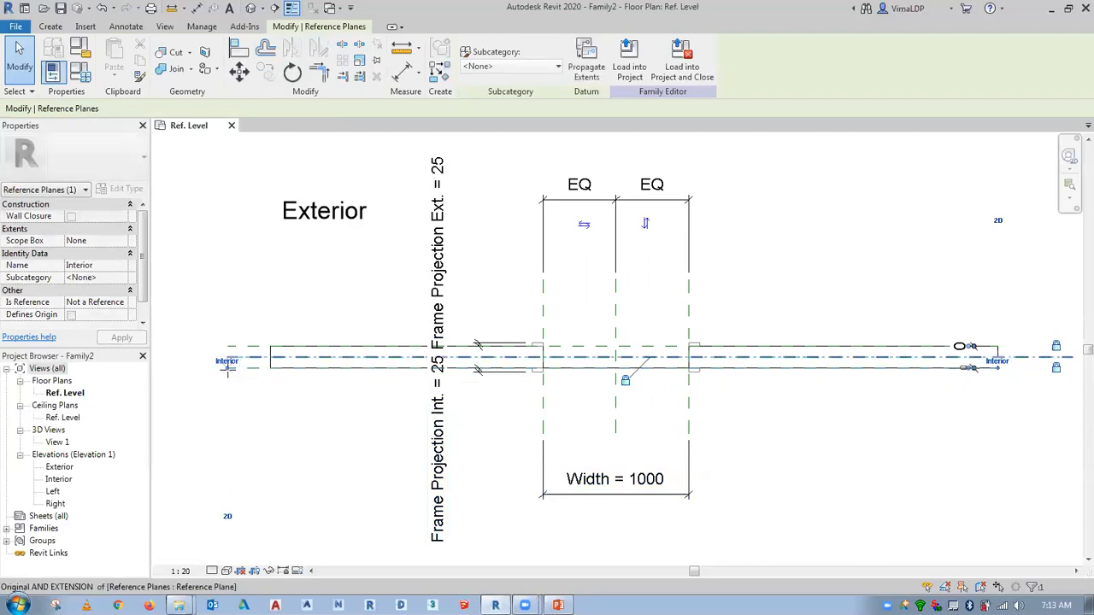
click(253, 432)
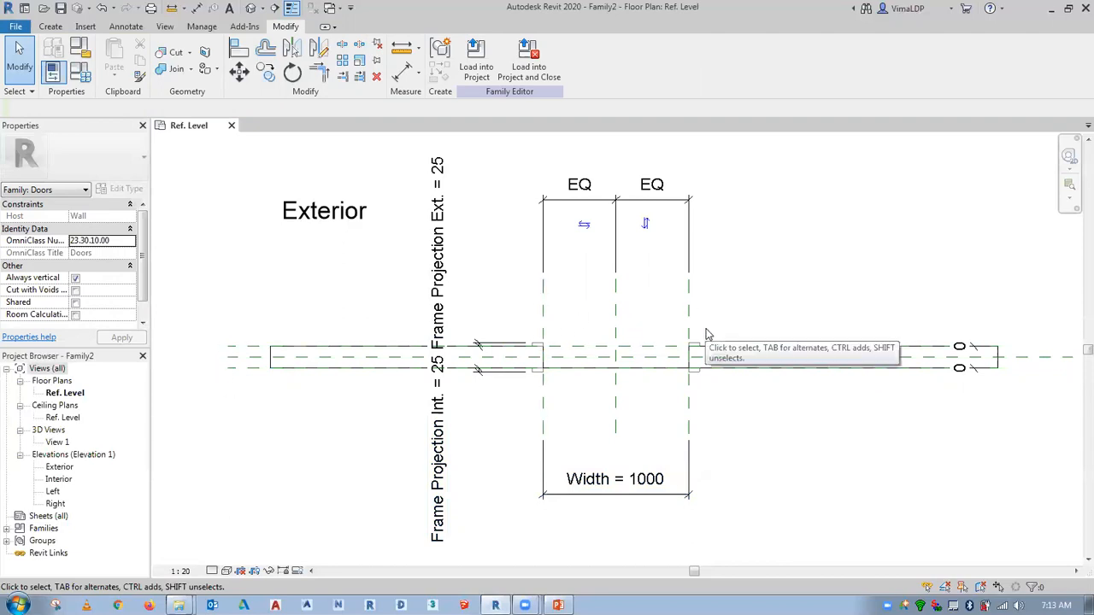
Examine the door opening, swing lines and height dimensions in the Exterior elevation, close that view and review the plan again.
scroll(783, 413, down, 1)
middle_drag(783, 414, 748, 364)
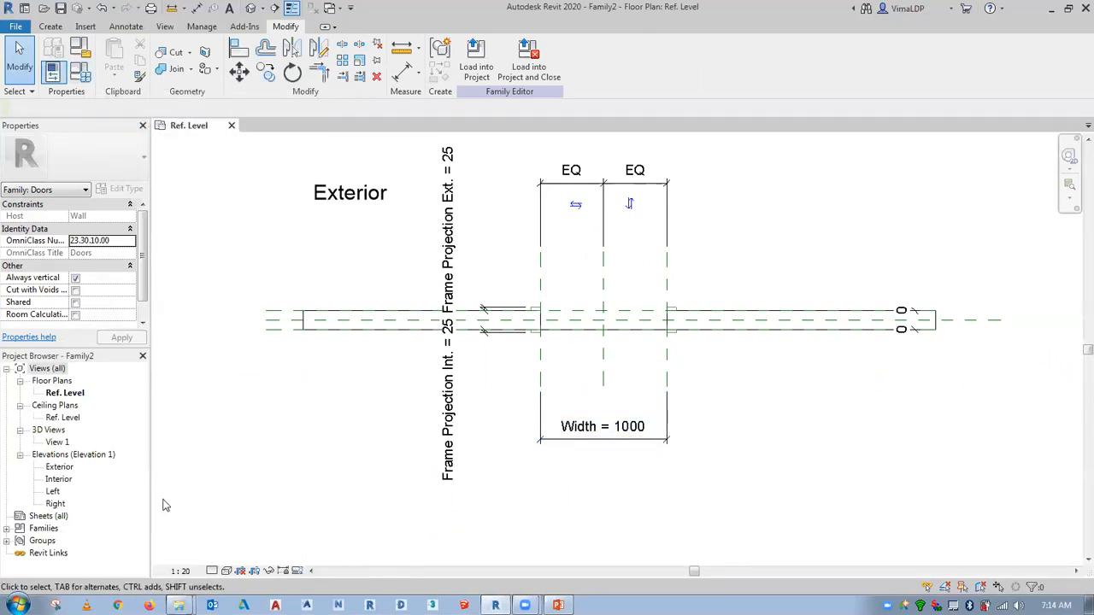
double_click(59, 467)
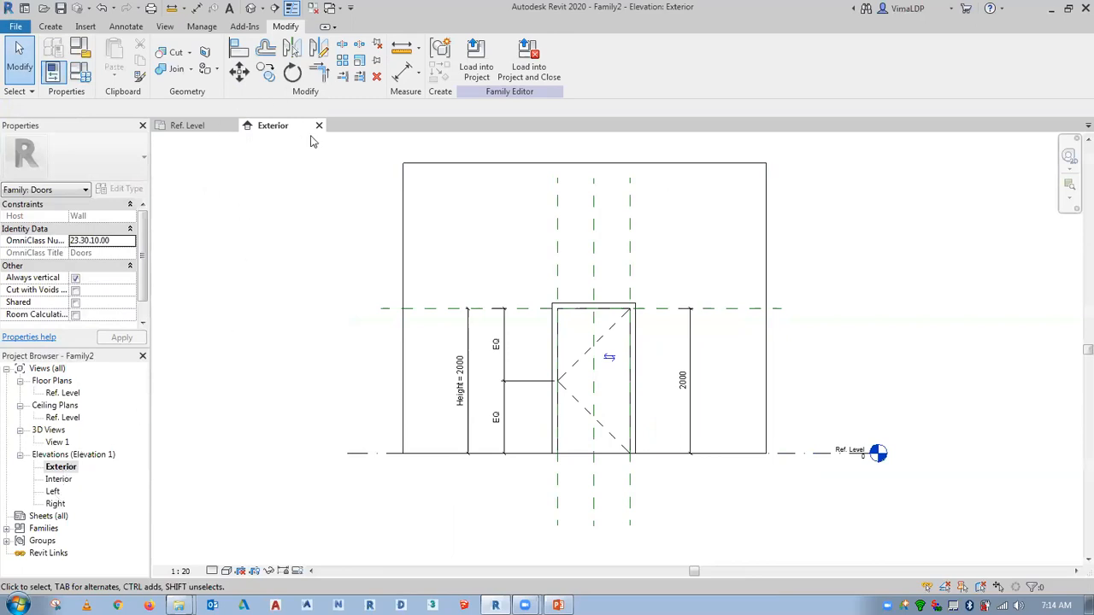
click(319, 125)
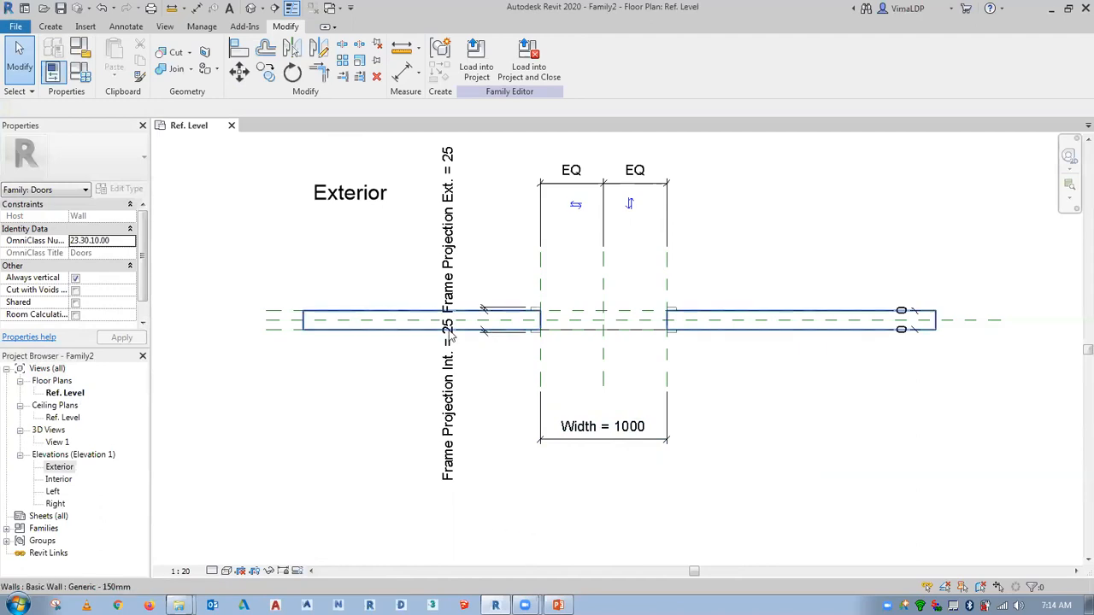
scroll(625, 285, up, 2)
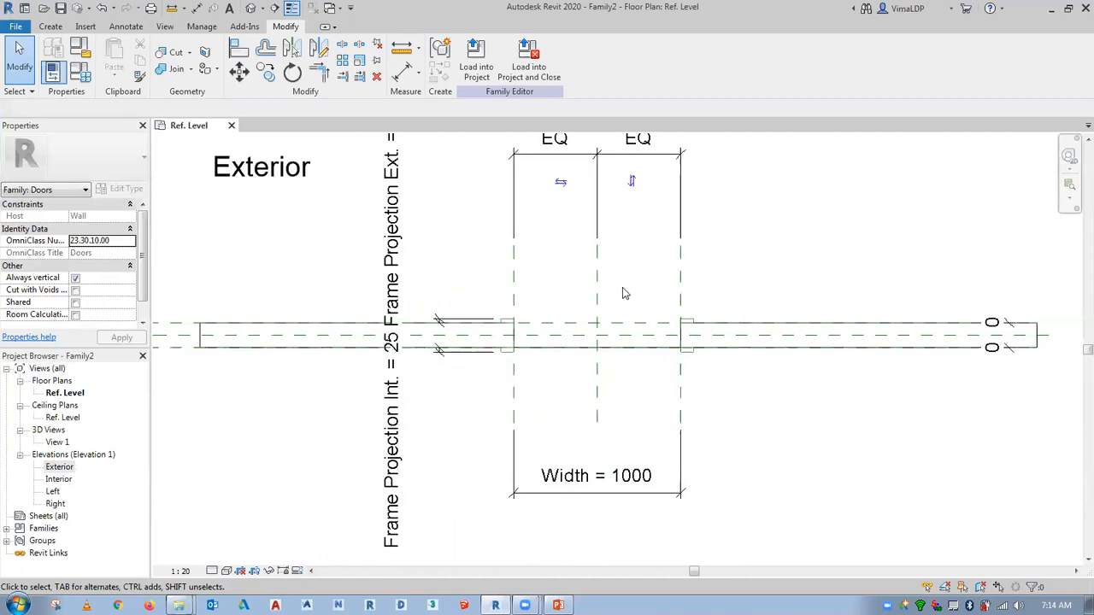
scroll(339, 376, up, 2)
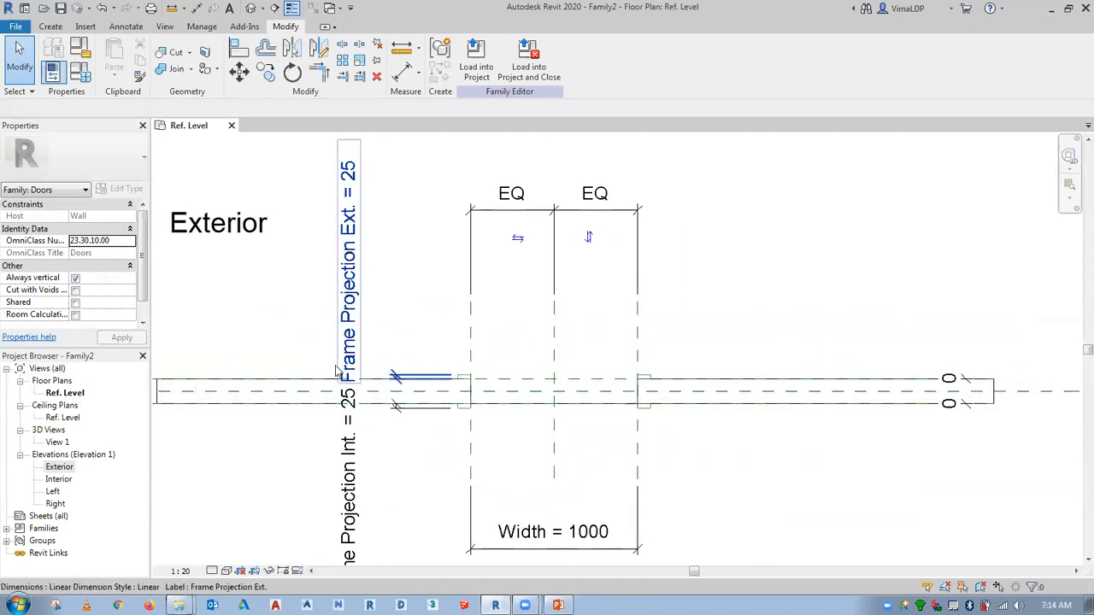
click(52, 26)
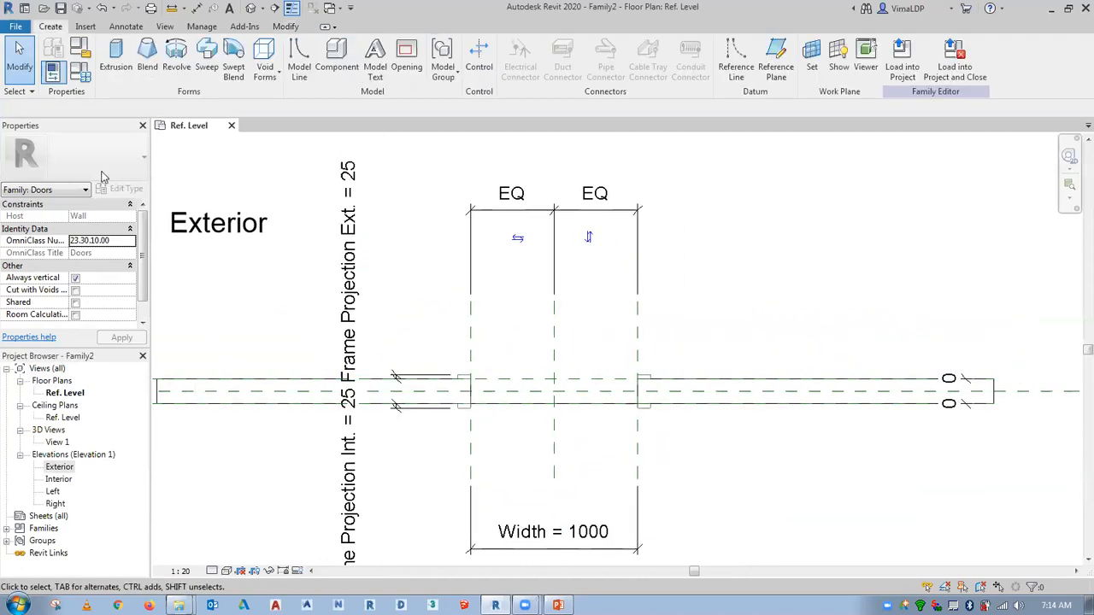
middle_drag(708, 324, 803, 320)
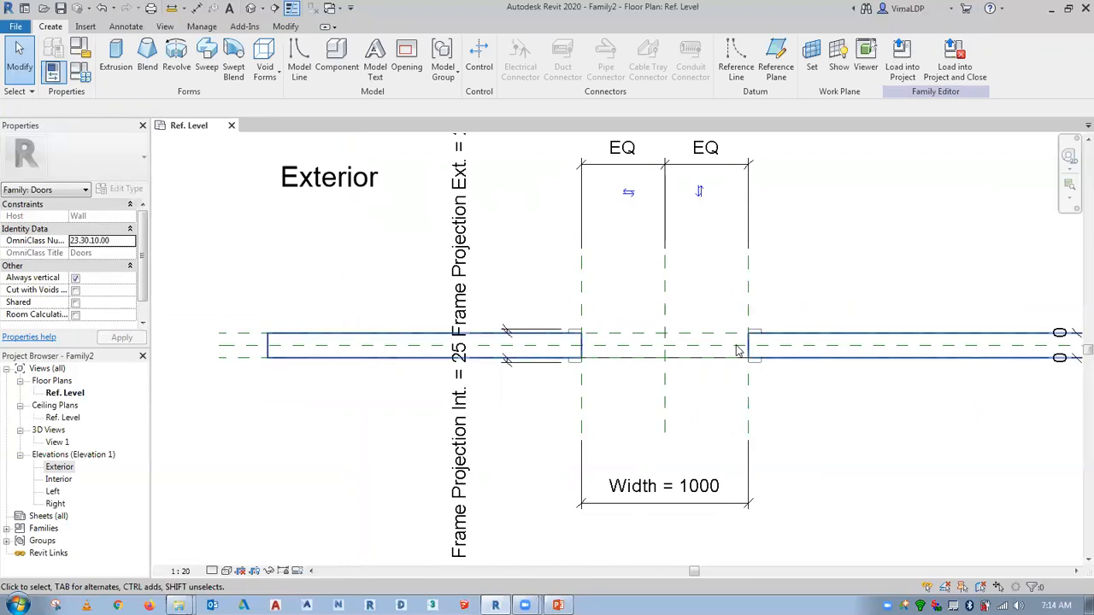
Display the 3D view of the door opening and frame in the Shaded visual style, and return to the Ref. Level plan.
double_click(57, 441)
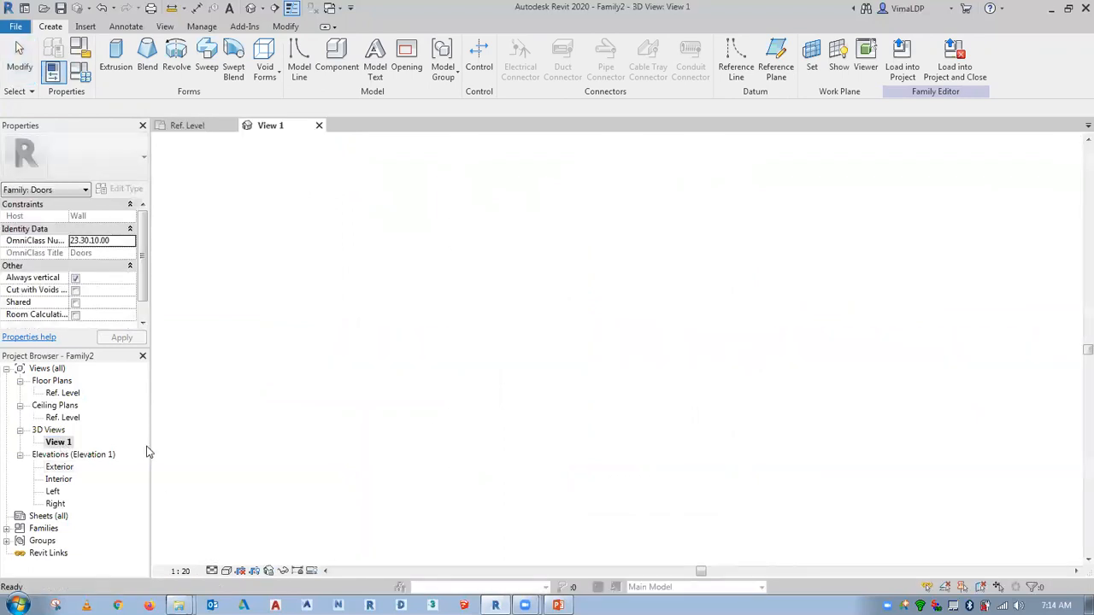
scroll(586, 527, up, 2)
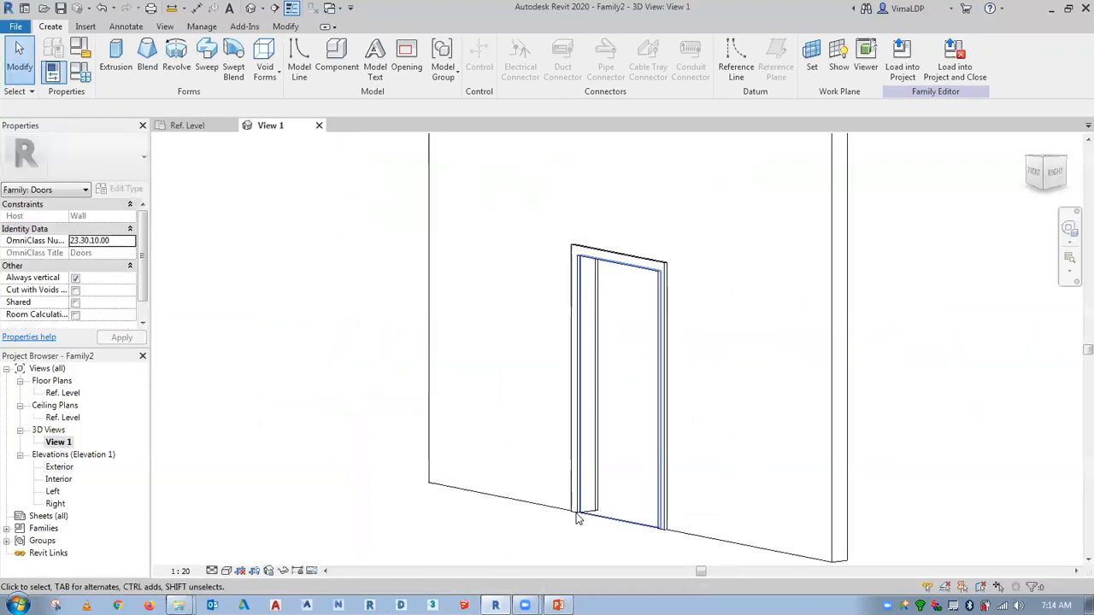
key(s)
key(d)
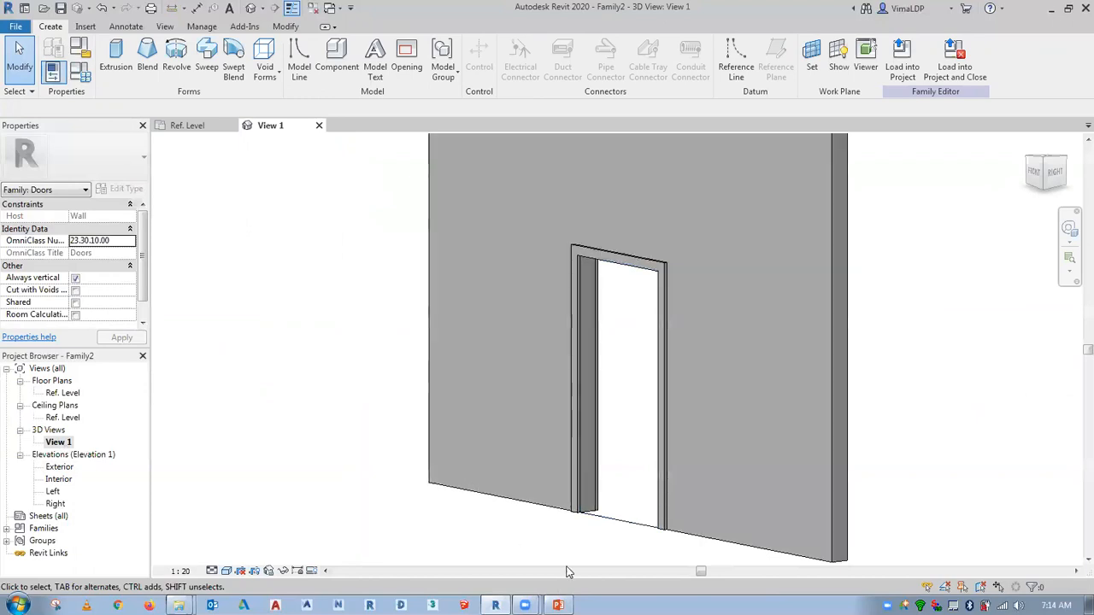
scroll(590, 520, up, 1)
scroll(462, 306, down, 1)
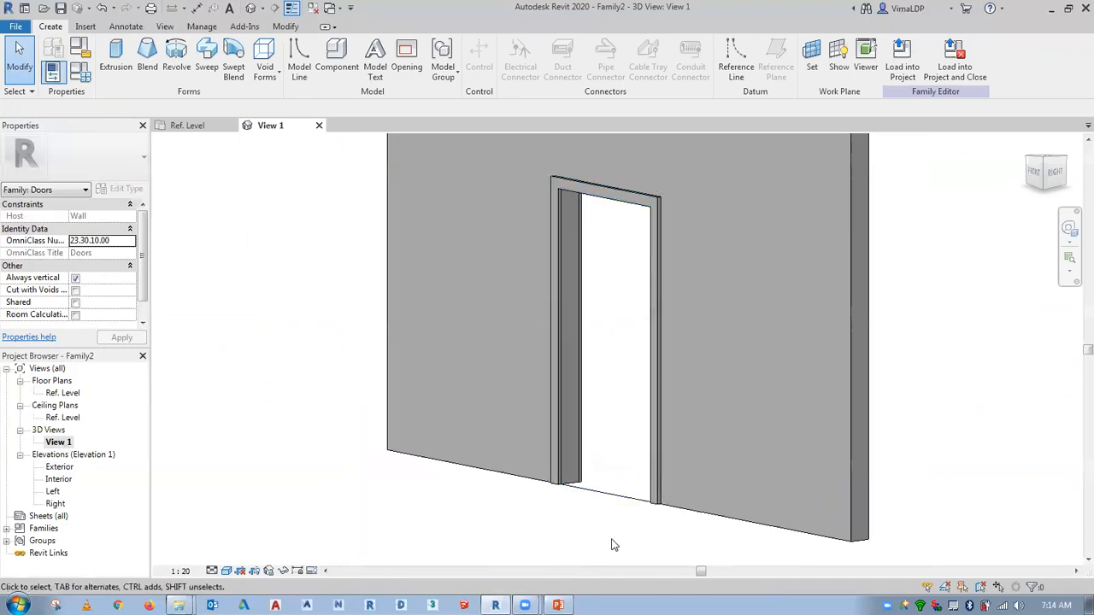
double_click(64, 393)
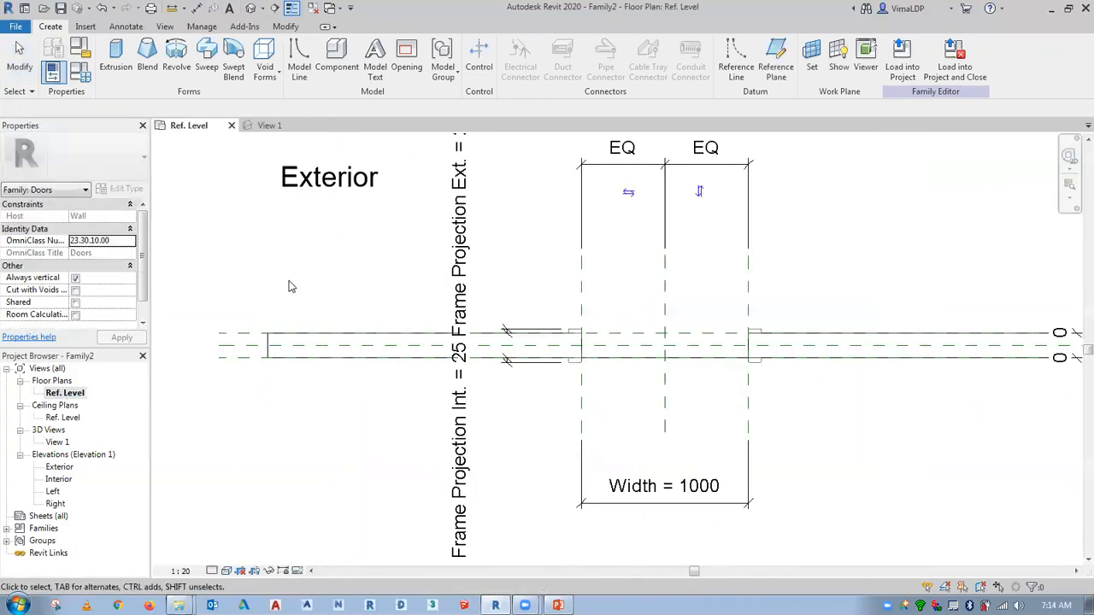
scroll(265, 314, down, 1)
scroll(684, 352, up, 2)
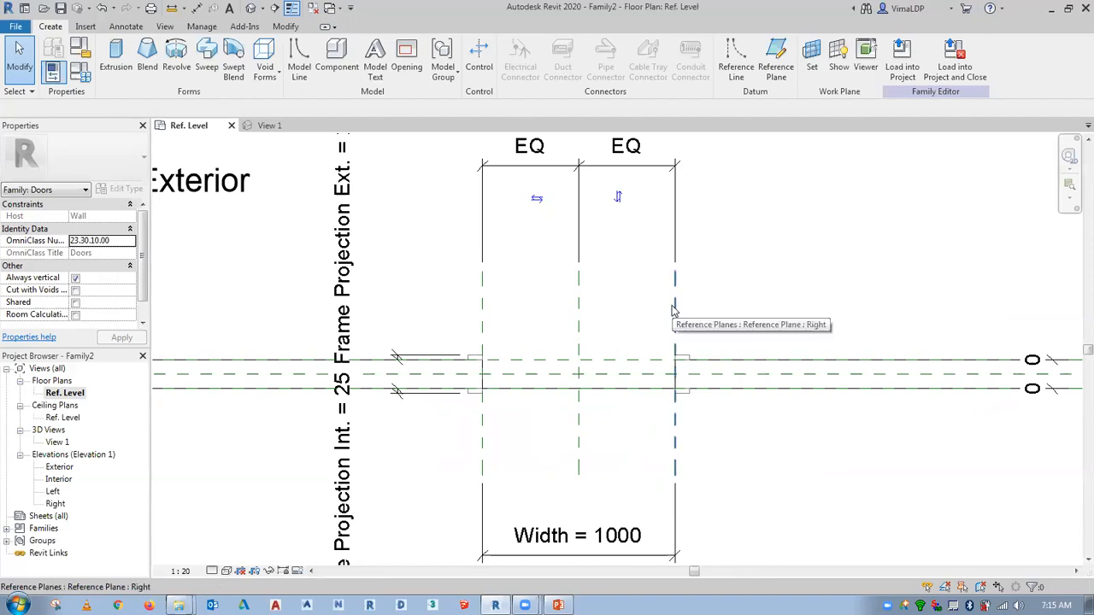
Start a solid Sweep and begin sketching its path in the Exterior elevation with the Pick Lines method.
click(208, 64)
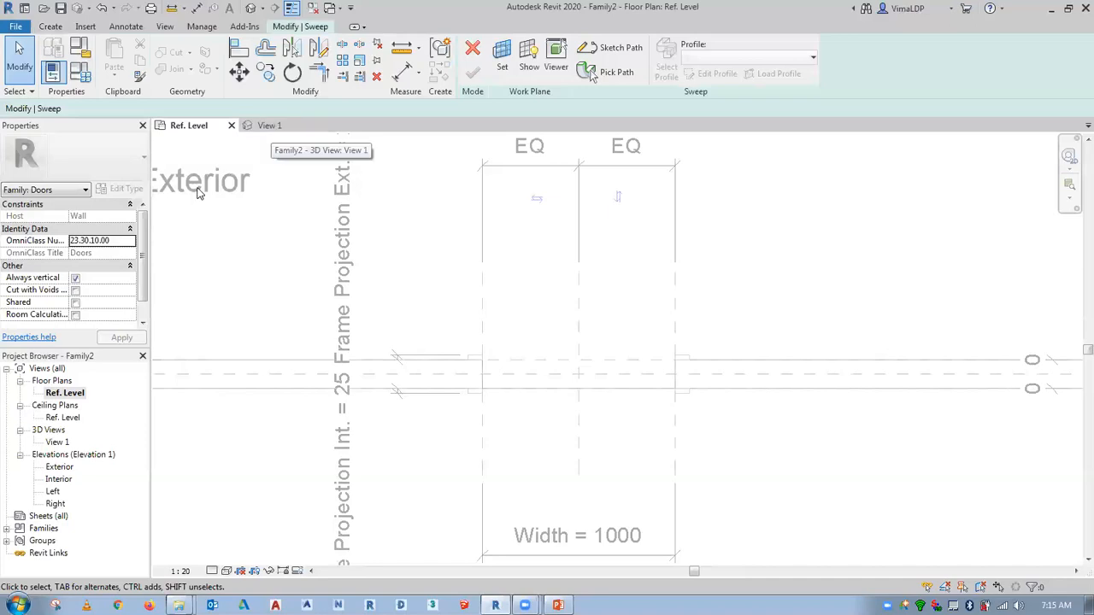
double_click(60, 467)
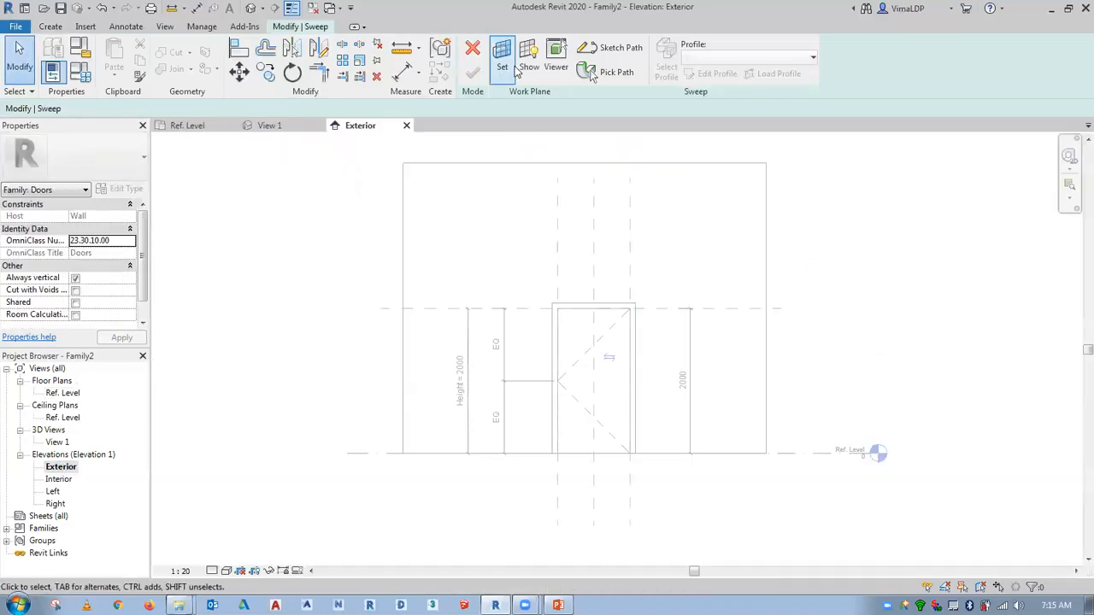
click(613, 48)
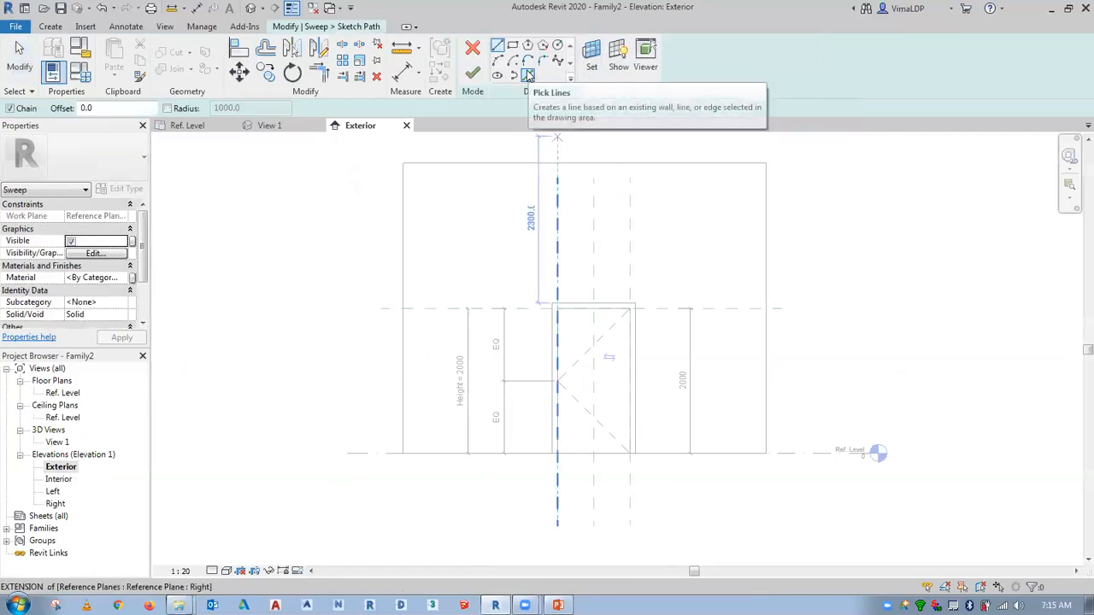
click(528, 76)
scroll(584, 439, up, 3)
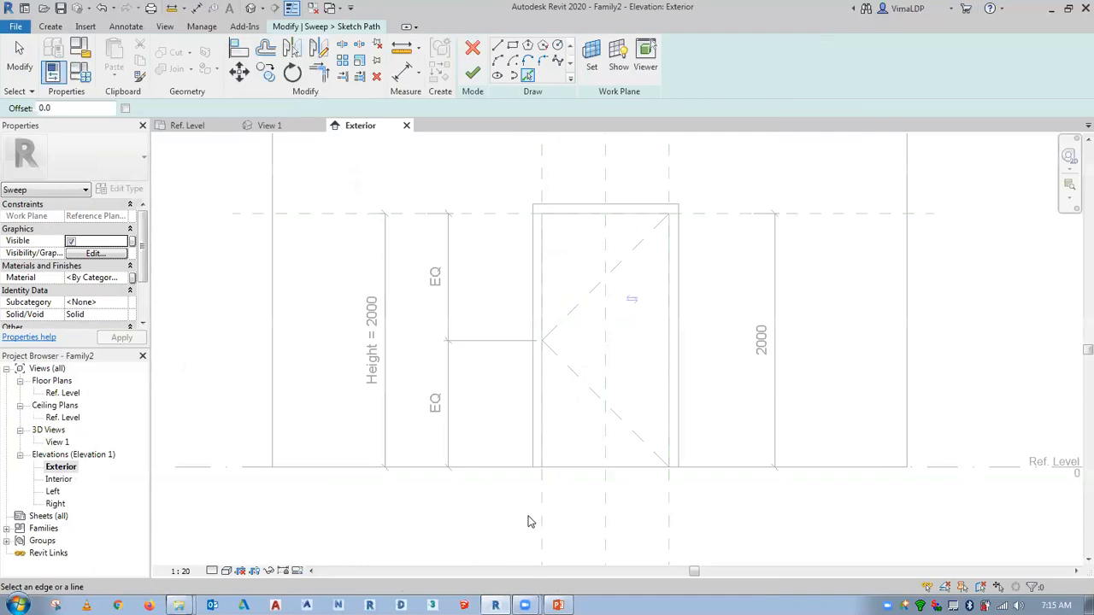
click(542, 519)
scroll(507, 519, down, 2)
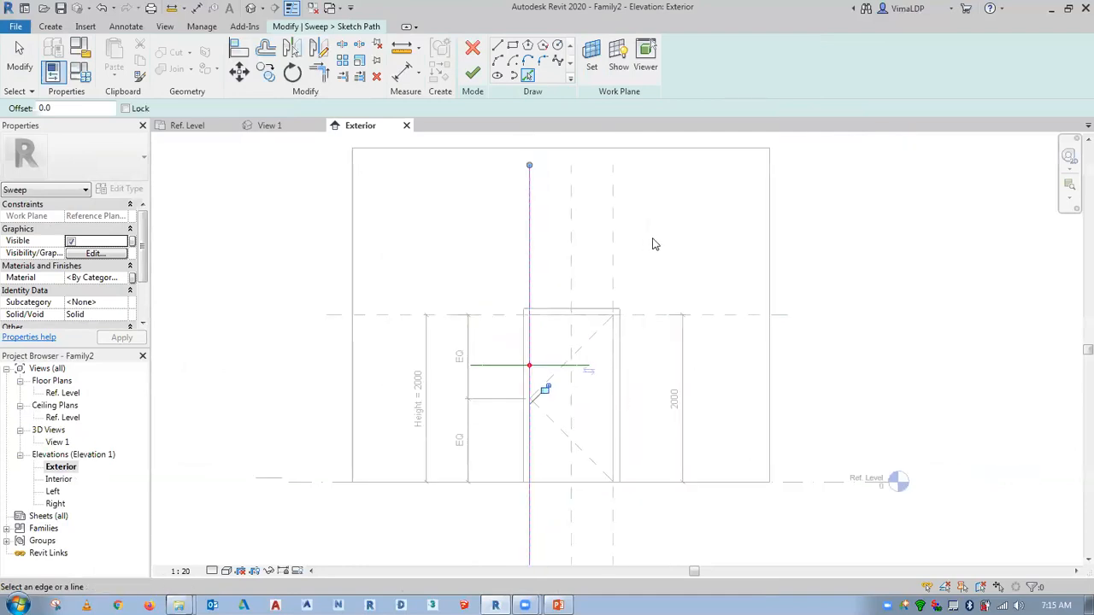
click(732, 316)
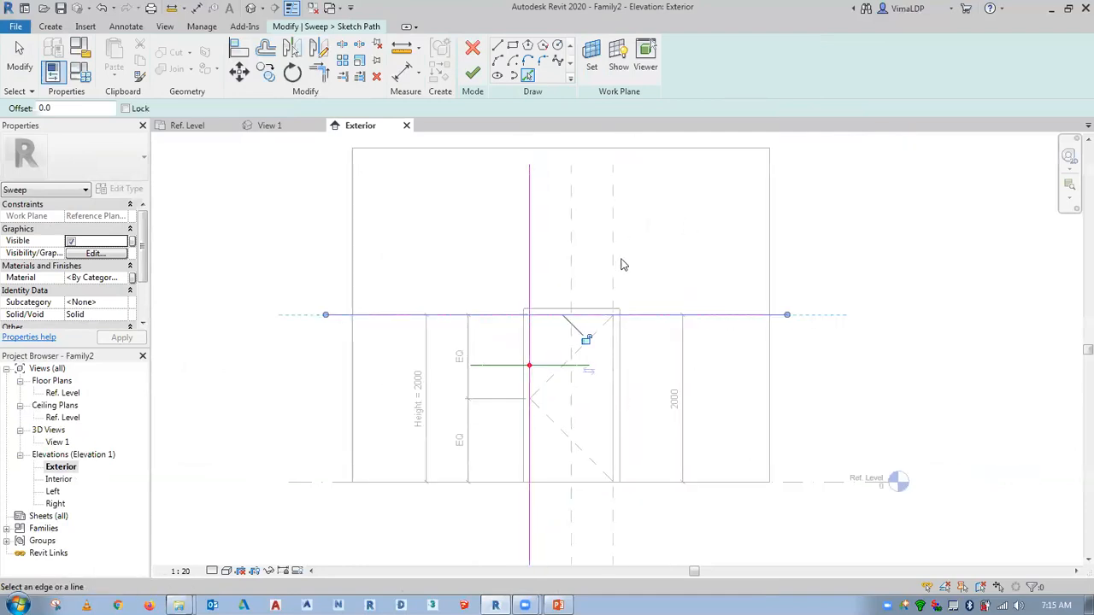
key(ctrl+z)
key(ctrl+z)
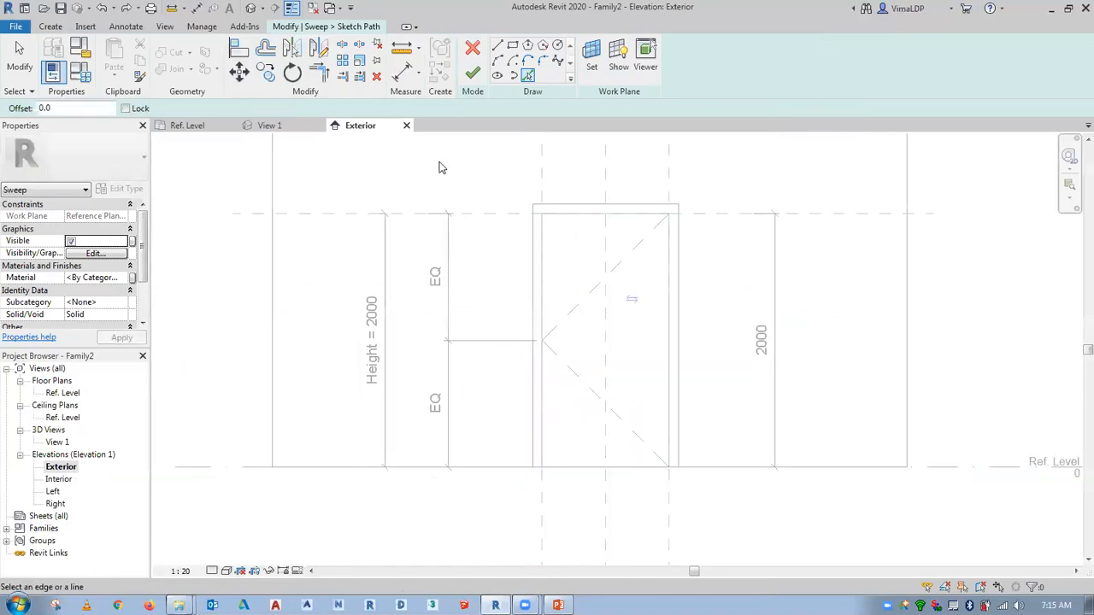
With Lock enabled, create sweep path lines from the two jamb reference planes and the horizontal reference plane at the door head.
click(124, 107)
scroll(509, 352, down, 1)
middle_drag(509, 352, 489, 408)
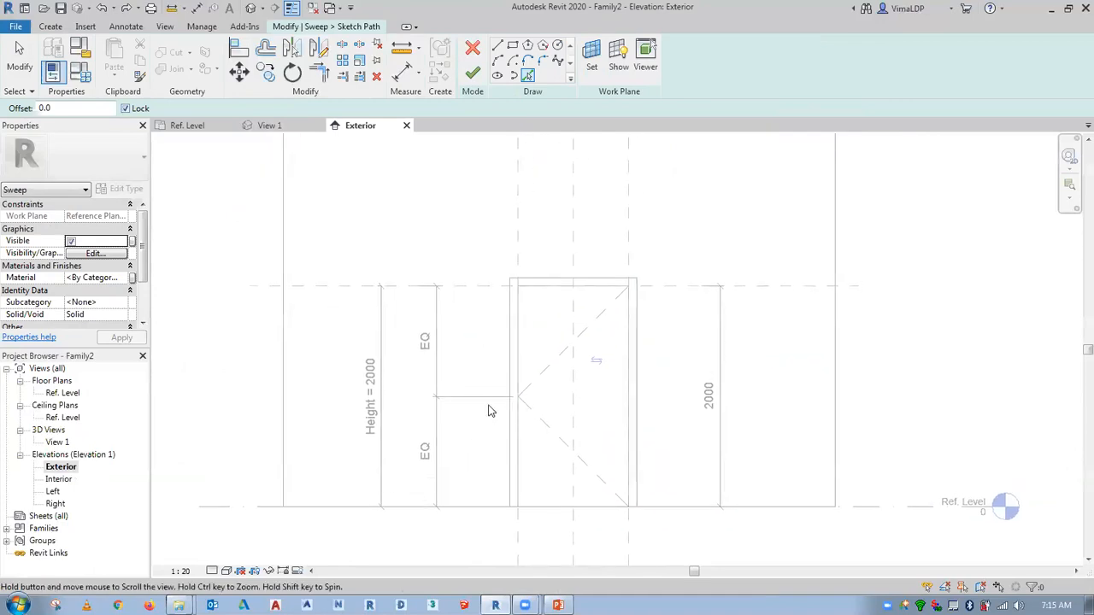
click(518, 196)
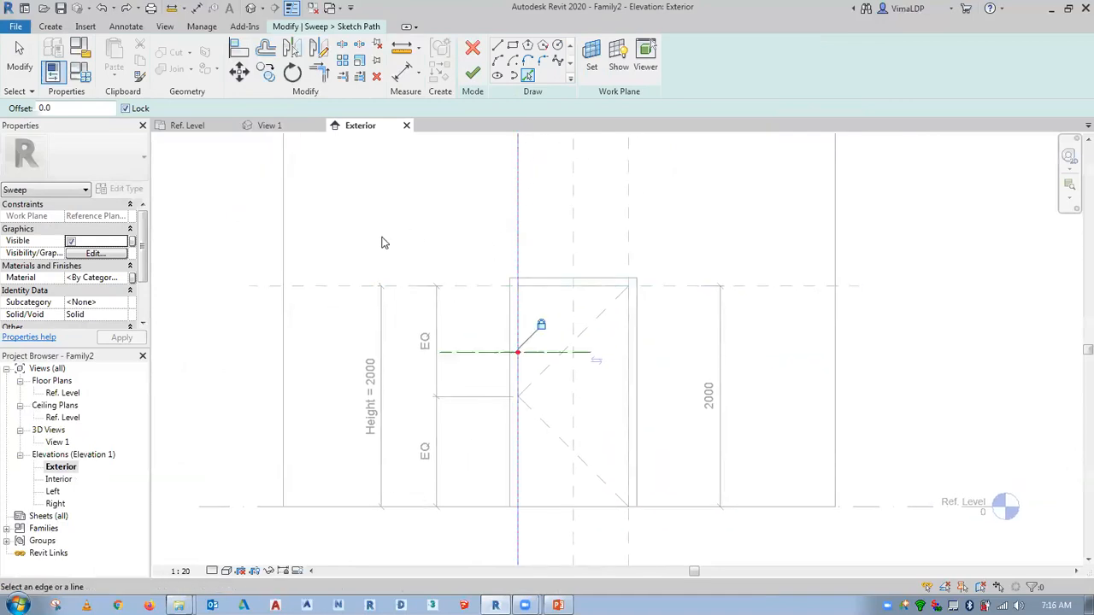
click(767, 287)
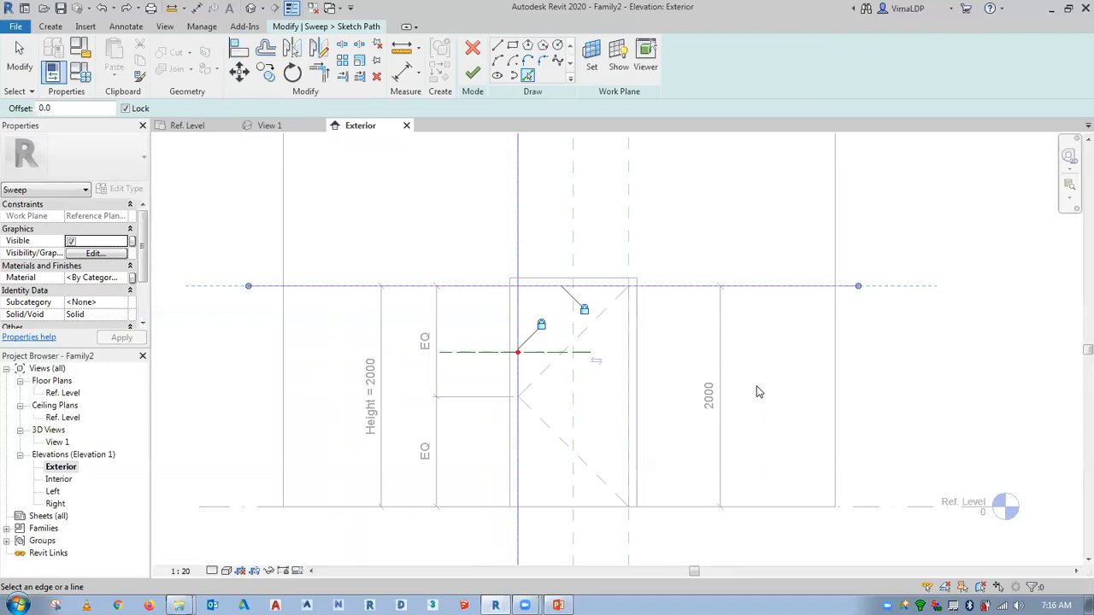
click(630, 176)
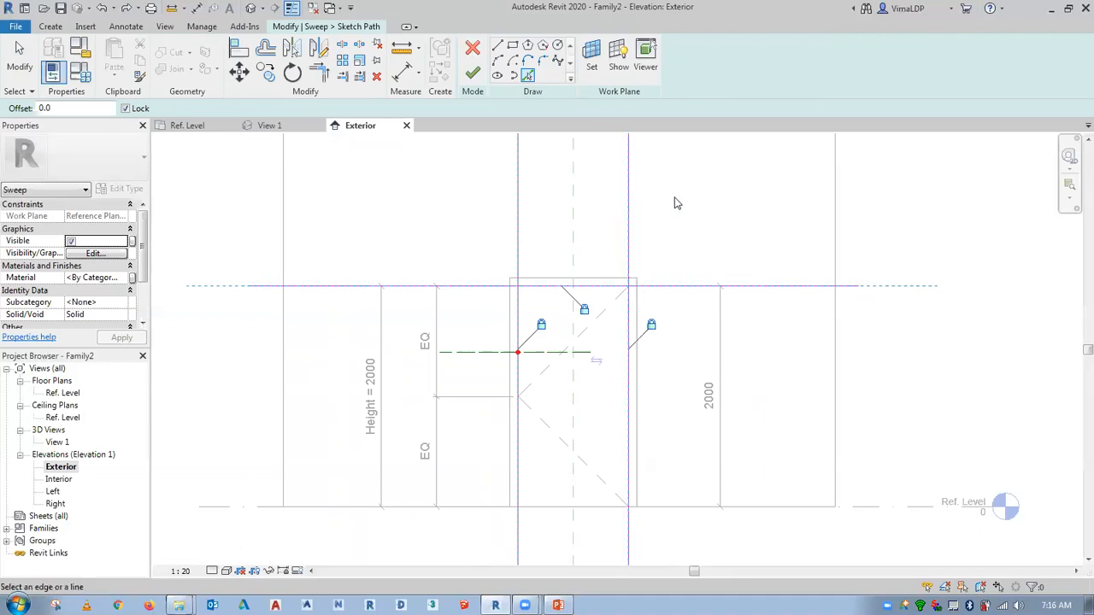
key(Escape)
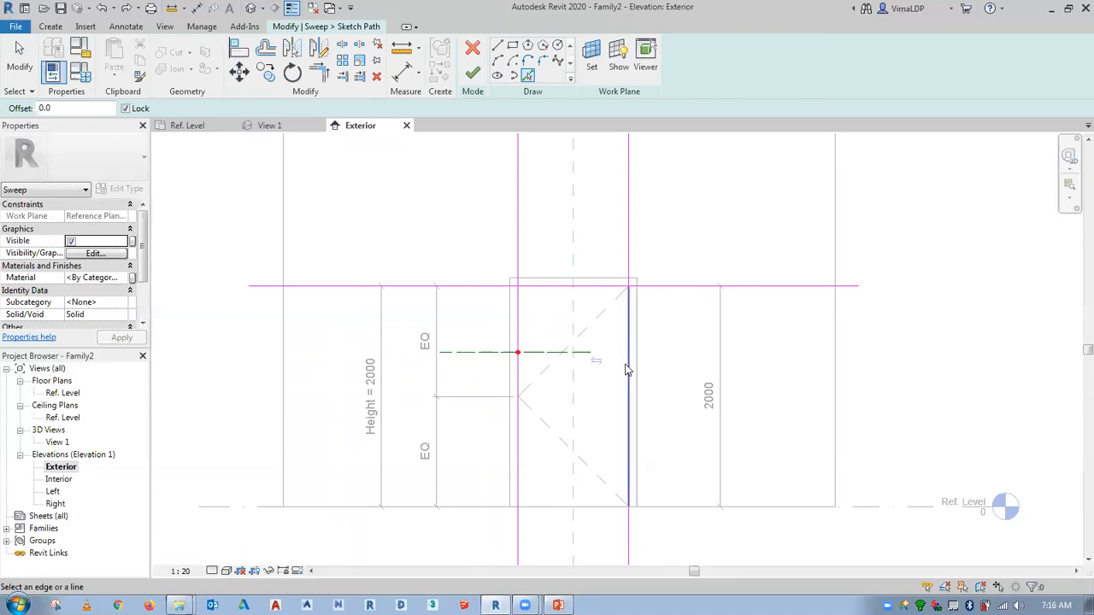
Trim the head line and both vertical path lines to form corners at the top of the door opening.
scroll(627, 371, down, 2)
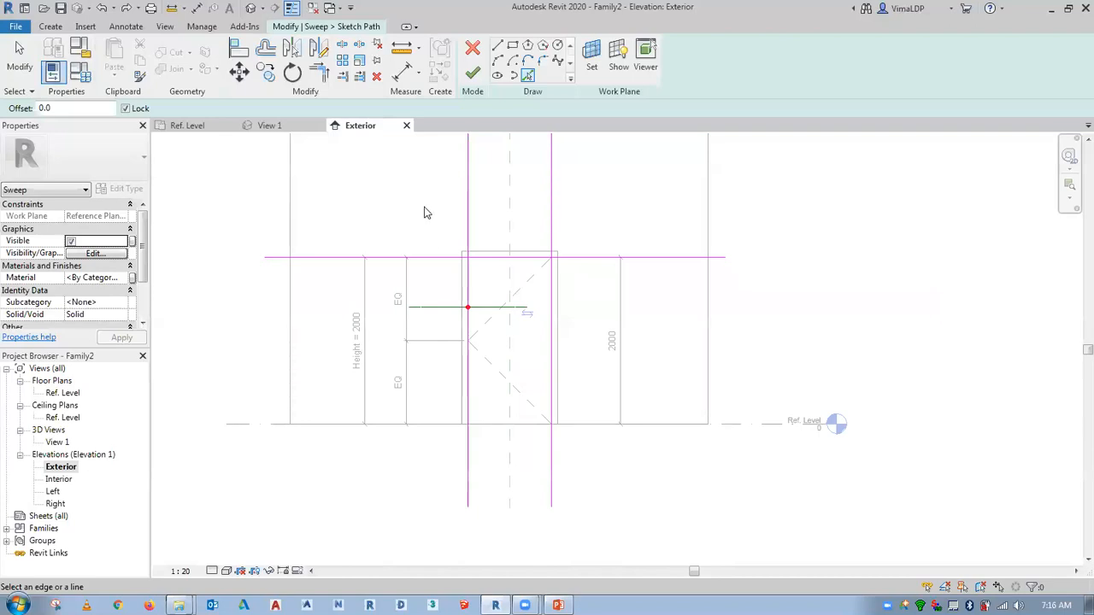
click(318, 73)
click(470, 291)
click(497, 257)
click(530, 259)
click(555, 300)
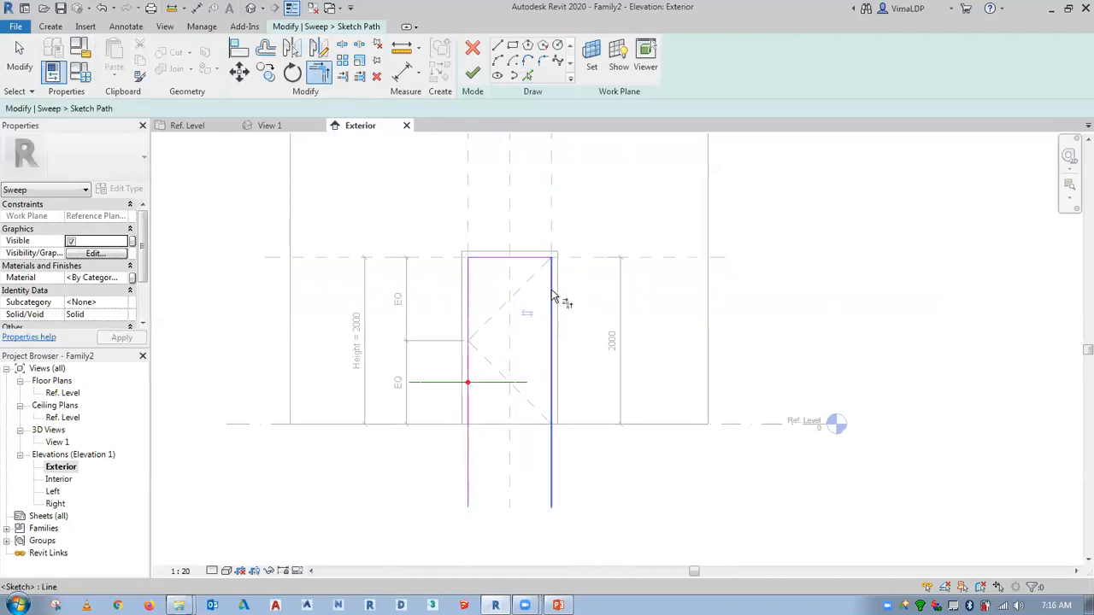
Trim both vertical path lines at the Ref. Level line, keeping the parts above it along the door jambs.
click(359, 76)
click(692, 424)
click(548, 399)
click(471, 403)
right_click(669, 224)
click(696, 232)
right_click(669, 207)
click(716, 218)
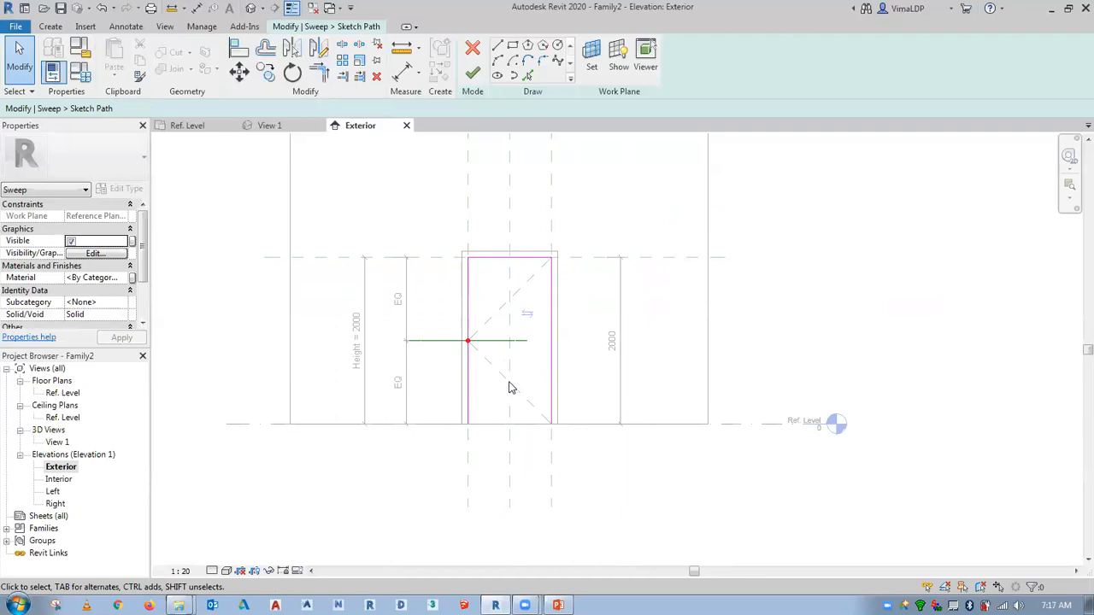
scroll(496, 367, up, 3)
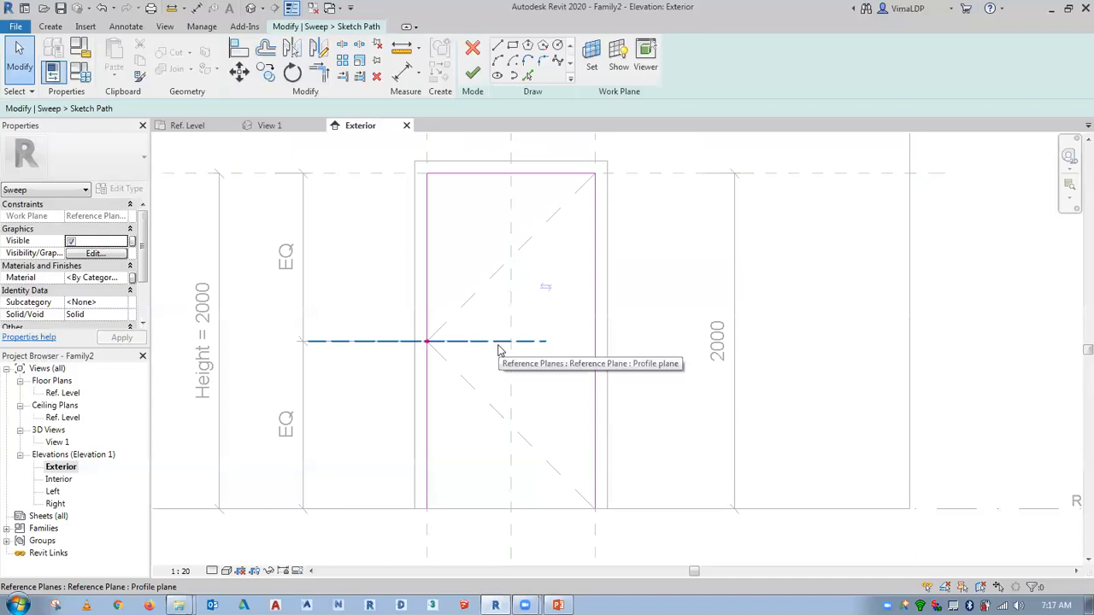
scroll(495, 344, down, 2)
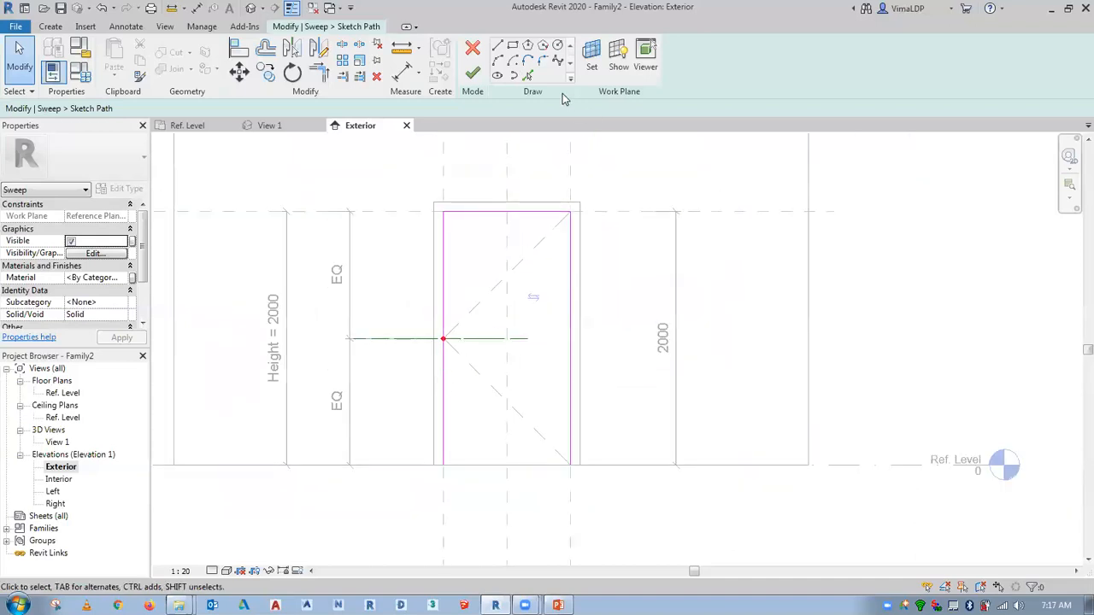
Finish the sweep path and start sketching its profile in the Floor Plan: Ref. Level view.
click(471, 76)
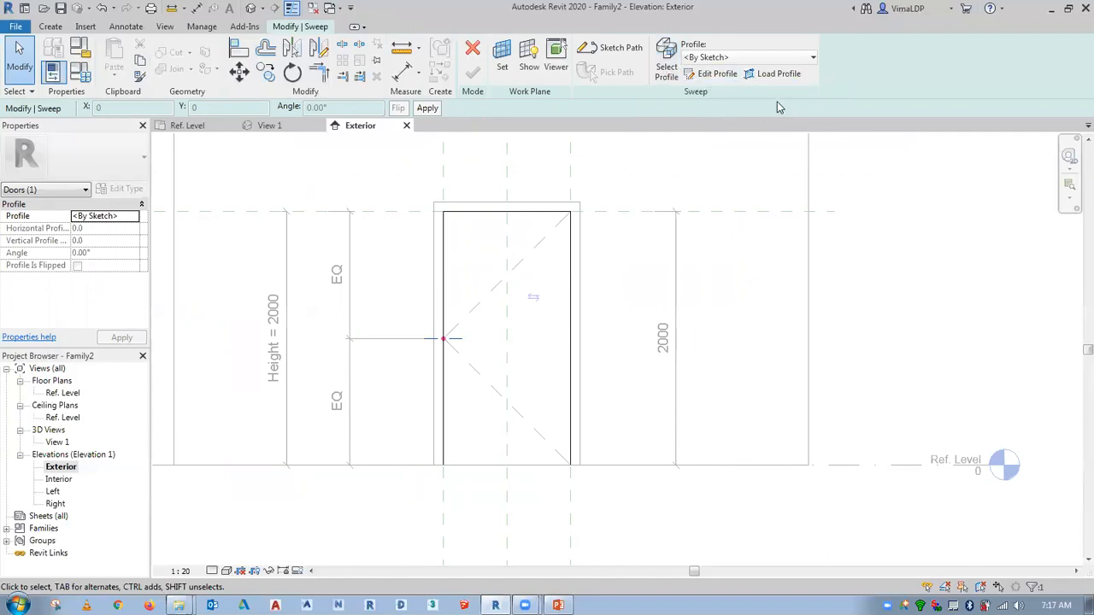
click(674, 69)
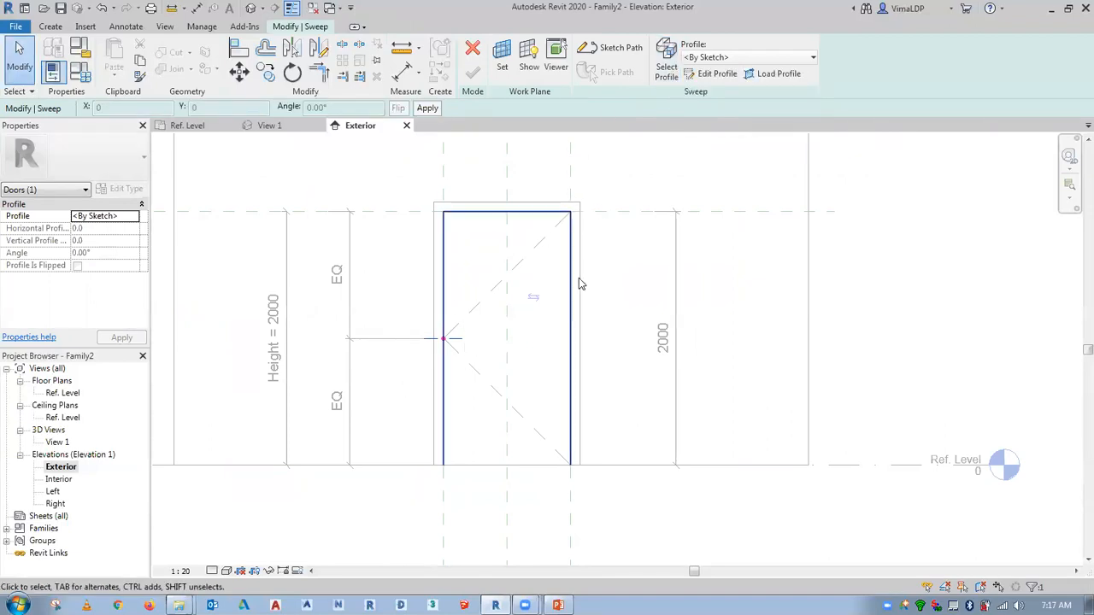
click(714, 75)
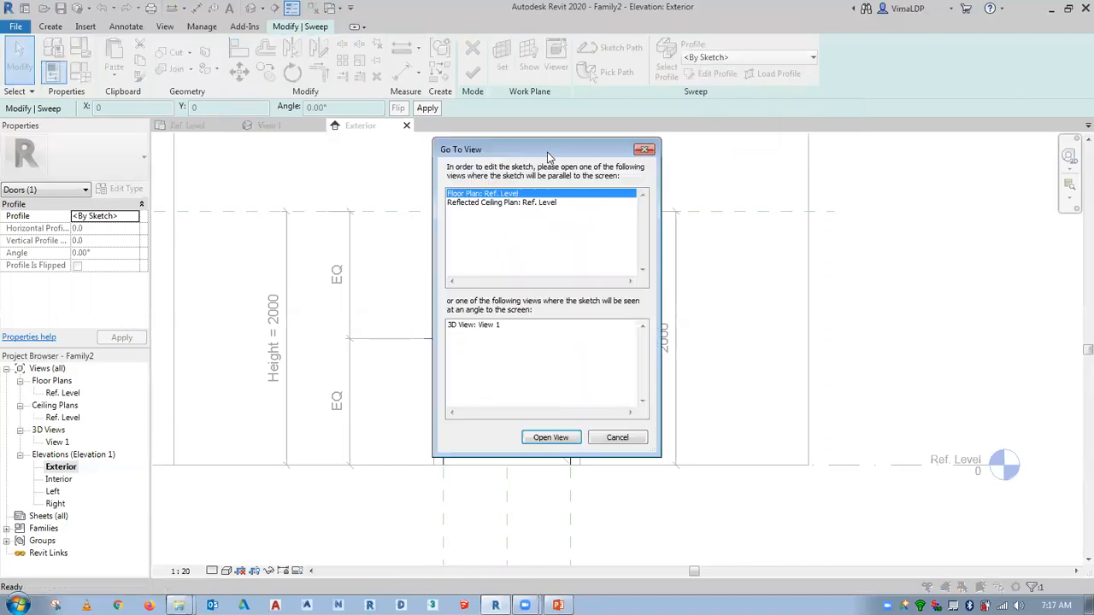
drag(549, 157, 715, 176)
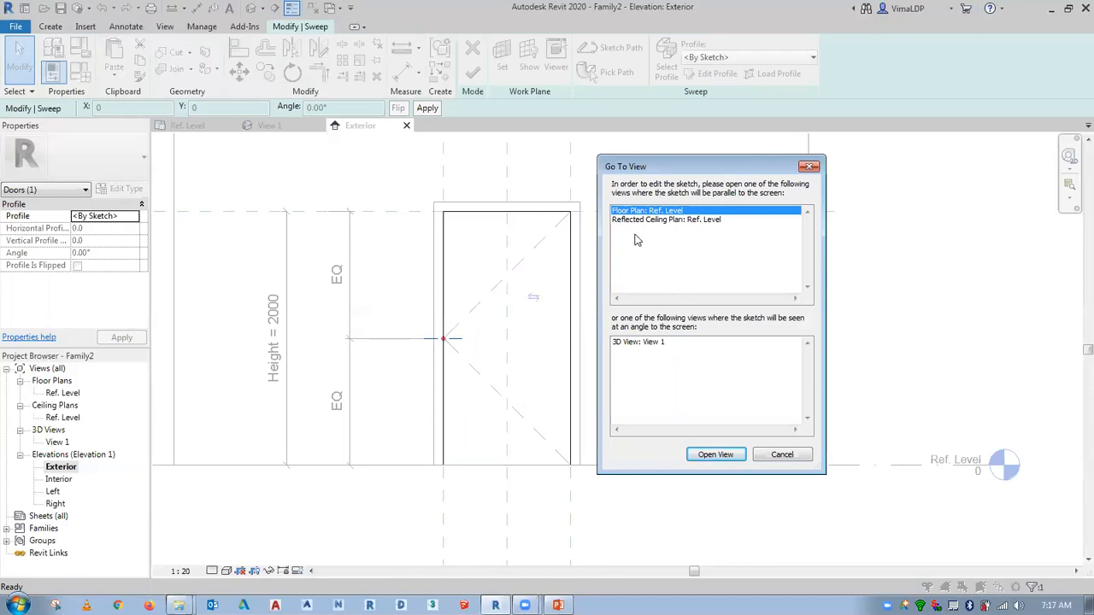
click(703, 456)
With Pick Lines and Lock enabled, create profile lines from the jamb reference plane and the wall-face plane crossing at the profile point.
scroll(701, 382, up, 3)
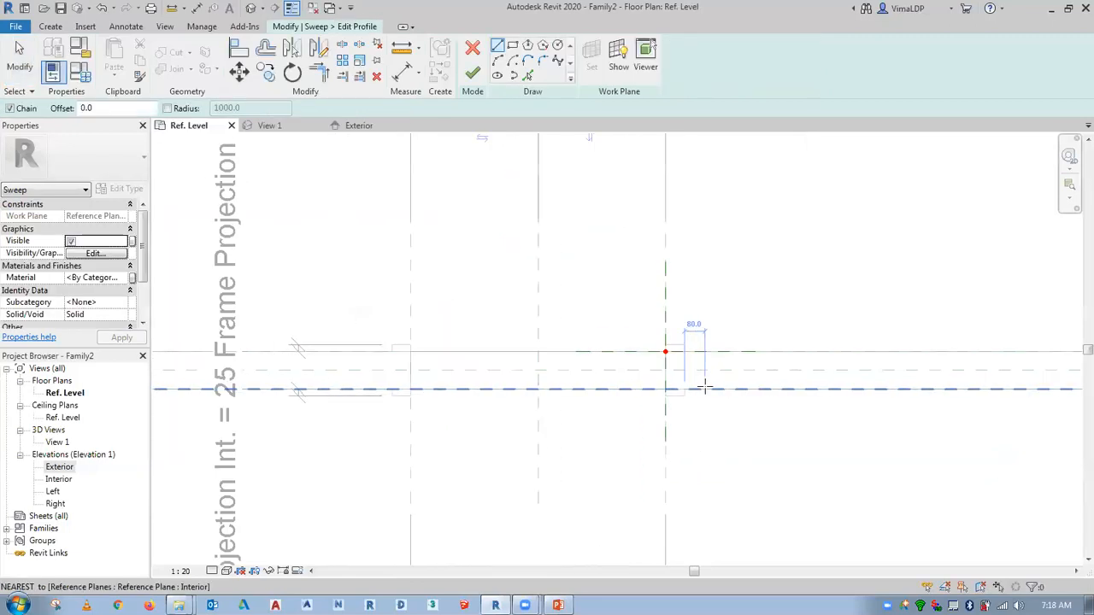
scroll(699, 379, up, 1)
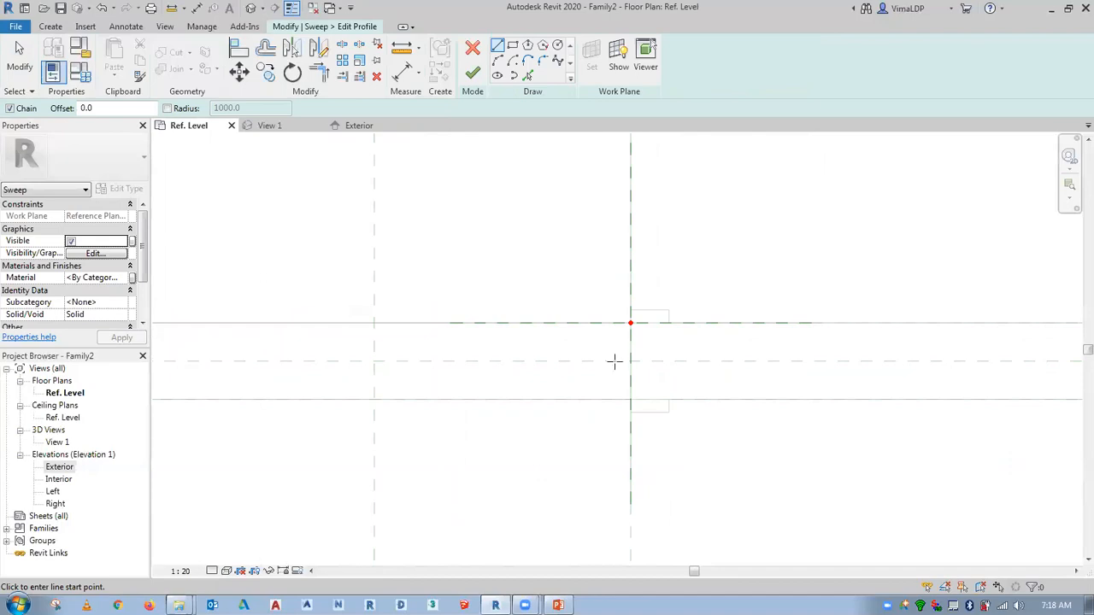
scroll(772, 229, down, 3)
middle_drag(776, 255, 705, 277)
scroll(642, 248, up, 3)
middle_drag(769, 327, 730, 326)
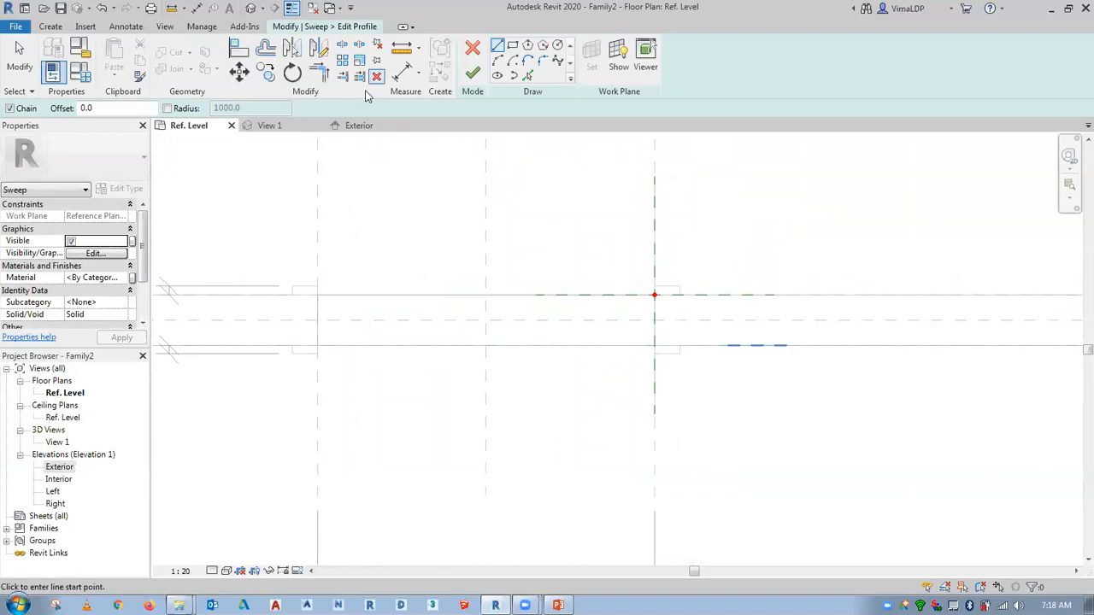
click(528, 76)
click(126, 107)
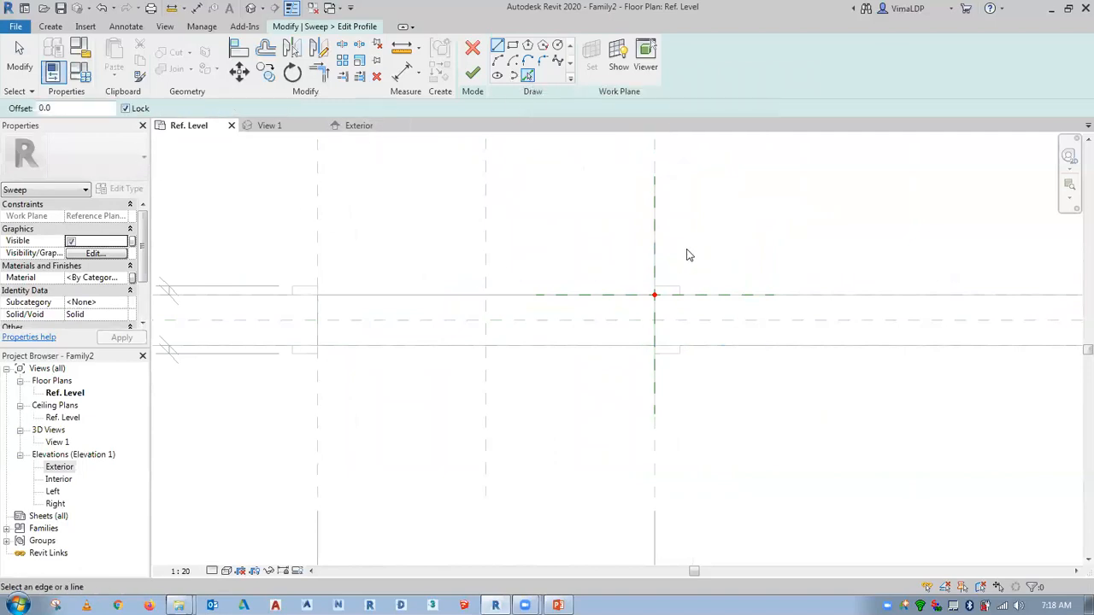
click(656, 202)
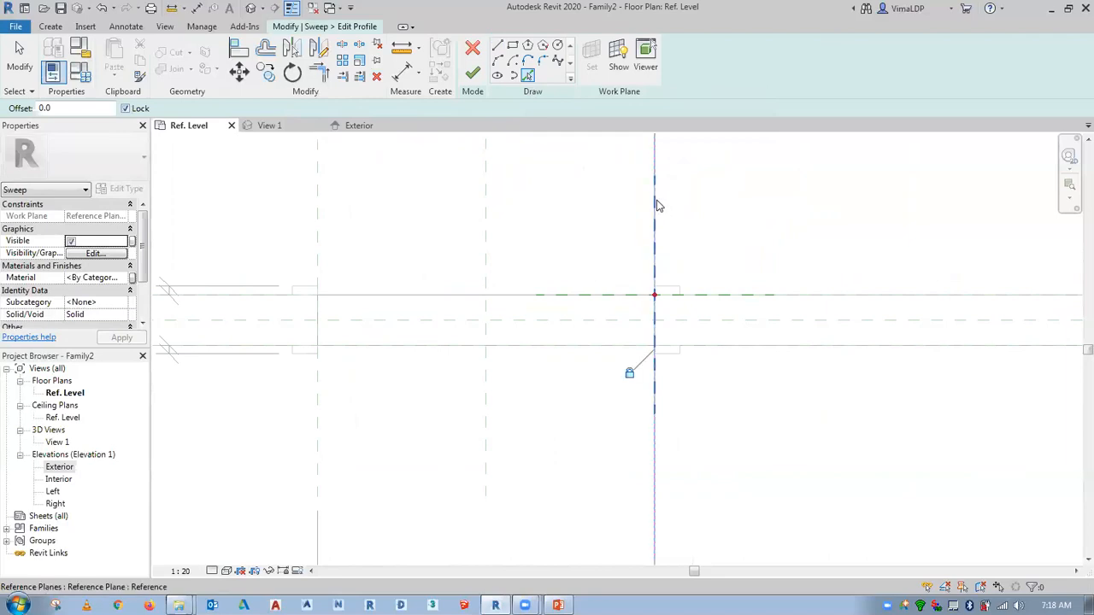
click(568, 296)
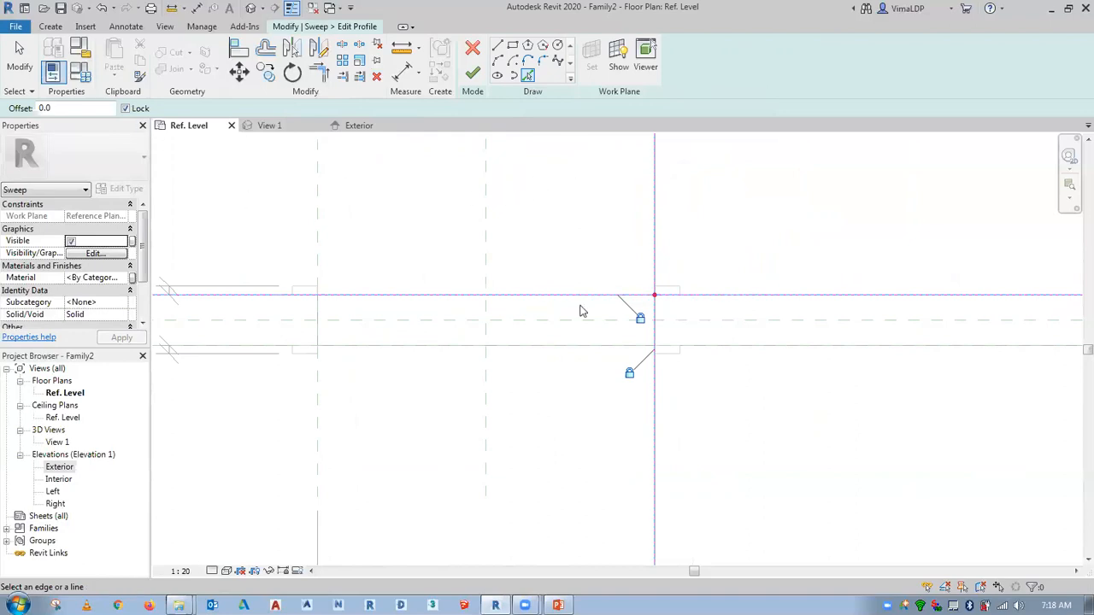
Trim the two profile lines to a corner at the profile point, keeping the parts toward the opening and across the wall.
key(t)
key(r)
click(635, 295)
click(655, 314)
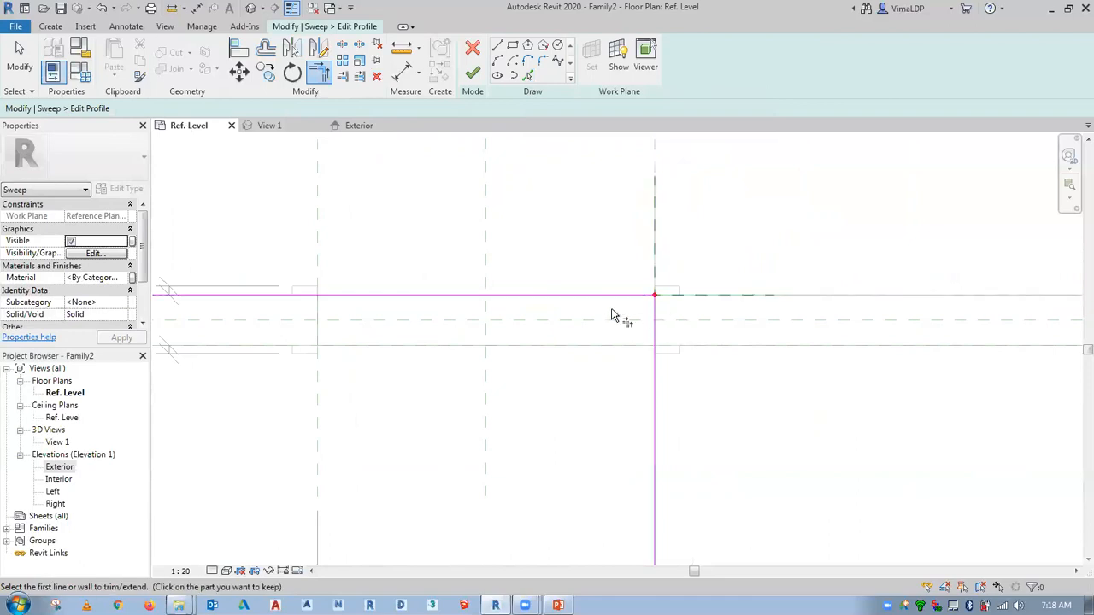
right_click(599, 265)
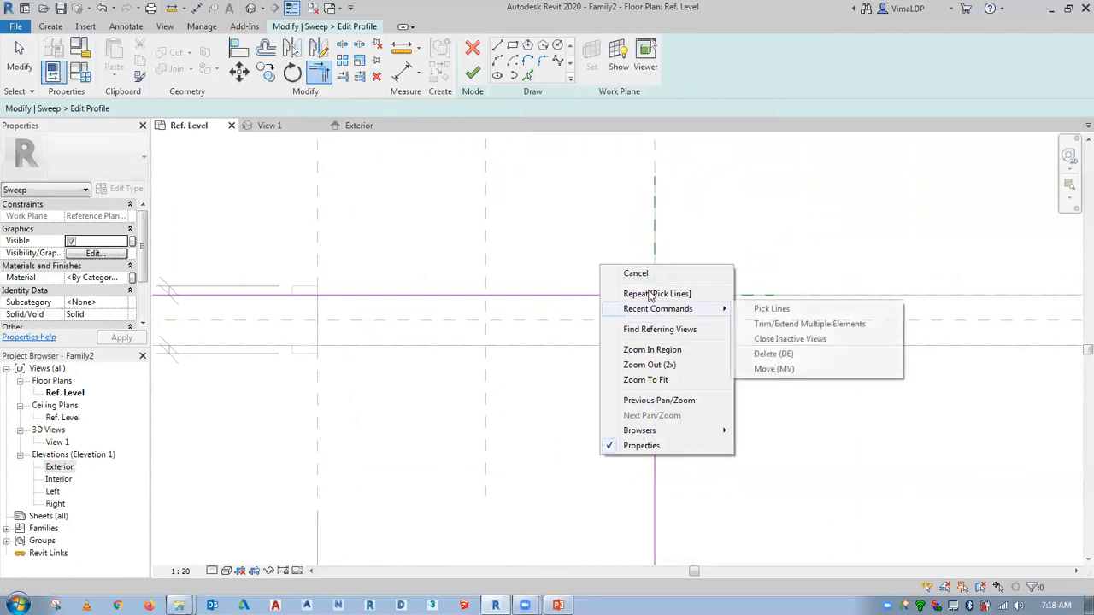
click(592, 321)
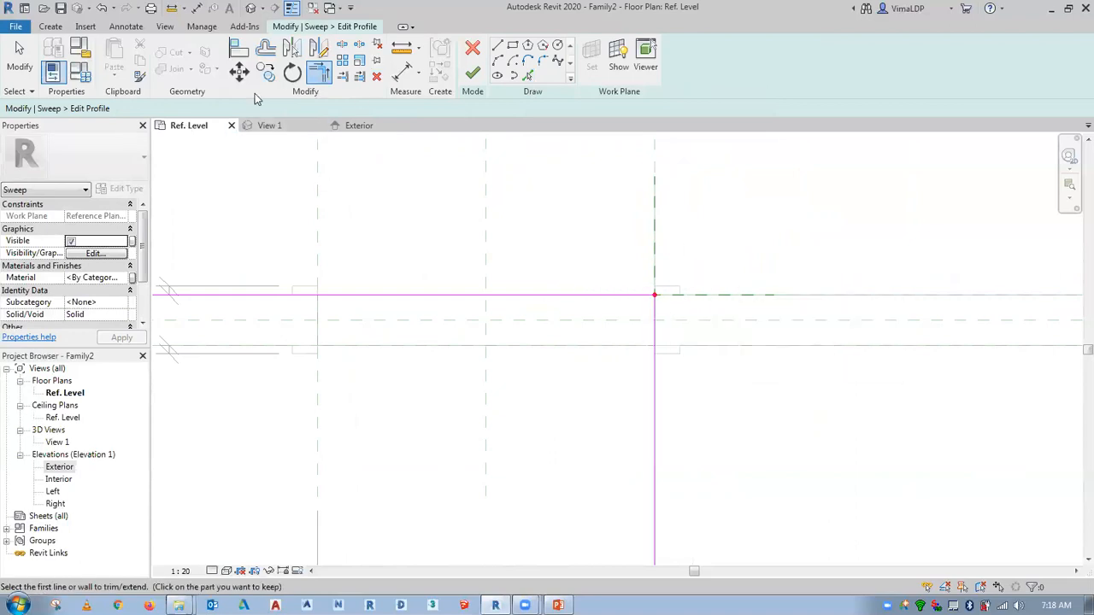
Pick both profile lines with an offset of 100 to create parallel lines inside the corner.
click(527, 77)
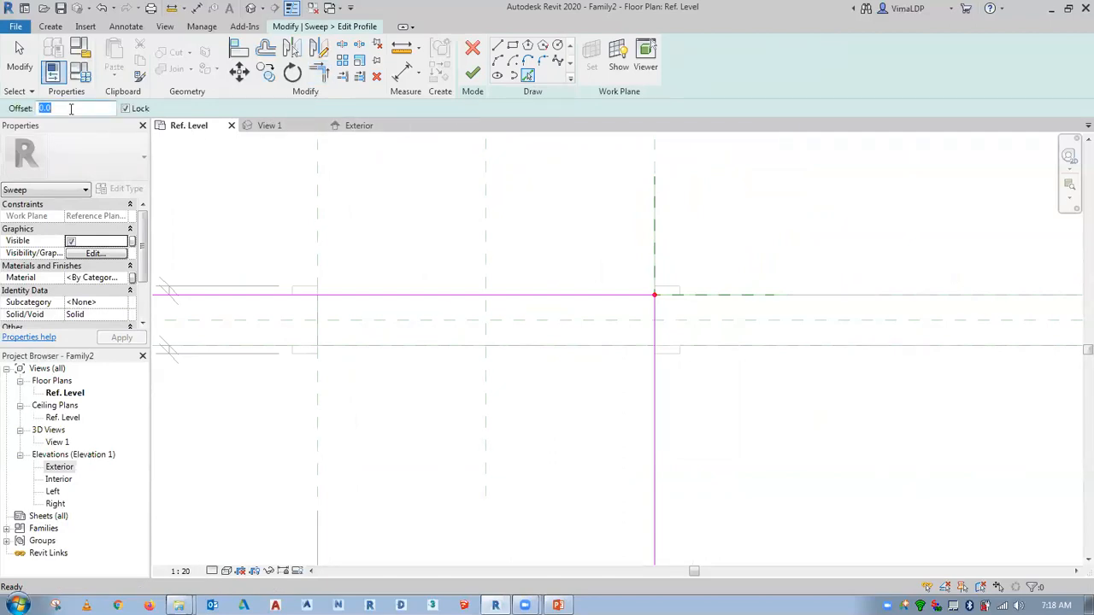
text(1)
key(Return)
click(651, 385)
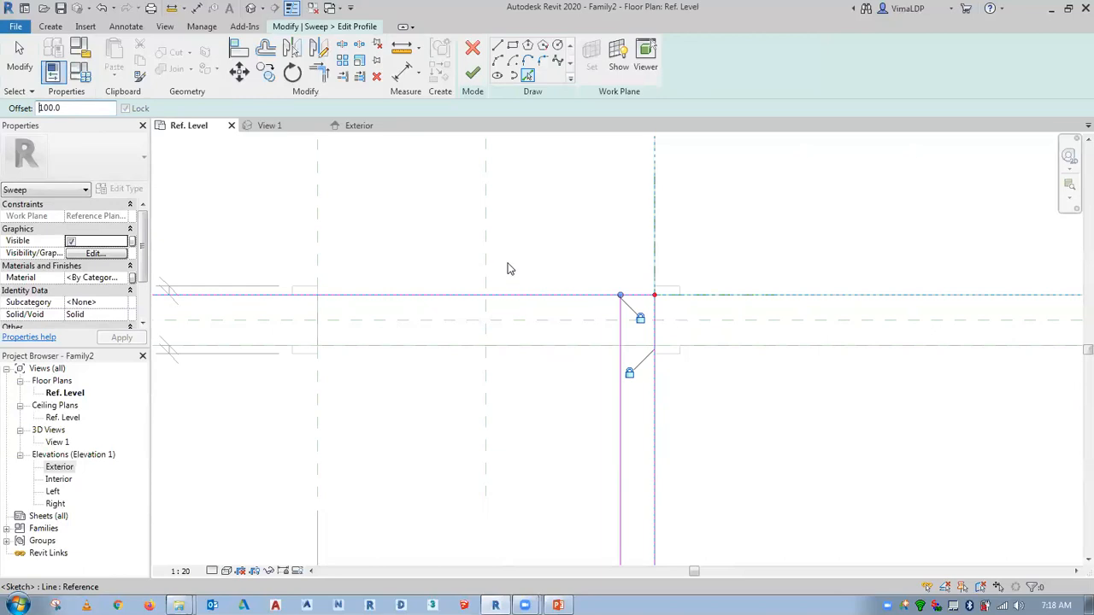
double_click(81, 109)
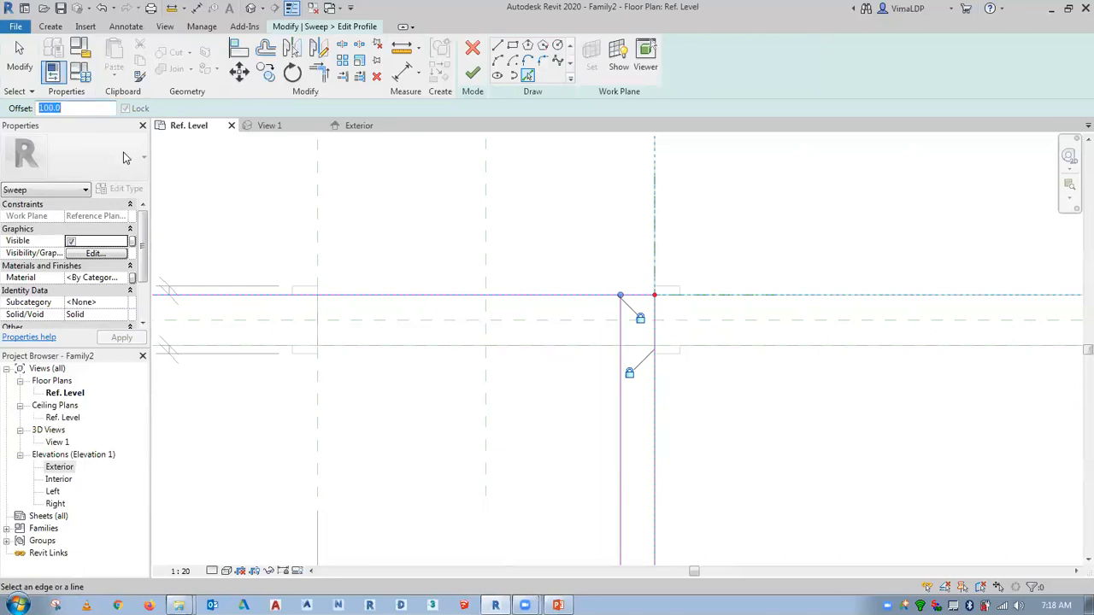
click(581, 299)
key(Escape)
key(Escape)
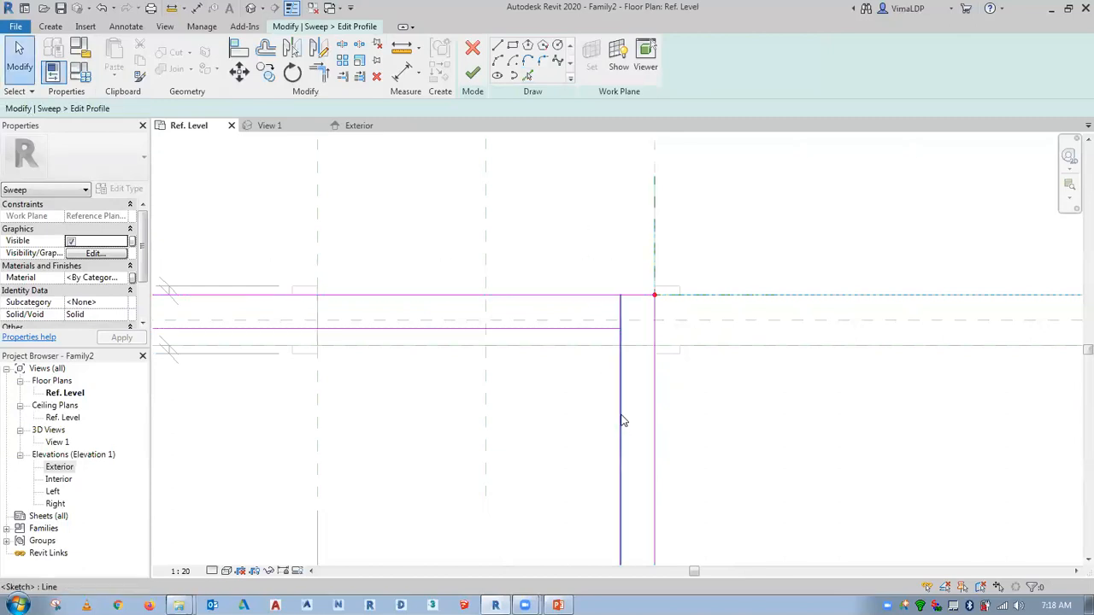
Set the distance between the offset vertical line and the jamb line to 75.
click(621, 420)
click(633, 263)
text(75)
key(Return)
click(531, 240)
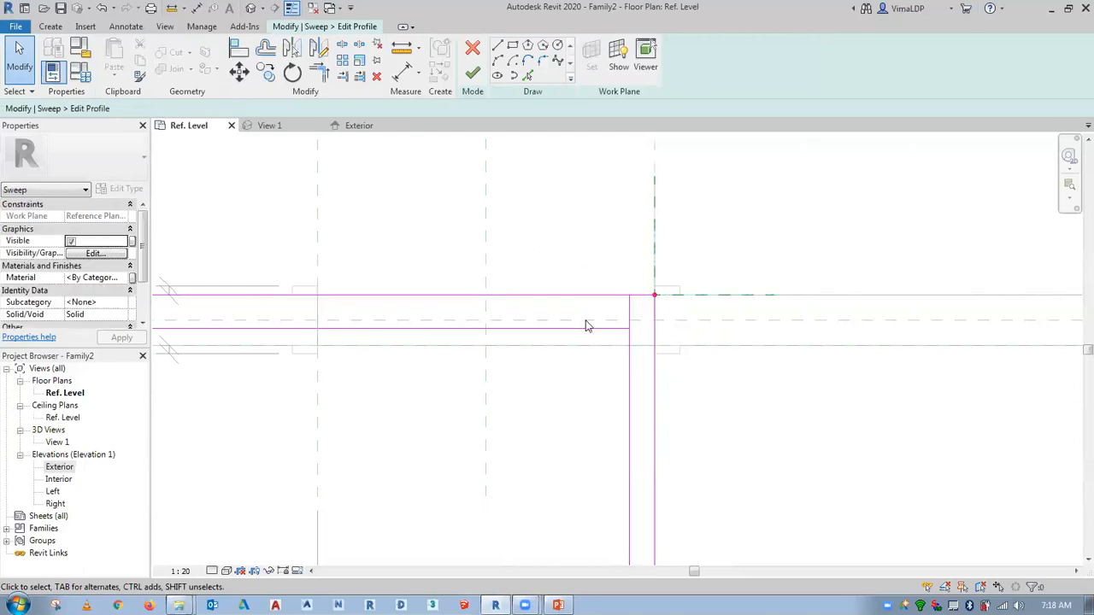
Trim the remaining profile line intersections to form a closed rectangle at the jamb.
key(t)
key(r)
click(627, 330)
click(656, 313)
click(633, 329)
click(630, 315)
click(630, 301)
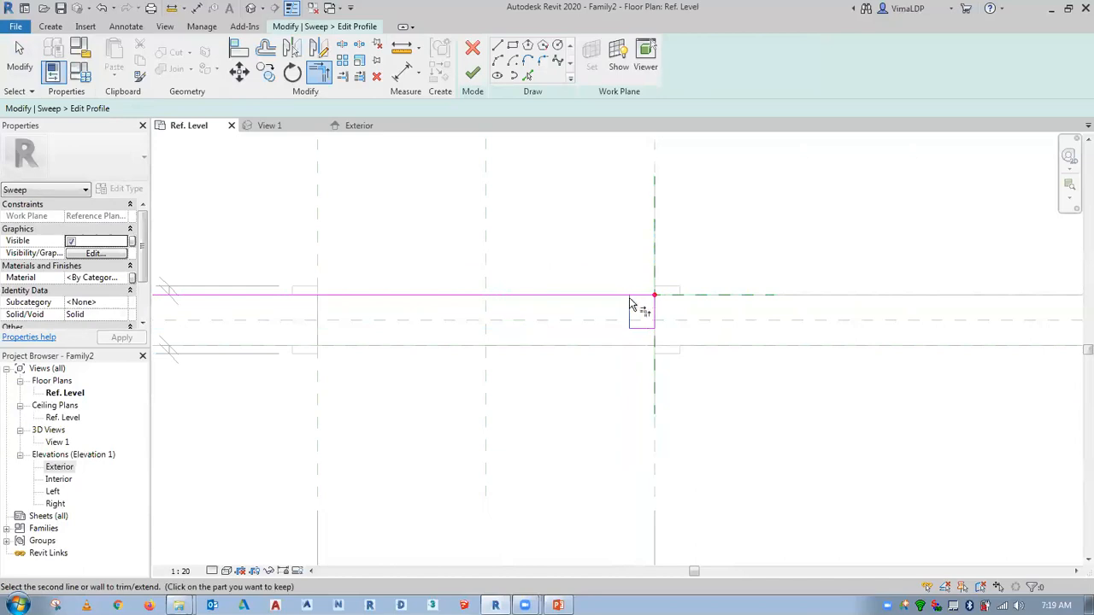
right_click(625, 209)
right_click(594, 199)
click(629, 208)
scroll(654, 343, up, 5)
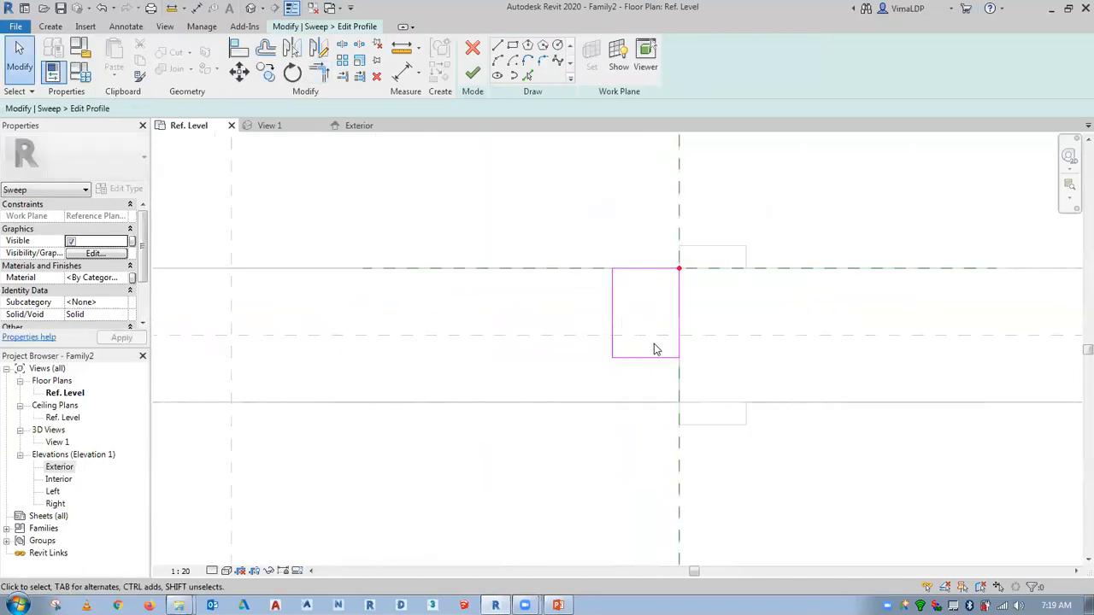
Set the distance from the rectangle's inner vertical edge to the jamb line to 3 mm.
click(639, 229)
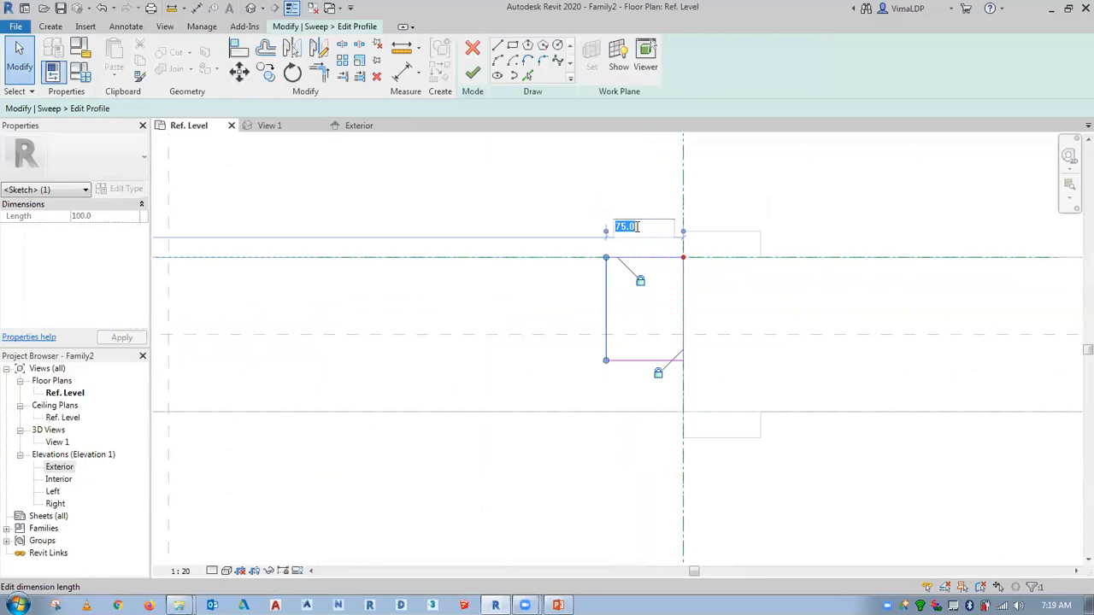
text(3)
key(Return)
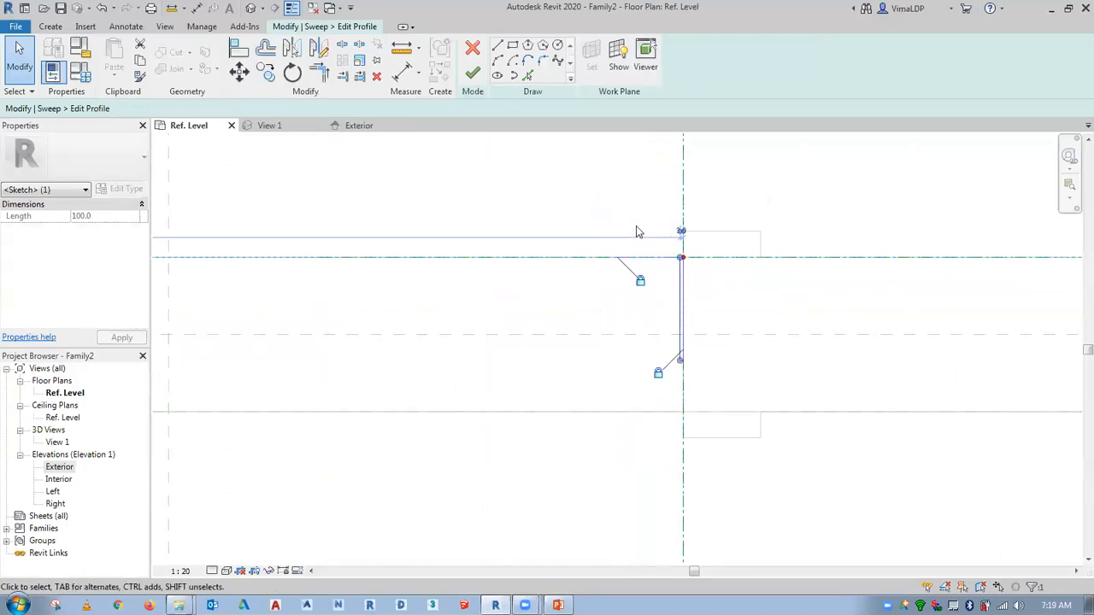
Set the profile rectangle's width to 3 inches, equal to 76.2 mm, and deselect its inner vertical edge.
scroll(657, 231, up, 3)
click(693, 239)
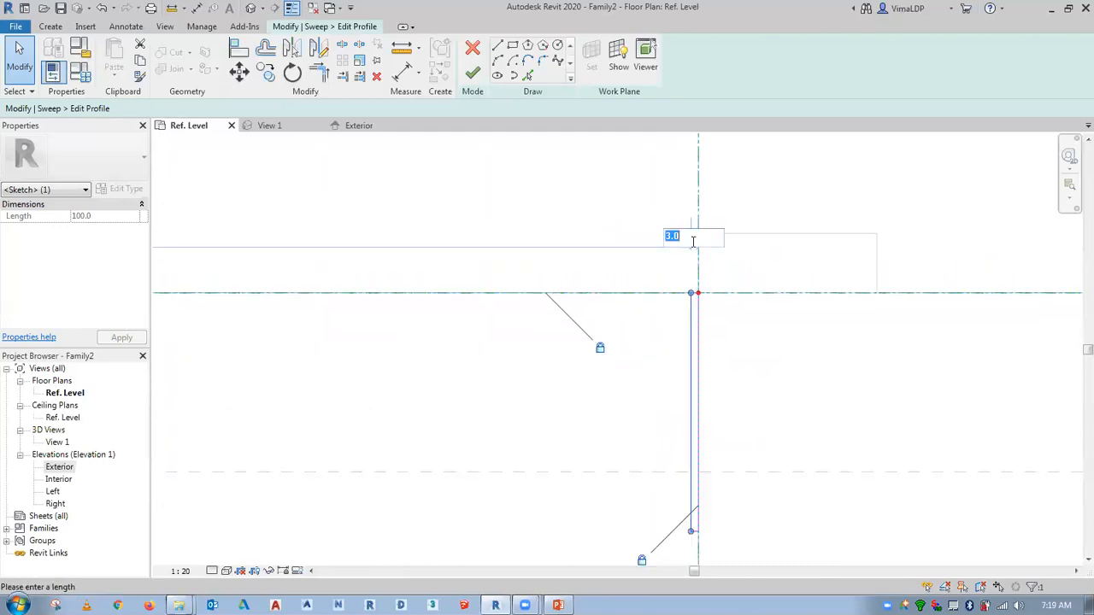
text(3)
key(Return)
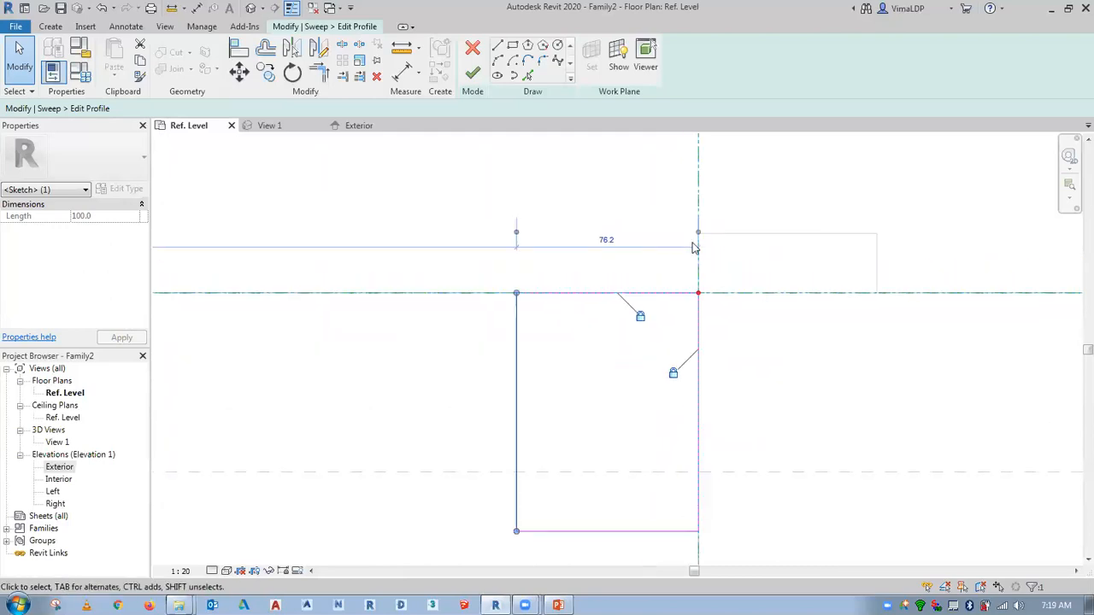
click(459, 403)
scroll(507, 385, down, 2)
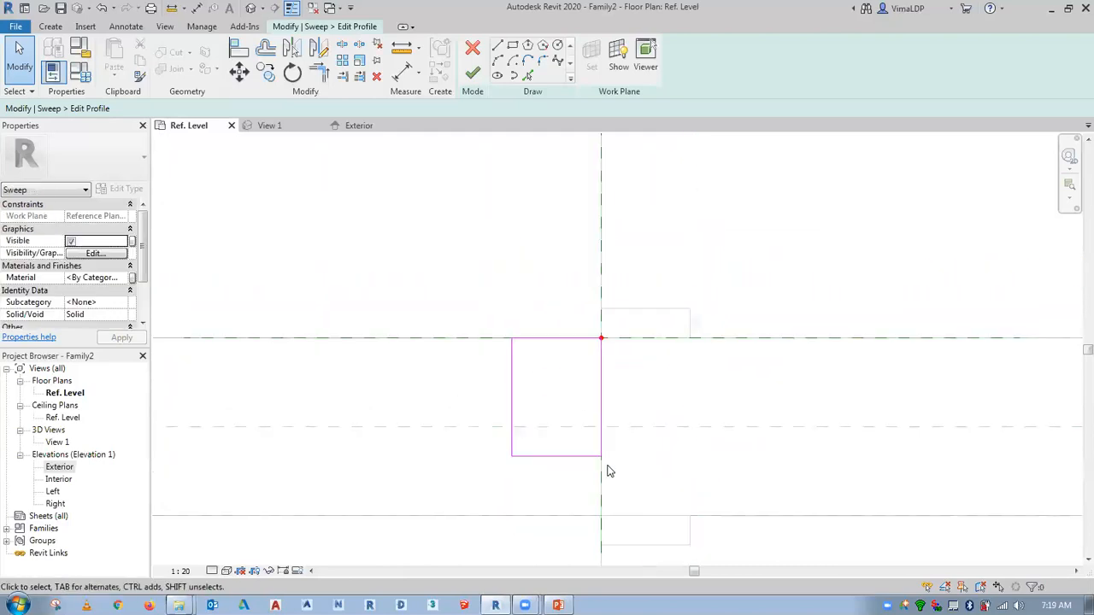
Set the lower edge of the rectangular sweep profile 101.6 mm (4 inches) from the wall face reference line.
click(550, 457)
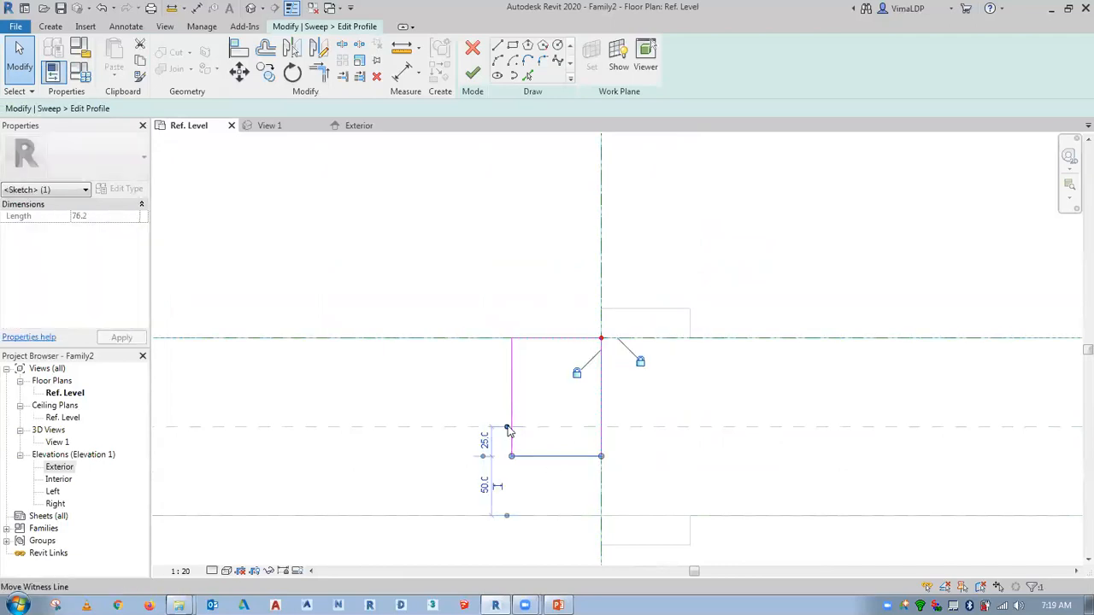
click(546, 495)
click(565, 457)
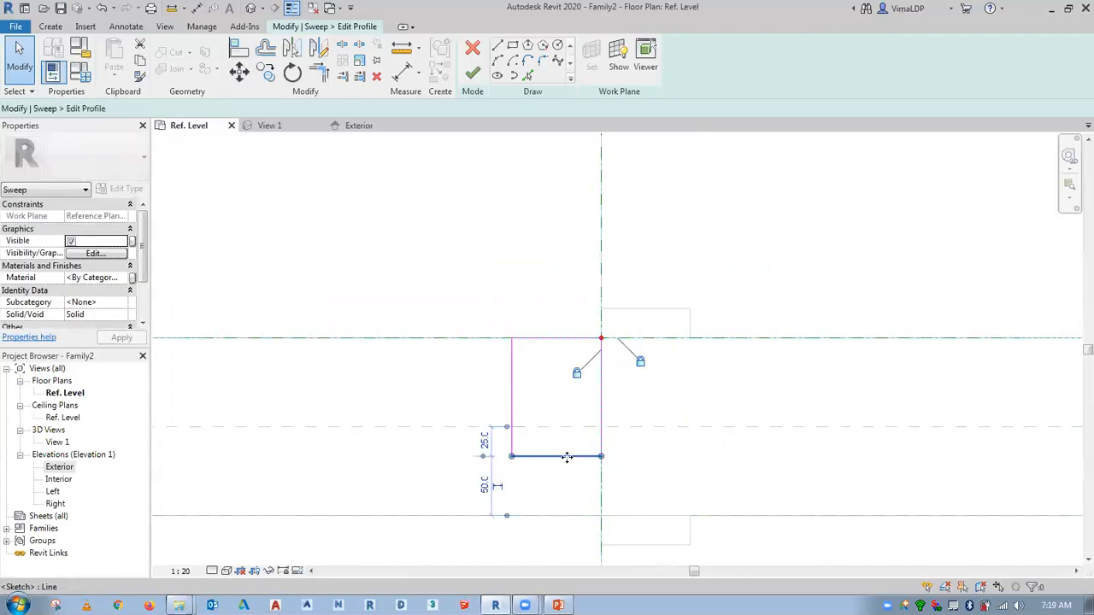
drag(507, 426, 509, 338)
click(484, 399)
text(4)
key(Return)
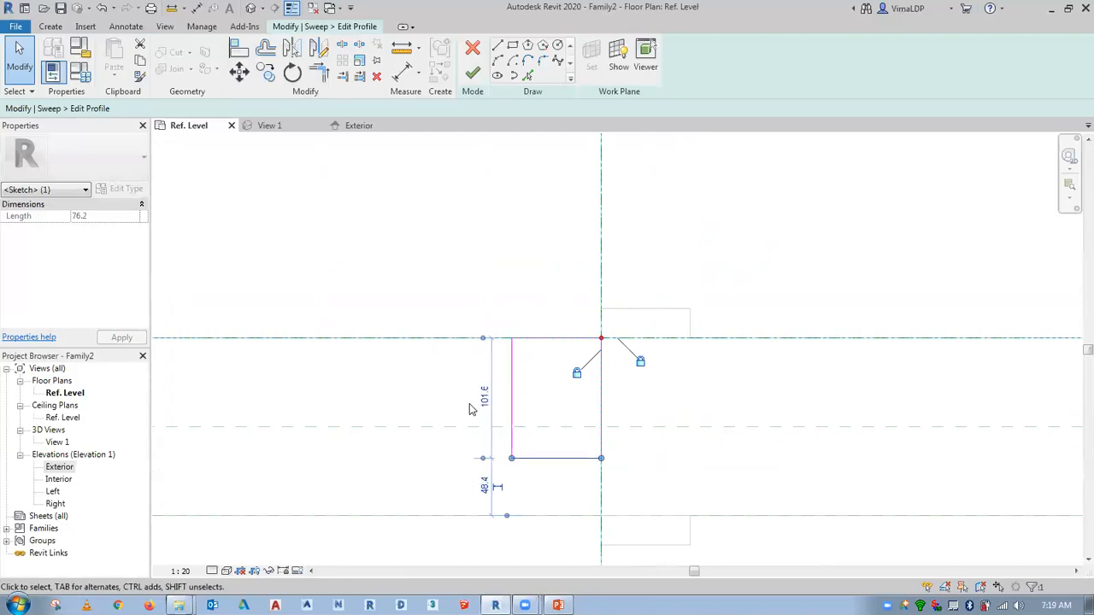
click(480, 307)
Add a horizontal profile line by picking the rectangle's lower edge with a 38.1 mm (1.5 inch) offset into the rectangle.
scroll(480, 306, down, 3)
mouse_move(481, 307)
middle_down()
mouse_move(723, 346)
mouse_move(748, 313)
middle_up()
scroll(749, 313, down, 2)
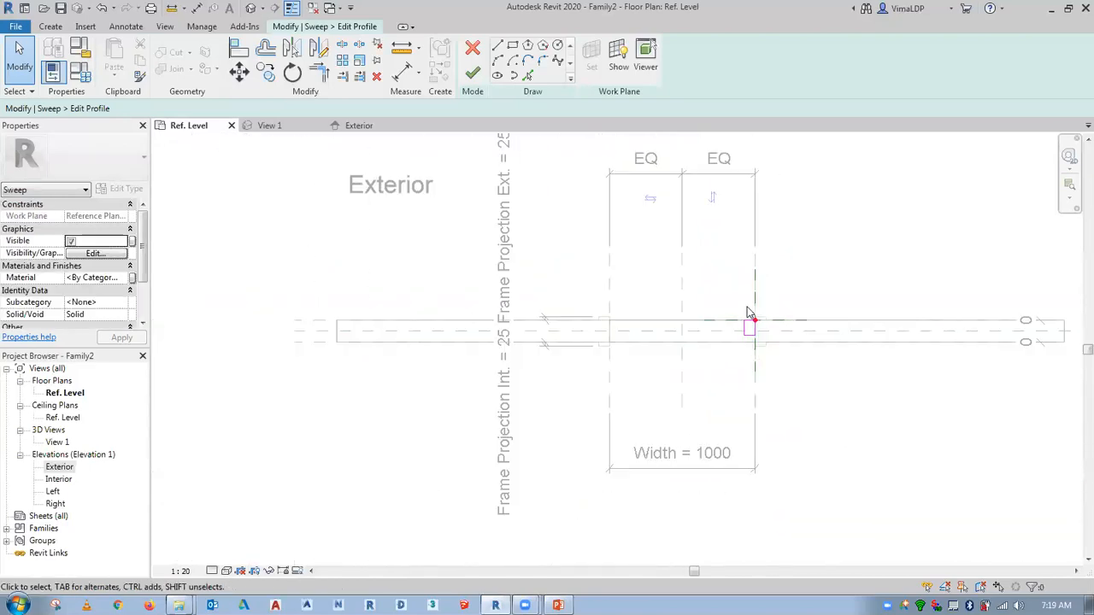
scroll(749, 288, up, 3)
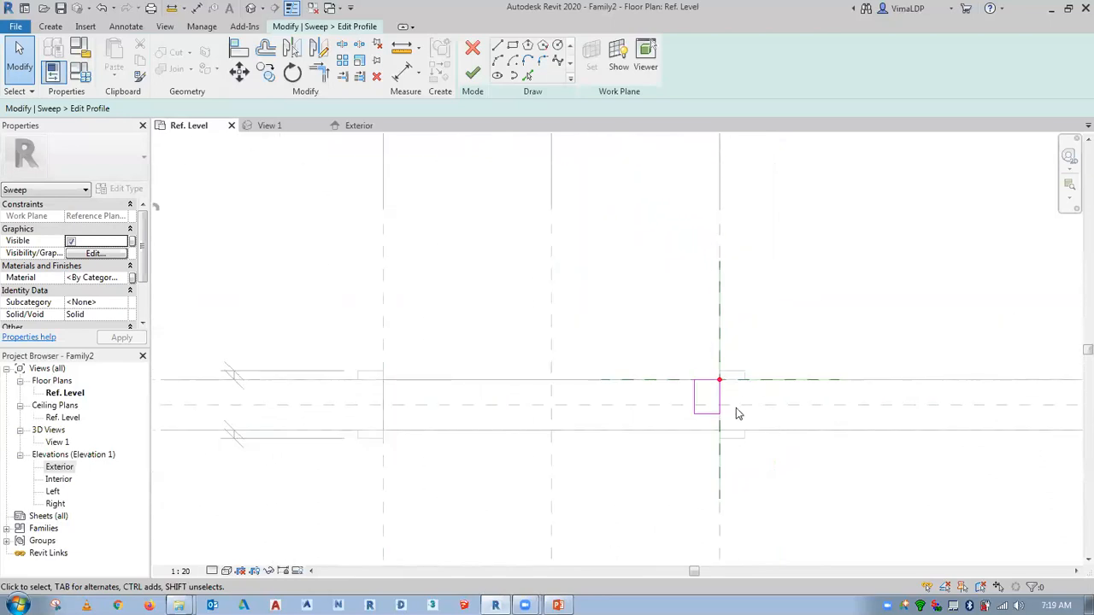
scroll(684, 458, up, 3)
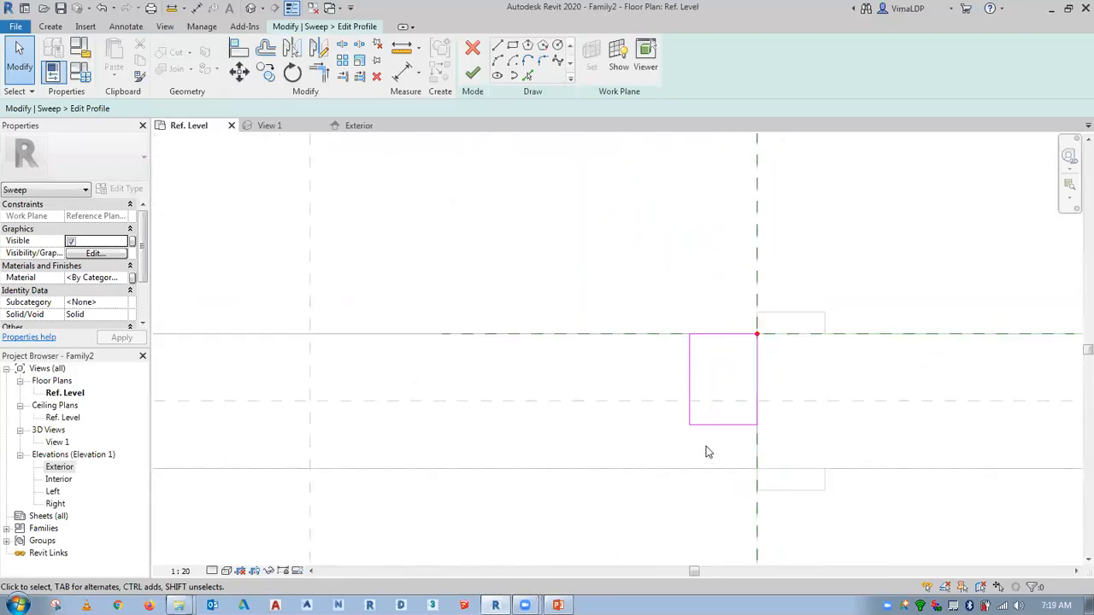
click(530, 75)
click(73, 109)
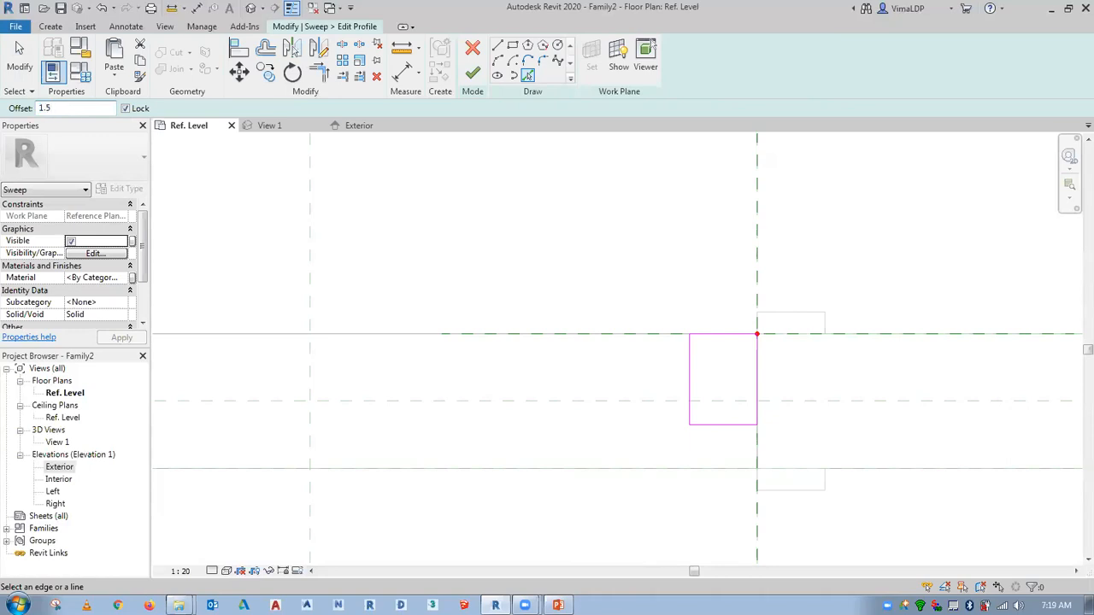
middle_drag(454, 388, 506, 283)
click(761, 323)
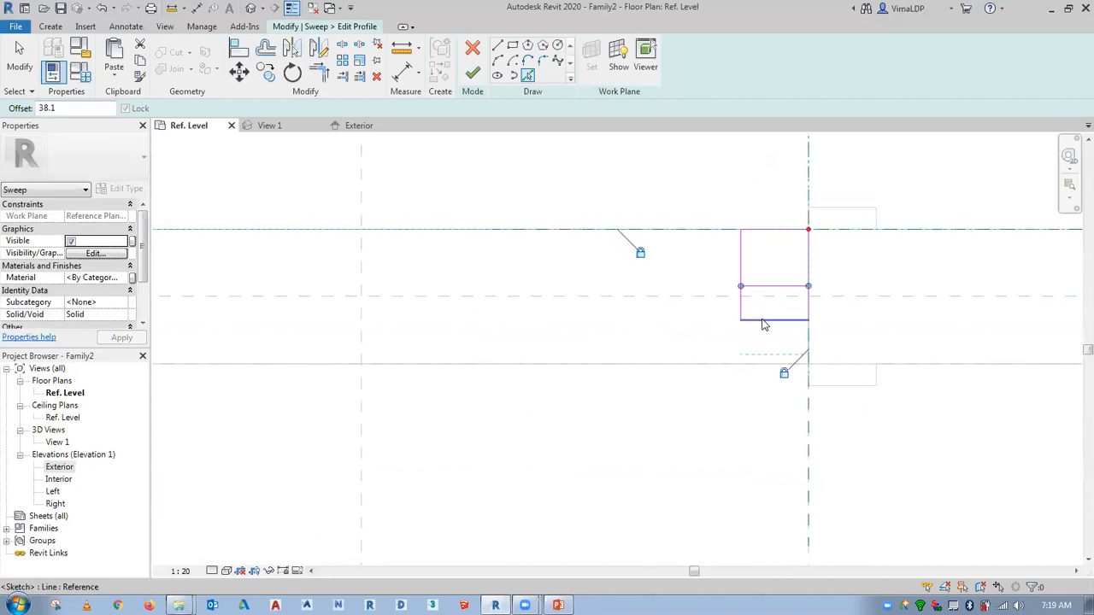
Add a vertical profile line offset 1 inch inward from the rectangle's opening-side edge.
click(73, 109)
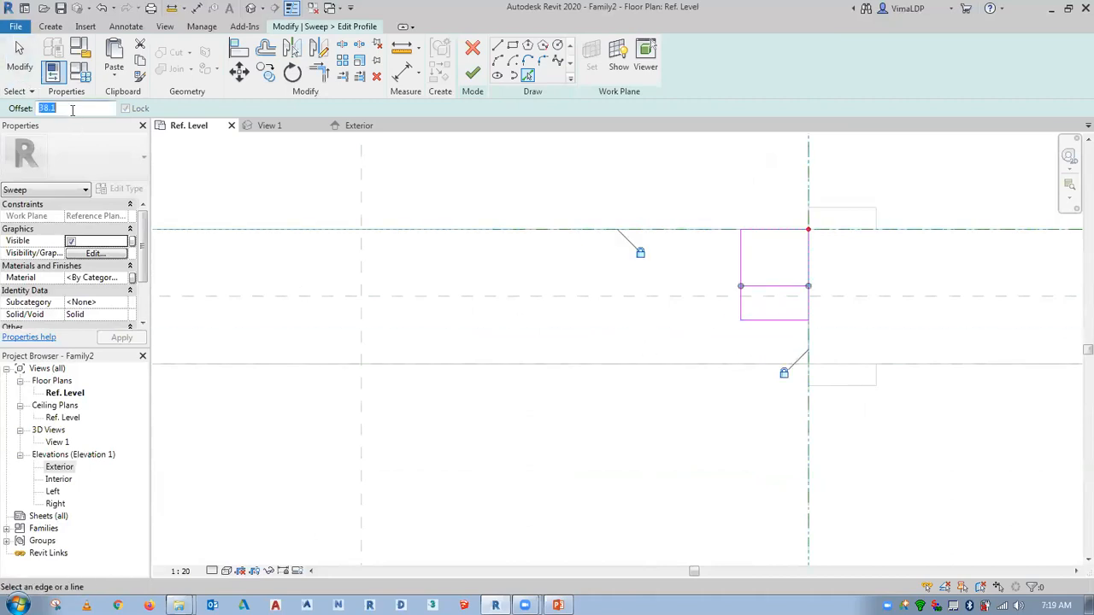
text(1)
click(746, 317)
key(Escape)
key(Escape)
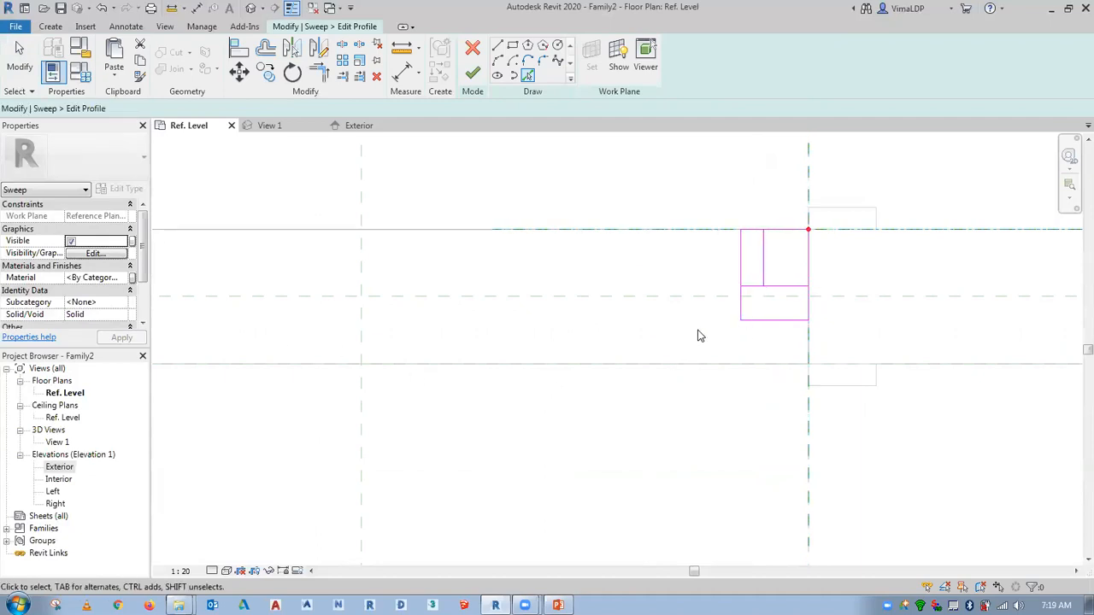
Trim the profile lines at their corners into a closed, stepped frame outline with a notch on the opening side.
click(319, 72)
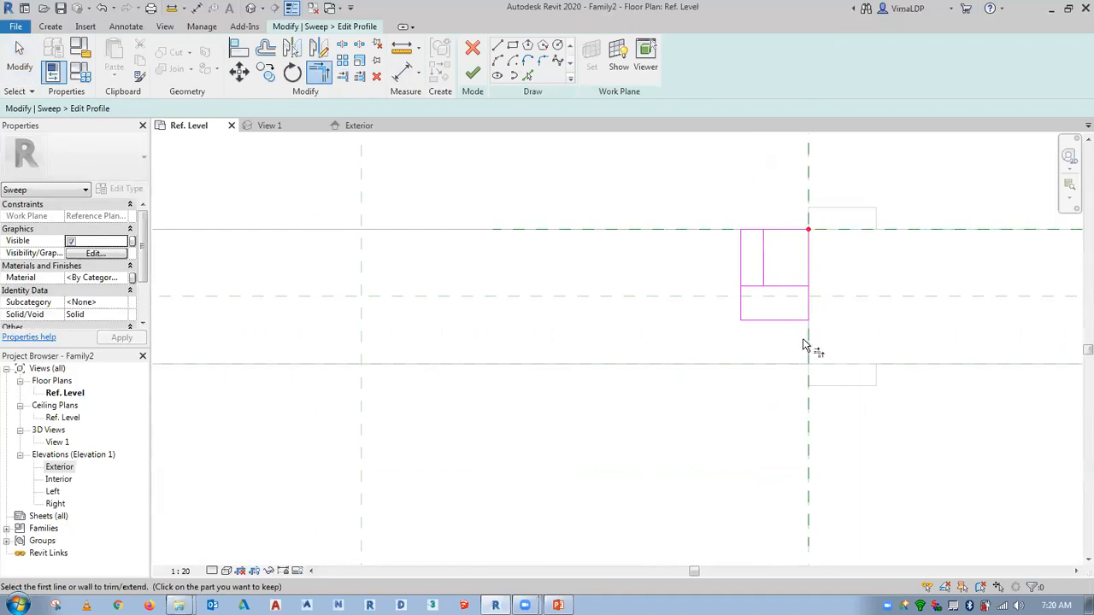
click(763, 312)
click(752, 286)
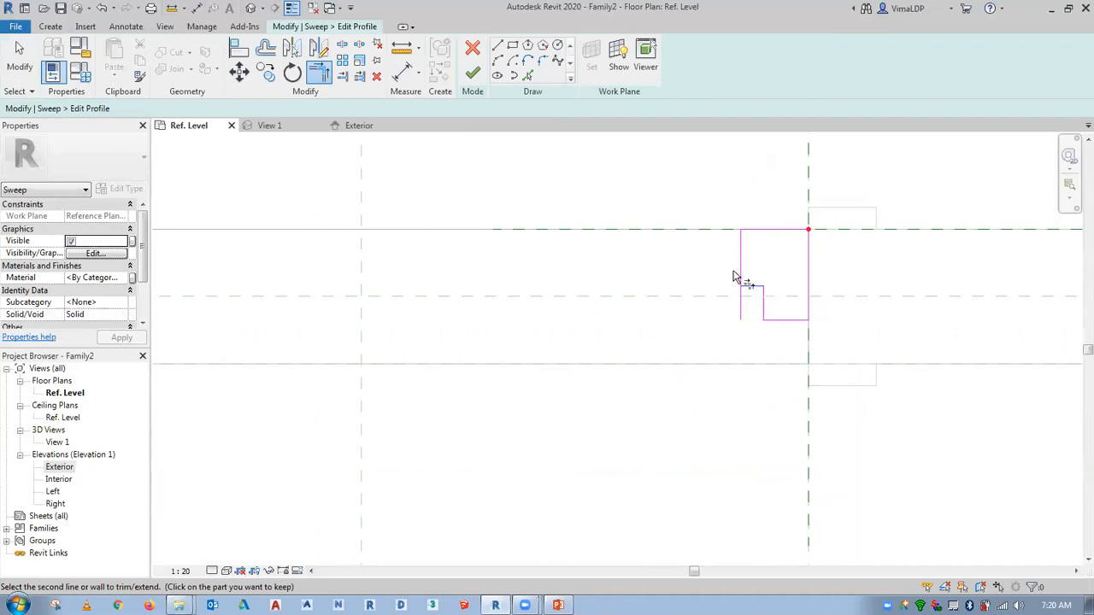
click(740, 265)
right_click(735, 263)
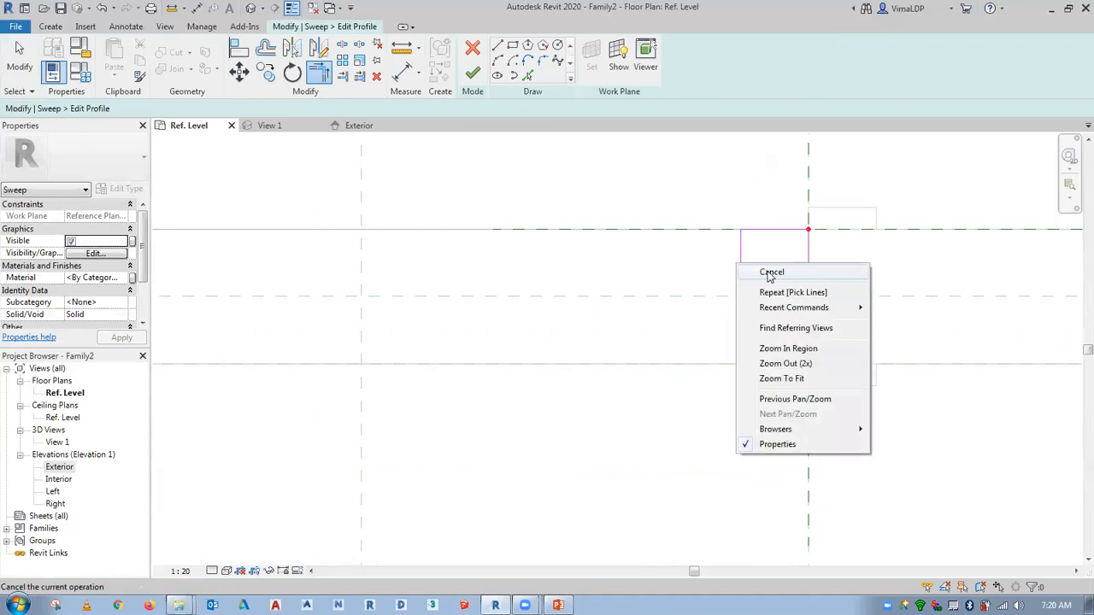
click(770, 276)
right_click(675, 246)
click(703, 259)
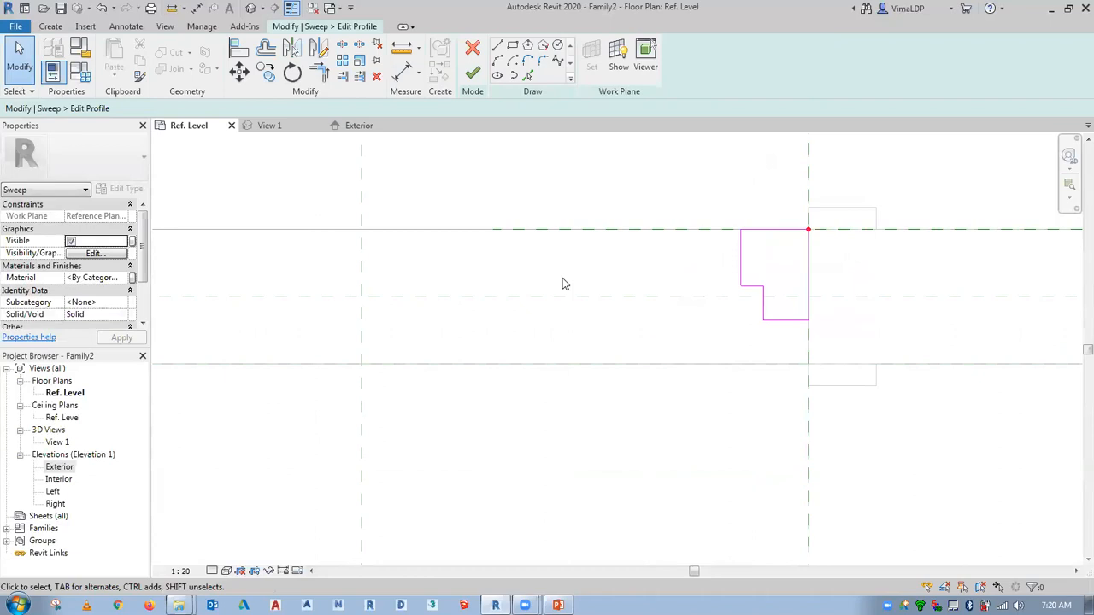
Finish the stepped profile sketch and complete the frame sweep around the door opening.
scroll(654, 330, down, 7)
middle_drag(659, 328, 672, 351)
scroll(701, 346, up, 6)
scroll(652, 347, up, 1)
scroll(647, 292, down, 3)
middle_drag(663, 293, 729, 292)
scroll(729, 293, down, 2)
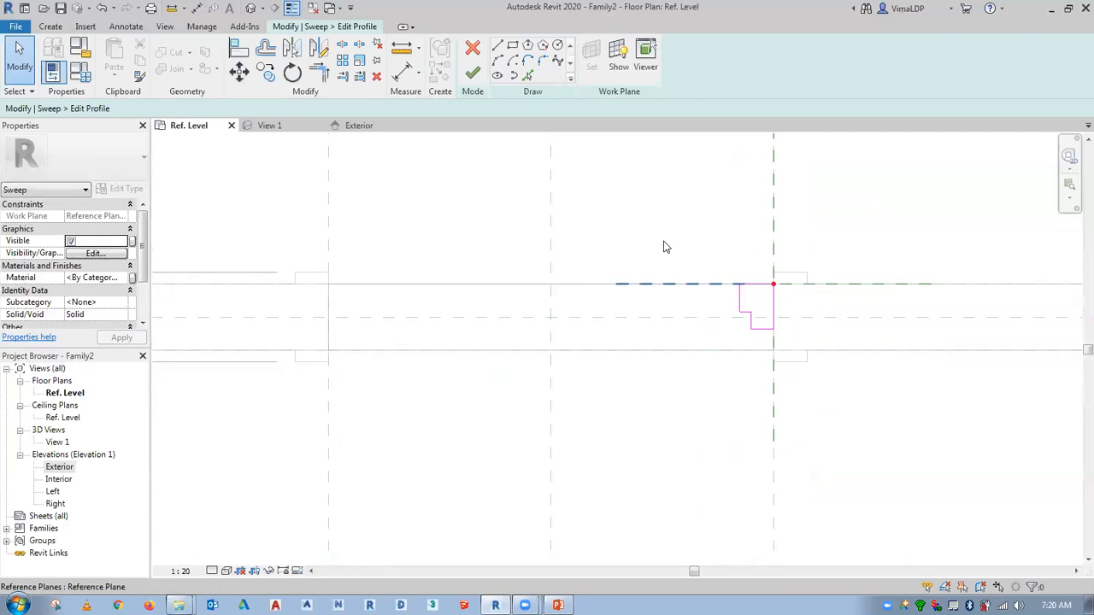
click(473, 73)
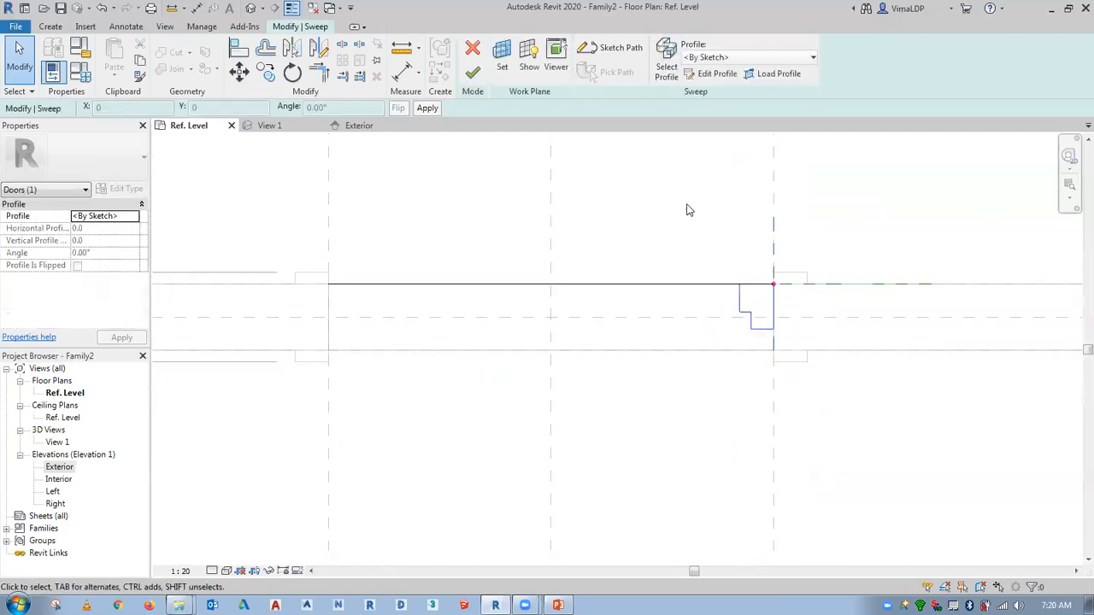
click(472, 72)
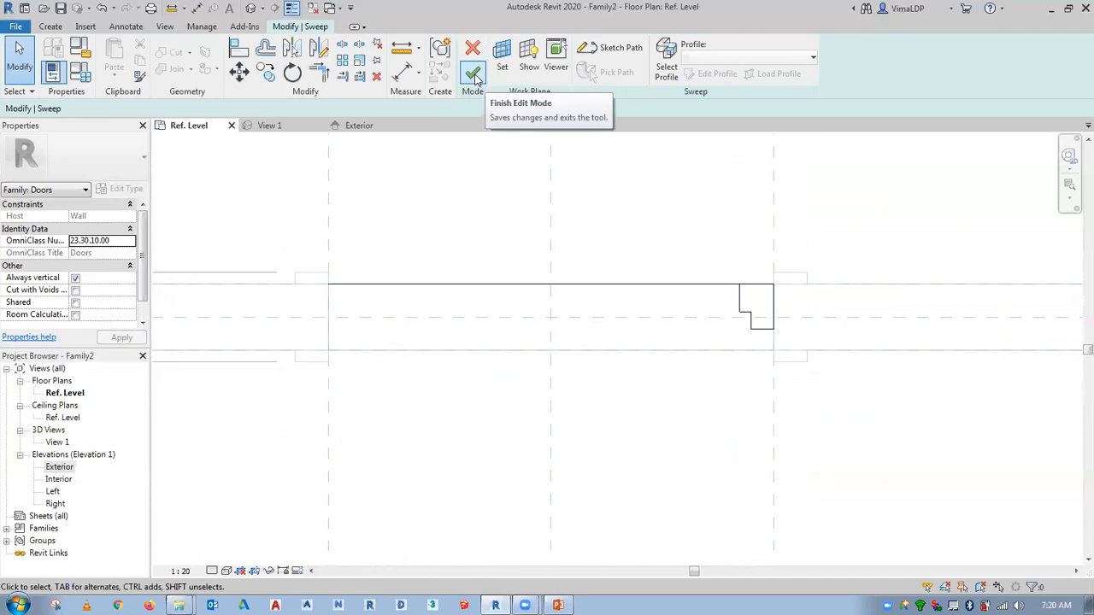
scroll(147, 301, down, 1)
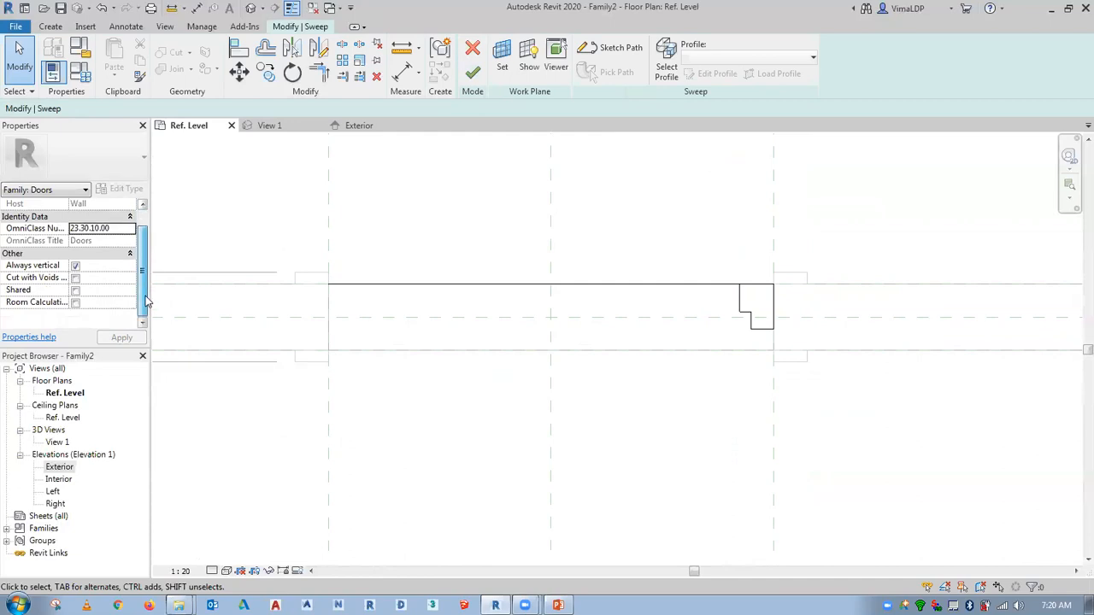
scroll(143, 285, up, 1)
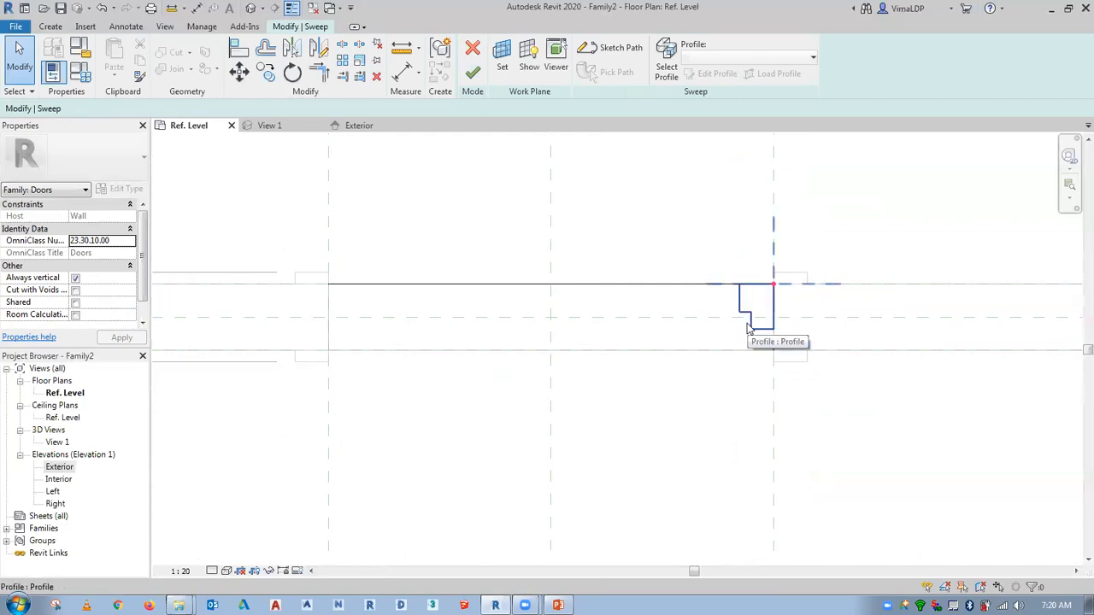
click(472, 76)
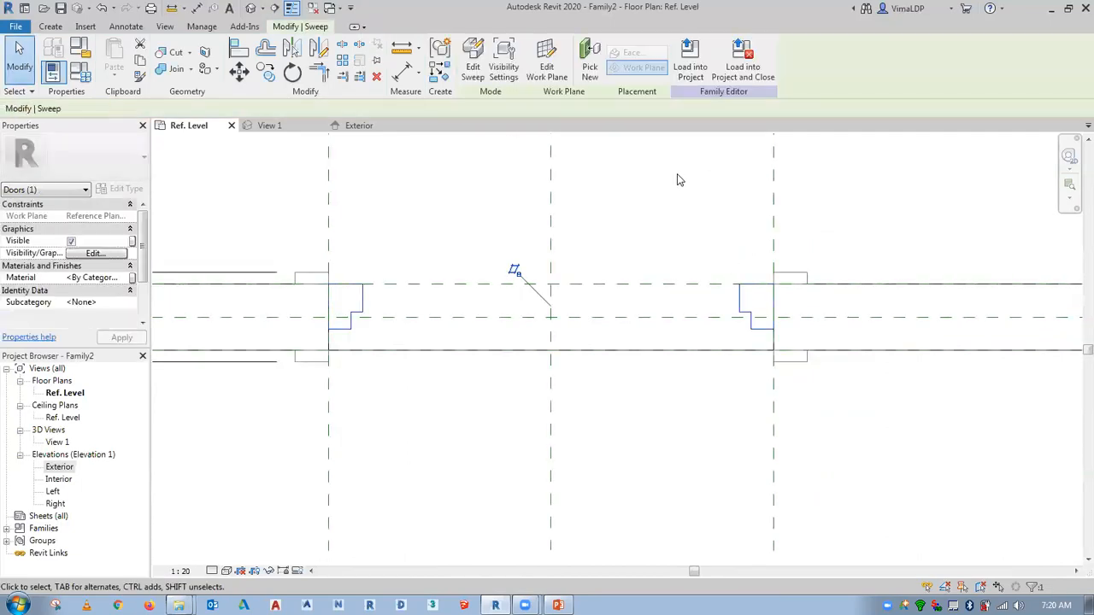
click(405, 416)
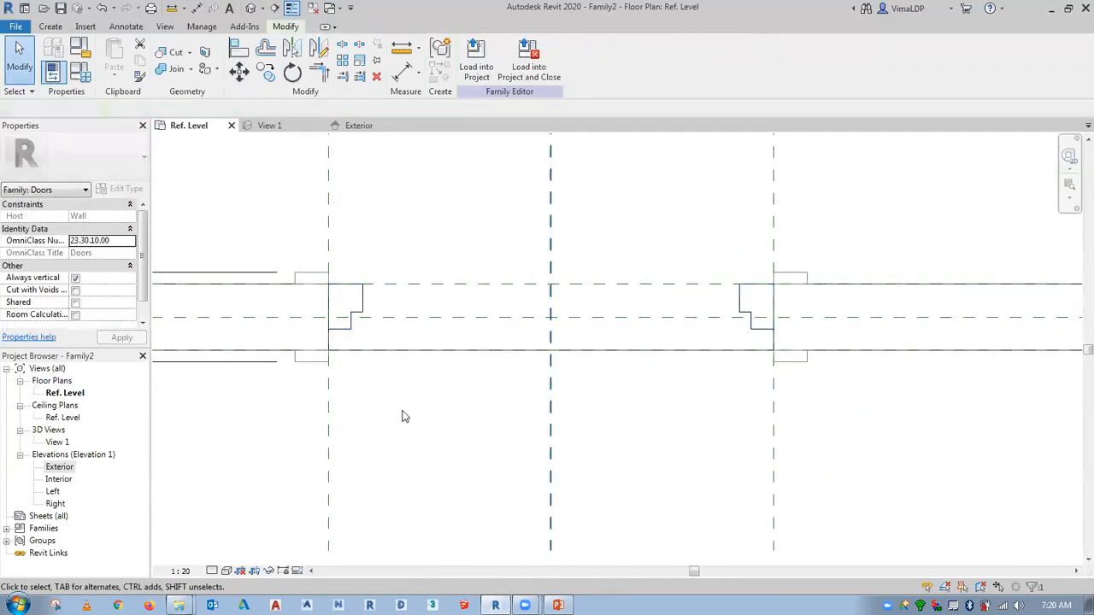
Examine the stepped frame sweep in the 3D view, checking its jambs and base at the door opening.
click(275, 125)
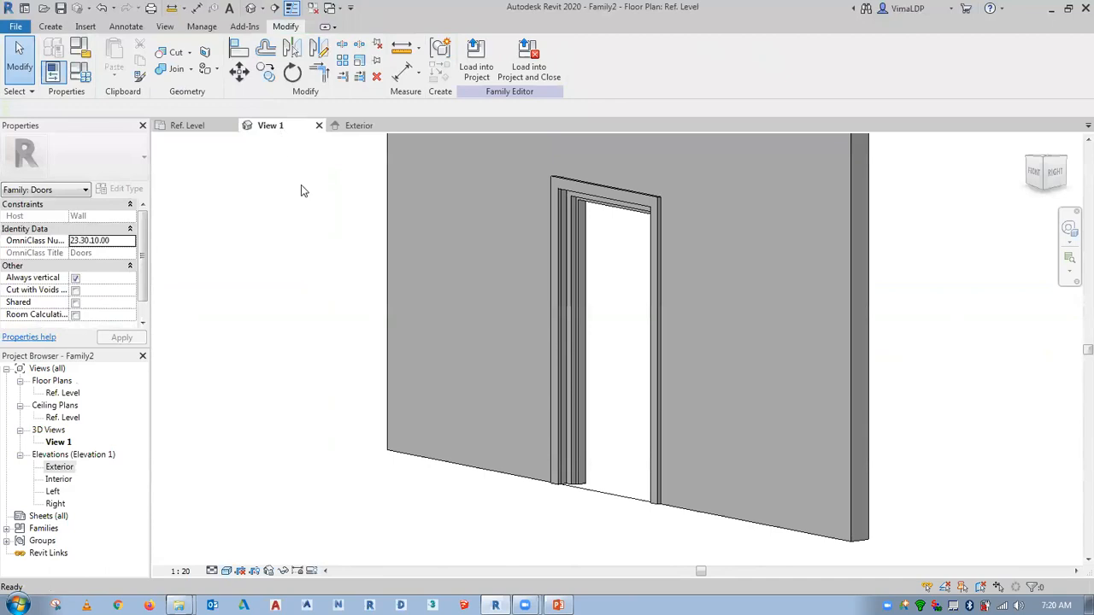
click(574, 279)
scroll(567, 442, up, 5)
click(562, 439)
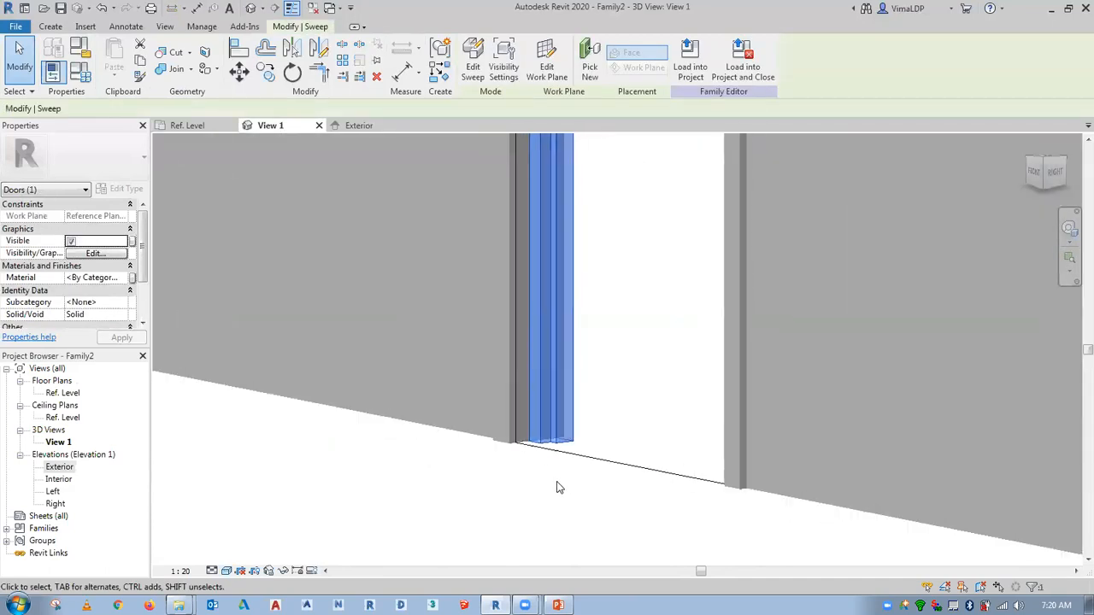
scroll(562, 484, down, 6)
scroll(566, 299, up, 4)
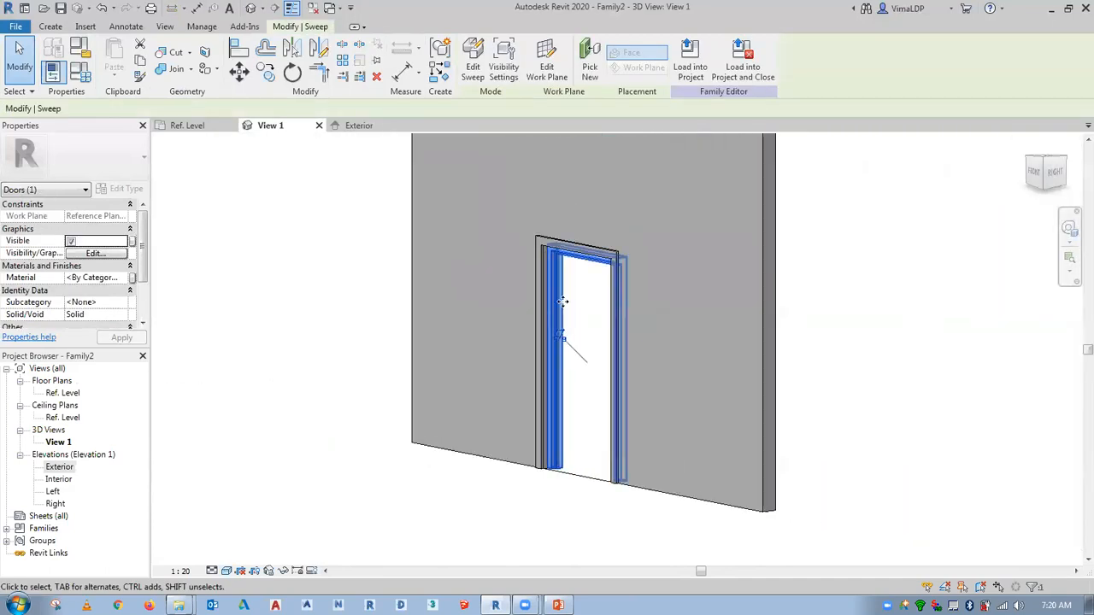
scroll(596, 296, down, 4)
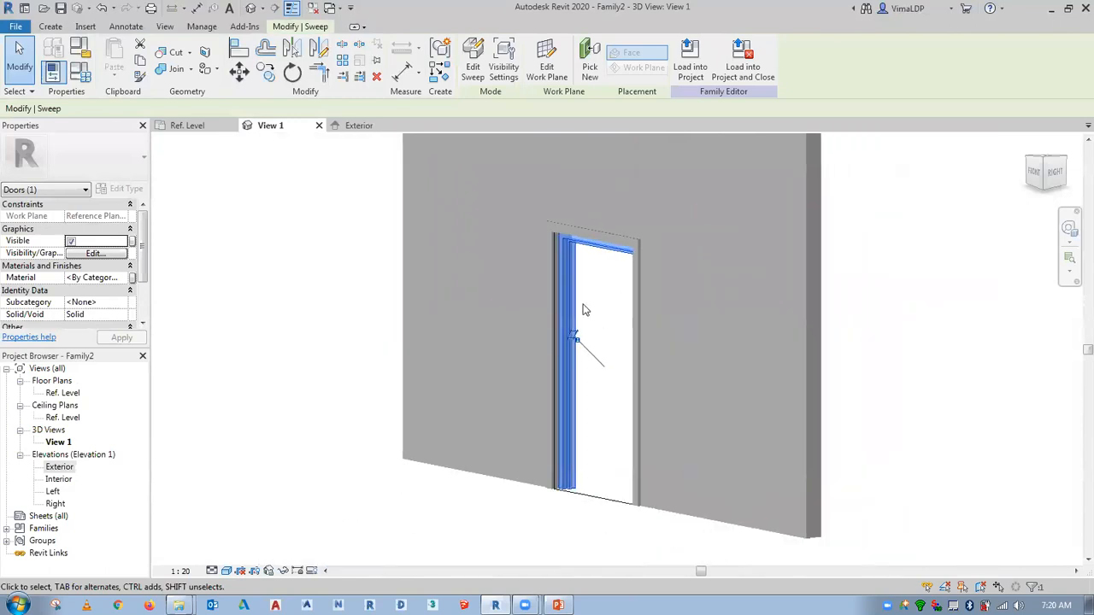
click(183, 126)
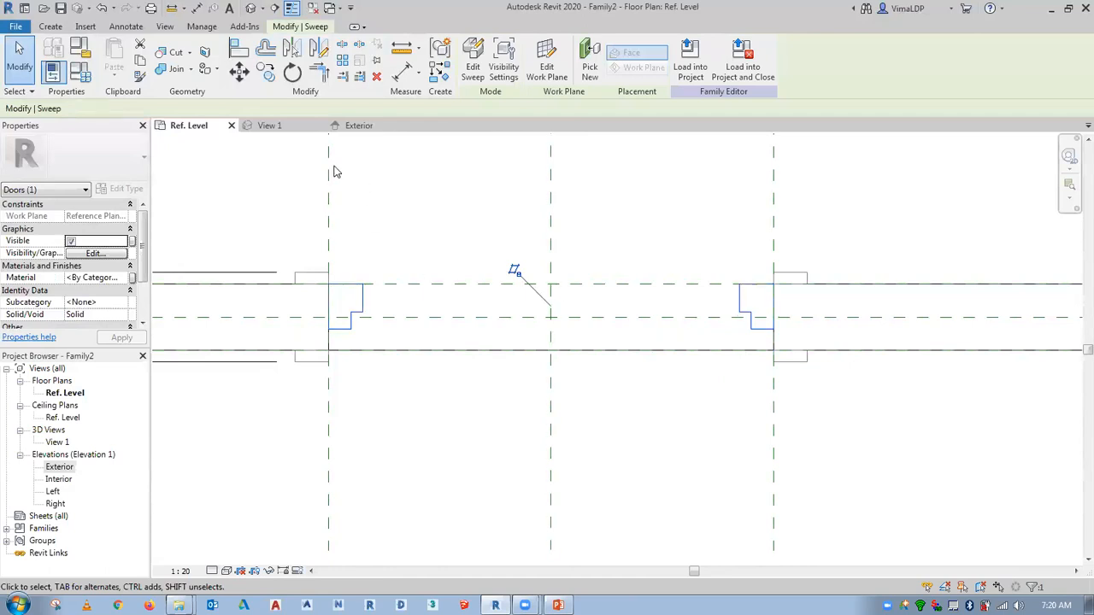
click(264, 126)
click(593, 509)
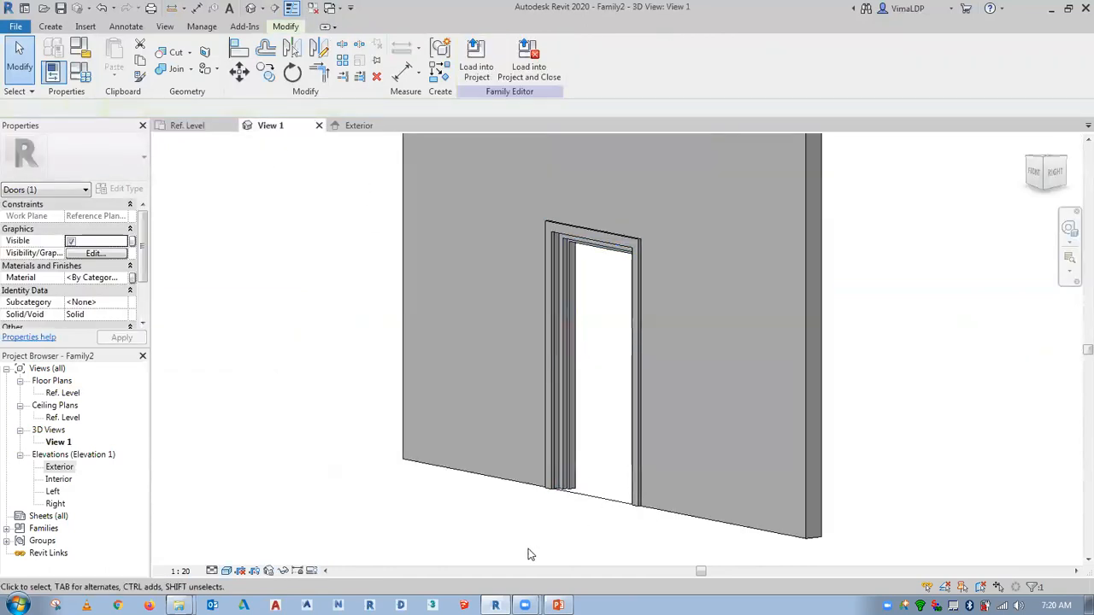
scroll(701, 487, up, 5)
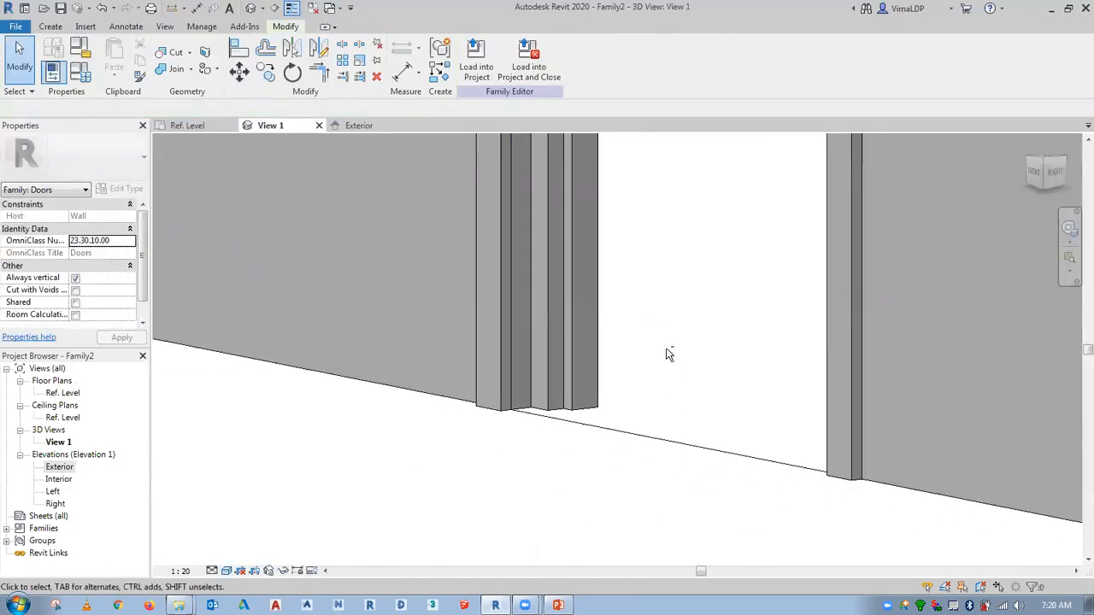
scroll(683, 431, down, 5)
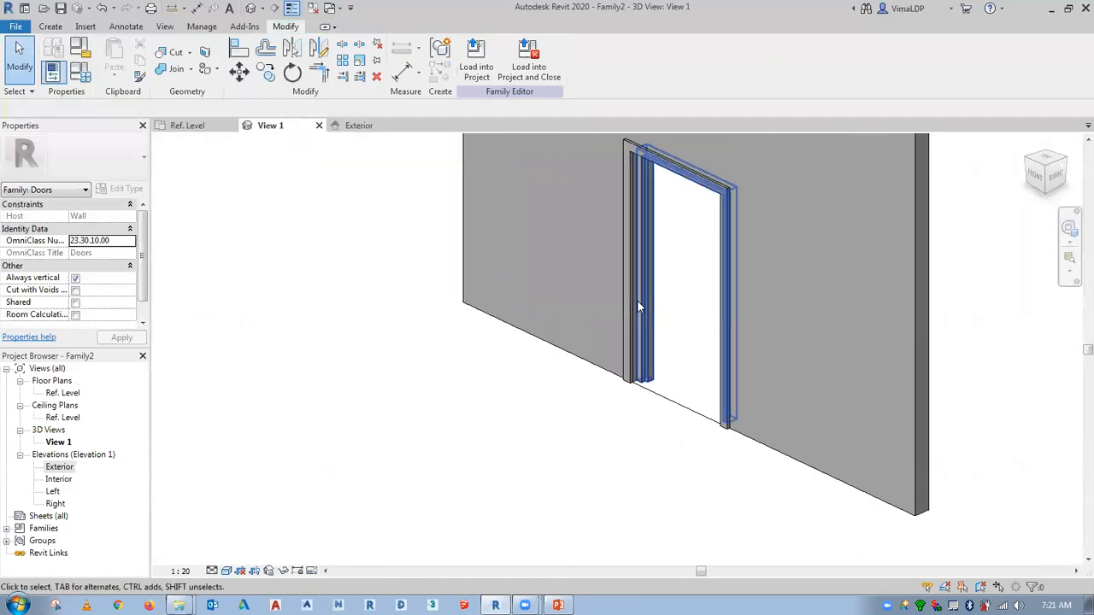
shift+middle_drag(786, 461, 1036, 545)
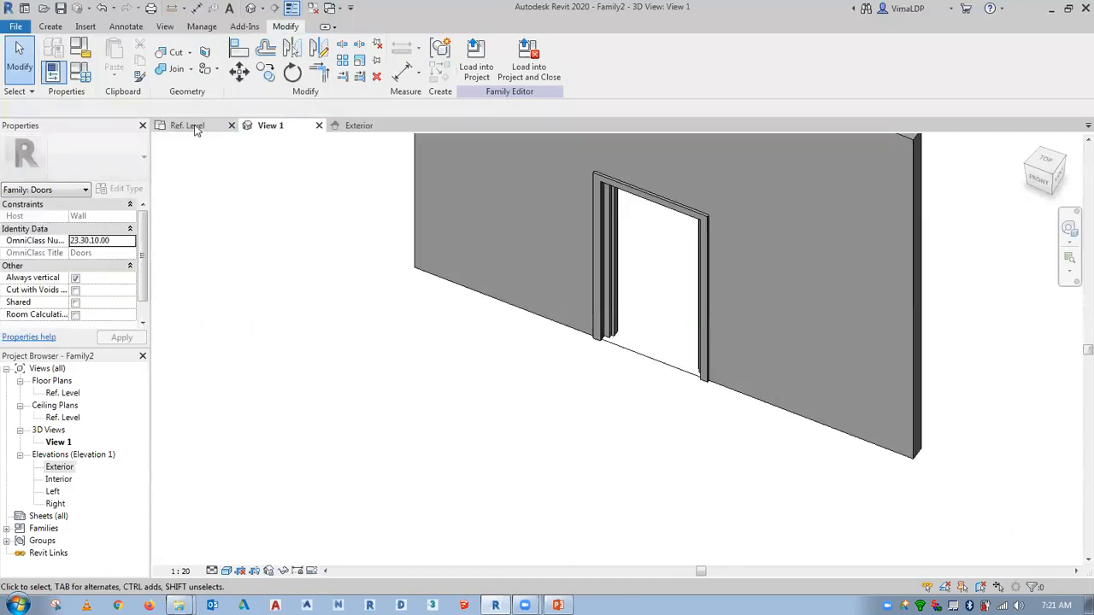
In the Ref. Level plan, associate the frame sweep's material with a new type-based family parameter named Fr_mat, grouped under Materials and Finishes.
click(190, 126)
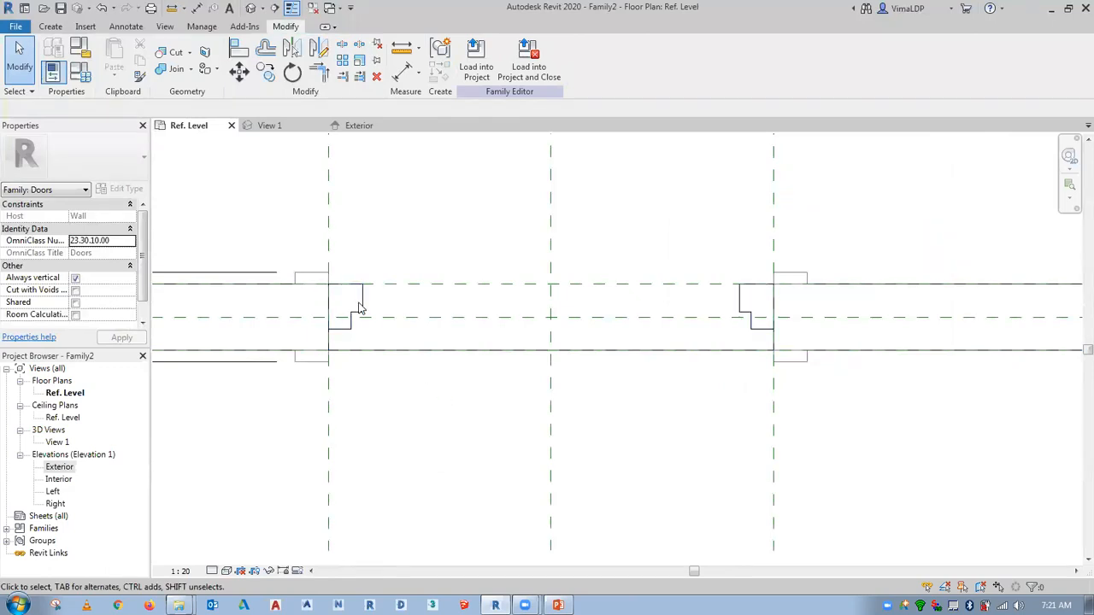
click(359, 309)
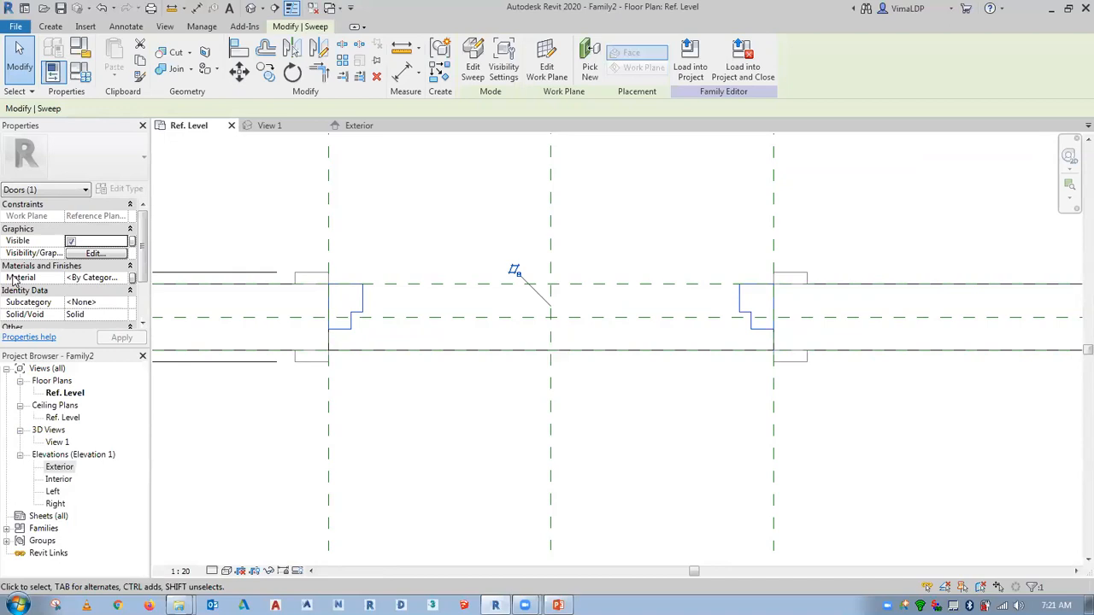
click(133, 279)
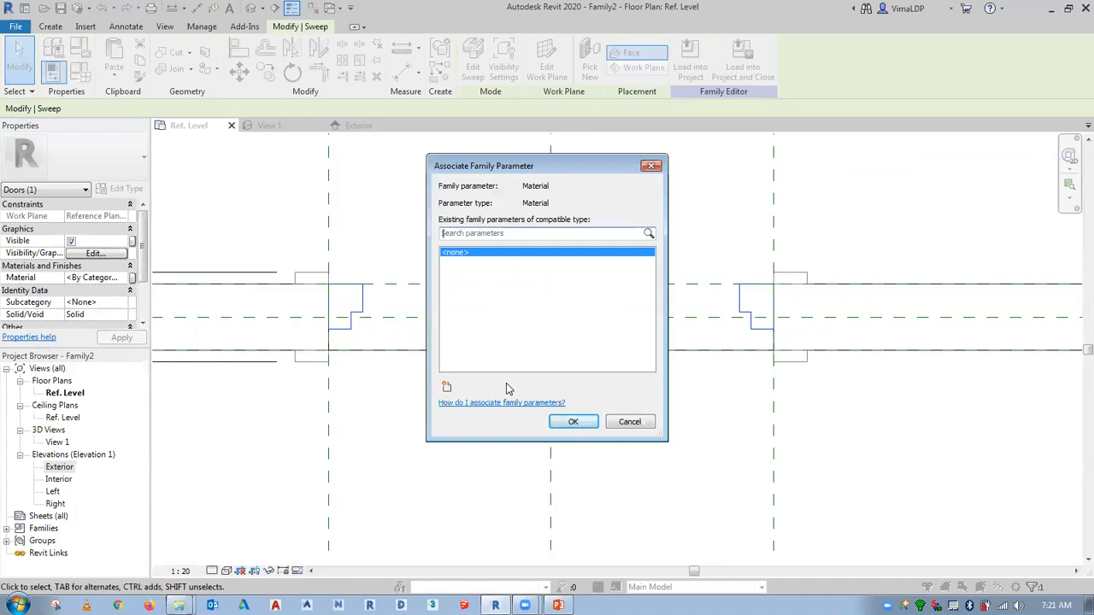
click(446, 388)
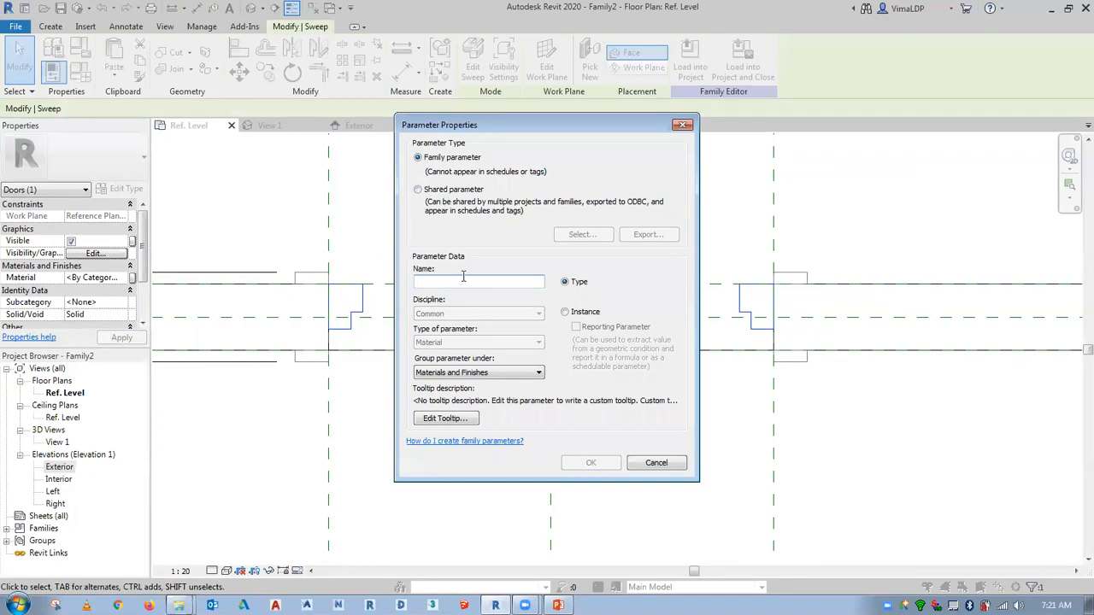
text(Fr_)
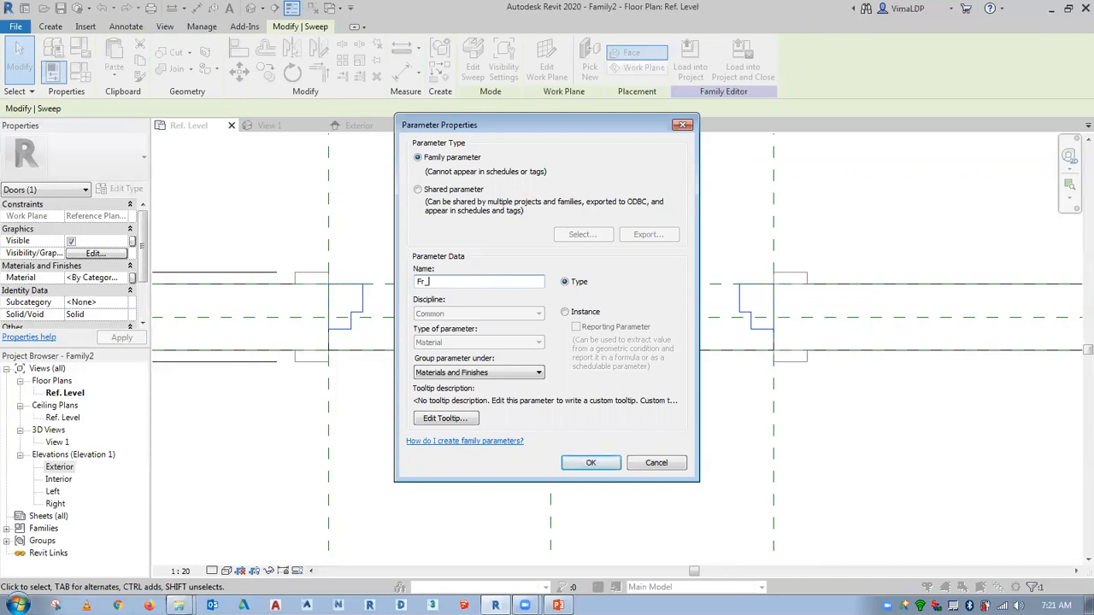
text(mat)
click(590, 462)
click(573, 421)
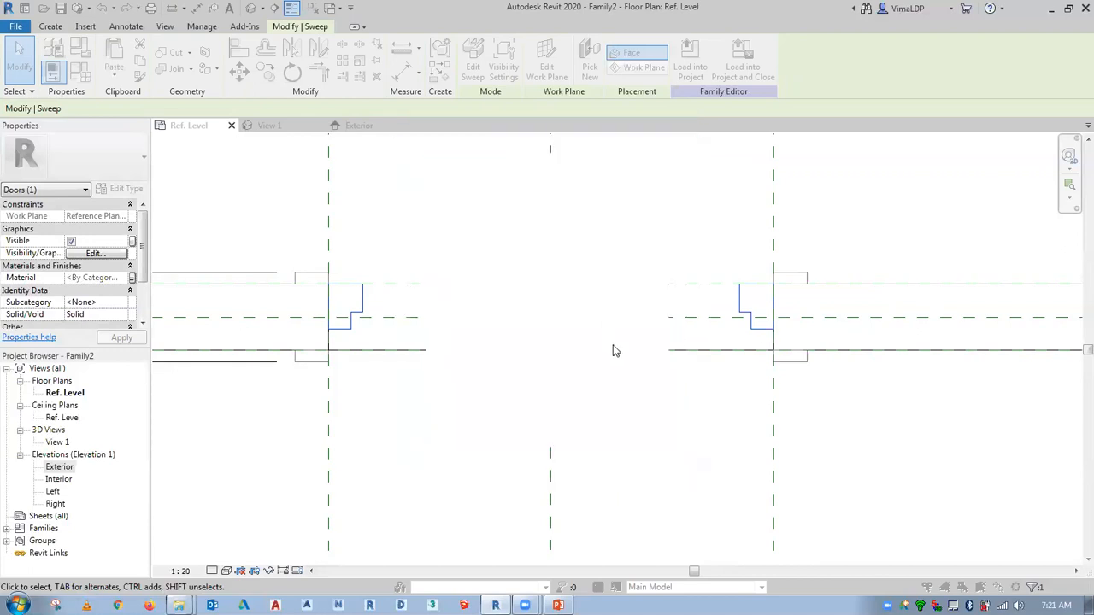
Review the frame sweep's visibility settings for view directions and detail levels, leaving them as they are.
scroll(547, 401, down, 2)
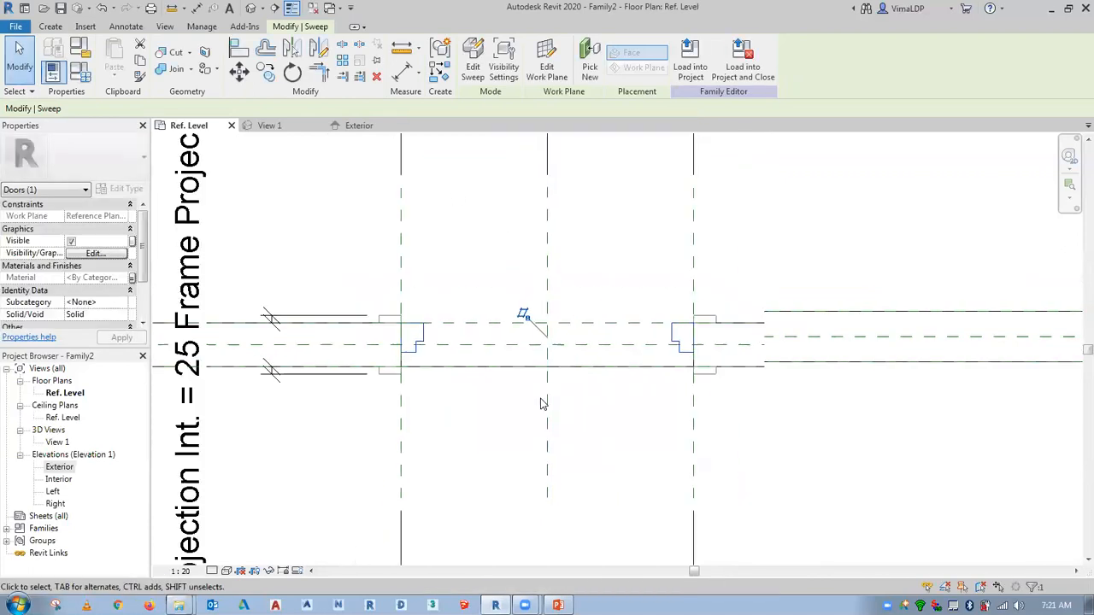
scroll(440, 267, down, 2)
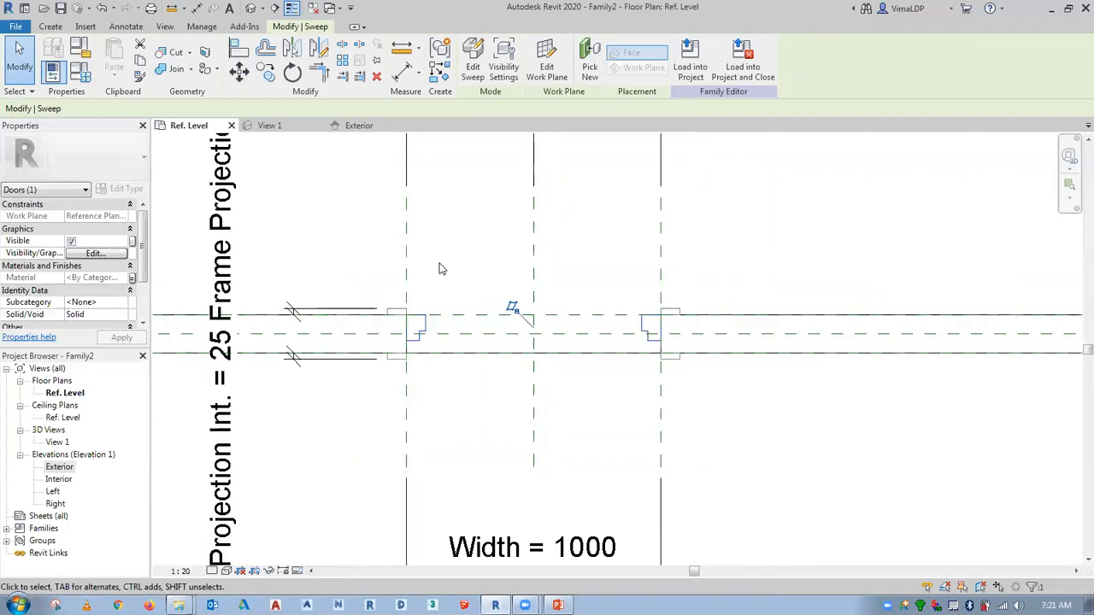
scroll(433, 402, up, 2)
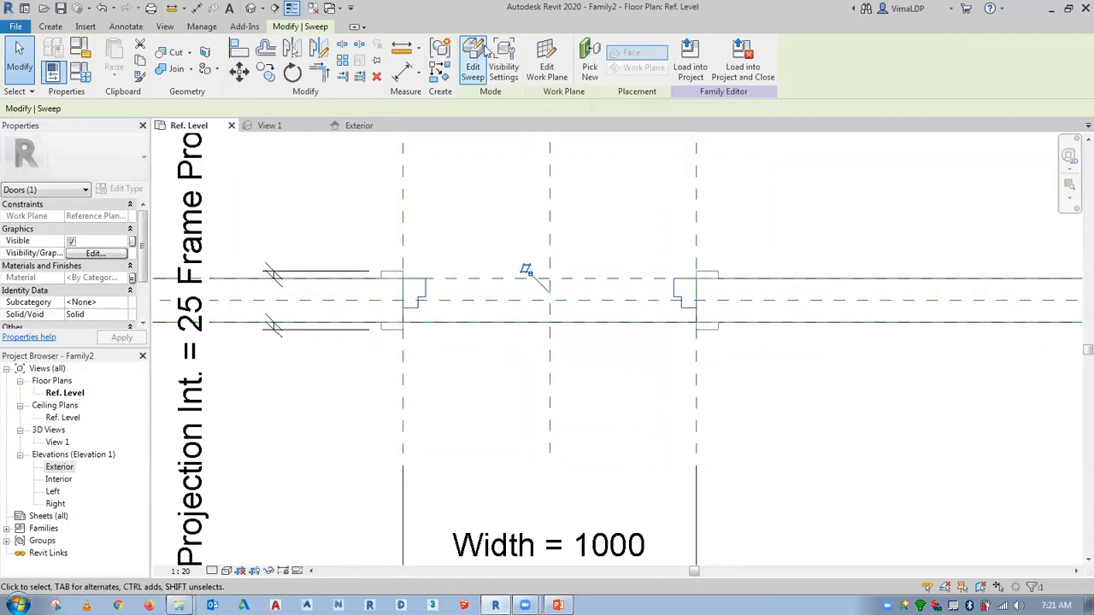
scroll(640, 410, down, 2)
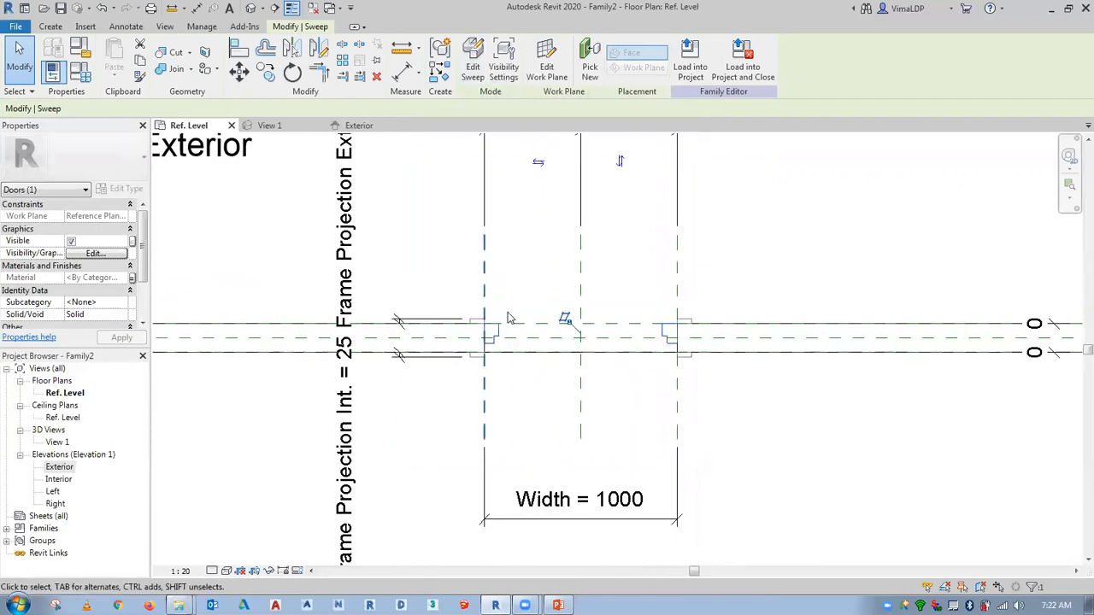
click(526, 257)
click(495, 334)
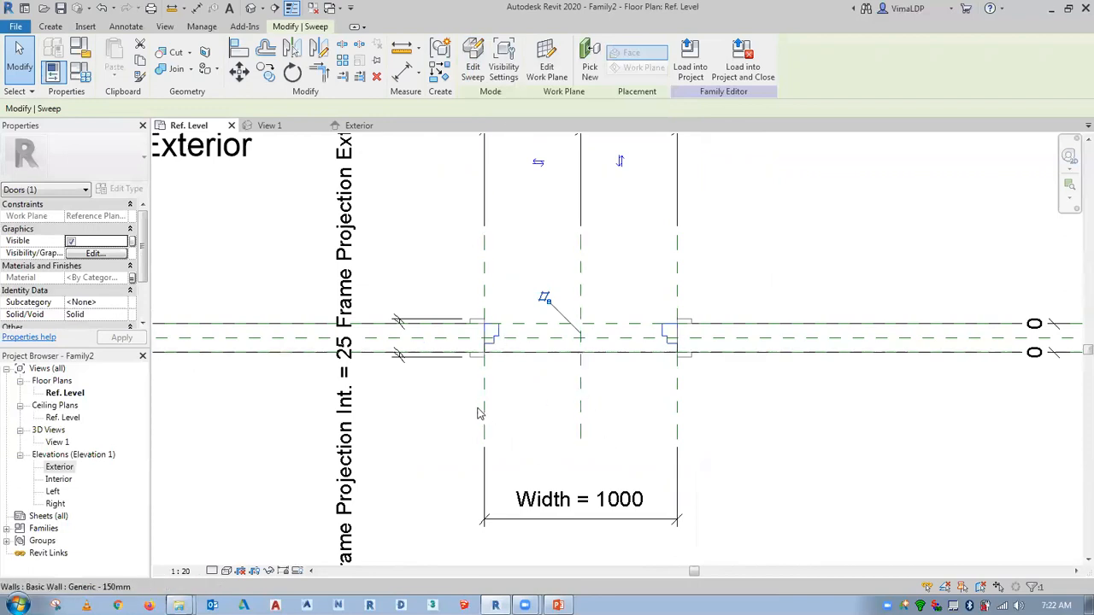
click(504, 77)
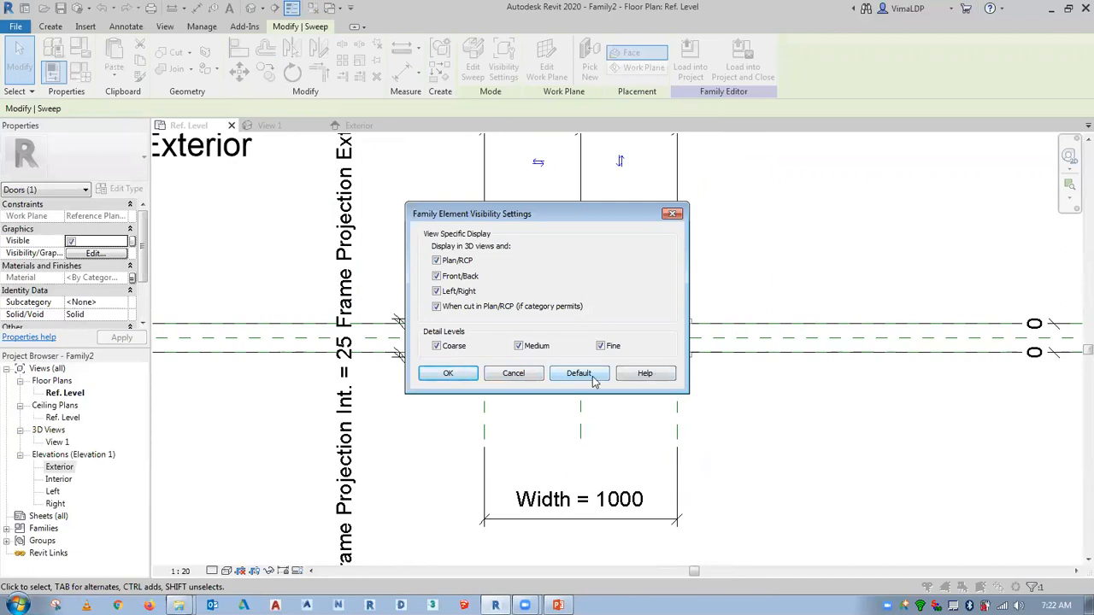
key(Escape)
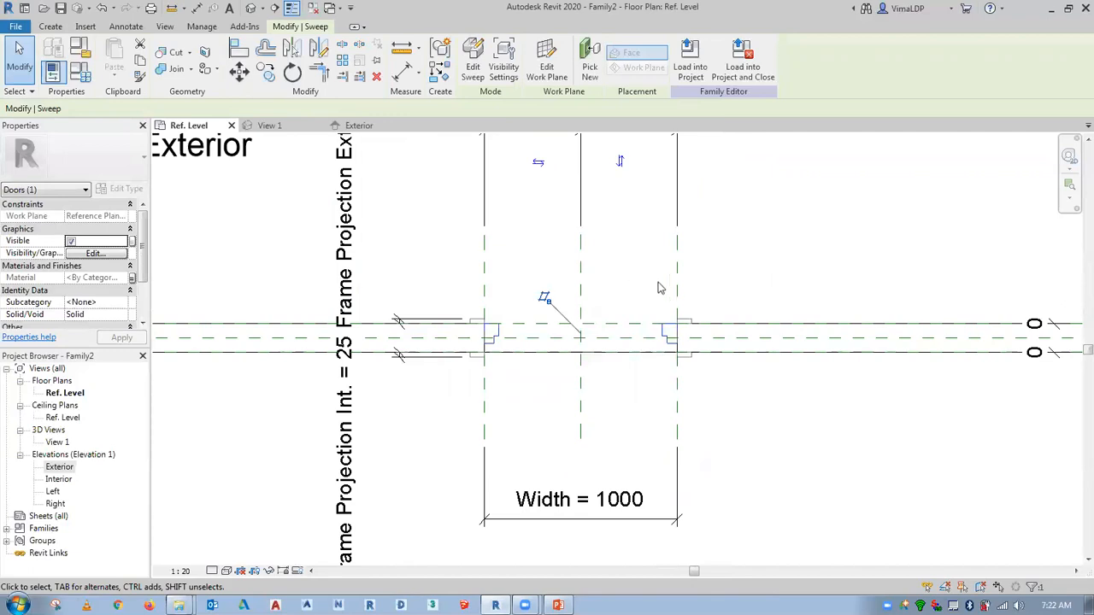
click(625, 248)
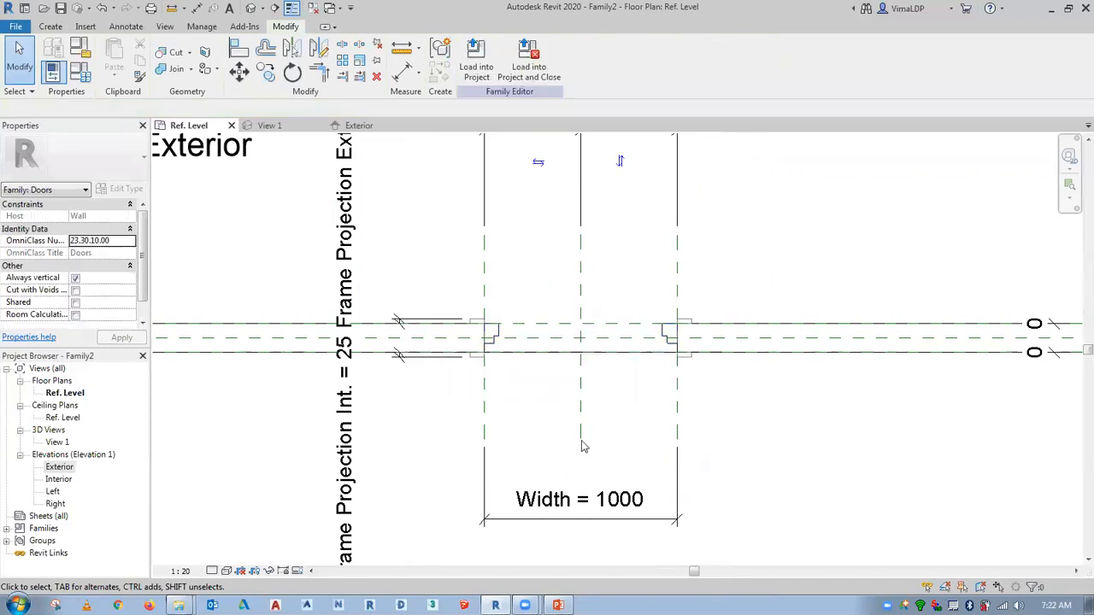
Review the line subcategories offered for symbolic lines in the plan, including Panel and Plan Swing, without drawing anything.
scroll(604, 381, up, 2)
scroll(647, 321, up, 1)
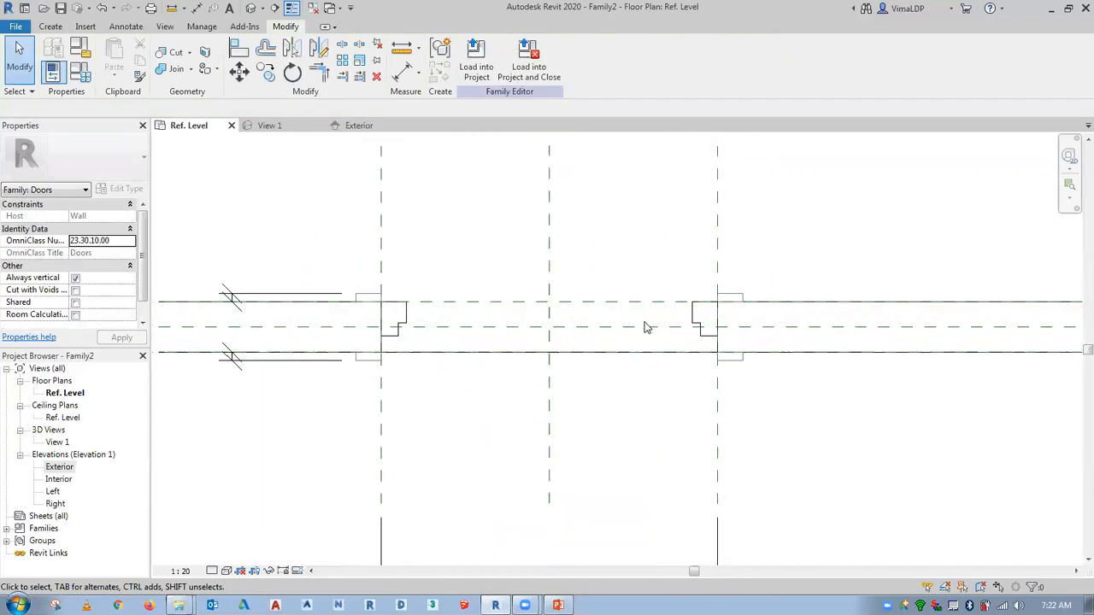
scroll(647, 327, down, 1)
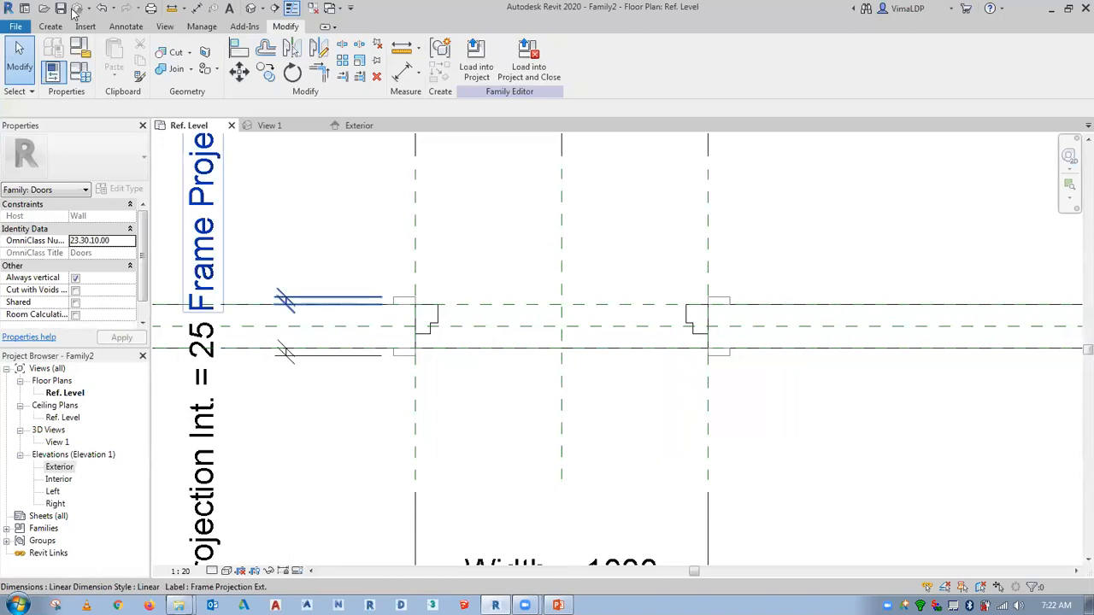
click(50, 27)
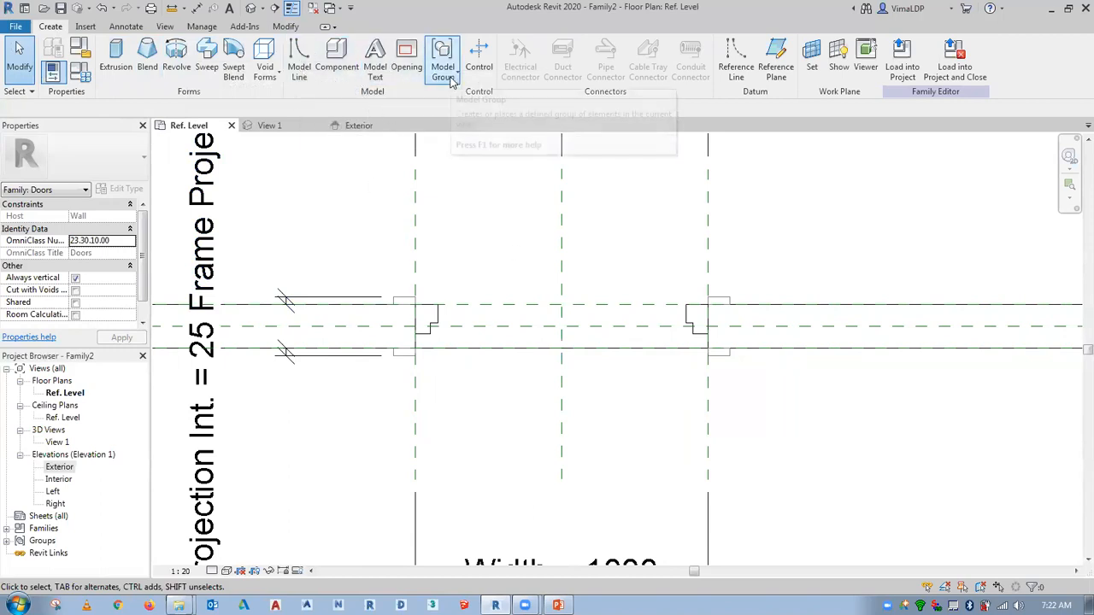
click(116, 27)
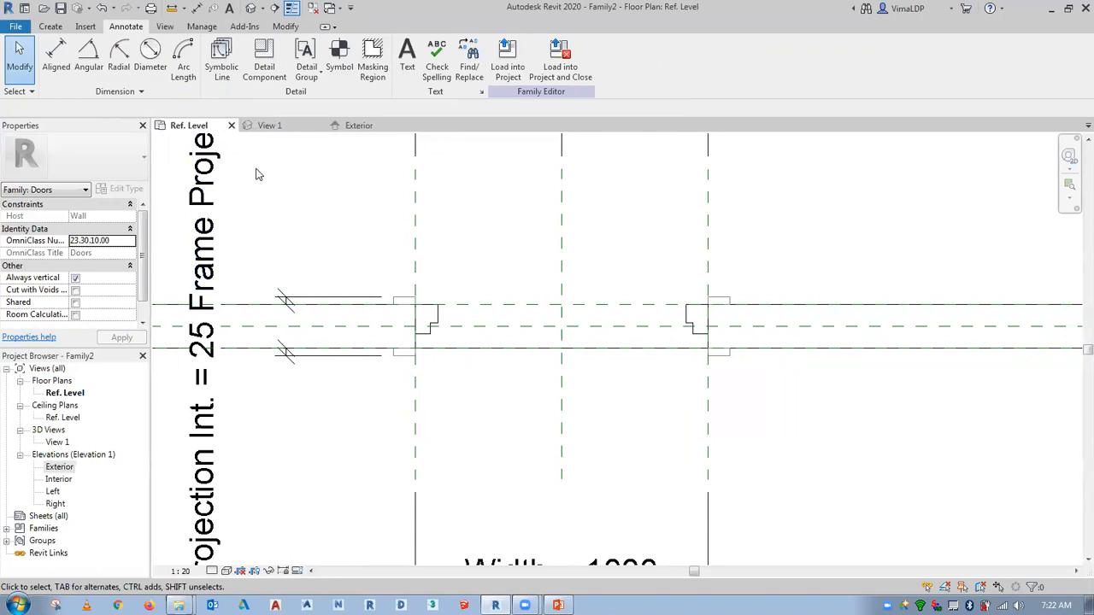
click(222, 58)
click(612, 66)
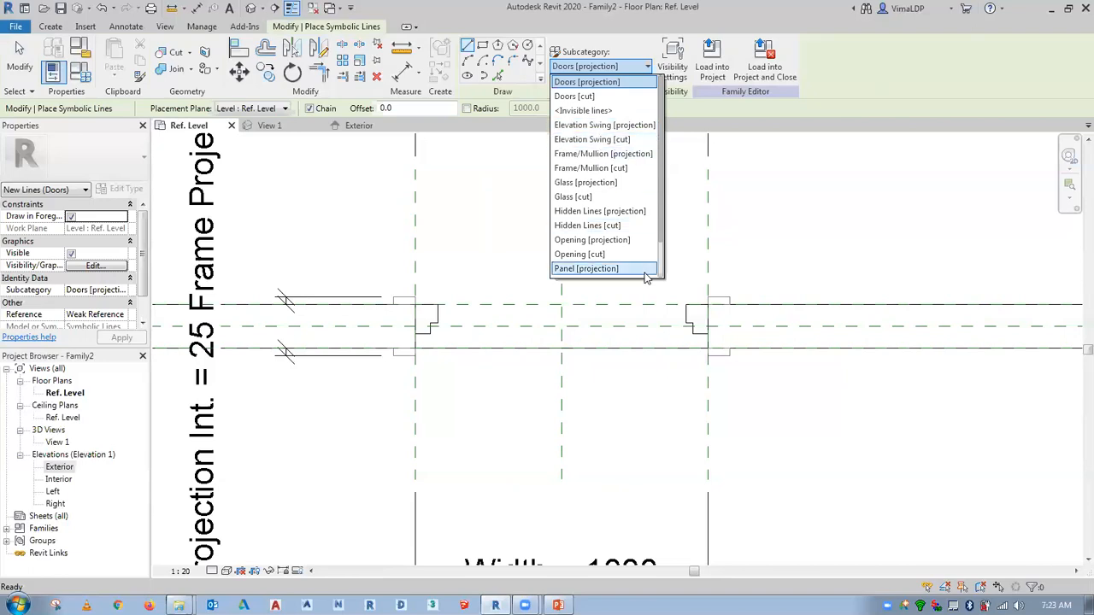
scroll(601, 267, down, 1)
drag(661, 219, 662, 259)
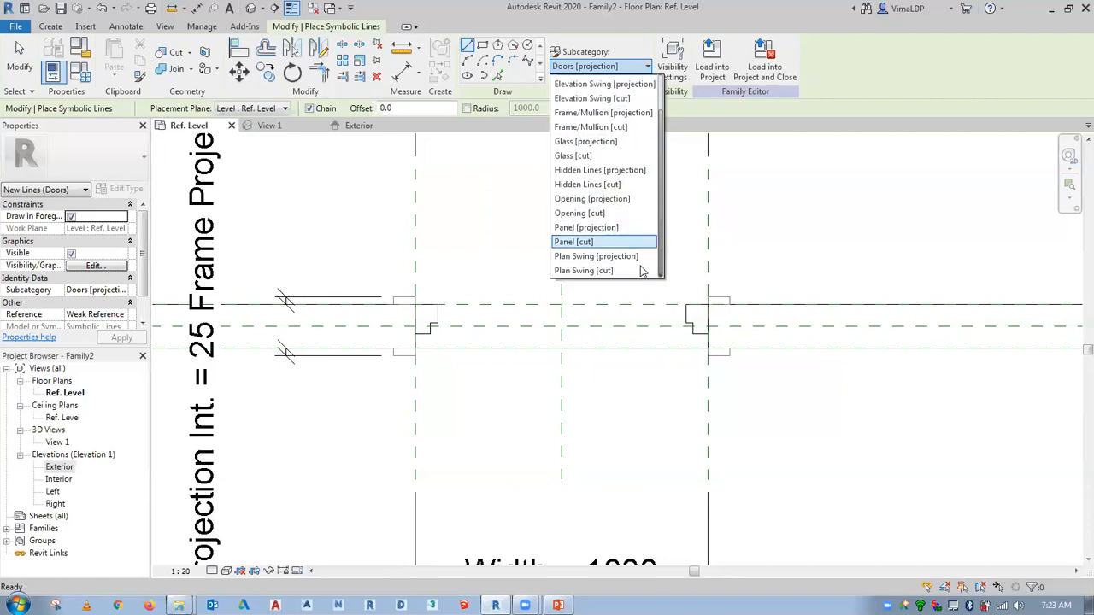
click(570, 260)
scroll(475, 249, down, 1)
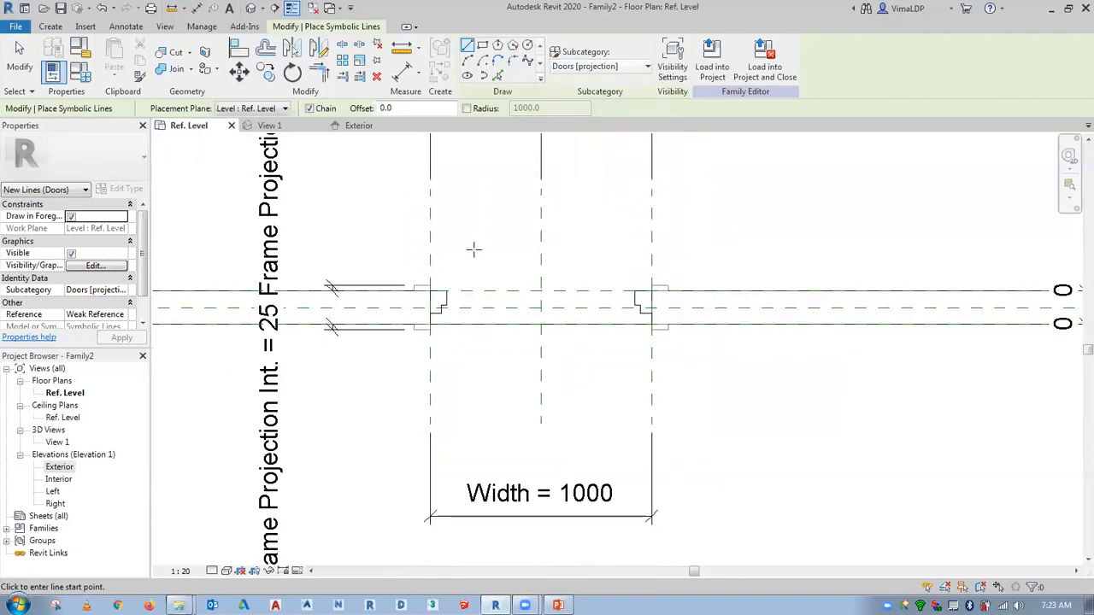
click(12, 56)
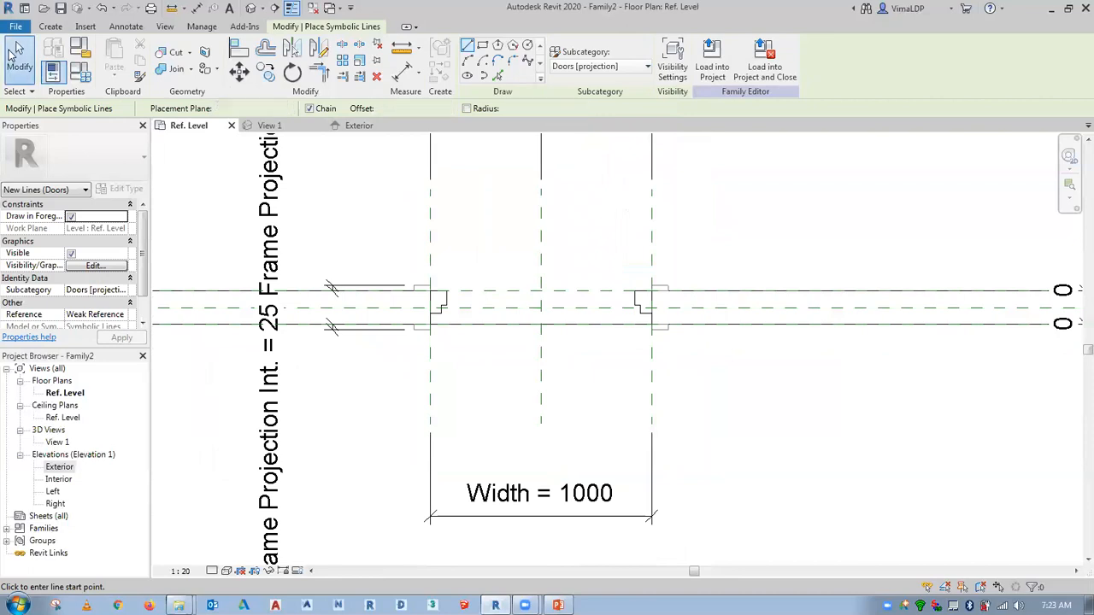
click(266, 126)
scroll(630, 288, up, 3)
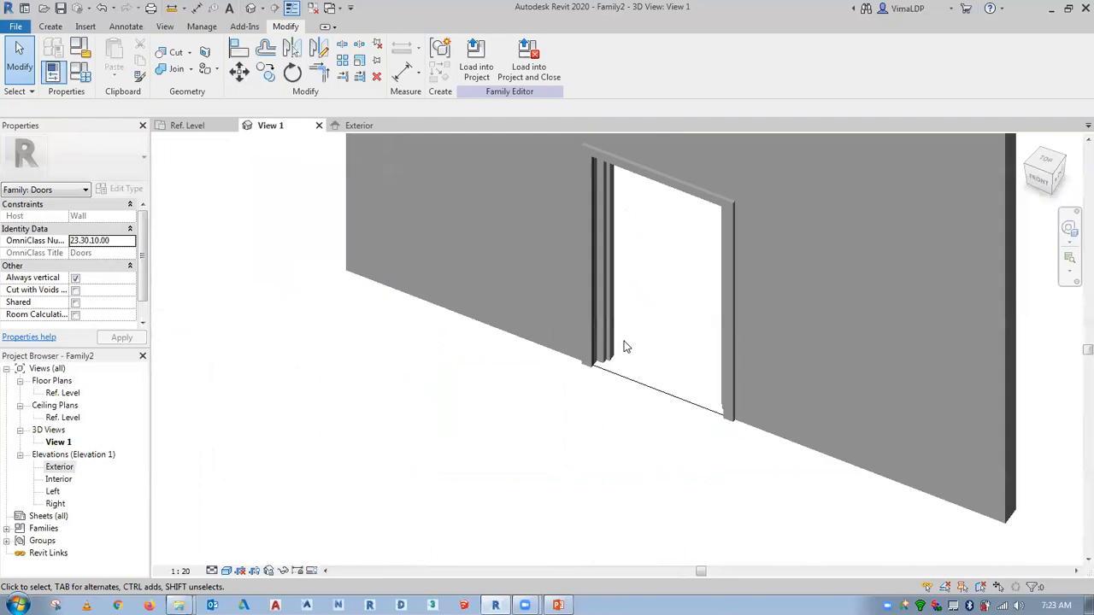
scroll(624, 346, down, 1)
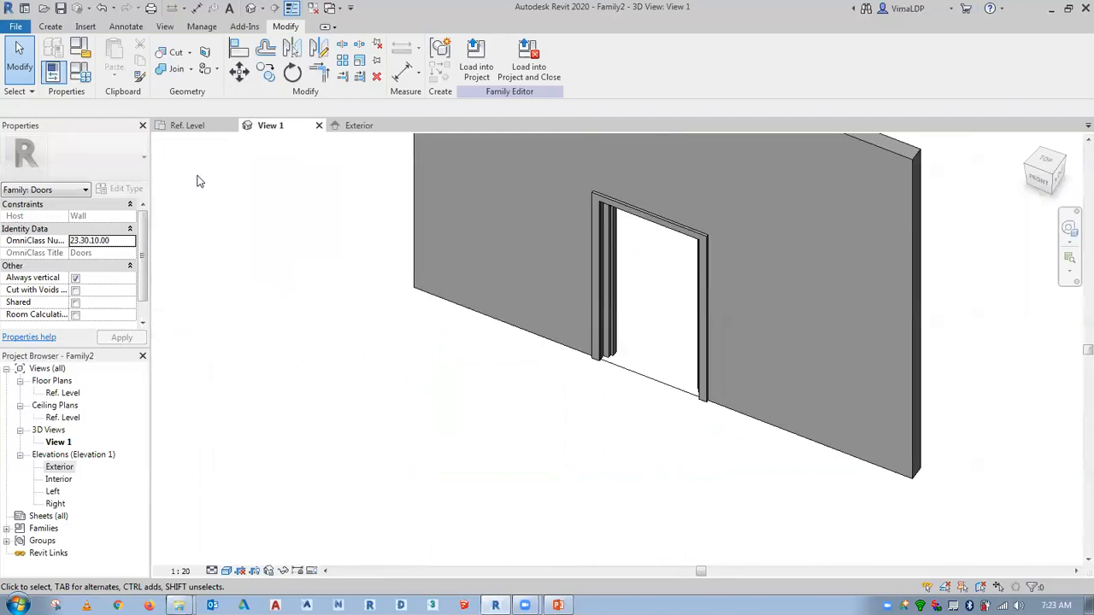
Start an extrusion in the Ref. Level plan and review the named reference planes offered for its work plane.
click(177, 125)
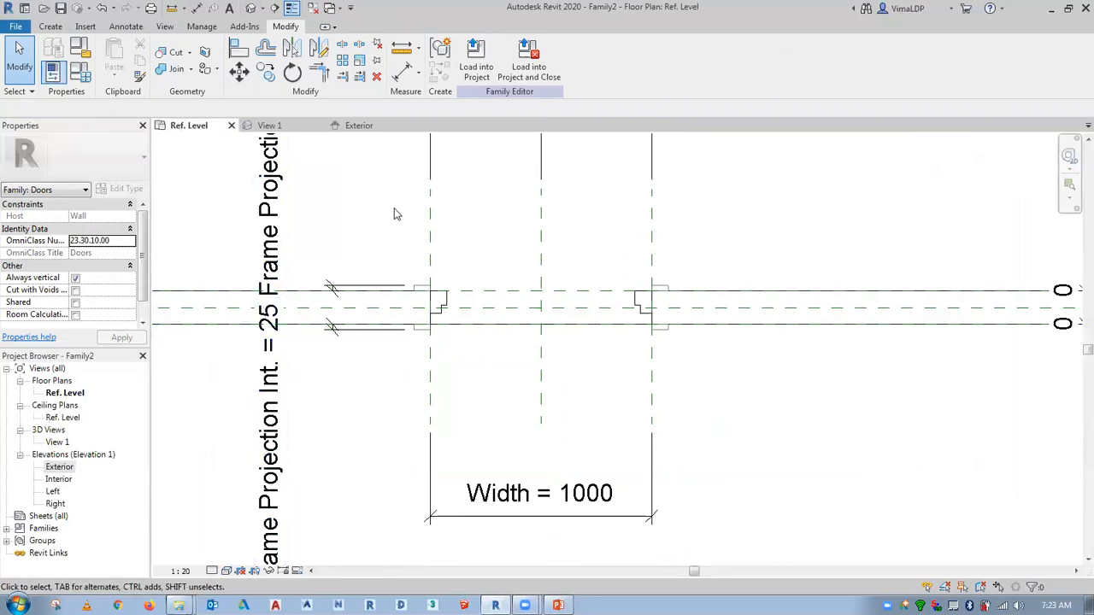
click(51, 28)
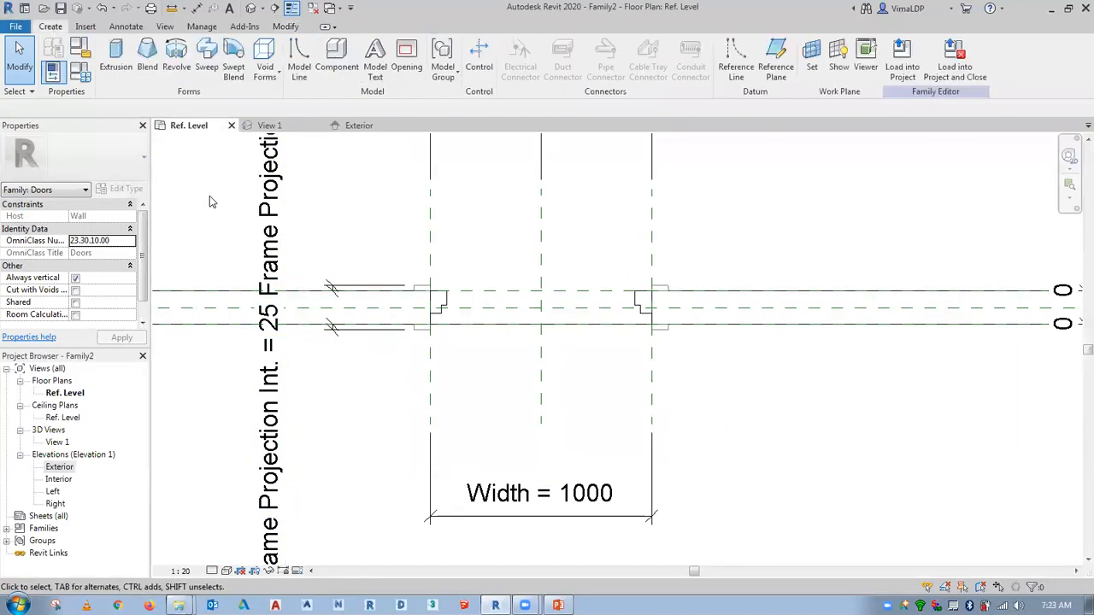
click(131, 63)
scroll(512, 349, up, 1)
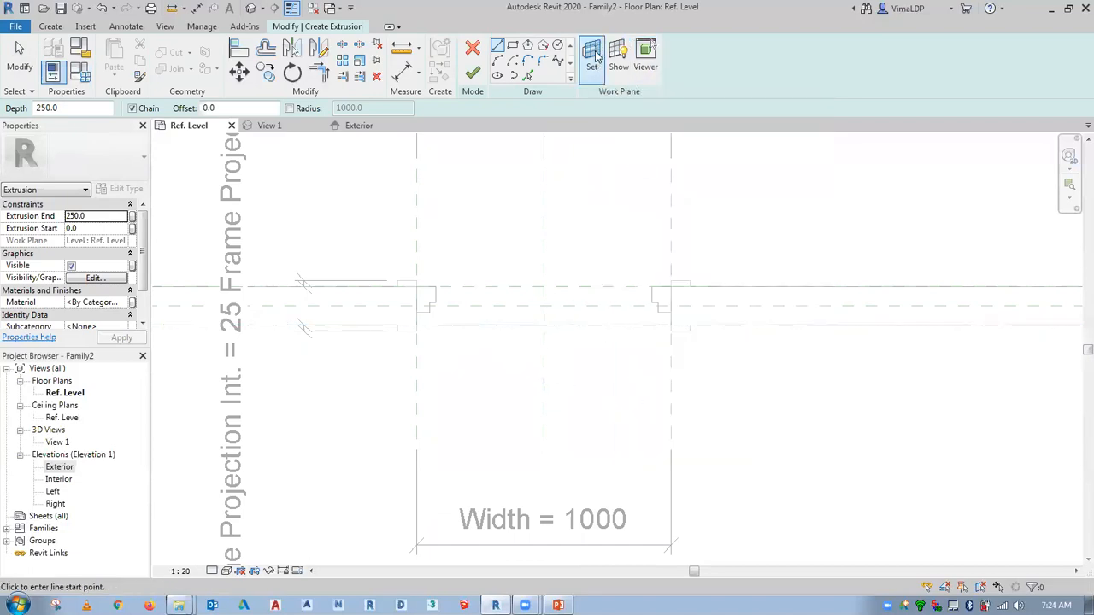
click(593, 55)
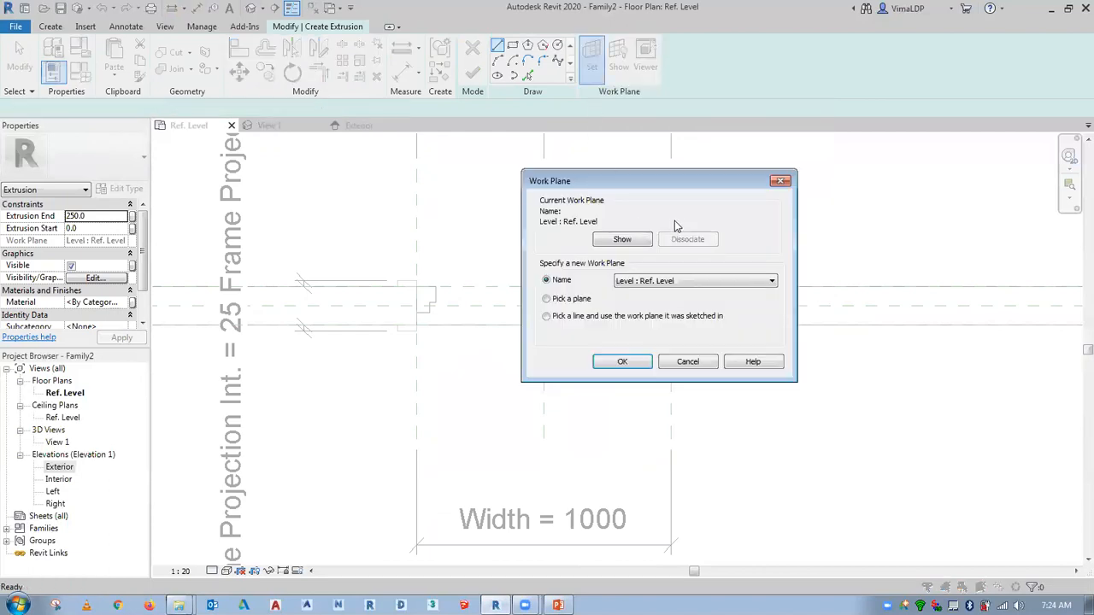
drag(647, 182, 829, 110)
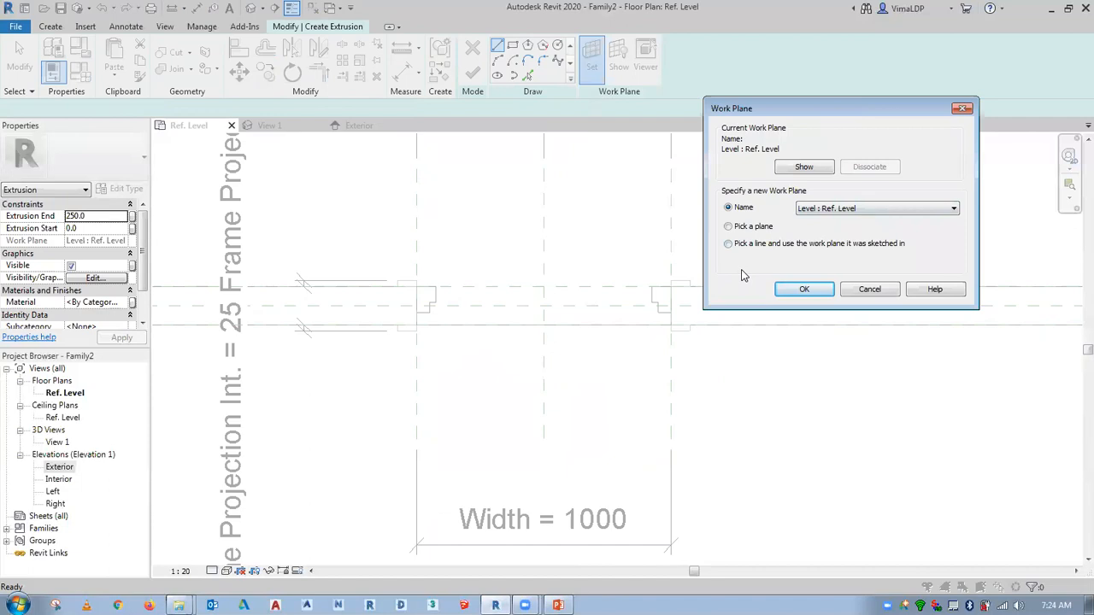
click(883, 210)
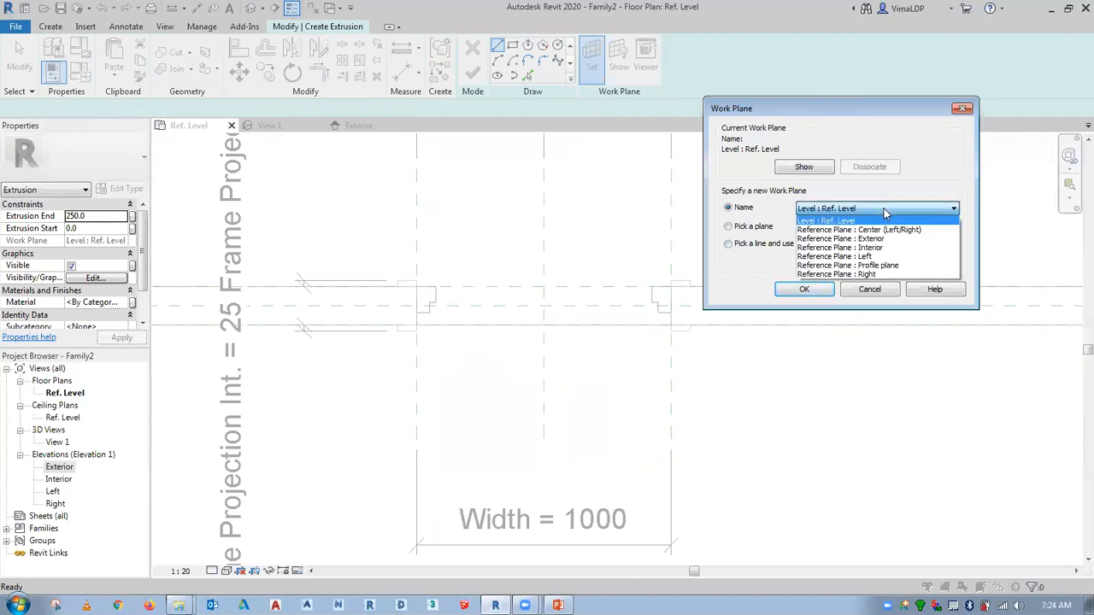
click(877, 209)
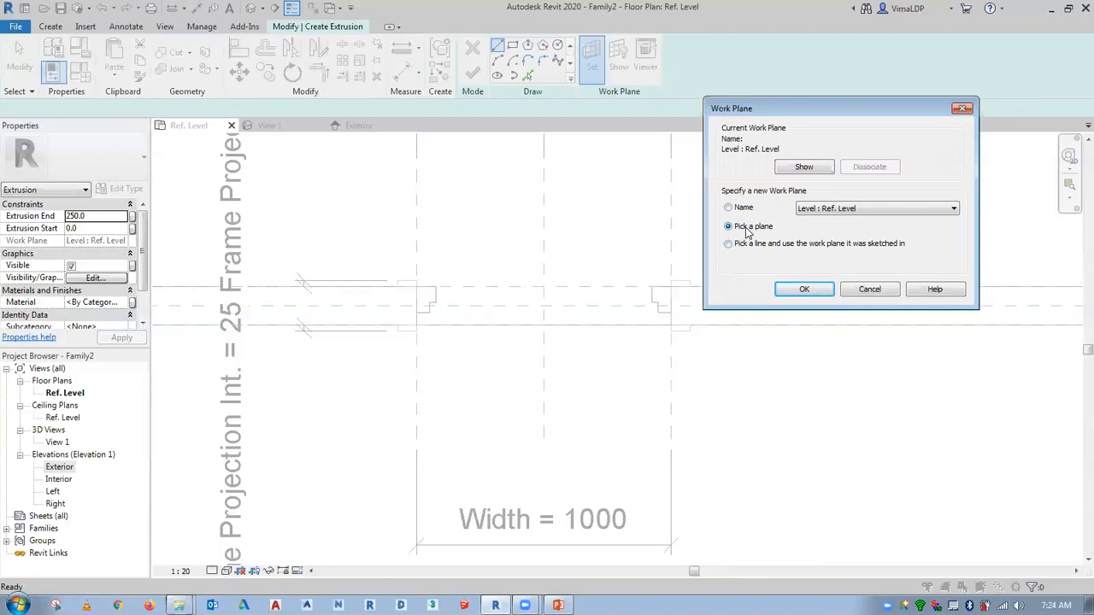
Pick the frame sweep's notch face as the extrusion's work plane and open the Interior elevation for sketching.
click(802, 289)
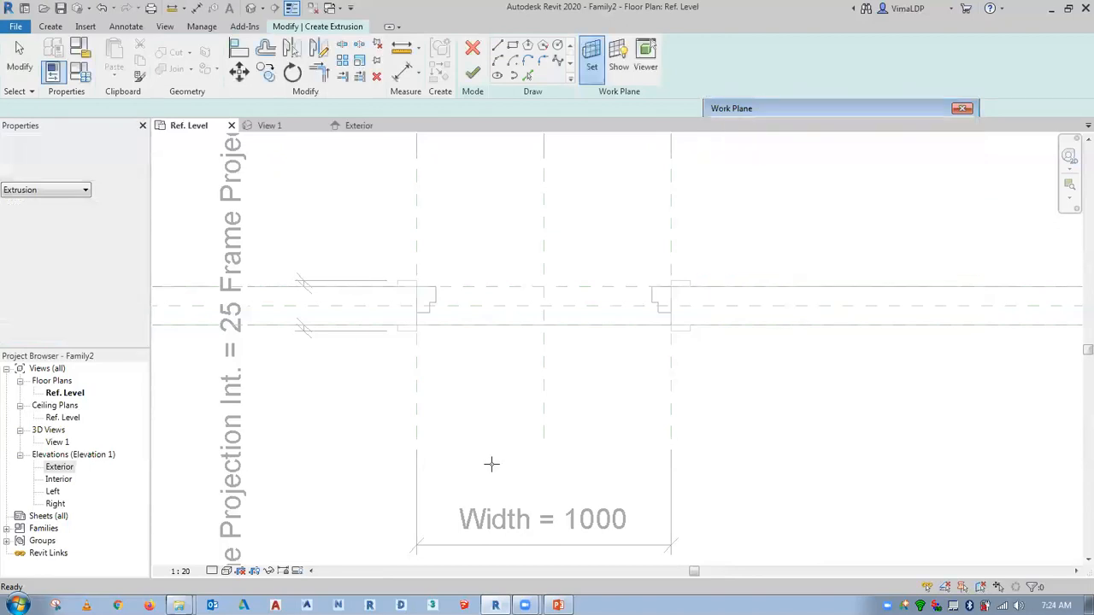
scroll(458, 325, up, 3)
scroll(457, 325, up, 2)
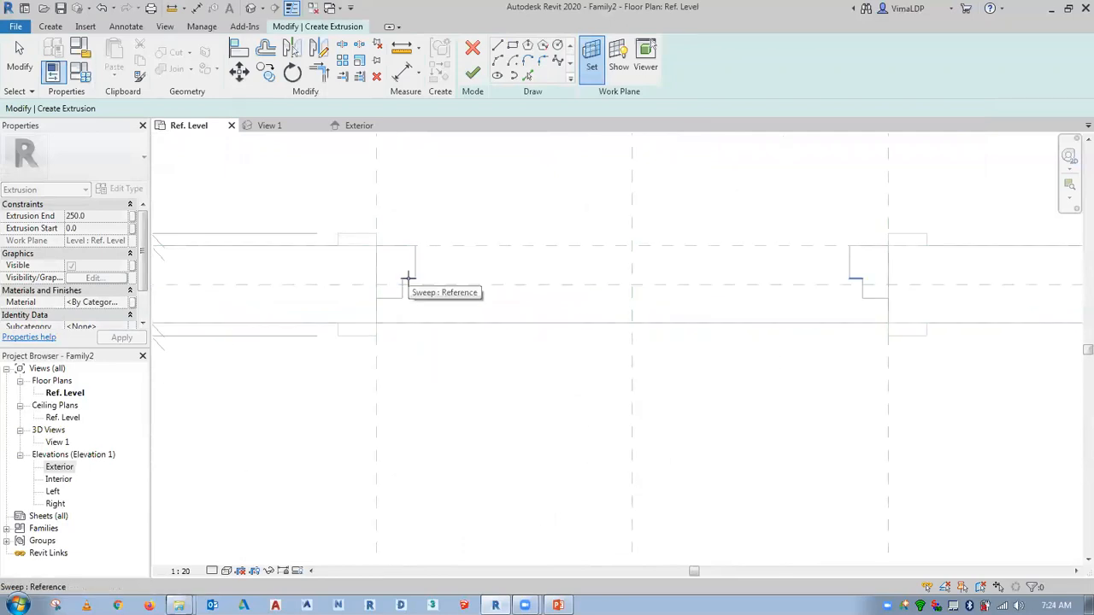
scroll(408, 278, up, 2)
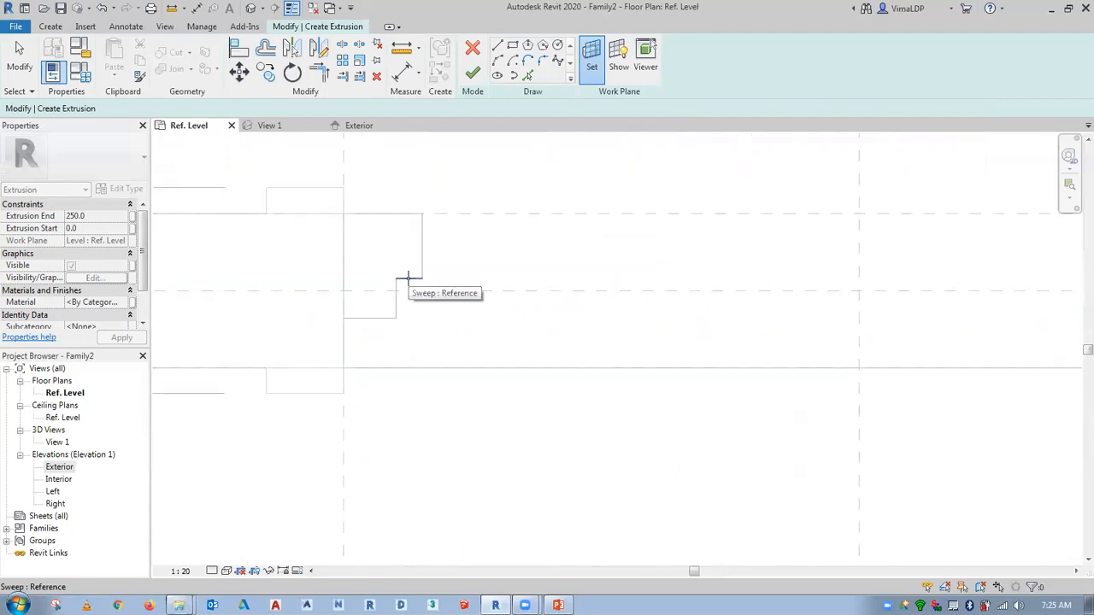
click(408, 278)
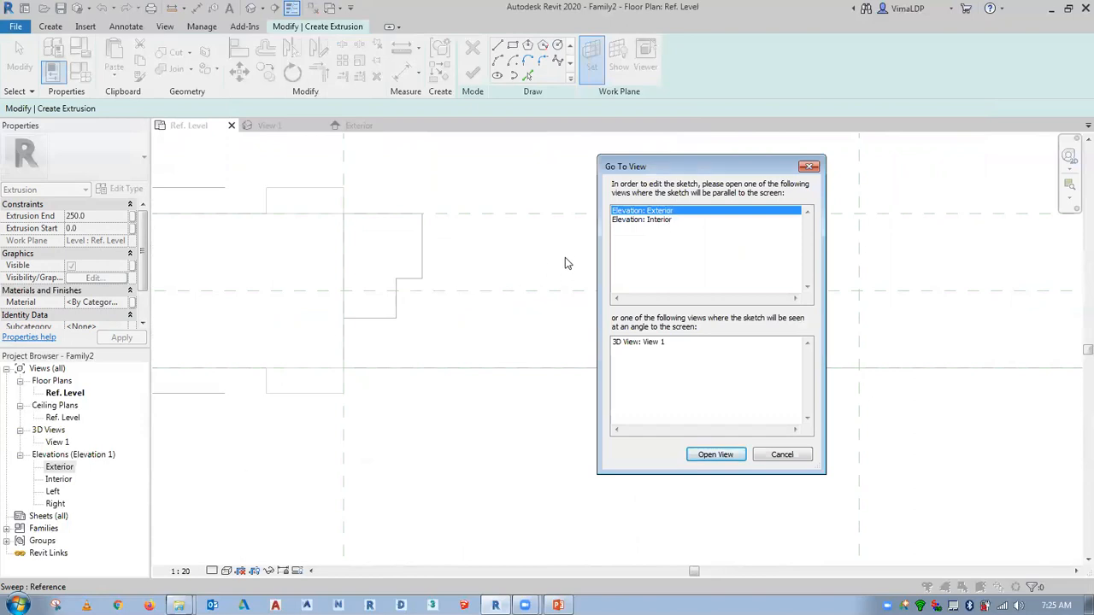
click(681, 222)
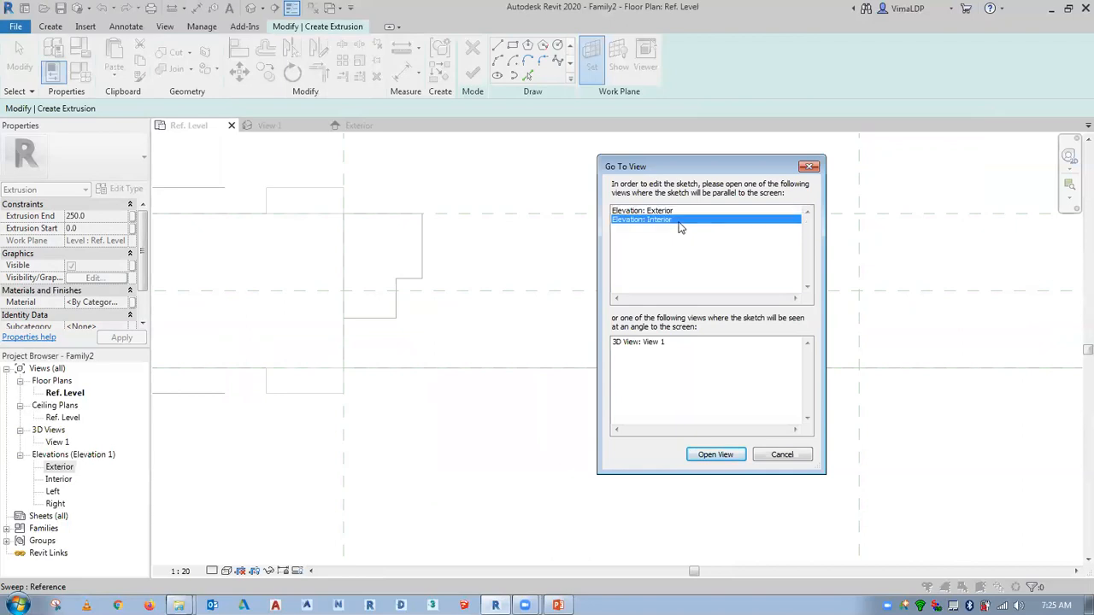
click(710, 455)
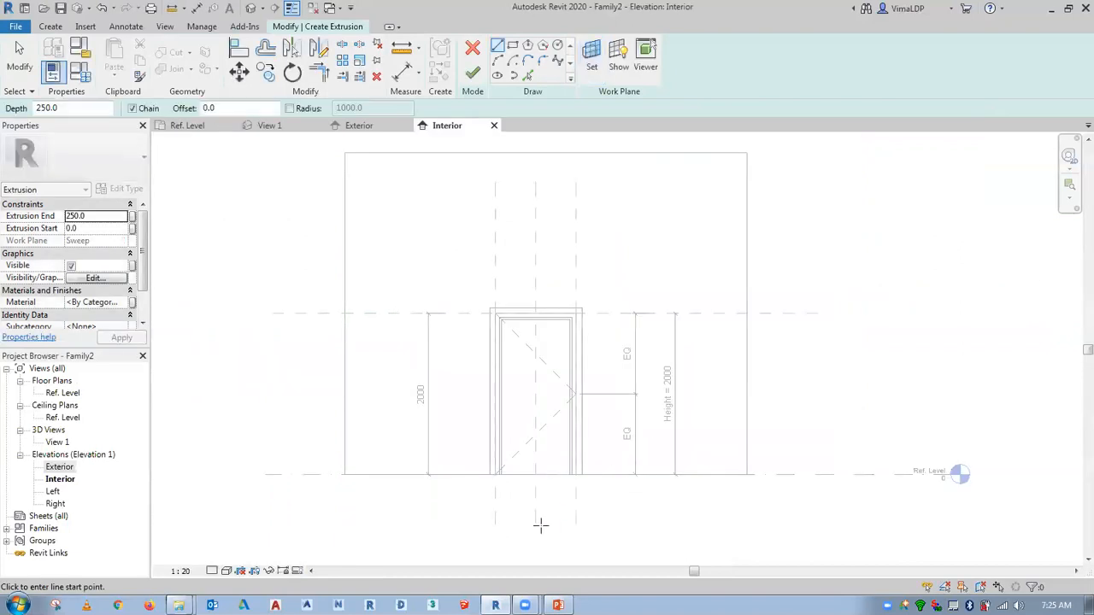
Display the active work plane, inspect its position against the frame's notch in the 3D view, and hide it again in the Interior elevation.
scroll(528, 496, up, 3)
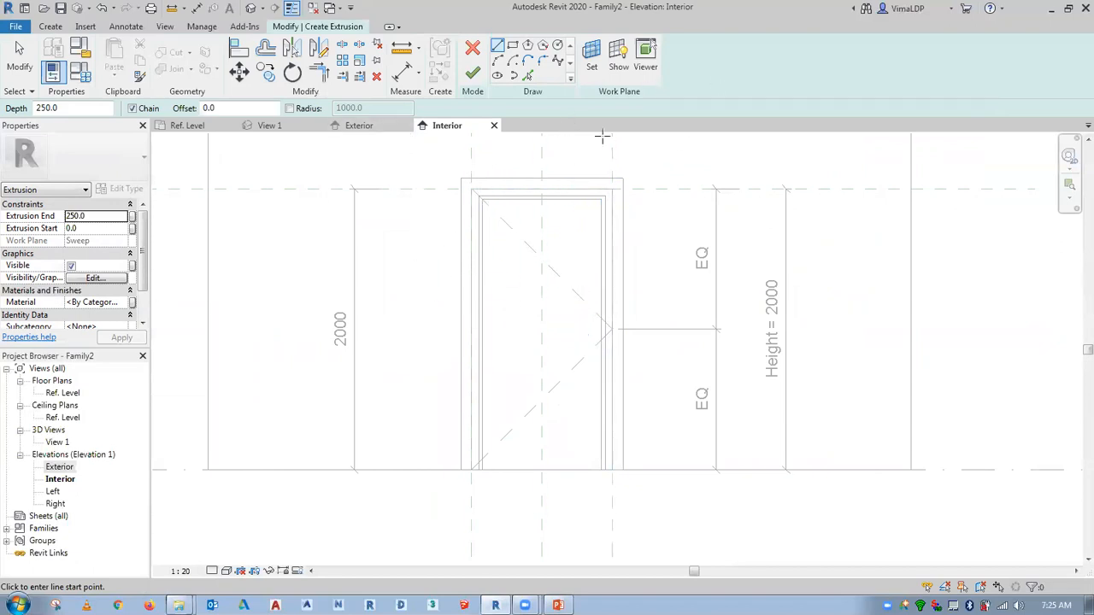
click(622, 60)
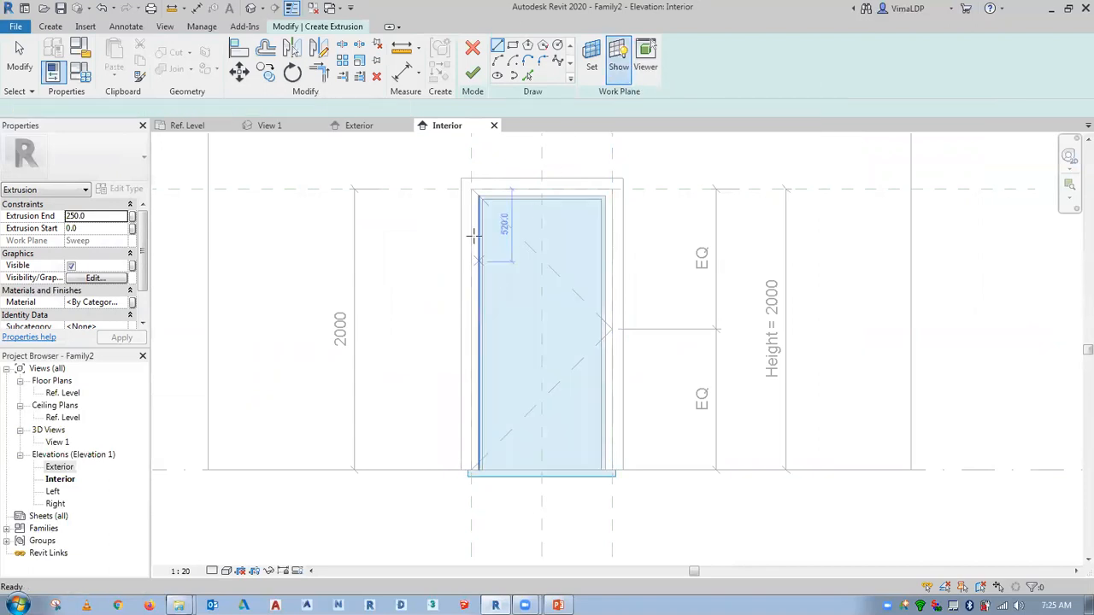
click(280, 126)
shift+middle_drag(659, 396, 633, 438)
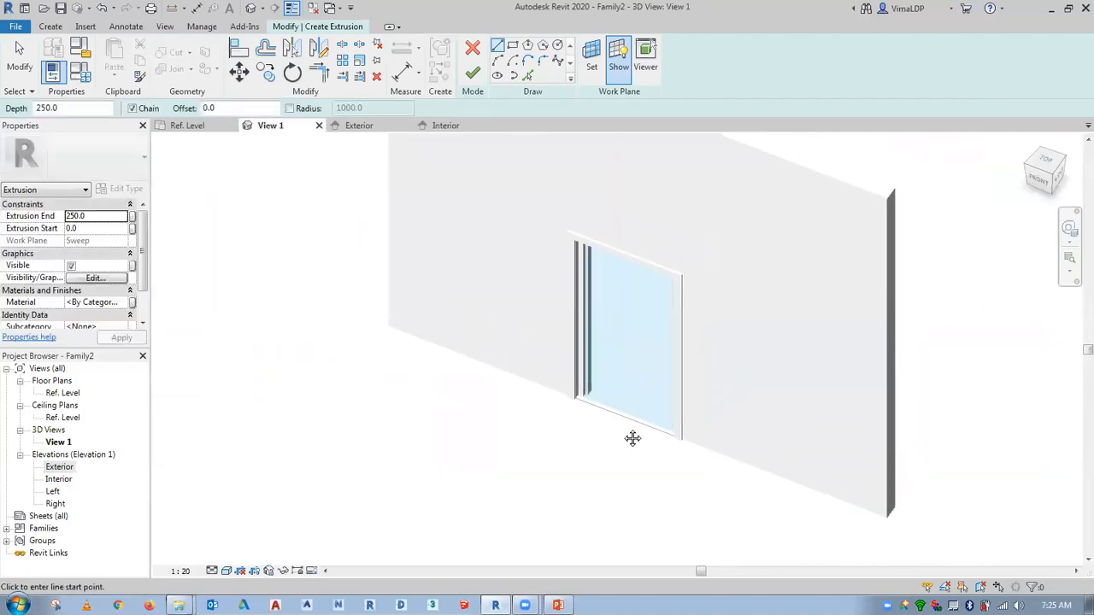
scroll(632, 438, up, 2)
scroll(564, 210, up, 3)
scroll(560, 231, down, 2)
scroll(571, 230, up, 5)
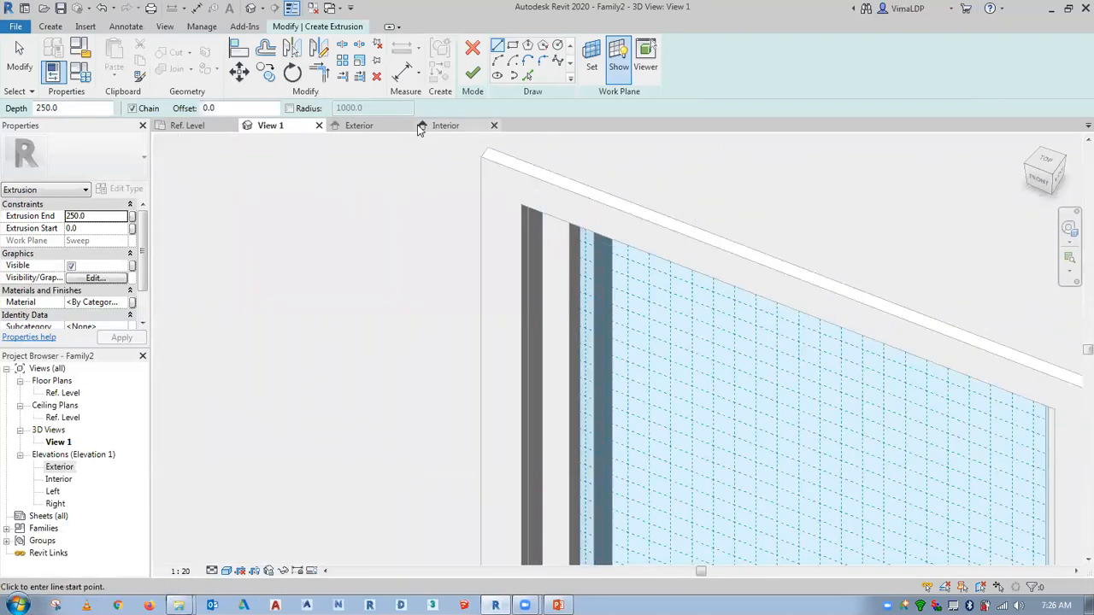
click(444, 129)
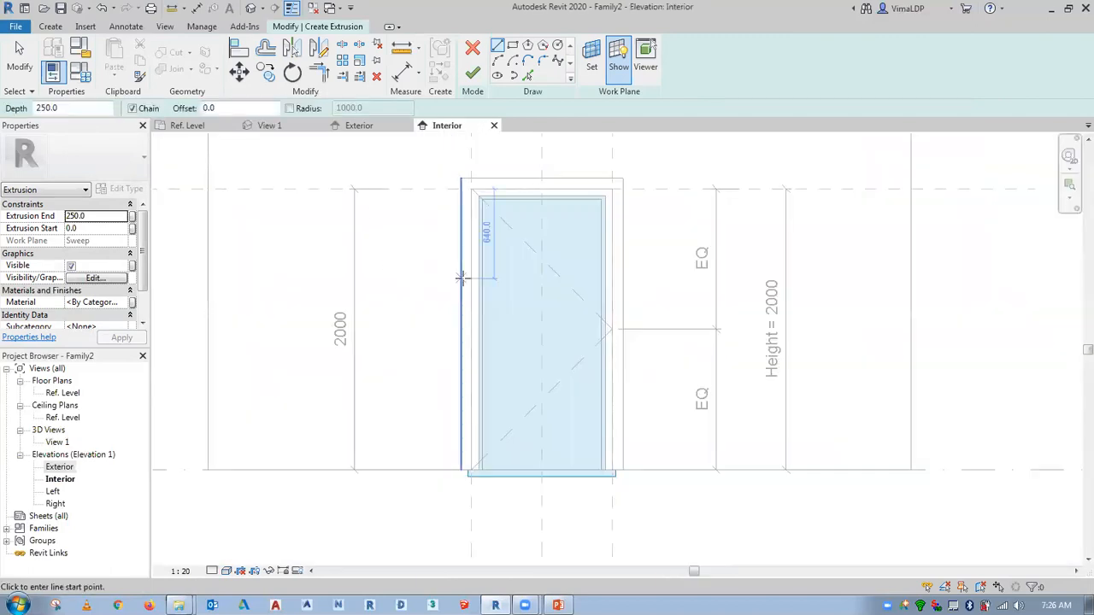
click(616, 69)
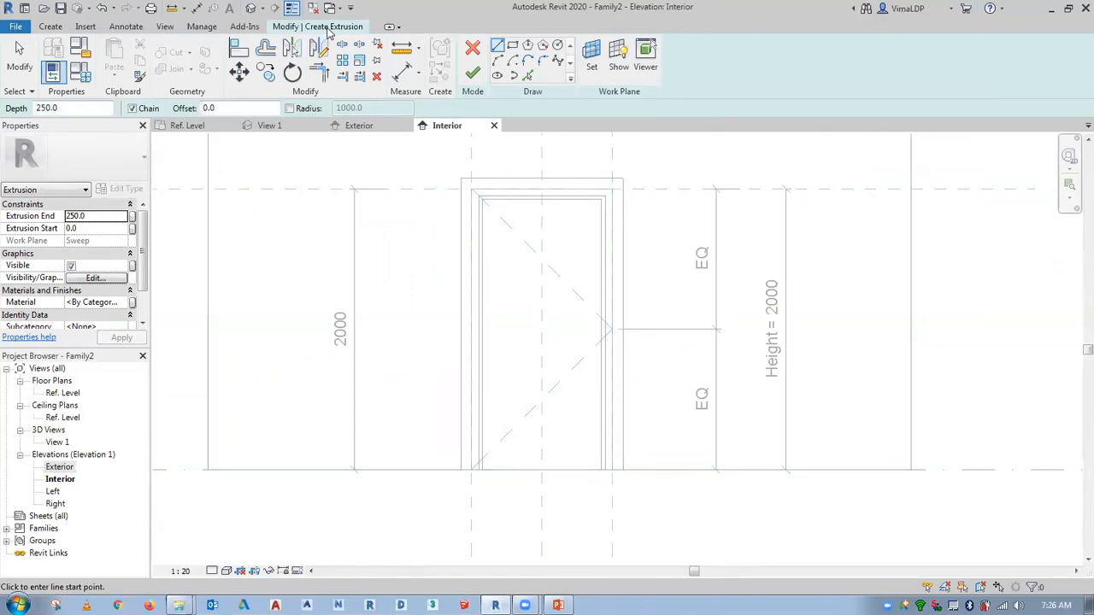
click(515, 48)
click(515, 49)
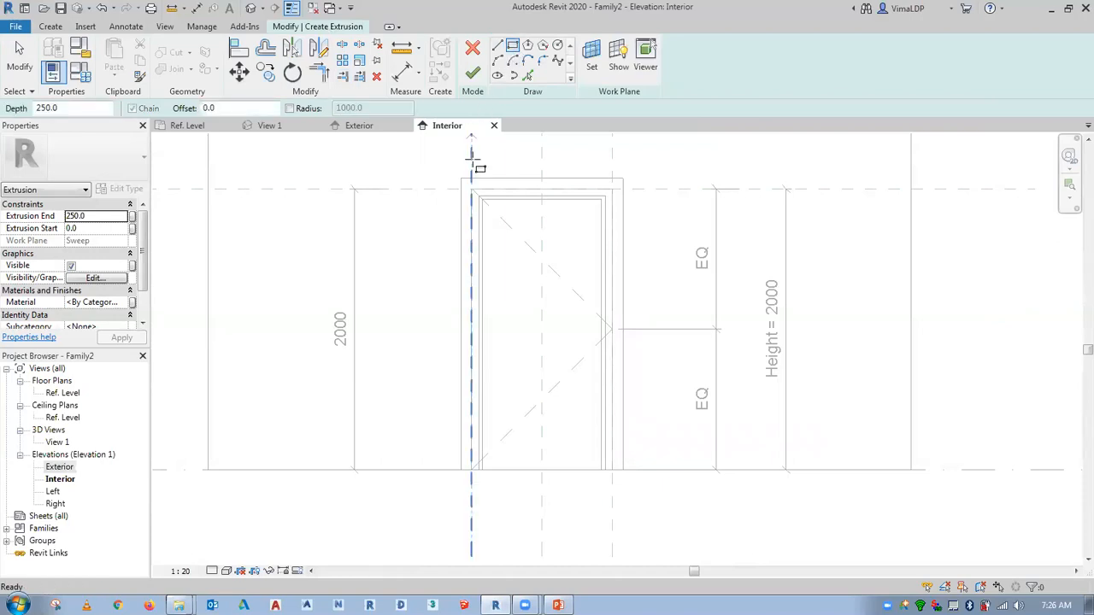
click(482, 469)
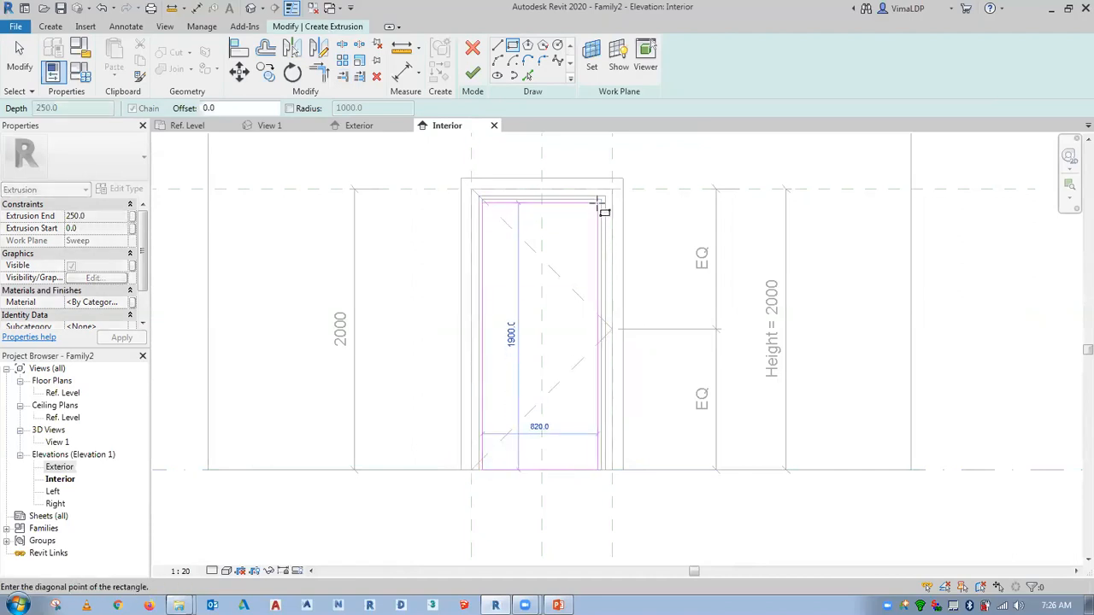
key(Escape)
key(Escape)
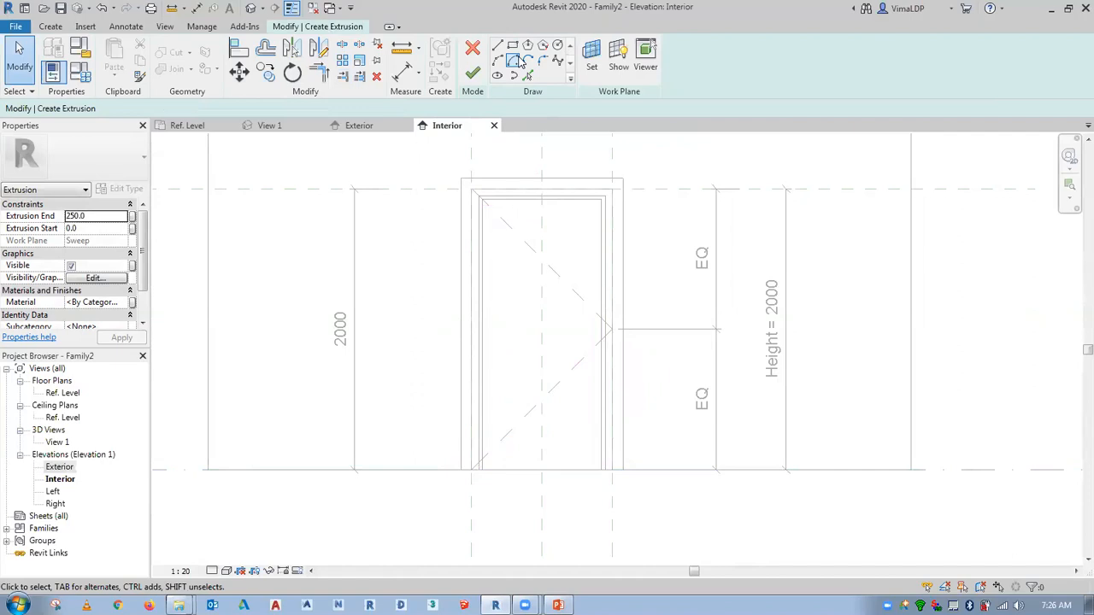
In the Interior elevation, sketch a rectangle about 898 by 1949 along the outer edges of the frame's notch for the door panel.
click(510, 48)
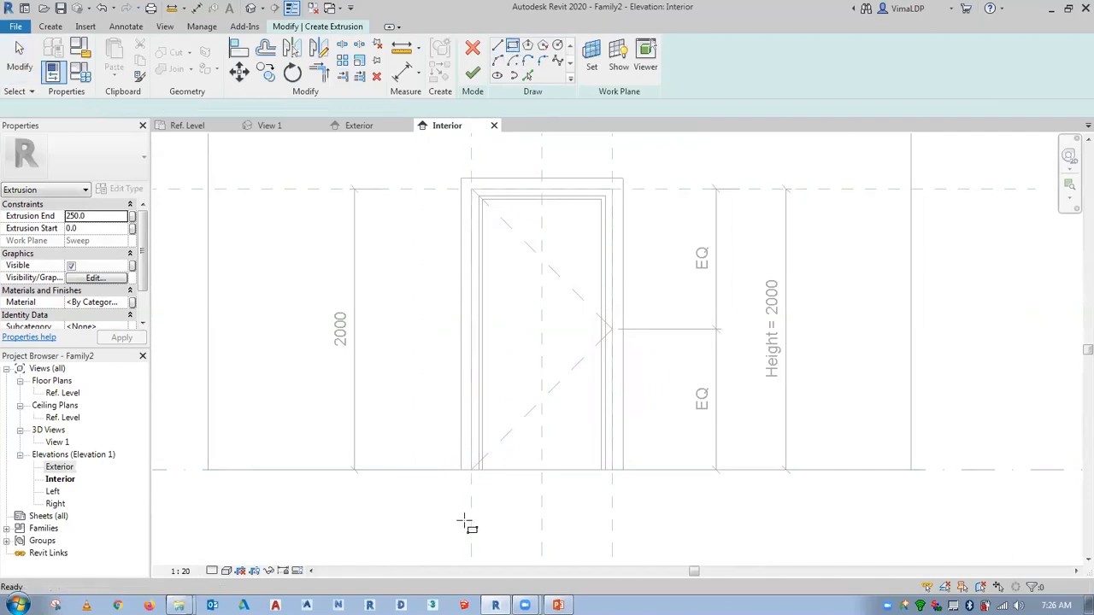
click(479, 470)
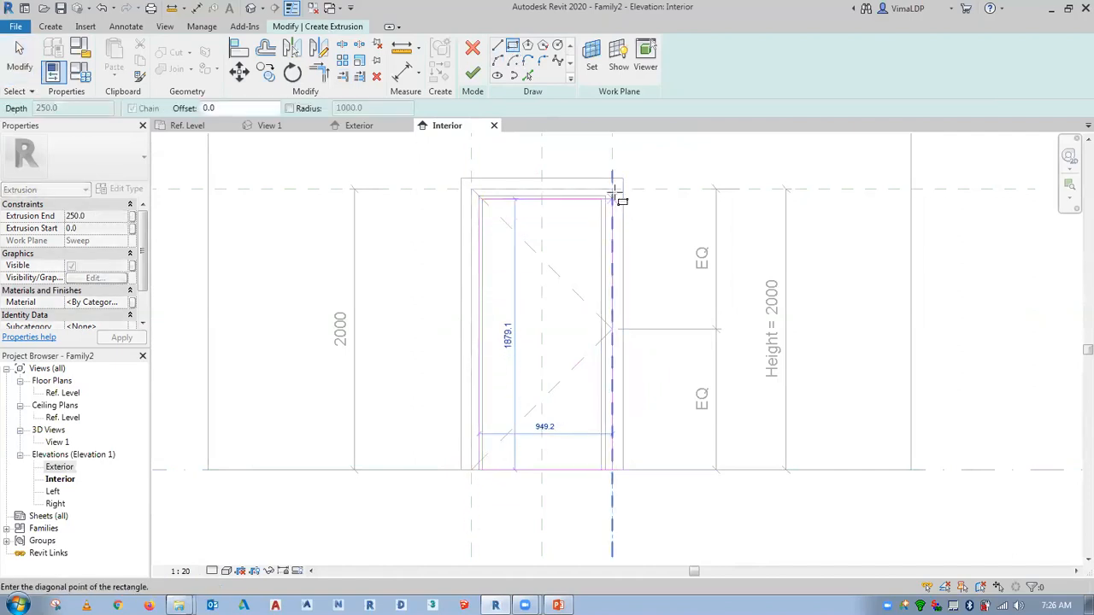
click(605, 197)
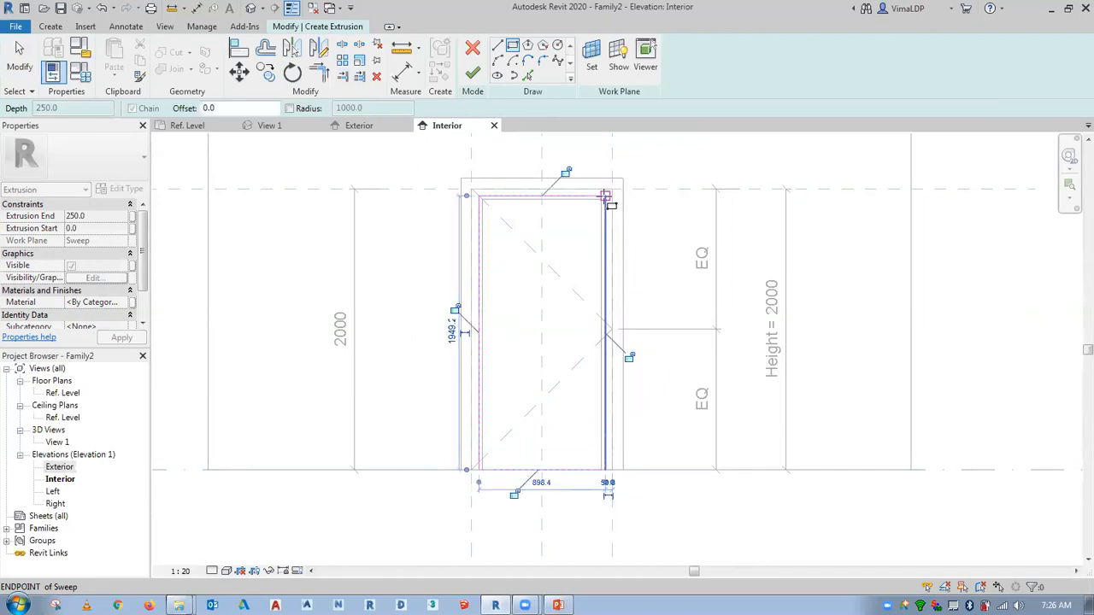
Lock all four sides of the panel rectangle to the frame and level edges and finish the extrusion sketch.
click(565, 172)
click(454, 309)
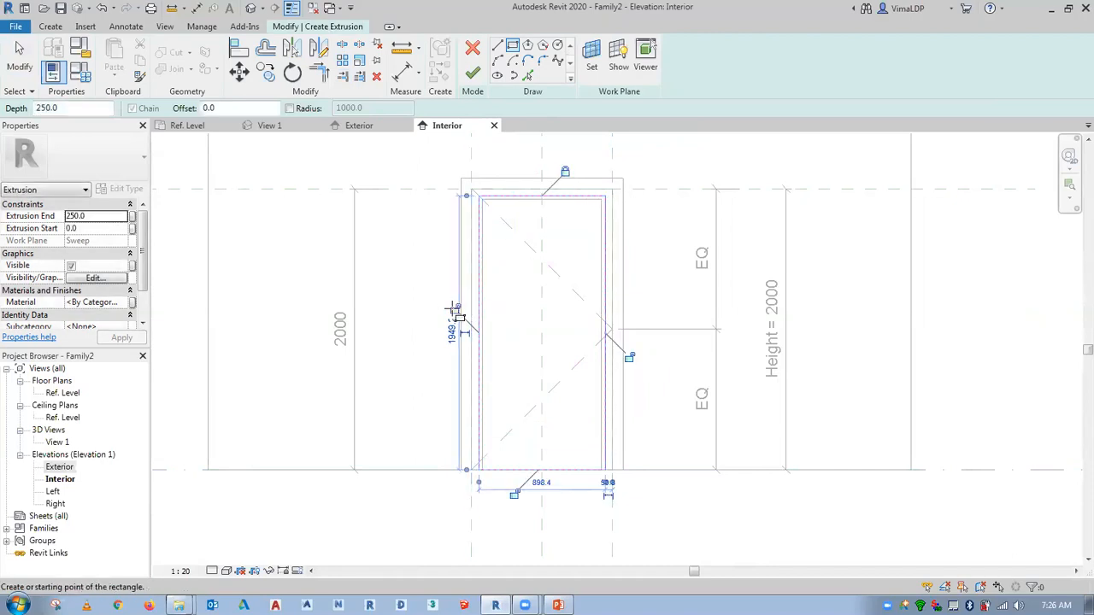
click(514, 495)
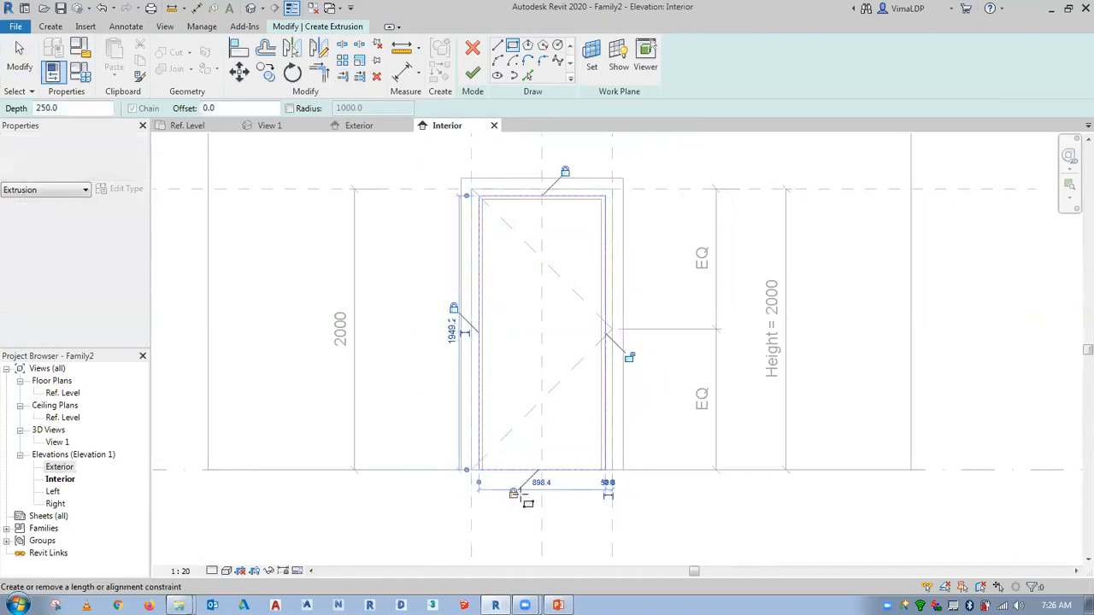
click(628, 357)
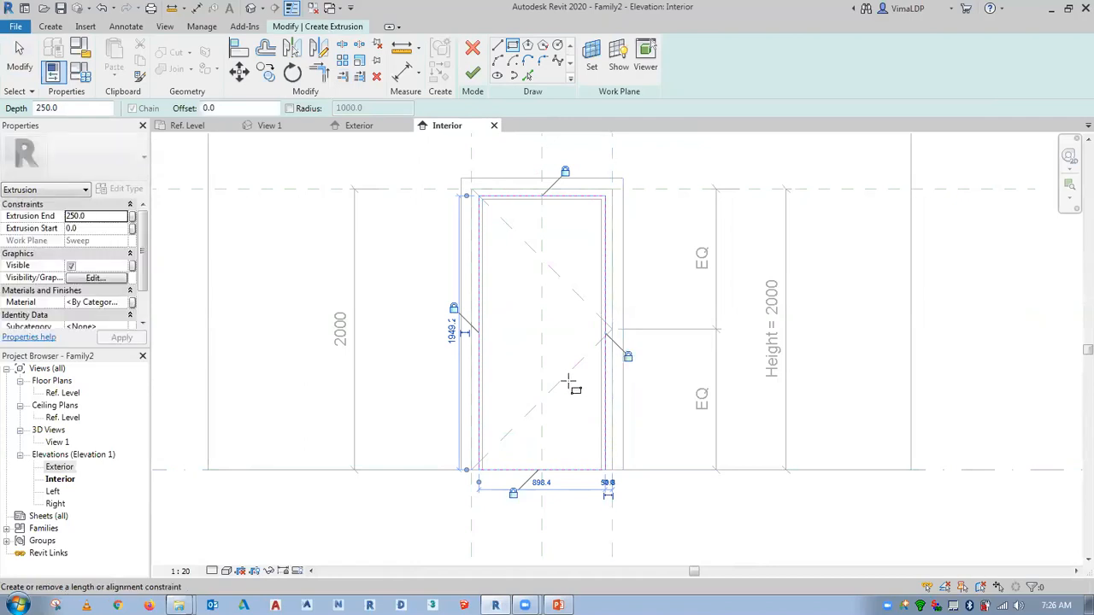
key(Escape)
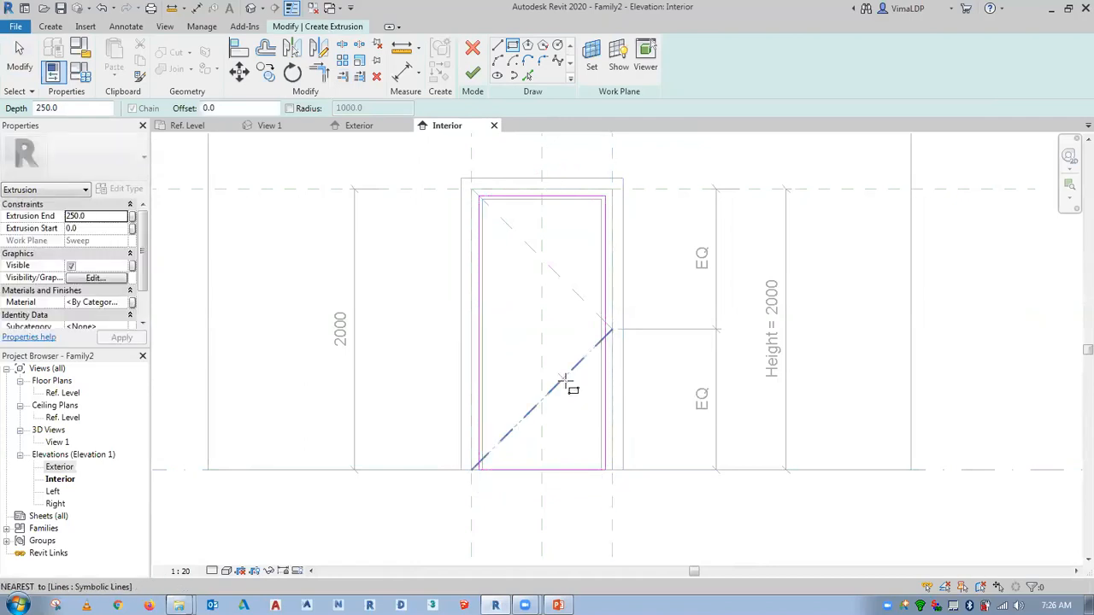
scroll(561, 369, down, 1)
scroll(581, 388, up, 2)
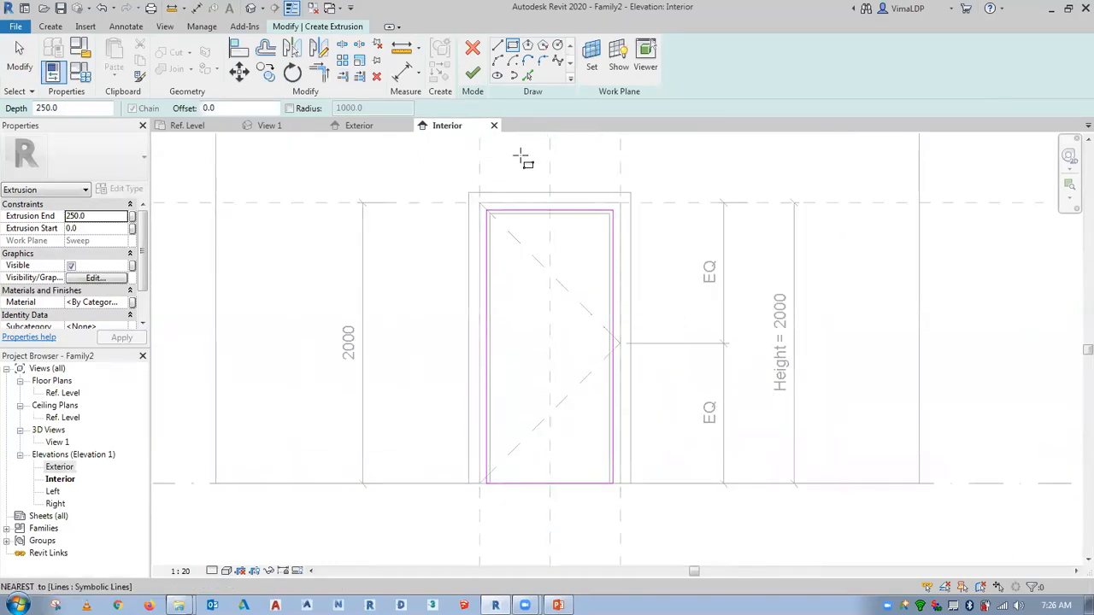
click(475, 74)
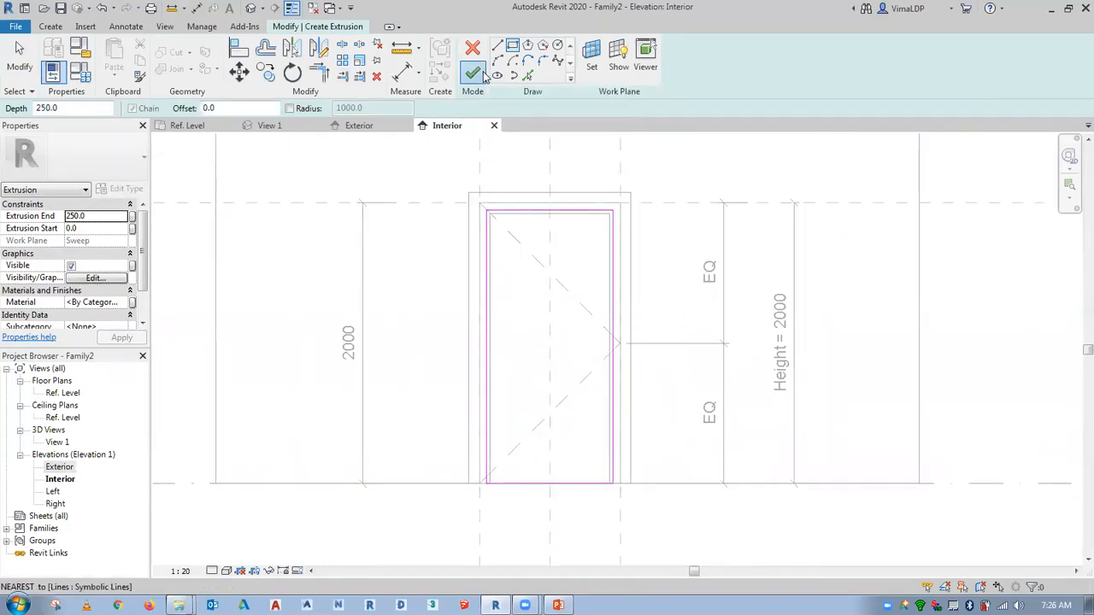
In the Ref. Level plan, set the panel extrusion's end to 38.1, and bring up the door in the 3D view.
click(185, 124)
scroll(408, 290, down, 4)
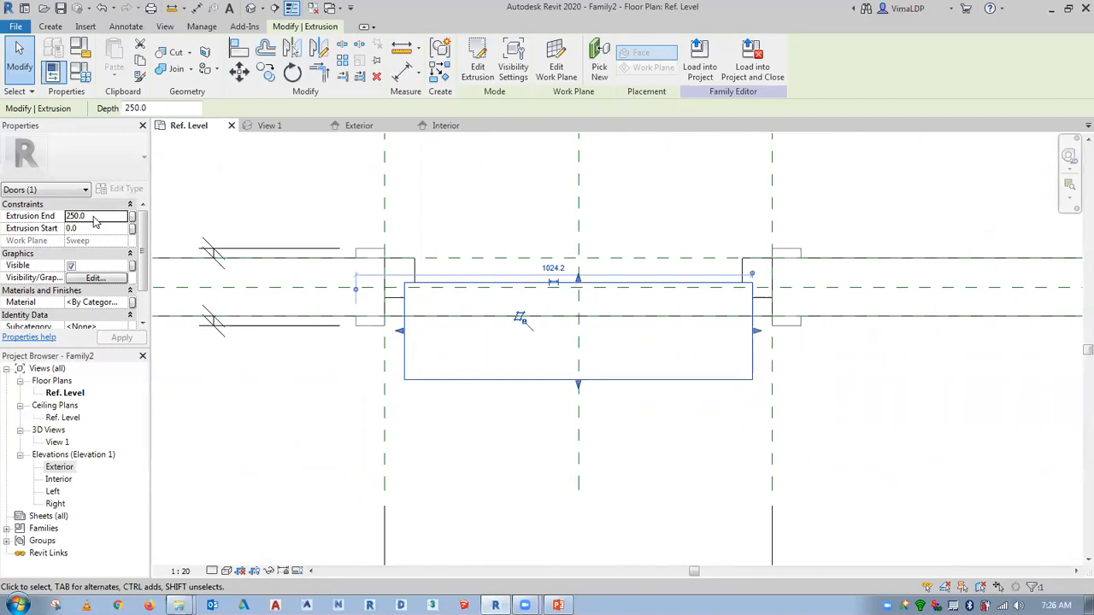
click(101, 217)
text(38.1)
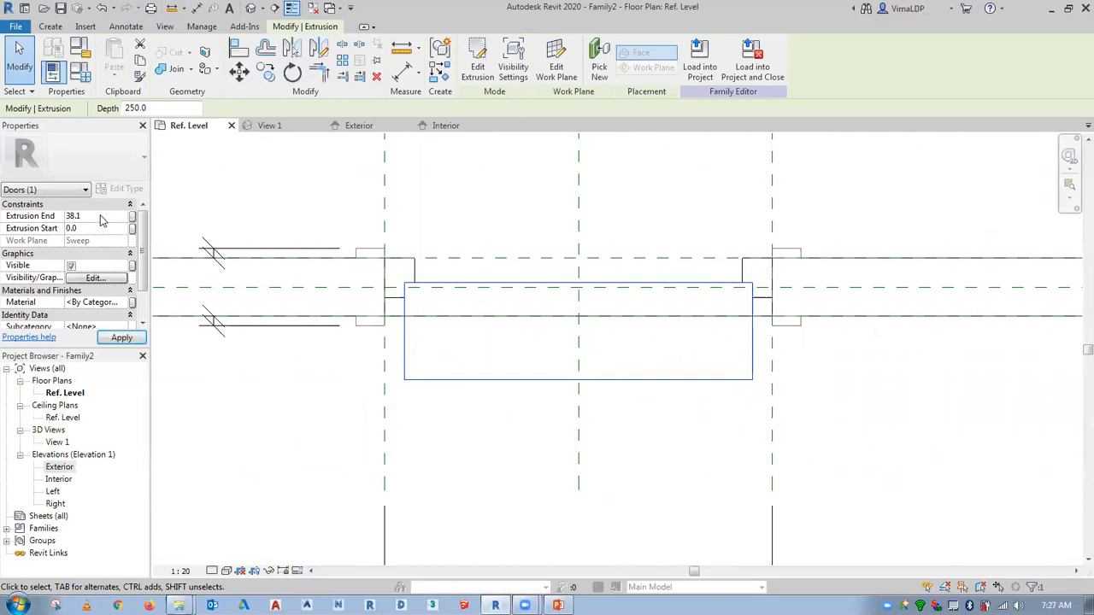
click(510, 348)
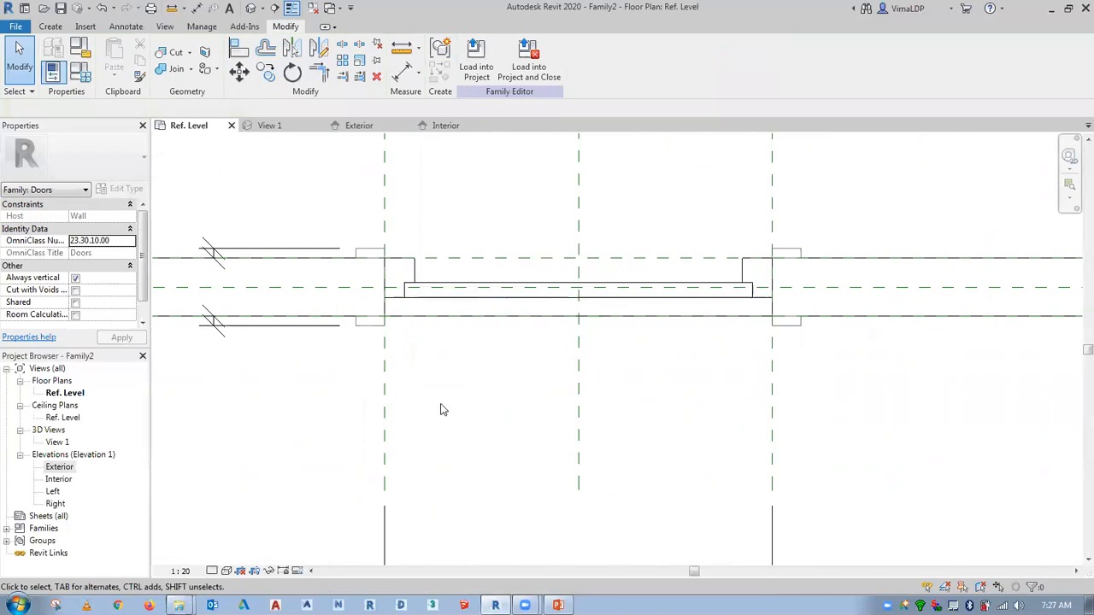
click(269, 125)
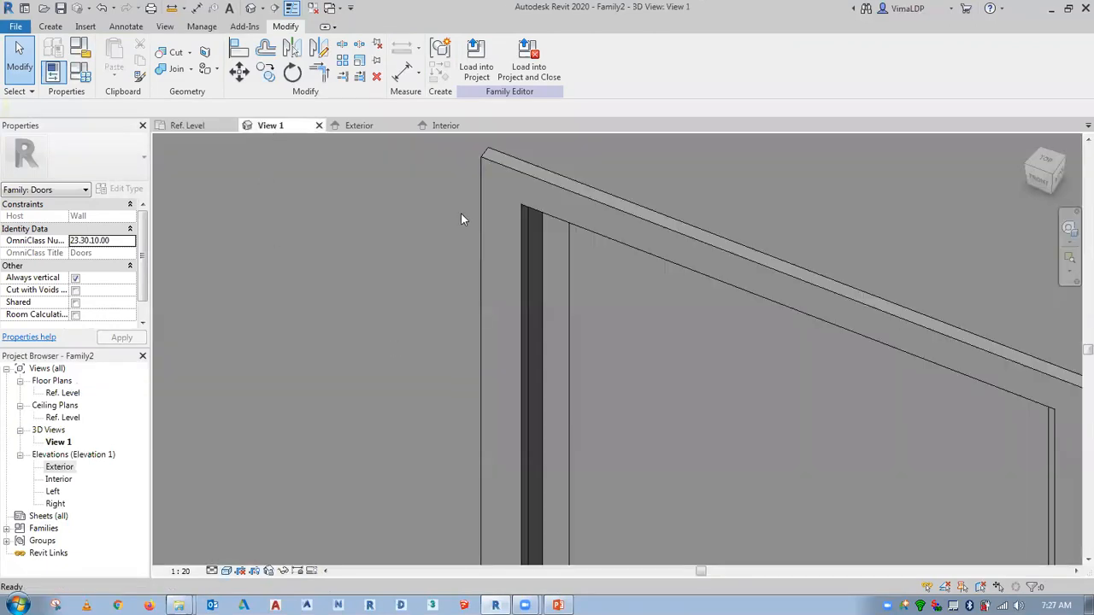
Create a material family parameter named Sh-Mat from the door panel extrusion's material, as a type parameter grouped under Materials and Finishes.
click(521, 409)
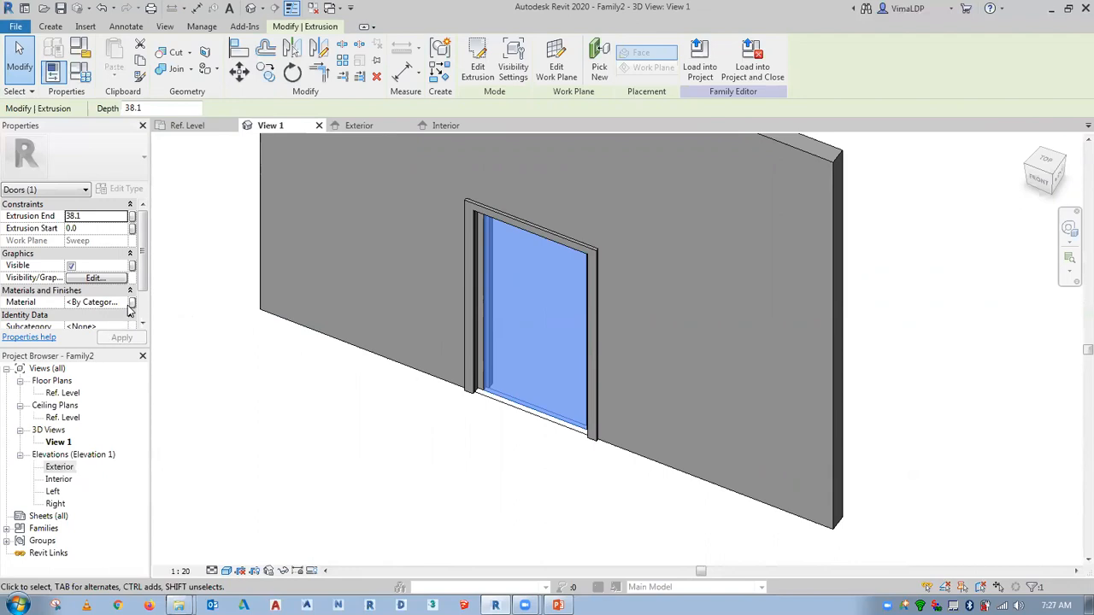
click(132, 304)
click(448, 385)
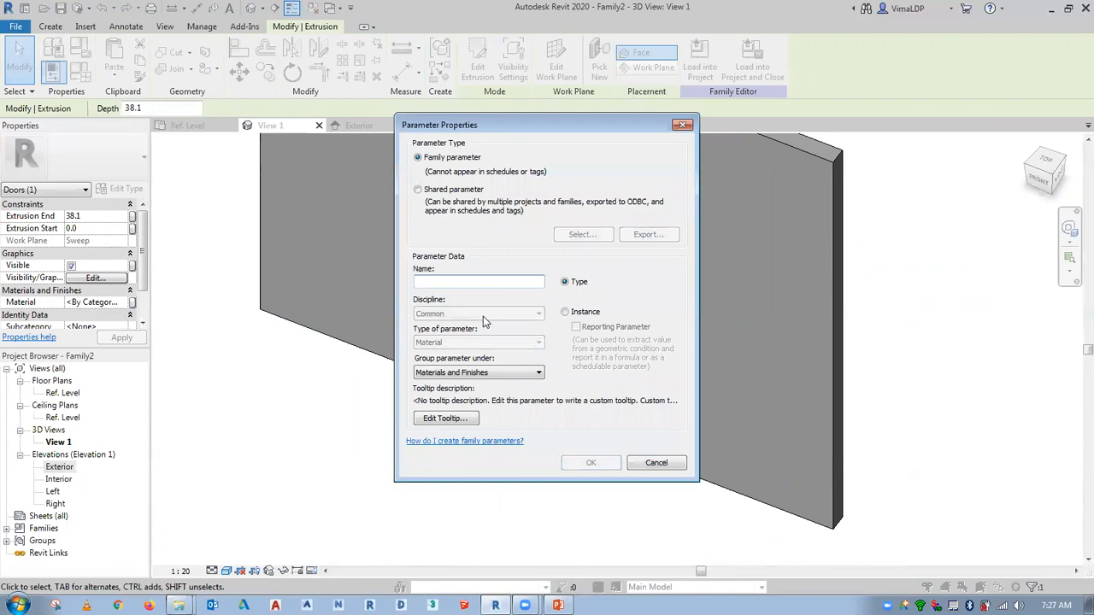
text(A)
key(BackSpace)
text(Sh-Mat)
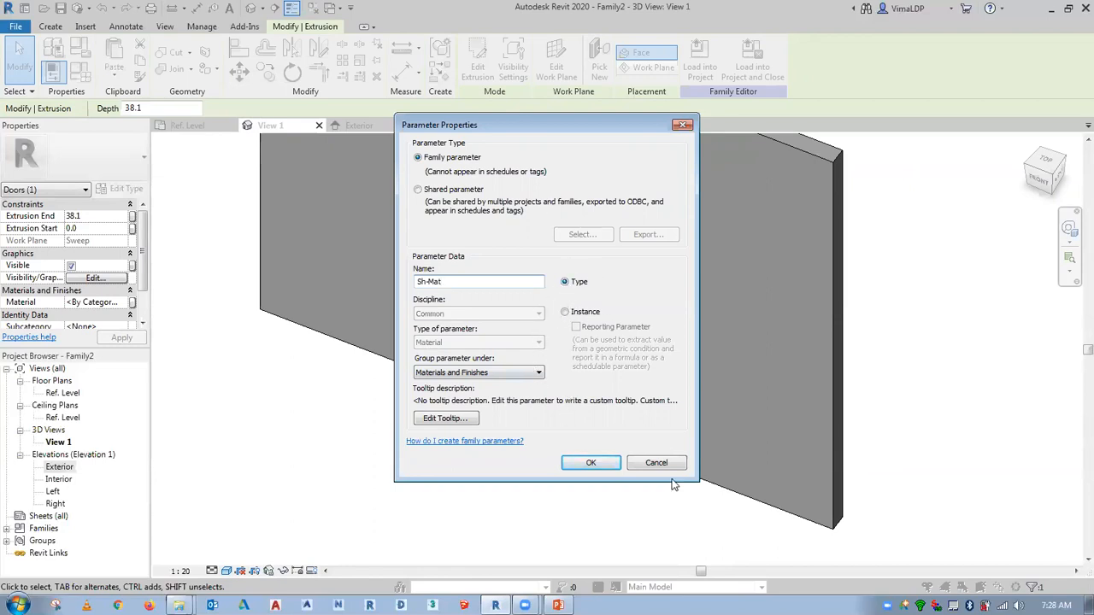
click(590, 464)
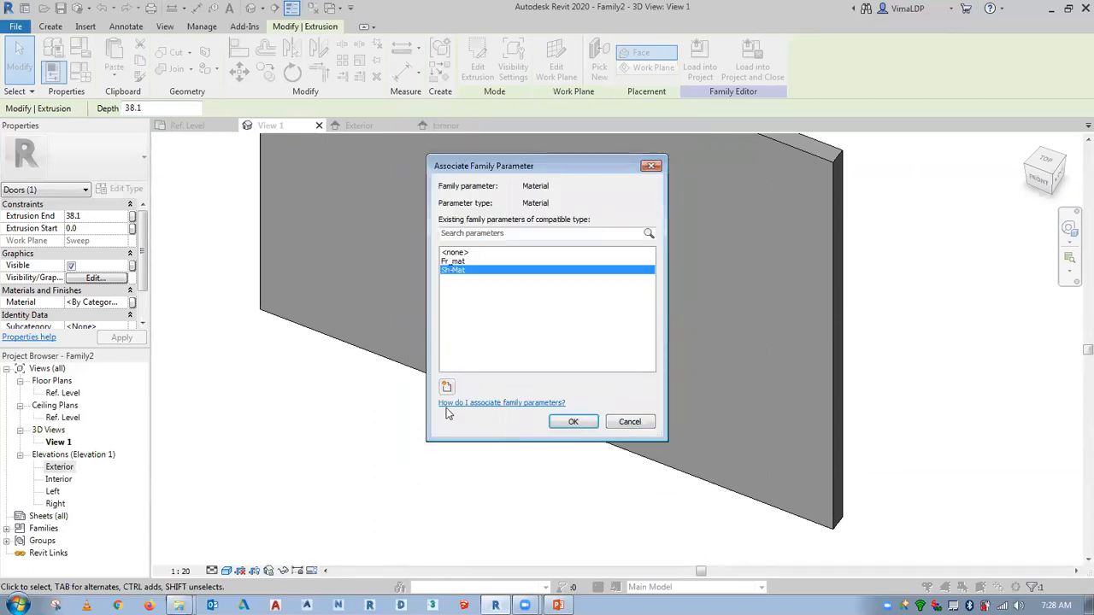
Associate the panel extrusion's material with the Fr_mat parameter and briefly view the door in the default 3D view.
click(459, 261)
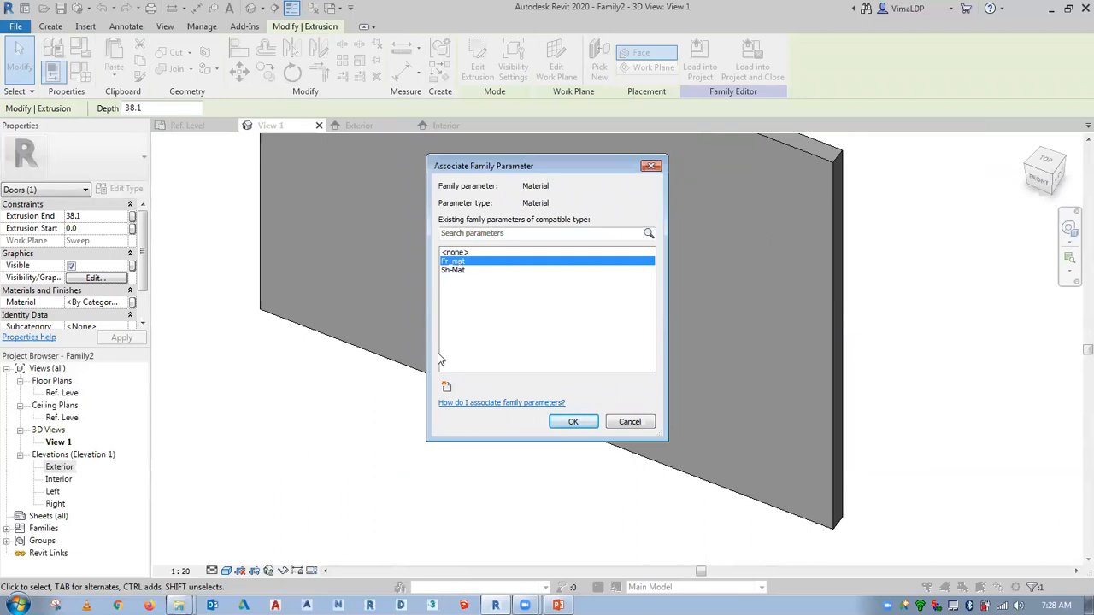
click(563, 422)
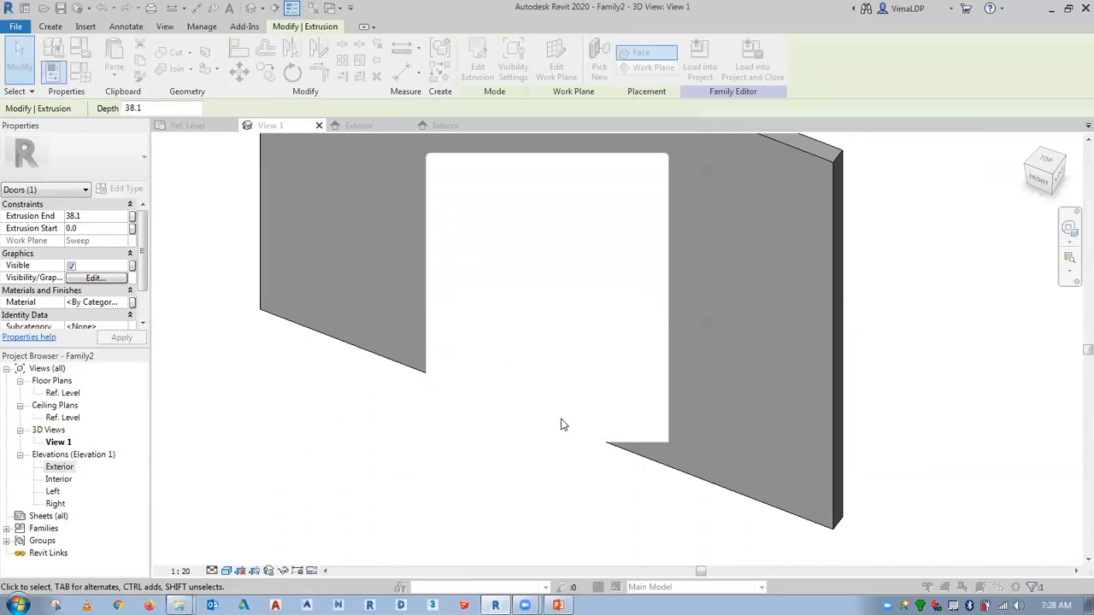
click(357, 482)
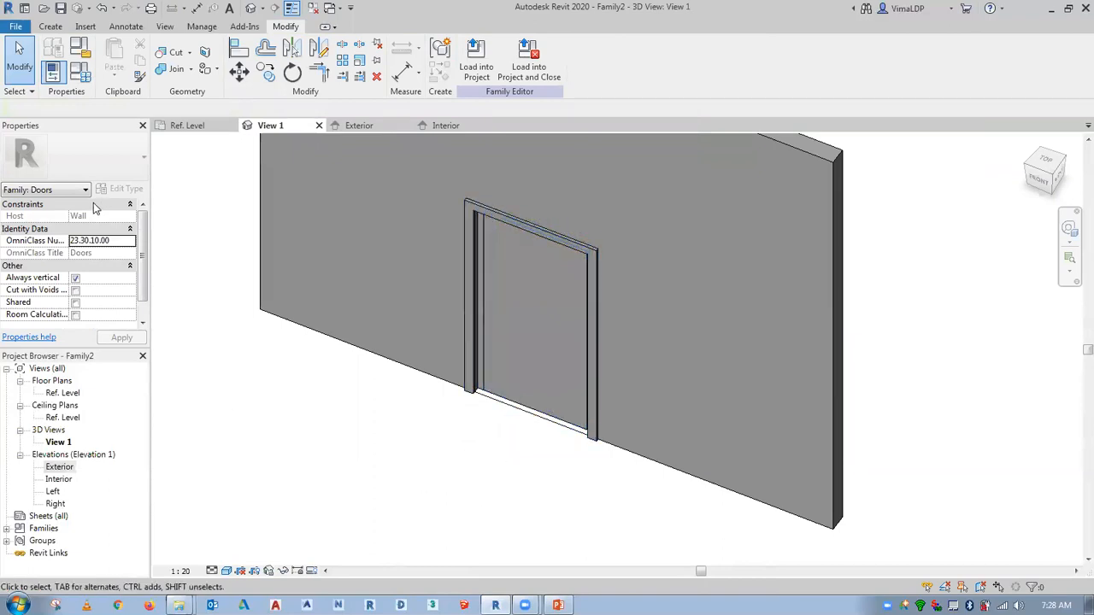
click(255, 8)
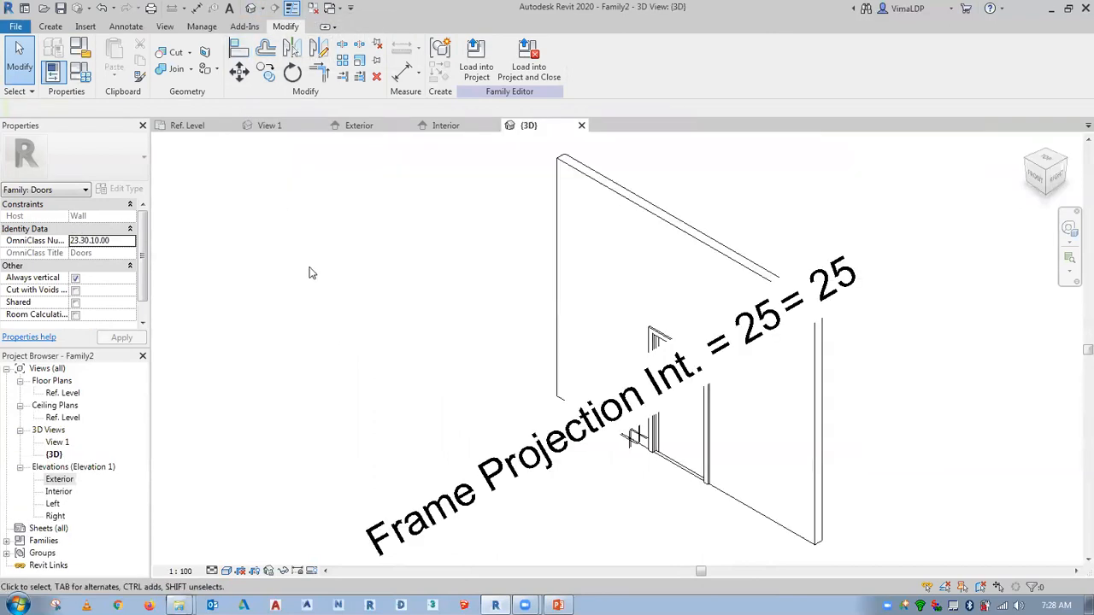
click(581, 126)
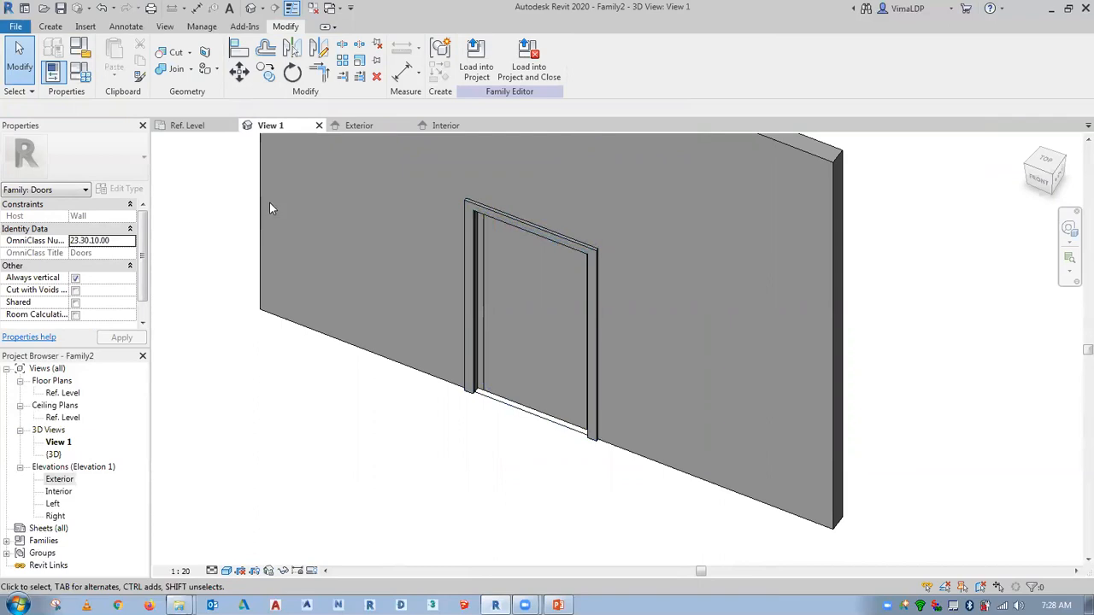
Start placing a component, agree to load a family, and browse to the Doors > Hardware folder of the US Metric library.
click(50, 28)
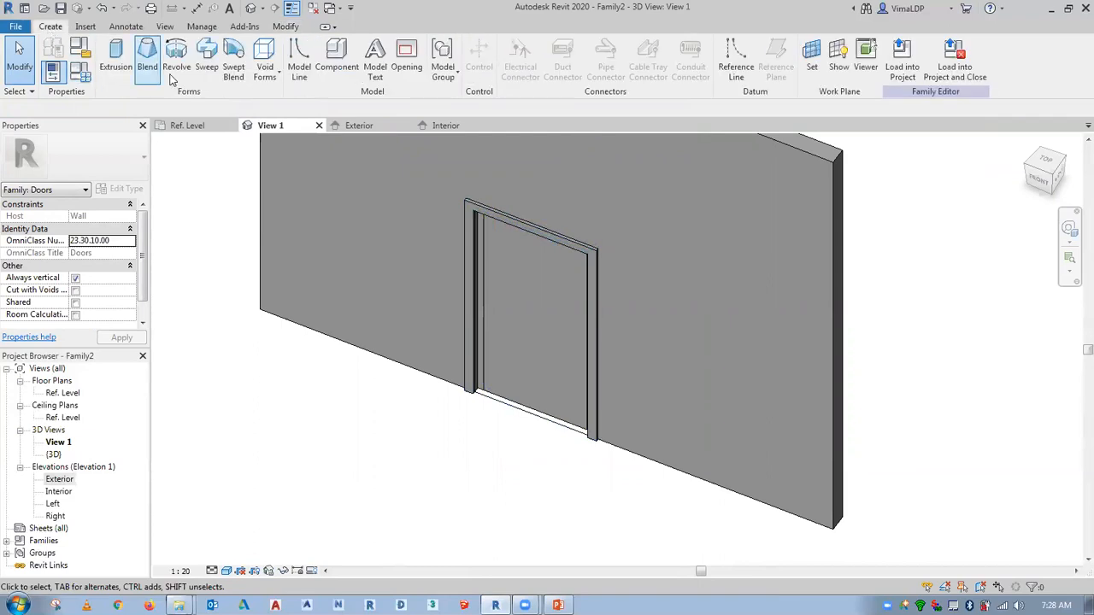
click(328, 66)
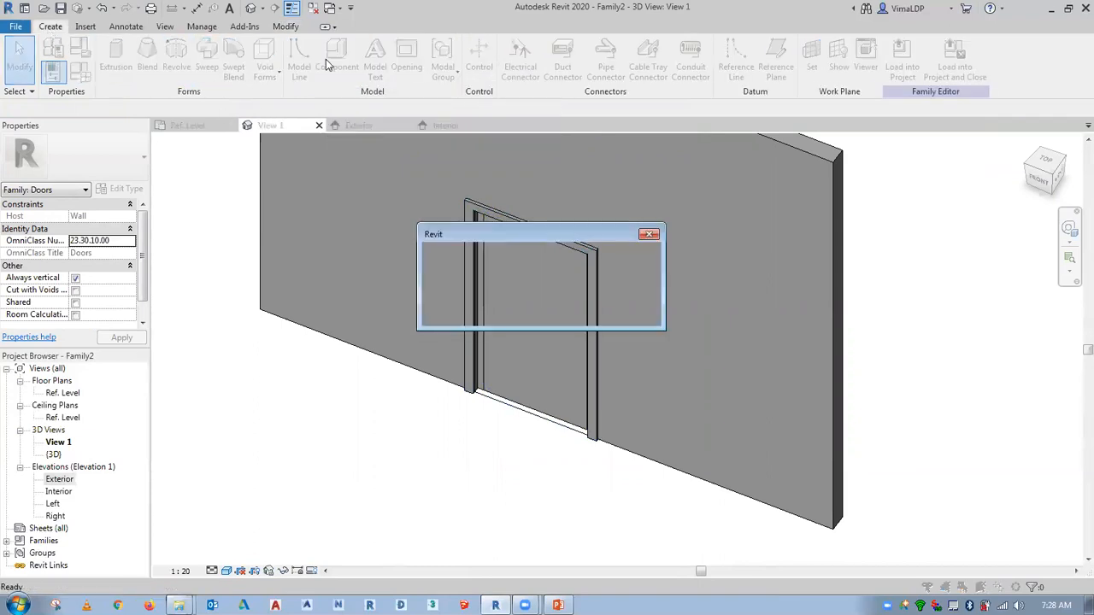
click(579, 312)
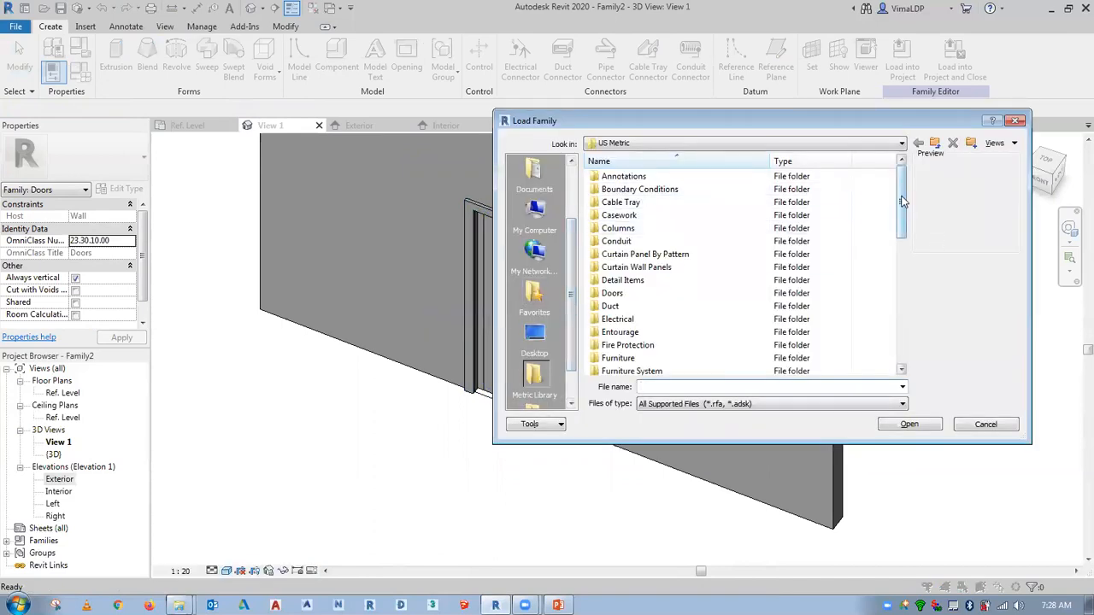
double_click(617, 294)
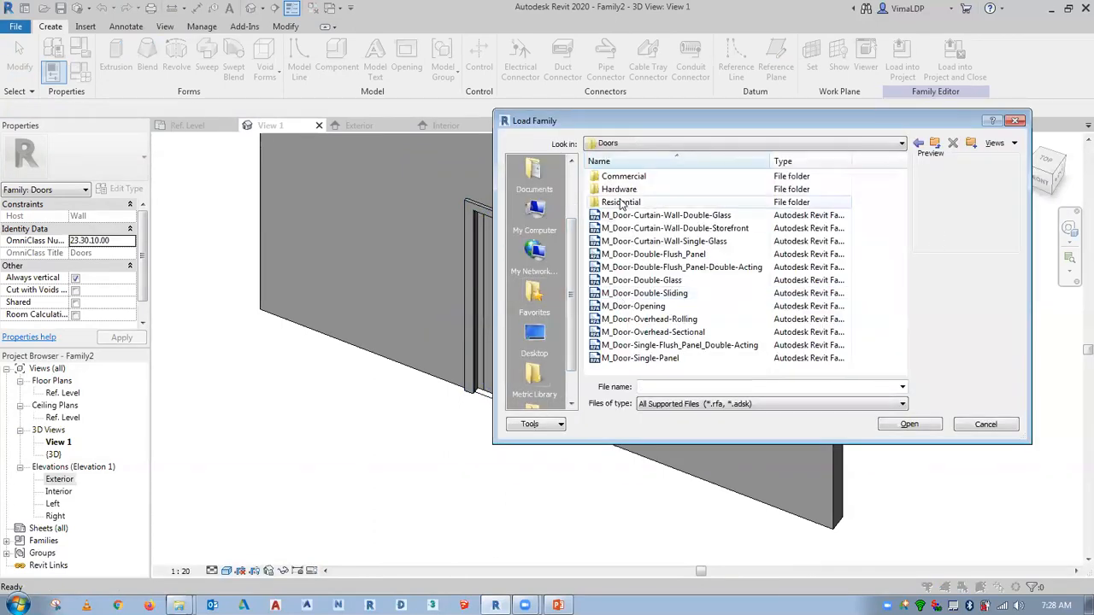
double_click(619, 189)
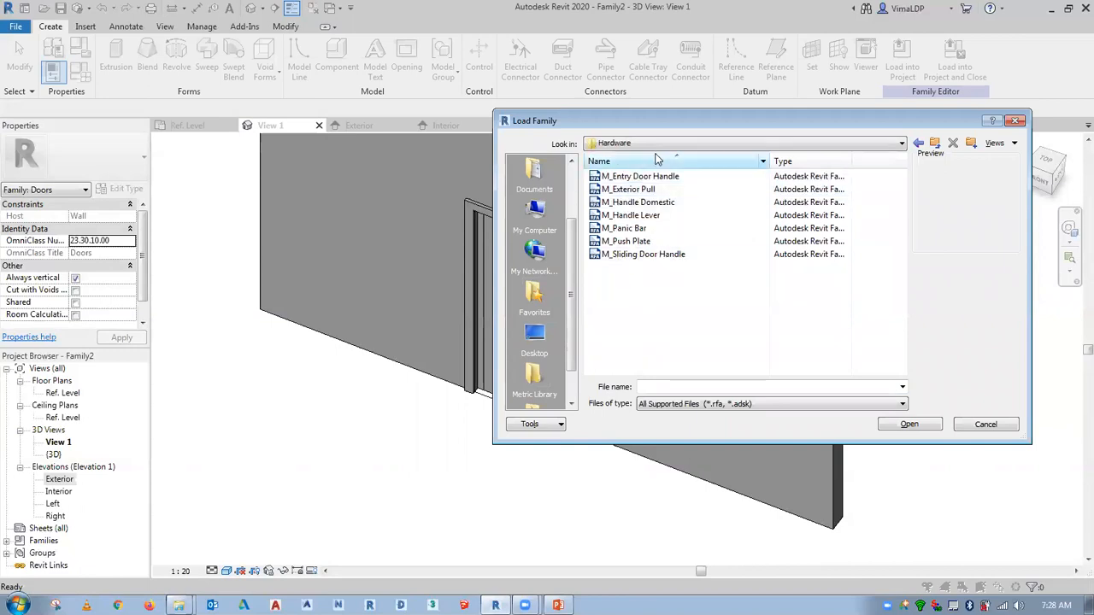
Preview the available door hardware families and load M_Entry Door Handle.
click(660, 205)
click(654, 216)
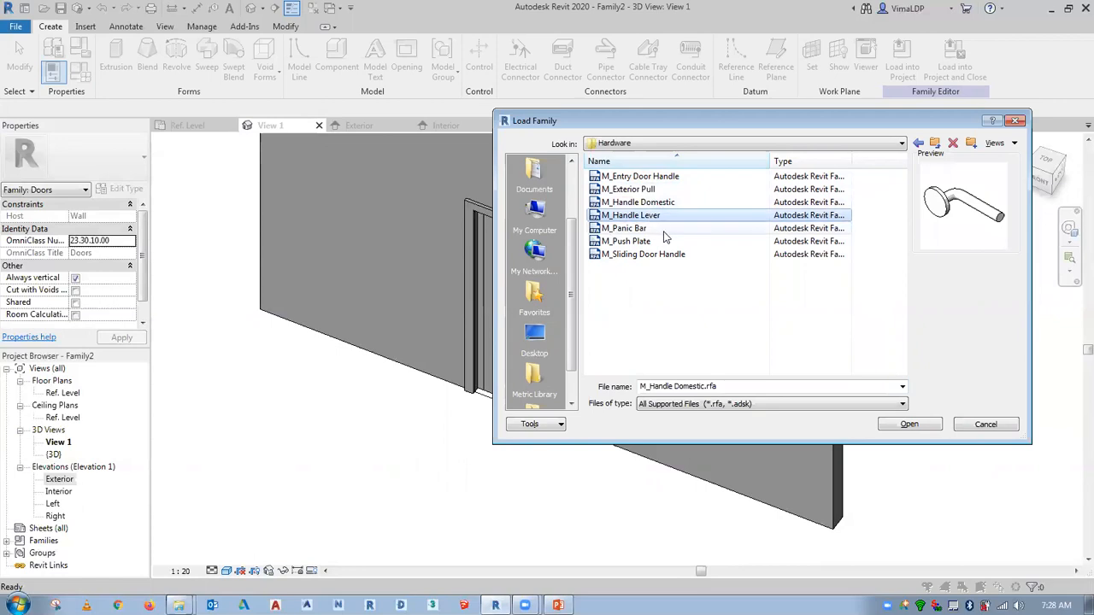
click(663, 228)
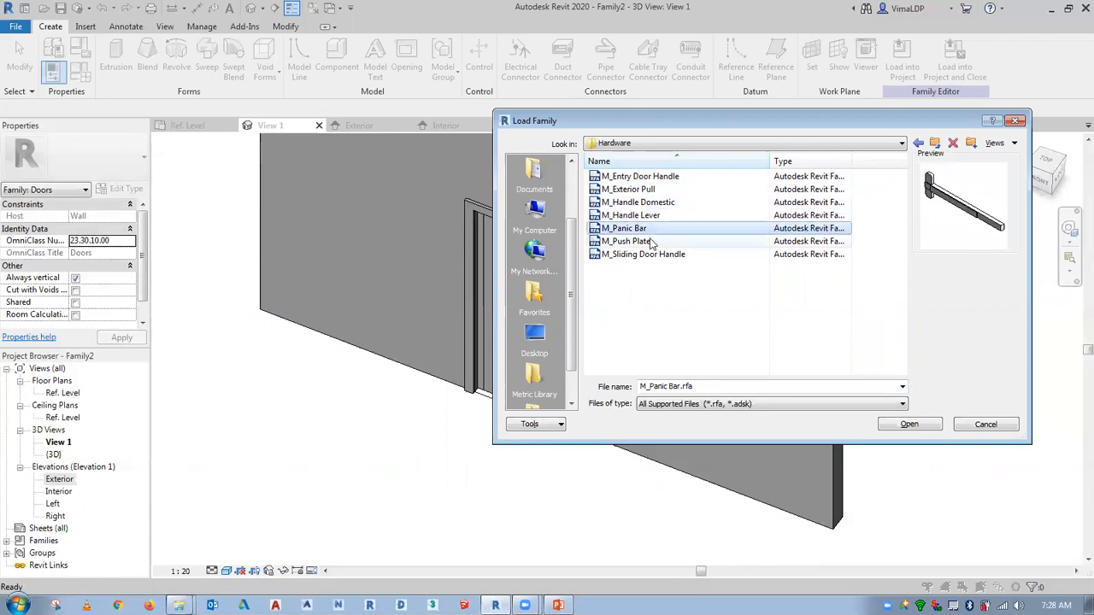
click(651, 242)
click(661, 256)
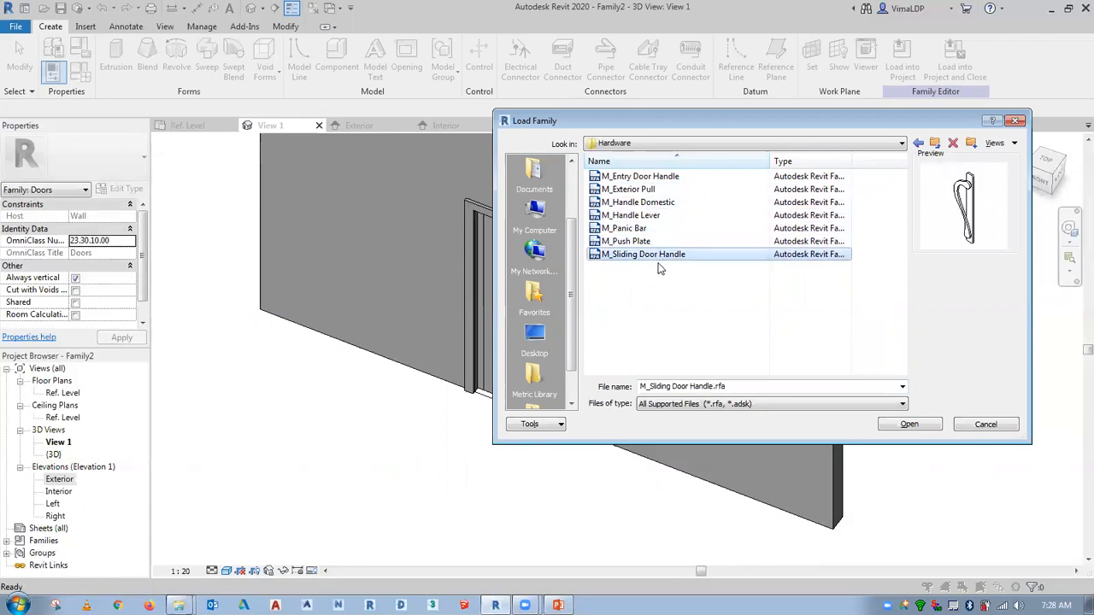
click(626, 178)
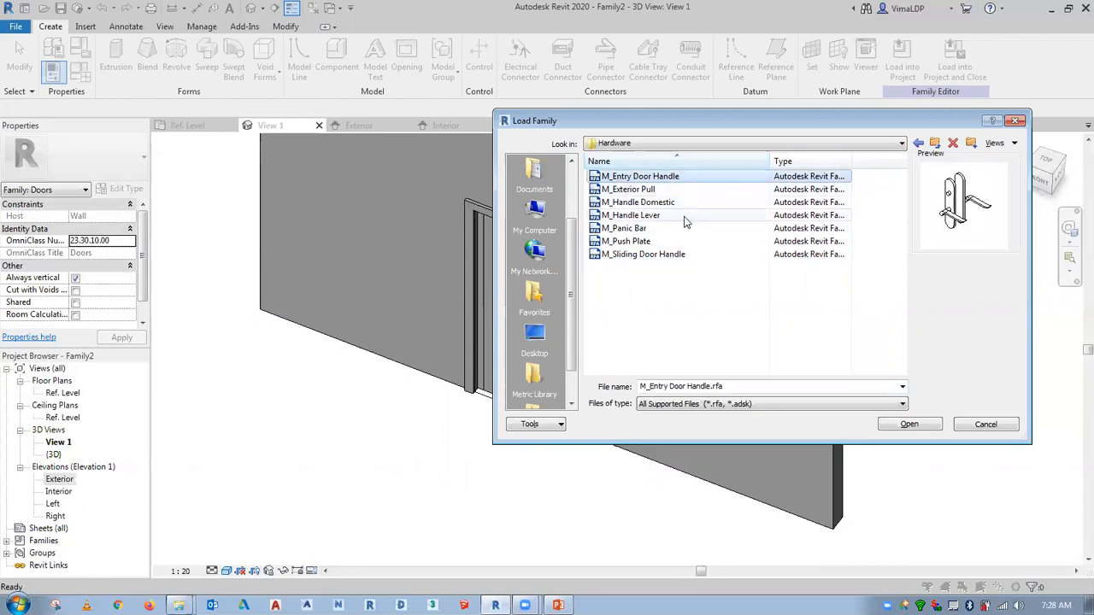
click(664, 219)
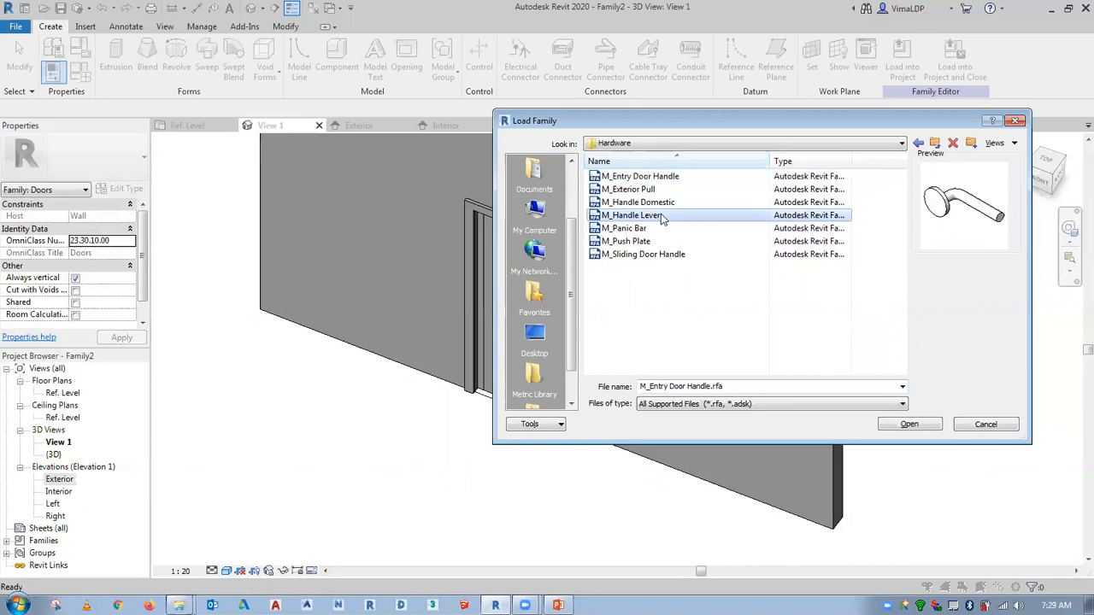
click(658, 206)
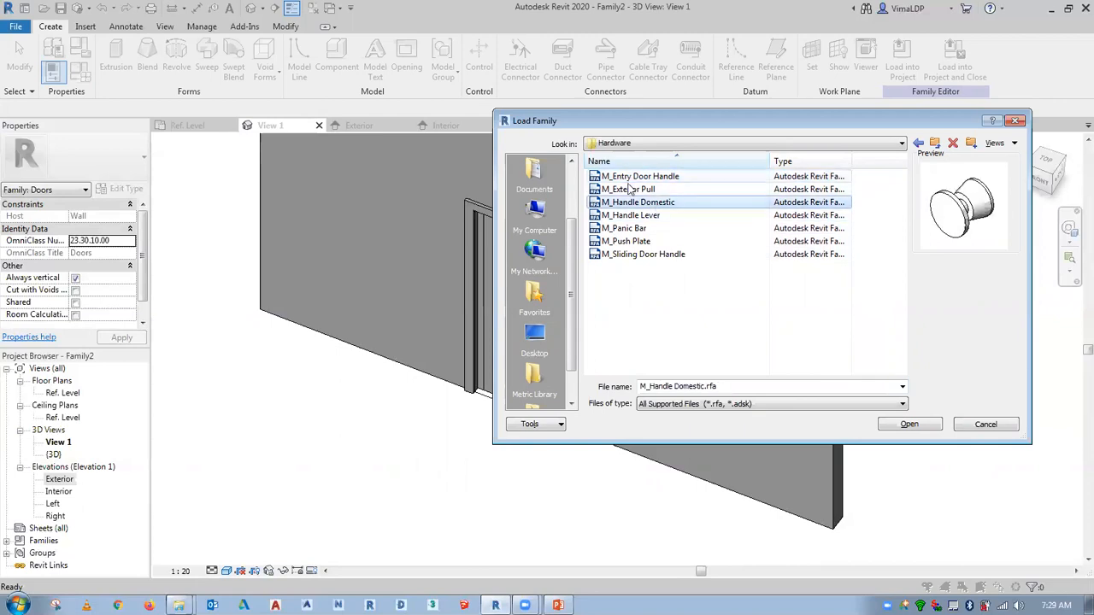
click(635, 192)
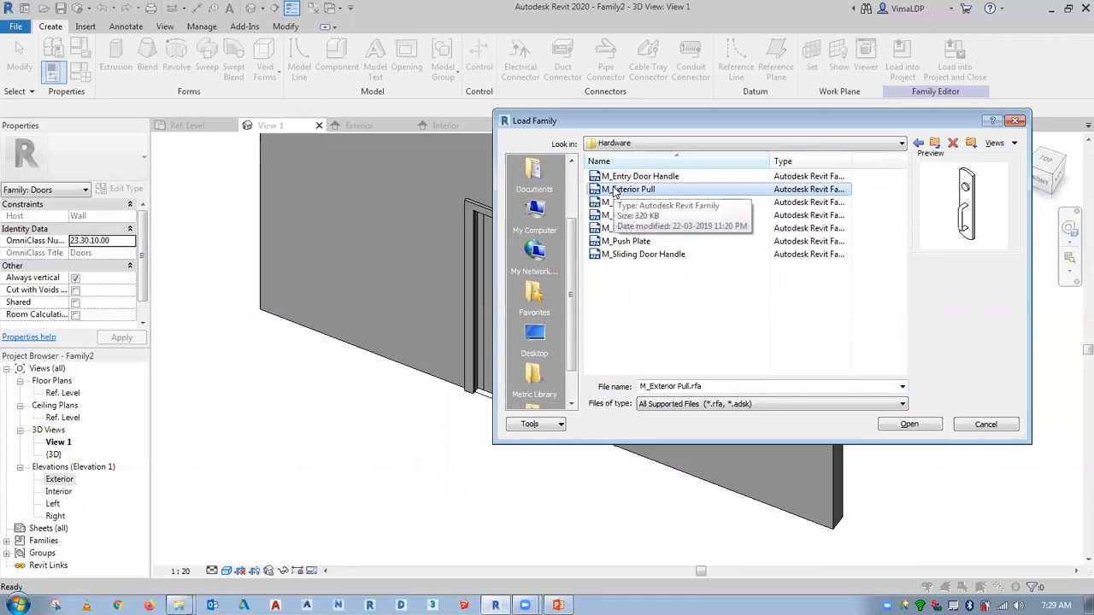
click(619, 176)
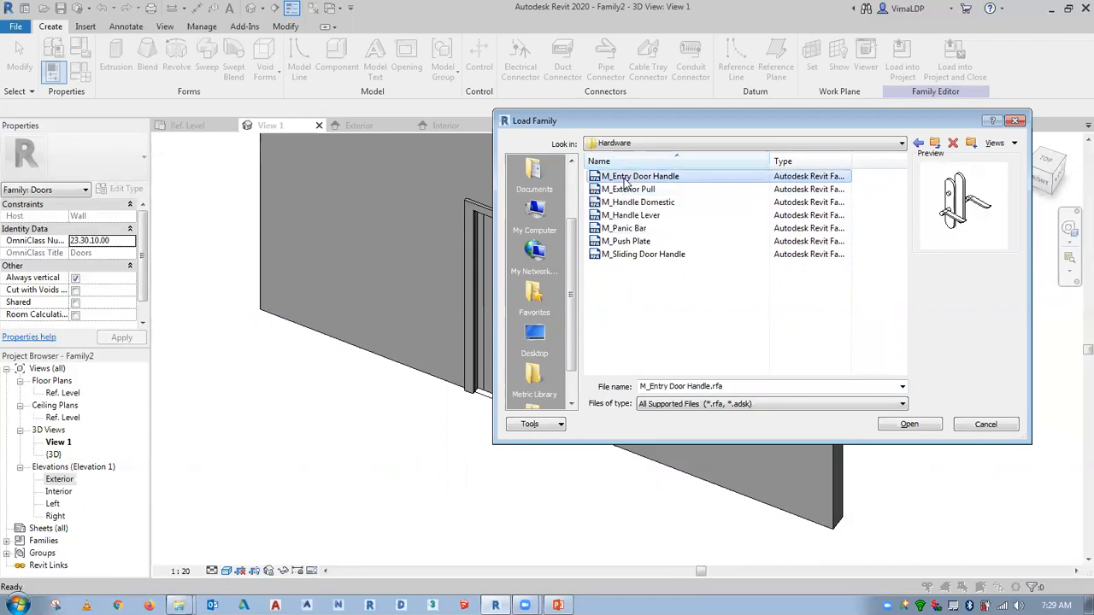
click(897, 426)
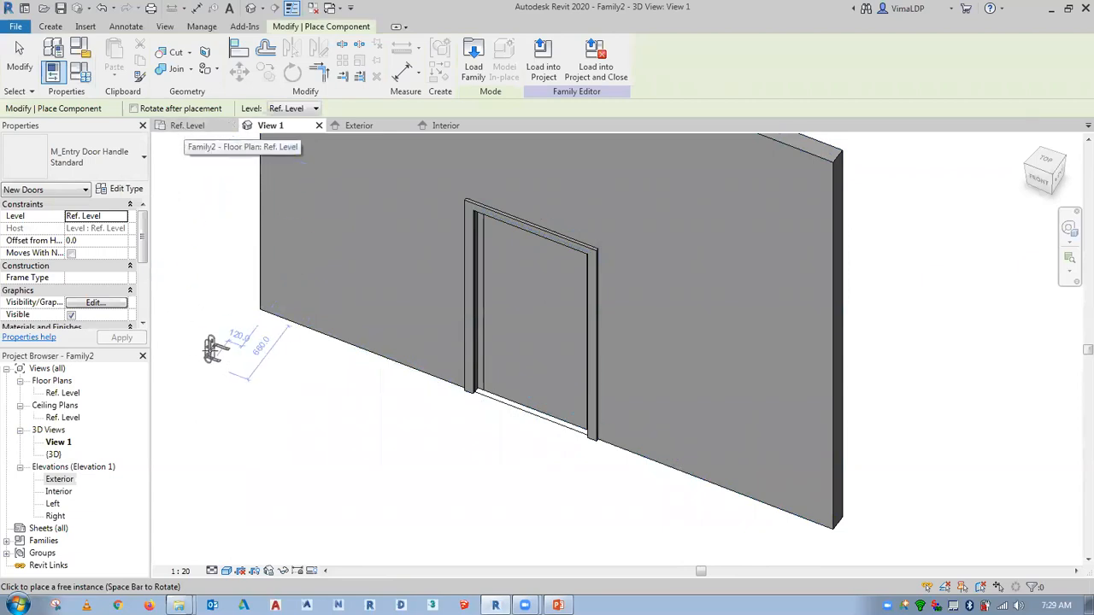
In the Ref. Level plan, place the entry door handle across the panel, about 220 from the opening's right width reference plane.
click(190, 125)
scroll(456, 290, down, 5)
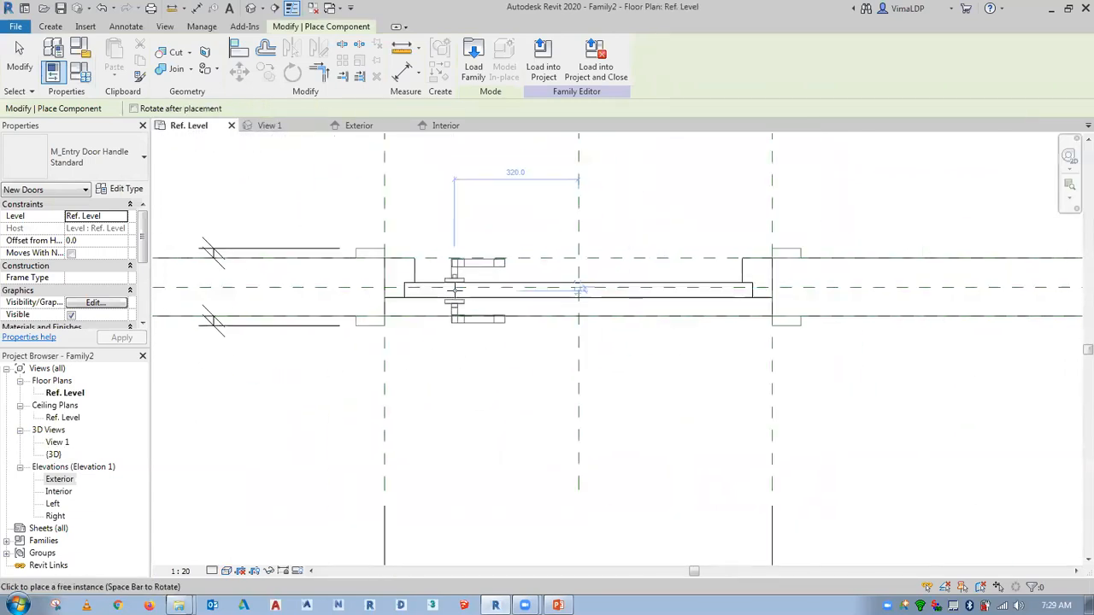
scroll(509, 324, down, 4)
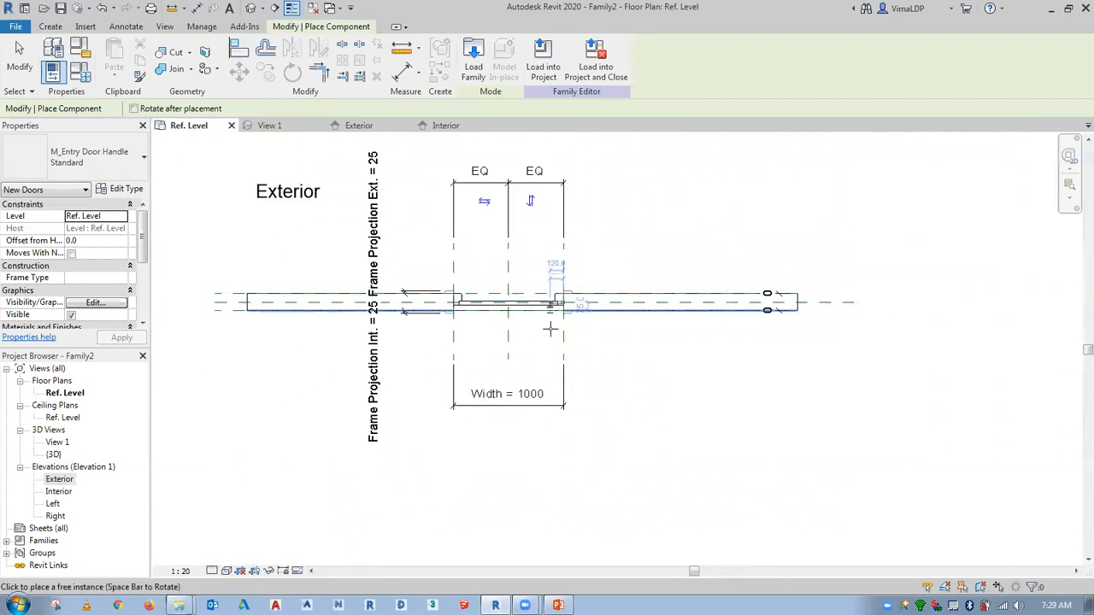
scroll(500, 339, up, 6)
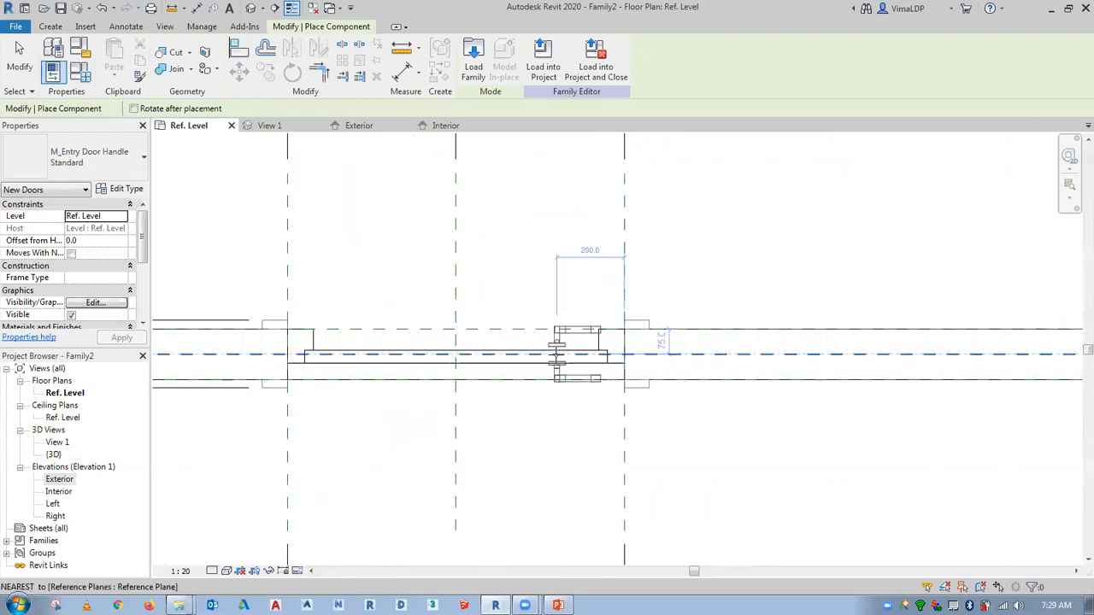
scroll(544, 354, up, 3)
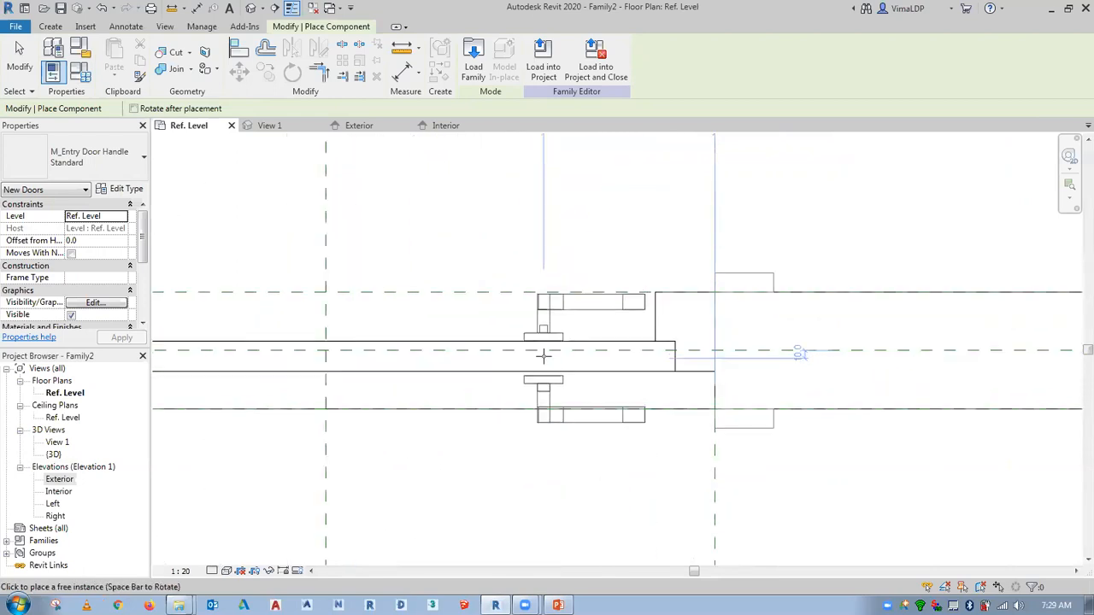
key(Escape)
key(Escape)
click(543, 319)
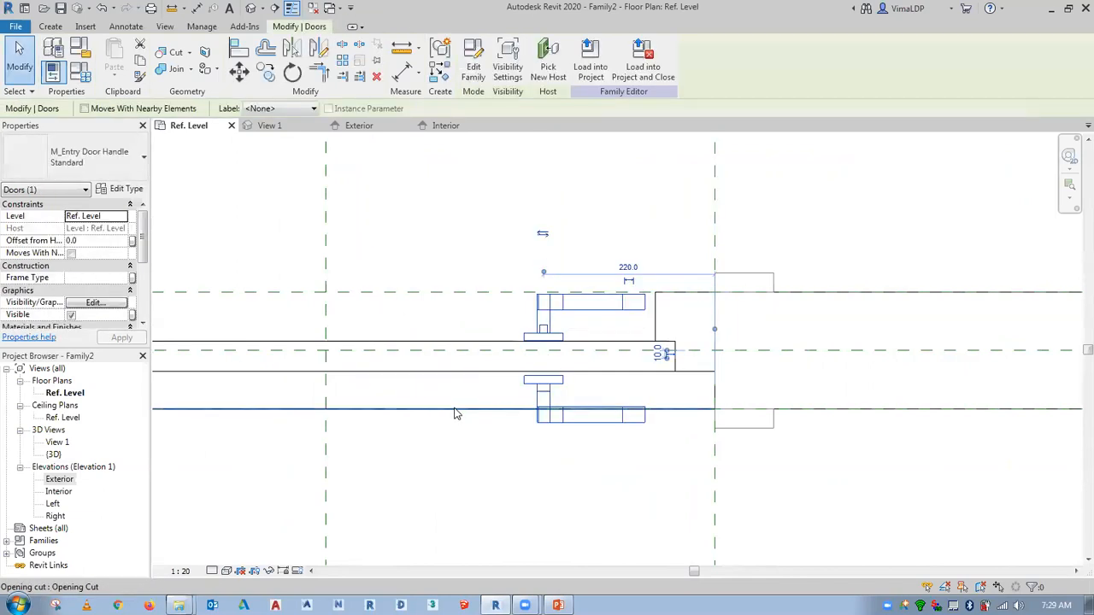
Examine how the handle's plates fit against the panel faces in plan, and check its position in 3D View 1.
scroll(144, 247, down, 4)
scroll(141, 247, up, 3)
scroll(139, 248, up, 2)
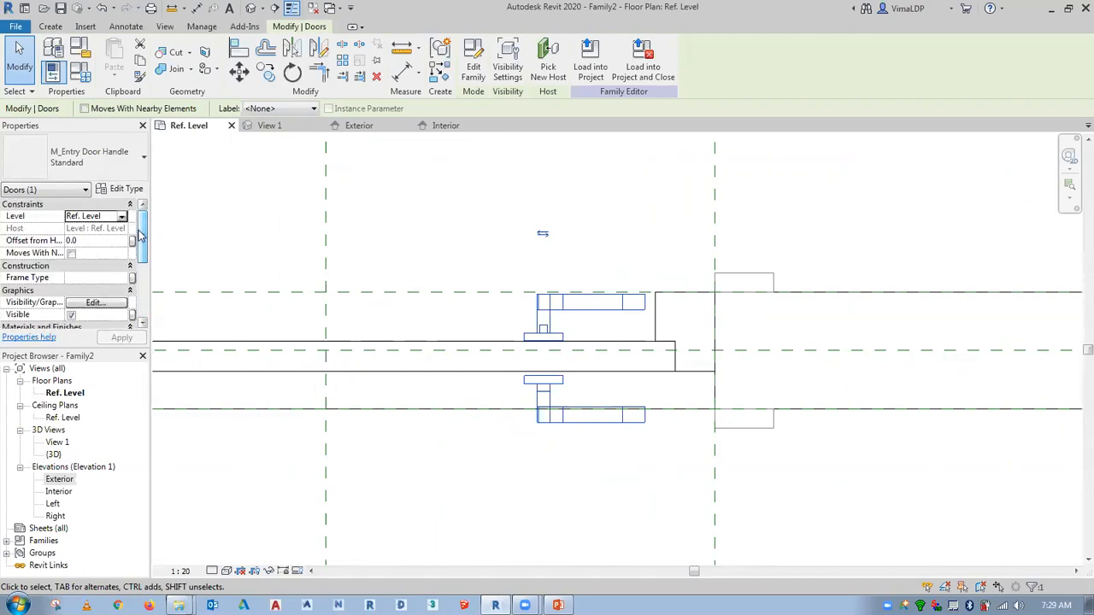
click(576, 391)
scroll(568, 376, up, 3)
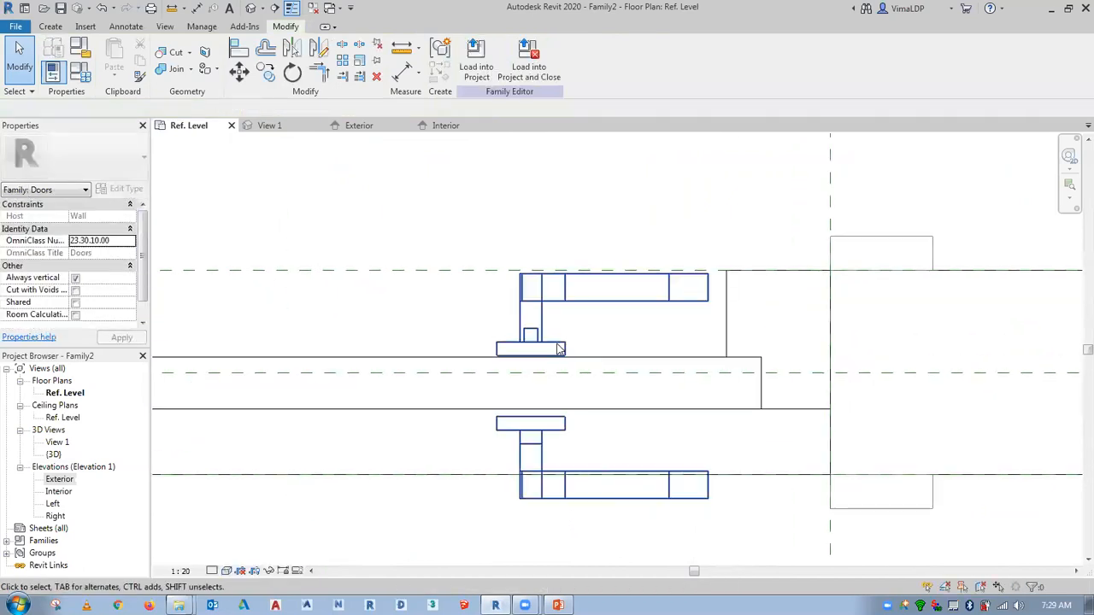
click(555, 346)
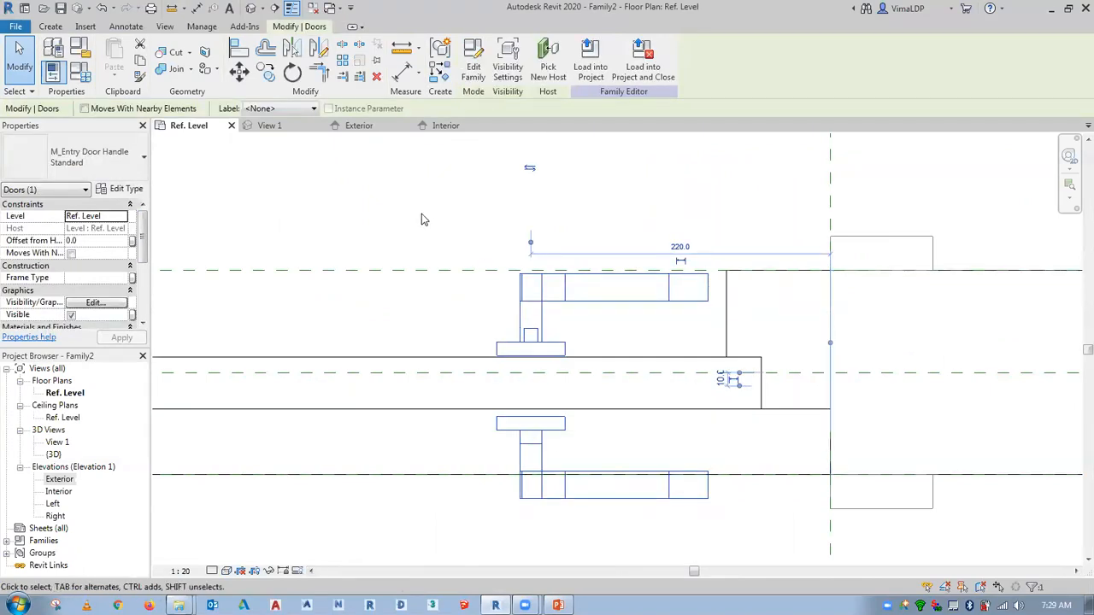
click(298, 128)
click(533, 487)
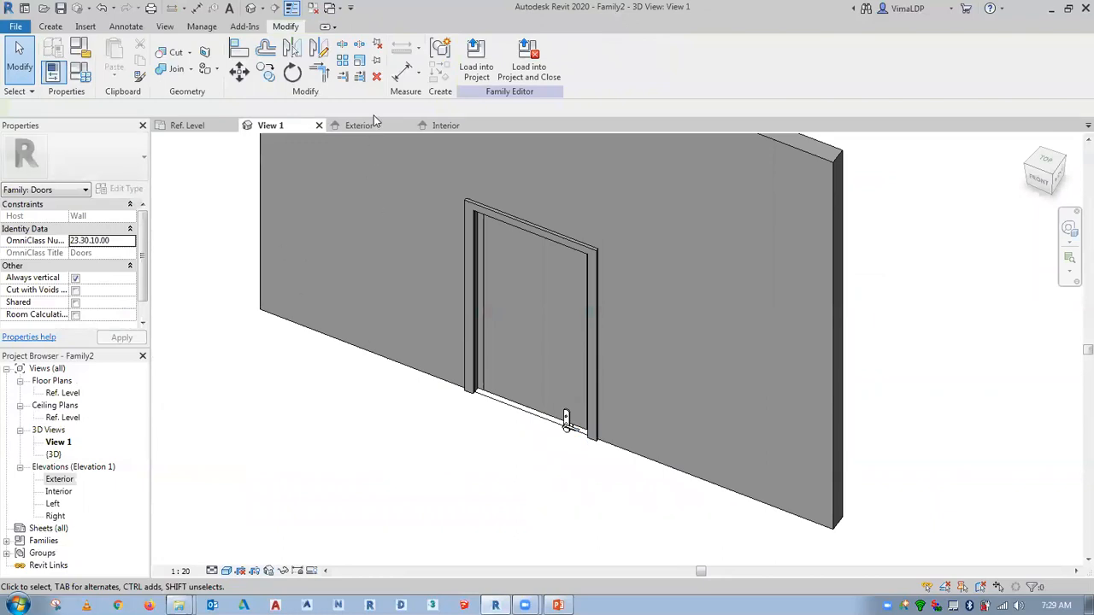
In the Interior elevation, move the door handle straight up from the floor level to about a quarter of the door height.
click(443, 125)
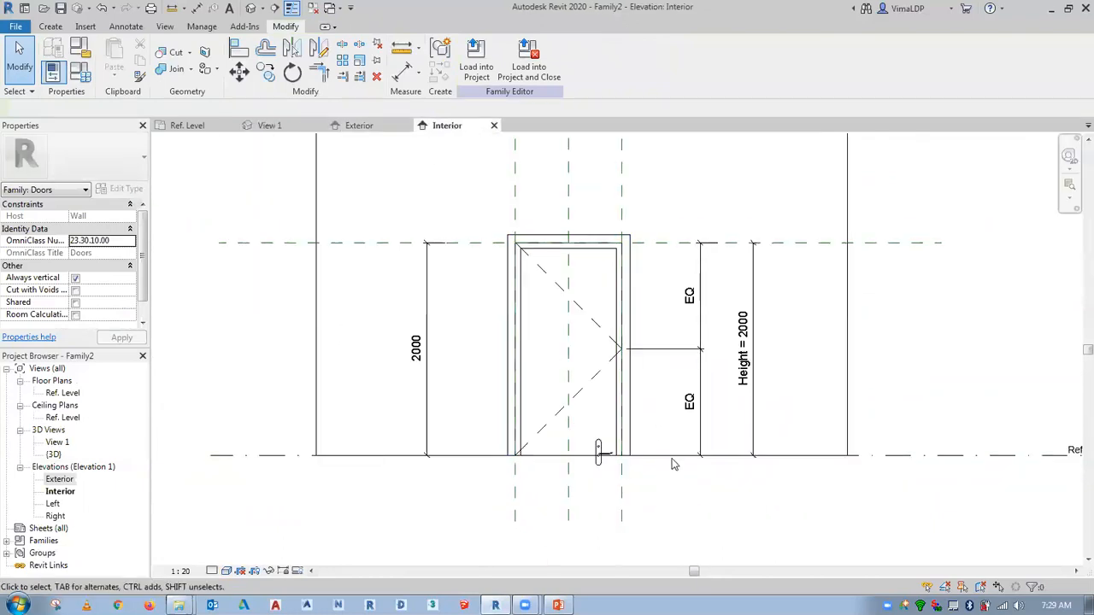
scroll(676, 466, up, 2)
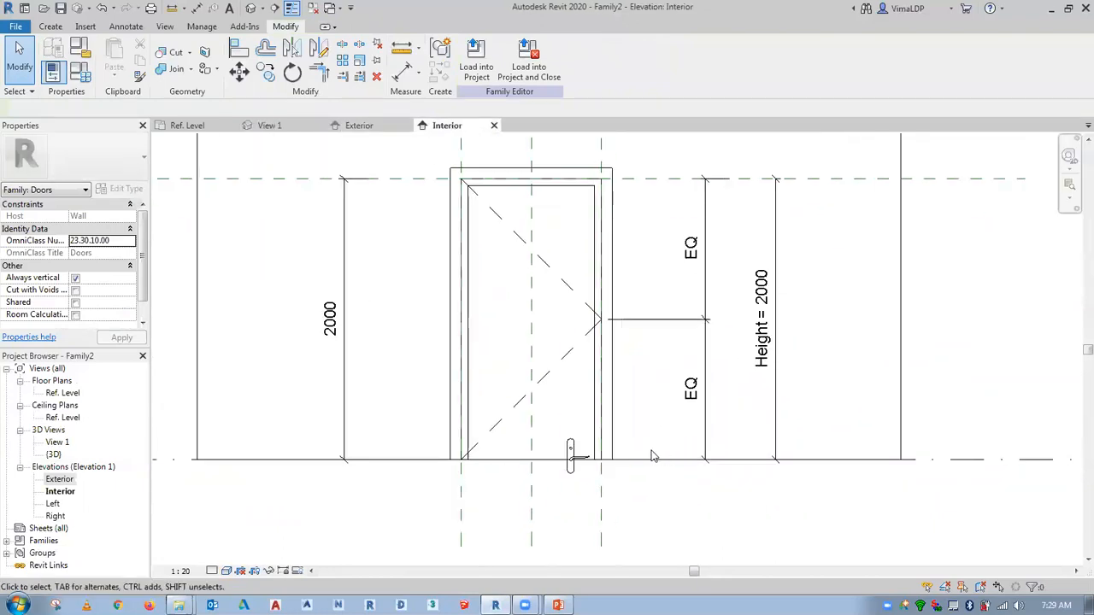
click(570, 453)
drag(570, 452, 570, 384)
click(580, 519)
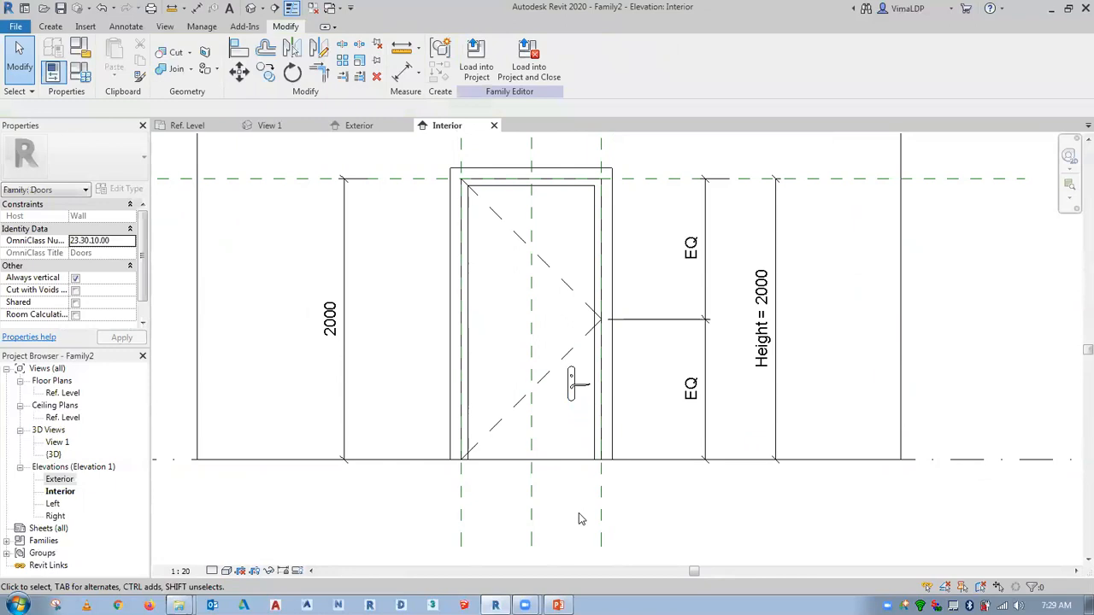
Dimension the door handle's height from the floor reference level in the Interior elevation.
key(d)
key(i)
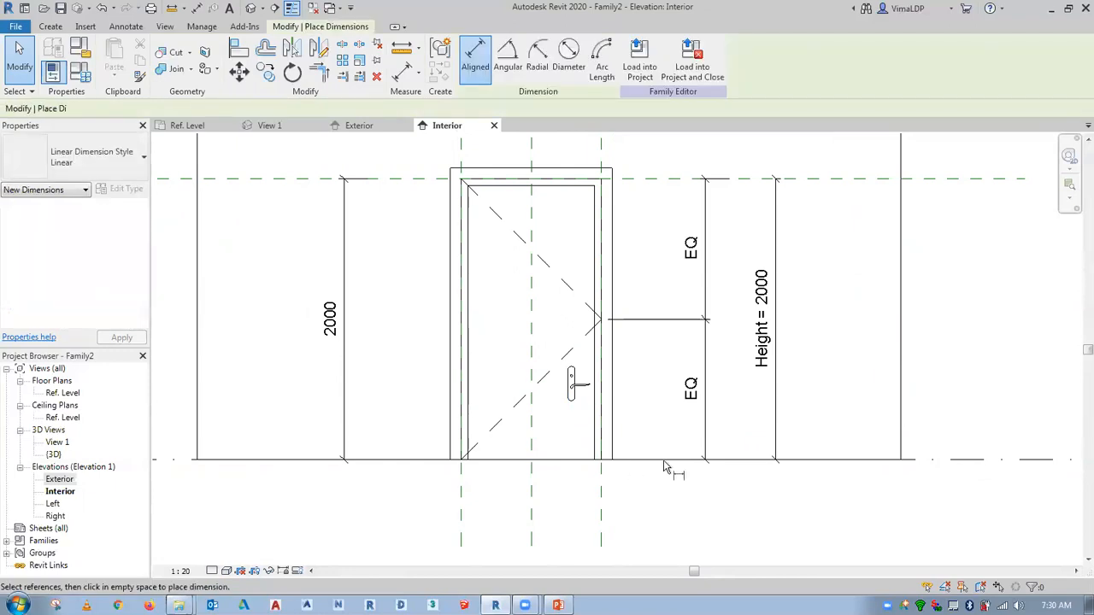
click(665, 462)
click(572, 349)
click(660, 423)
Dimension the horizontal distance from the handle's centre to the opening's right width reference plane, placing it above the door.
scroll(573, 375, up, 3)
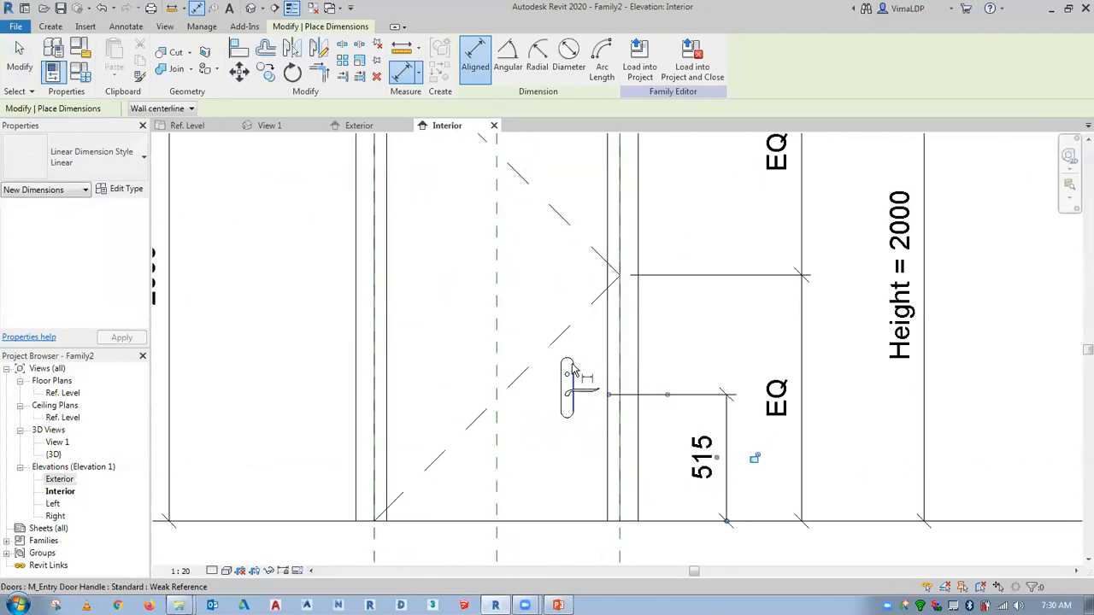
click(571, 378)
scroll(571, 381, down, 3)
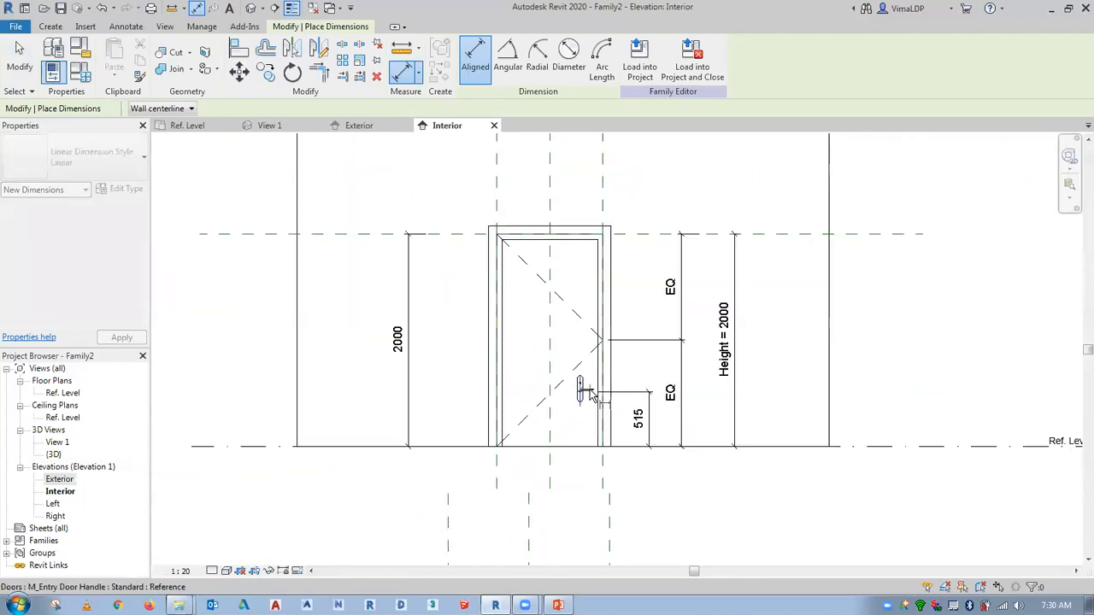
click(603, 193)
click(627, 191)
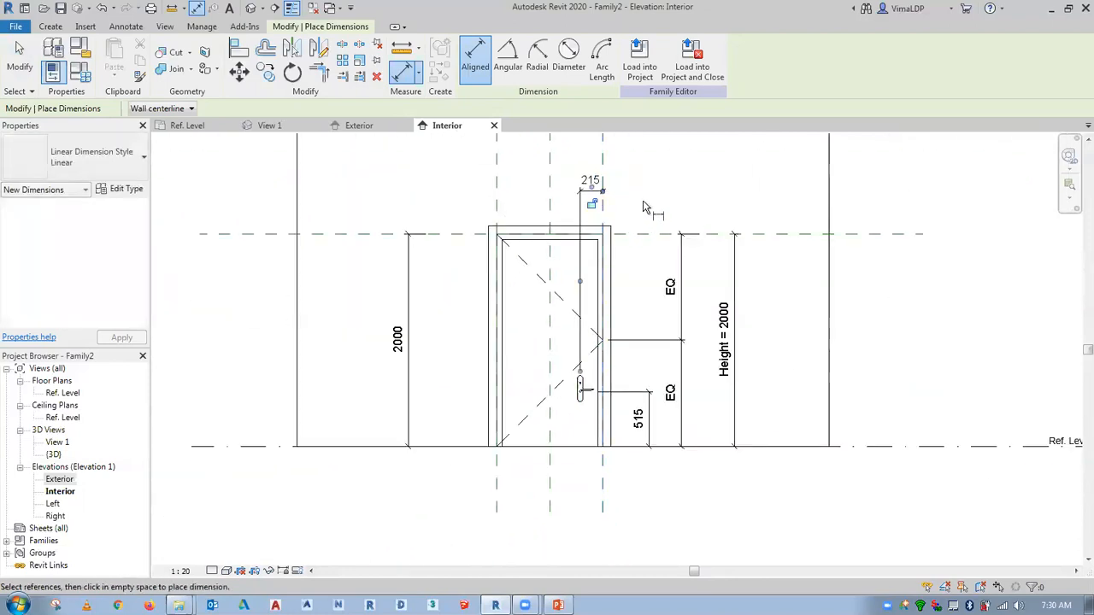
key(Escape)
key(Escape)
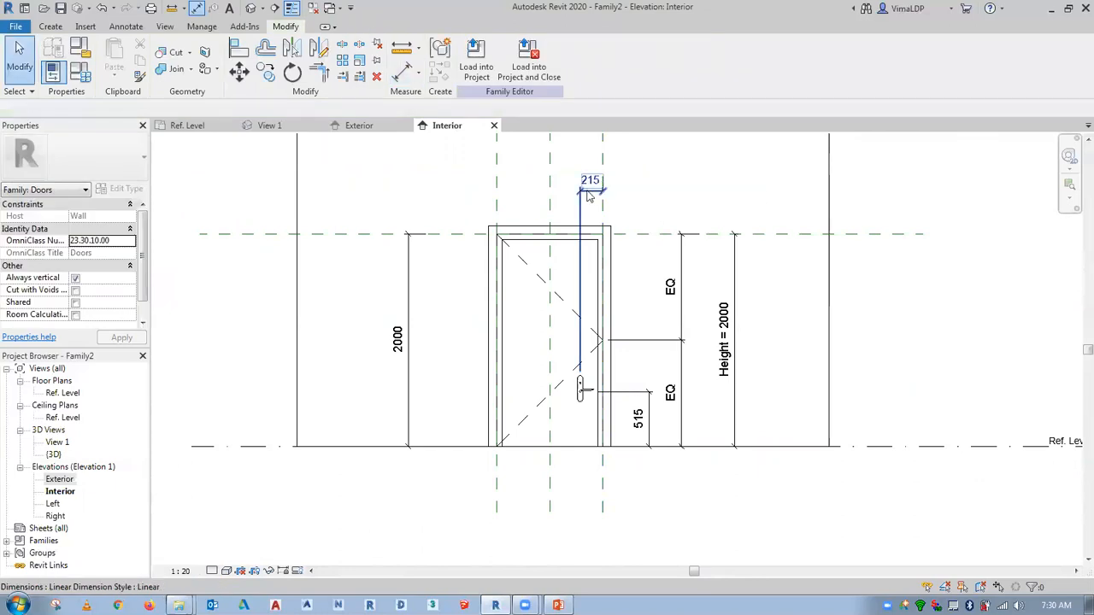
Label the handle's horizontal dimension with a new family type parameter named Handle-X.
scroll(586, 196, up, 2)
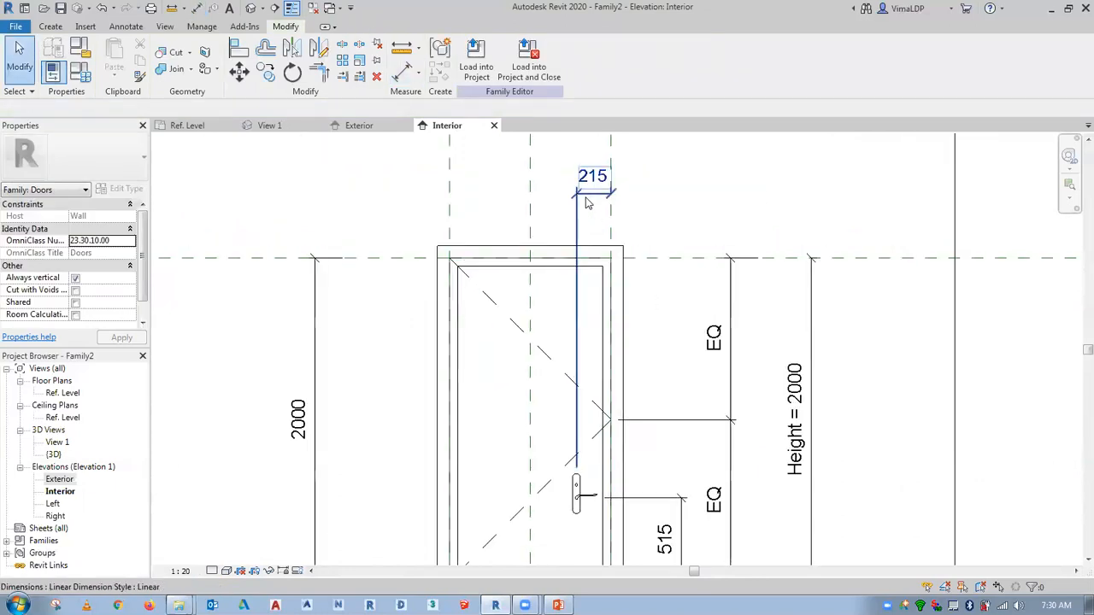
click(586, 202)
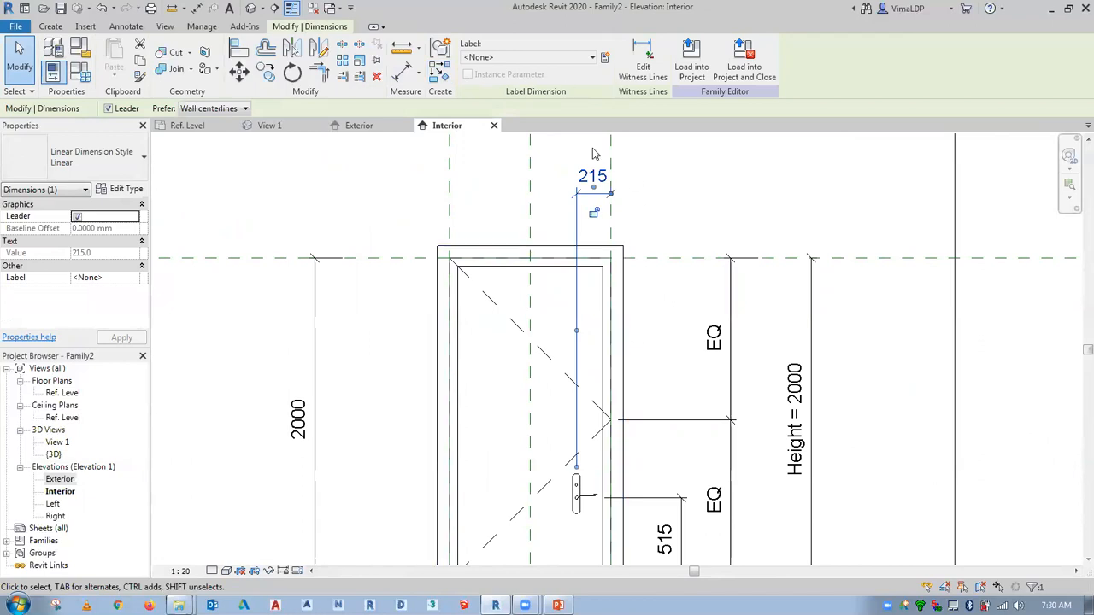
click(604, 57)
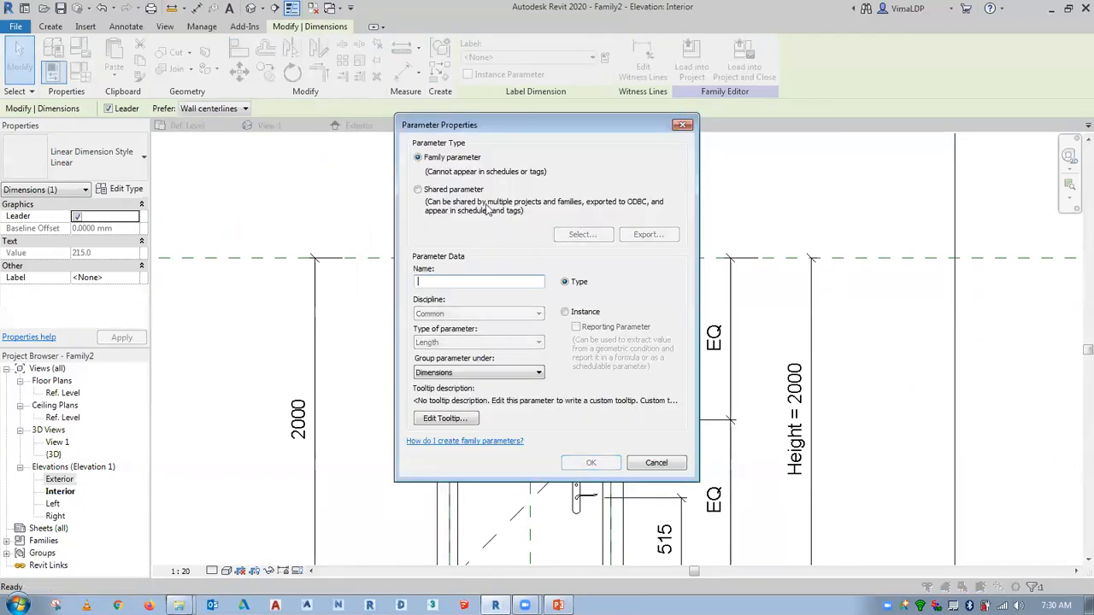
click(493, 279)
text(Handle-X)
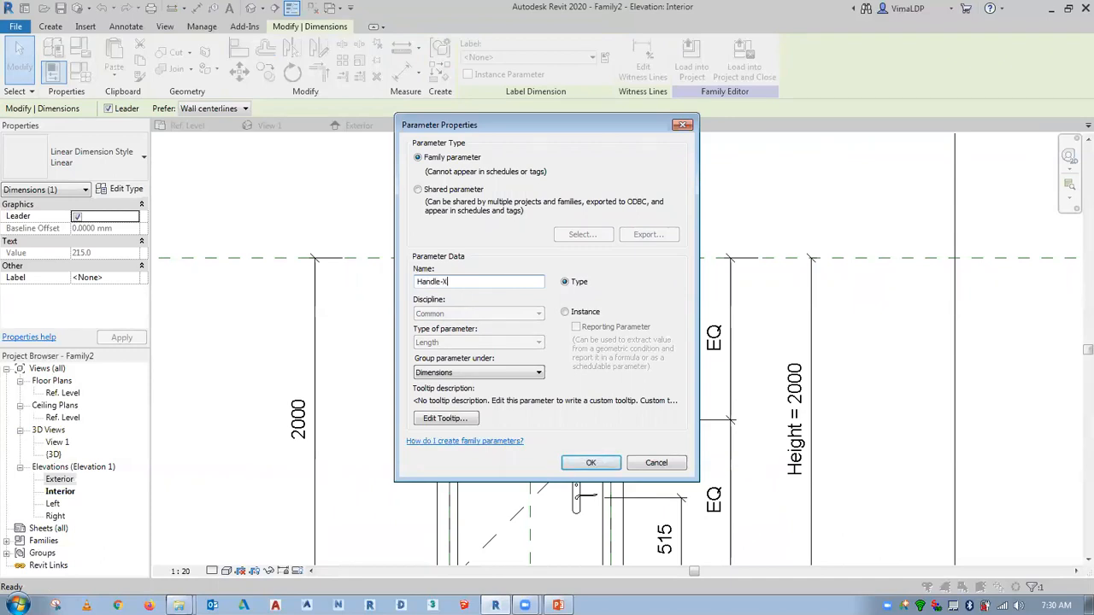
click(590, 462)
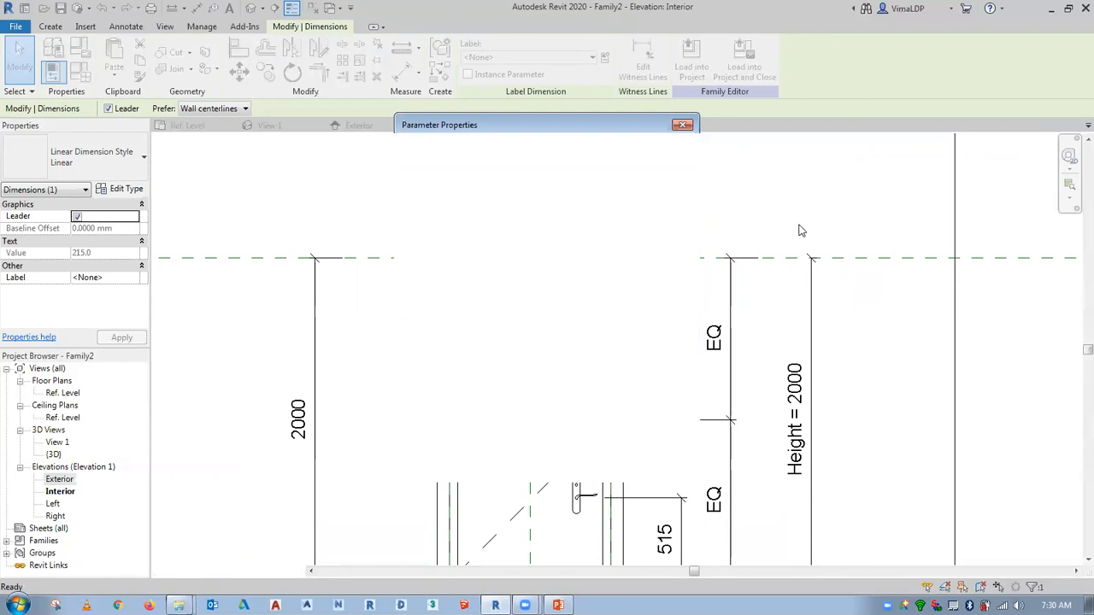
Label the handle's height dimension with a new family type parameter named Handle-Y.
scroll(709, 193, down, 5)
scroll(710, 382, up, 4)
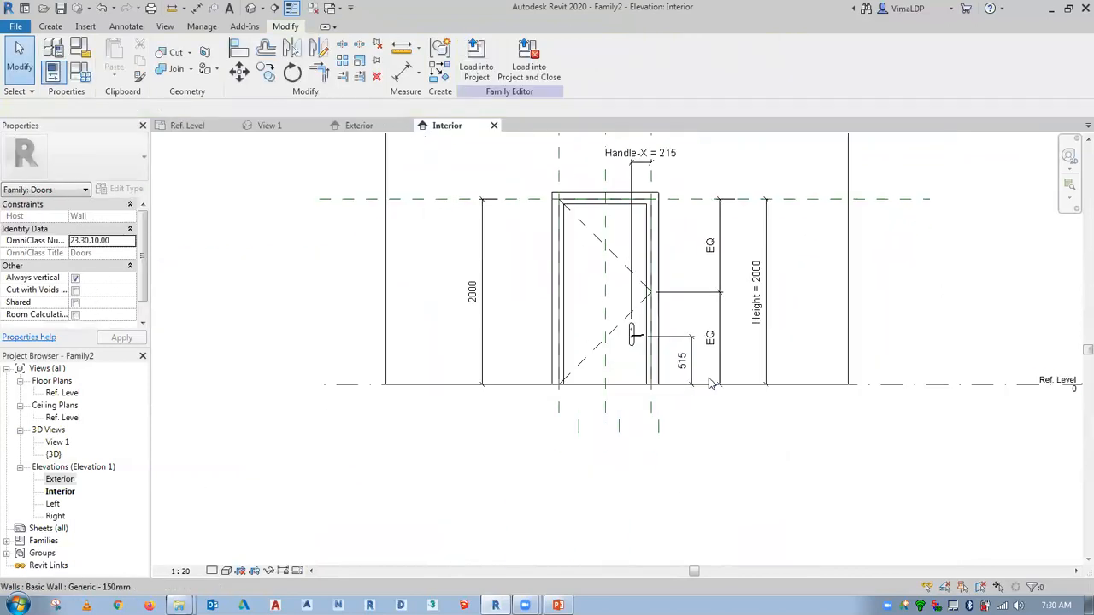
click(684, 340)
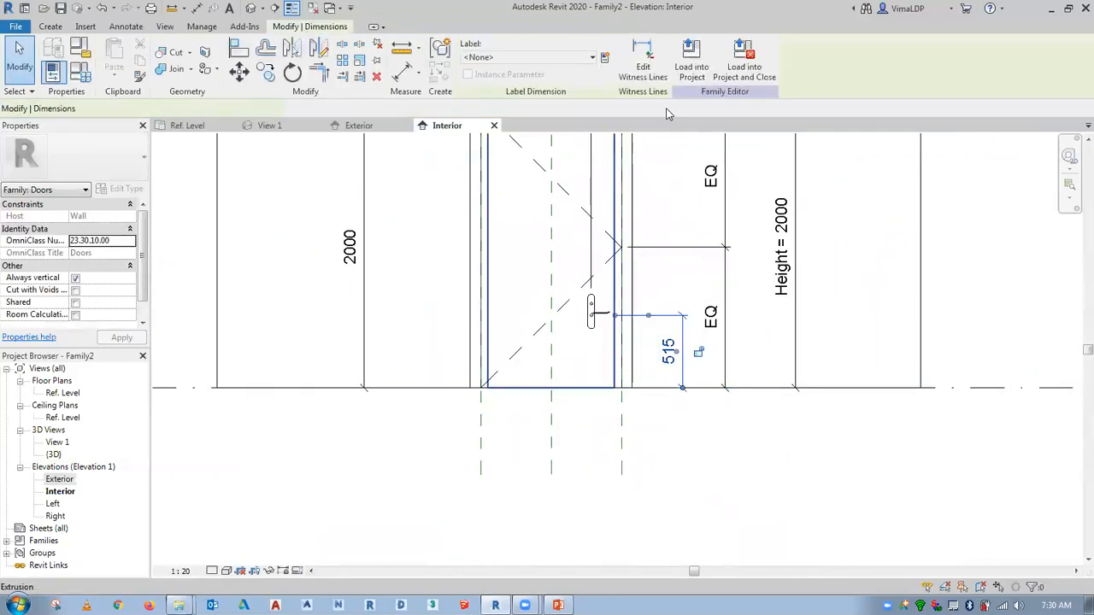
click(605, 57)
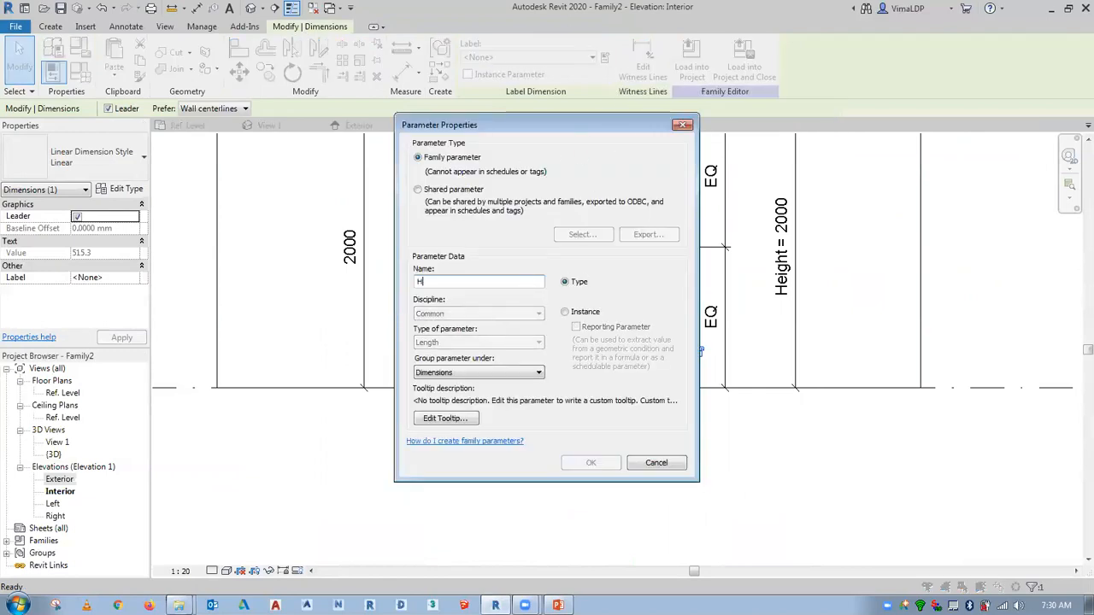
text(Handle-Y)
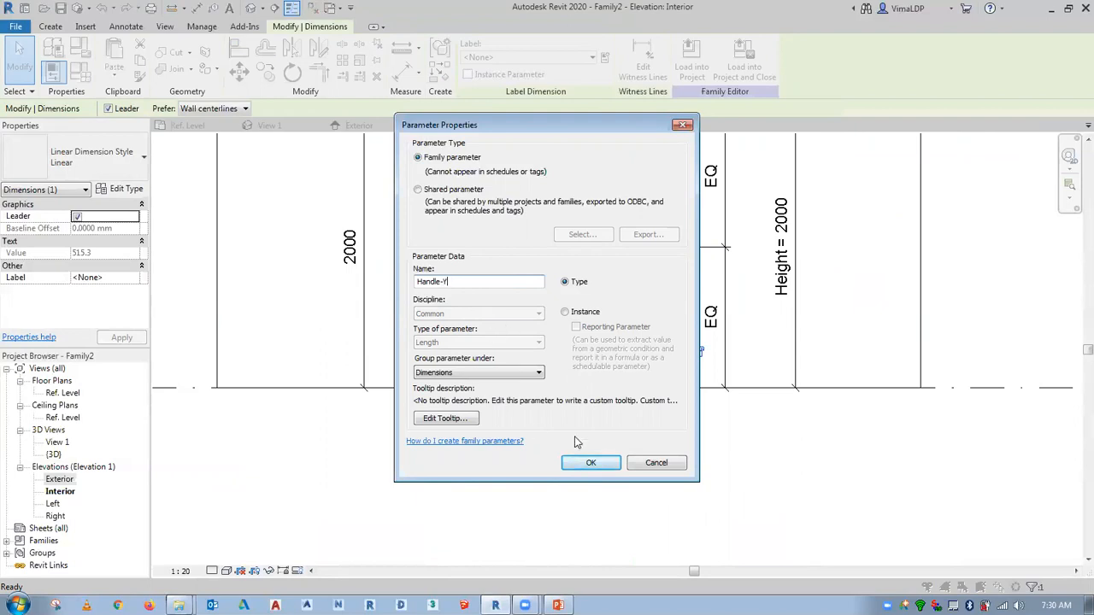
click(591, 462)
key(Escape)
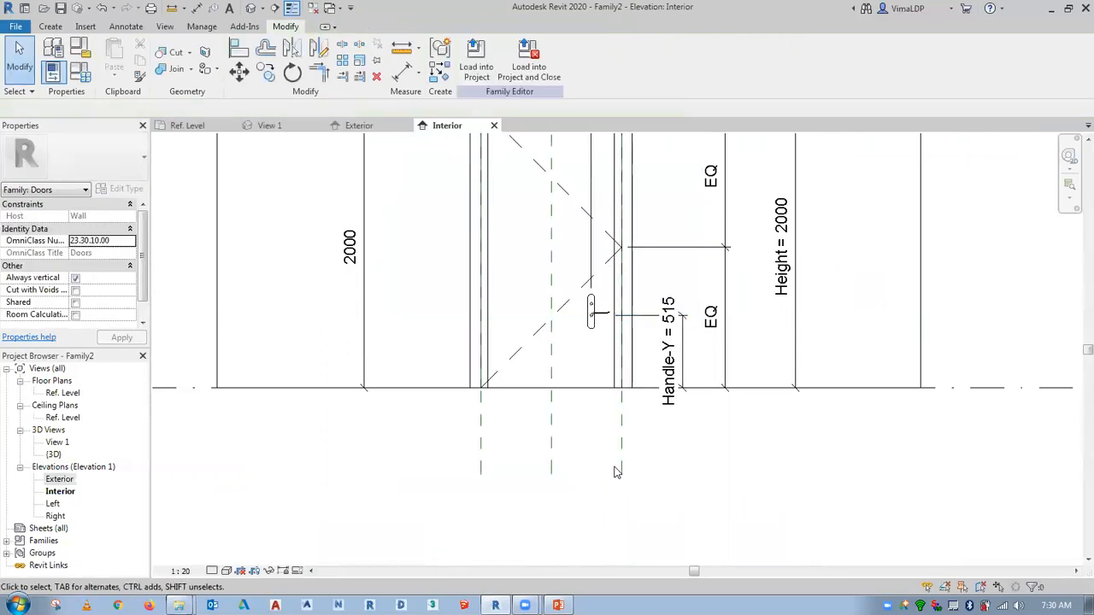
Set the Handle-X parameter to 250 in the family types.
scroll(613, 473, down, 2)
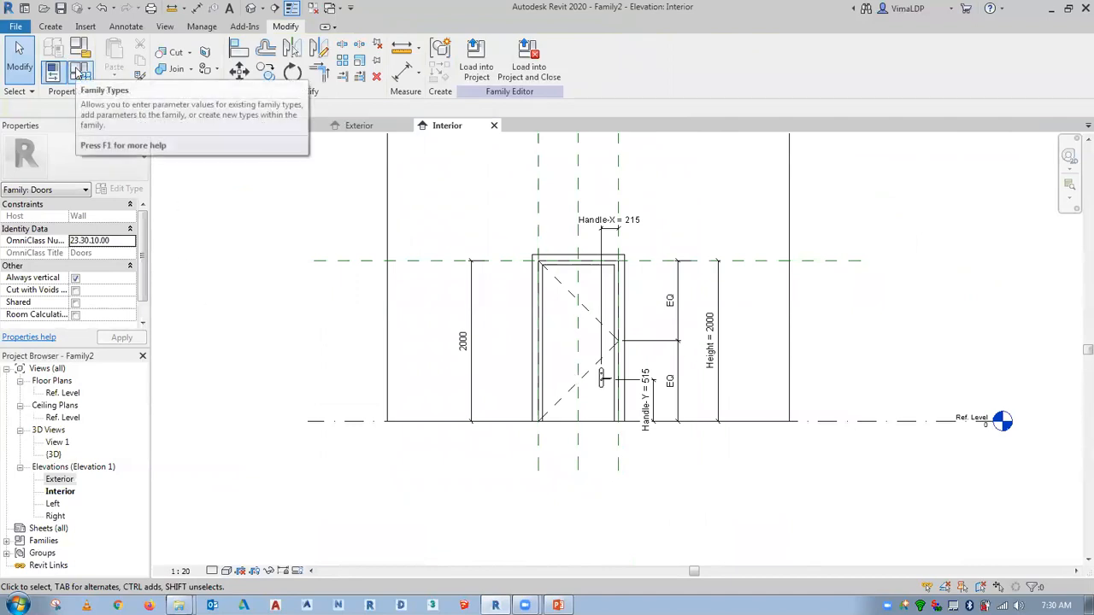
click(77, 72)
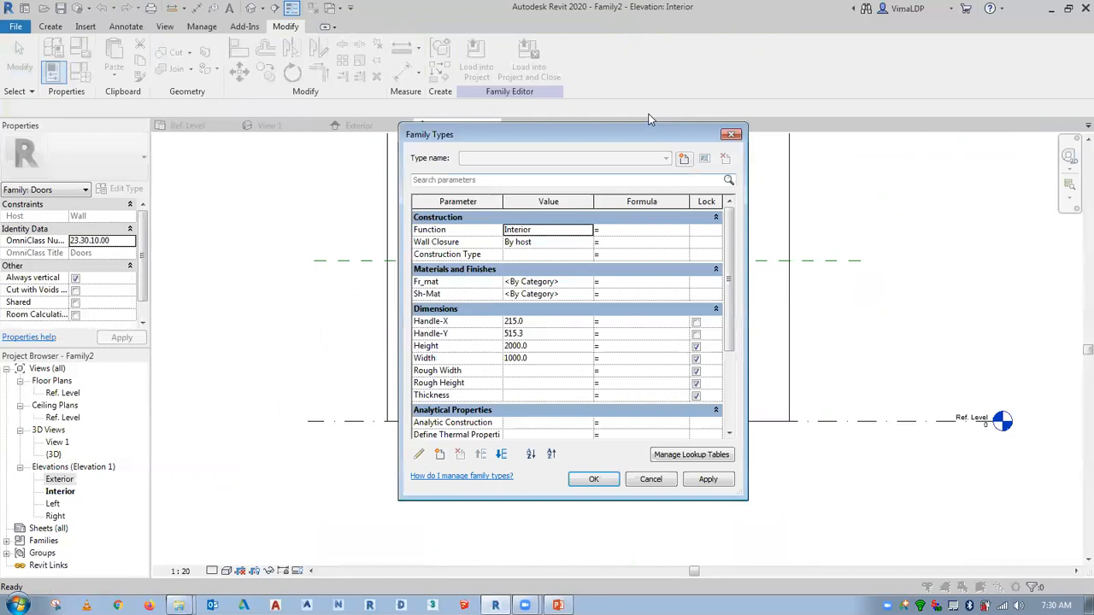
drag(637, 124, 400, 112)
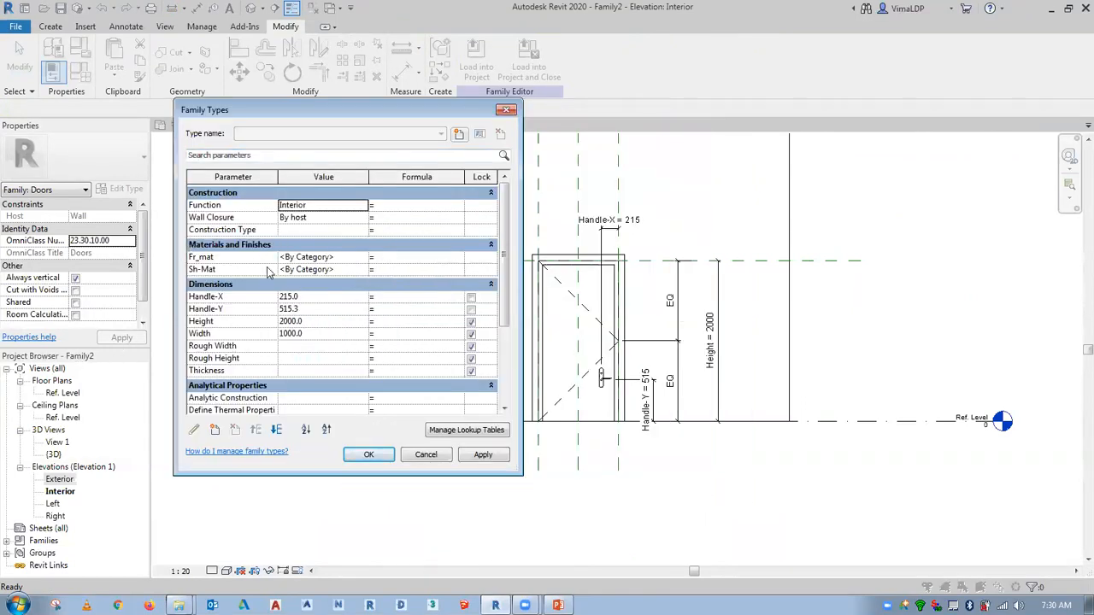
click(324, 299)
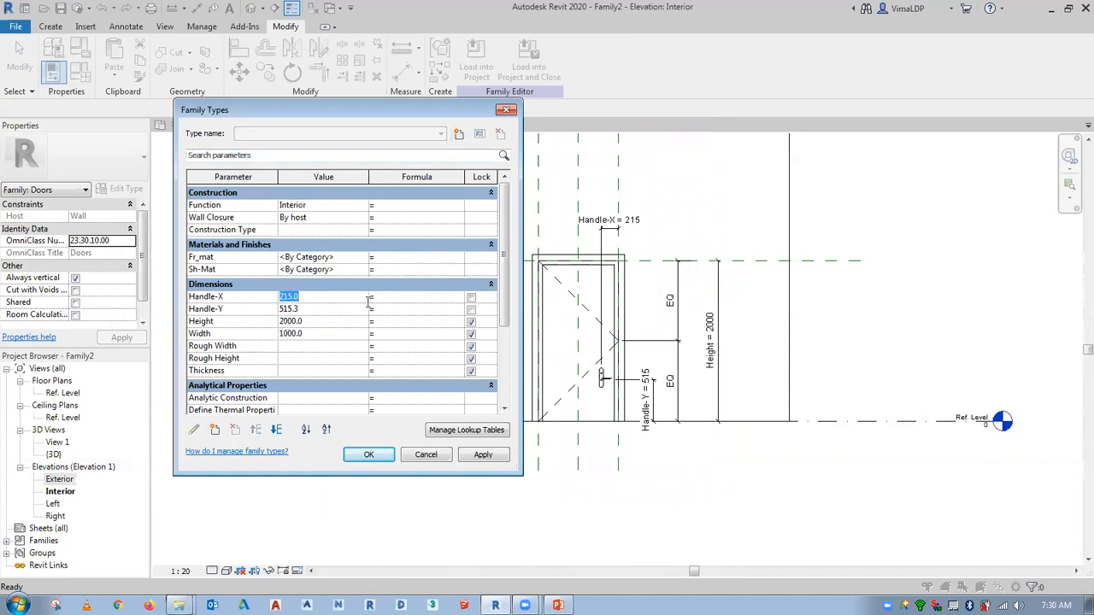
text(250)
click(370, 301)
Give the Handle-Y parameter the formula Height/2 and apply the family type changes to the door.
click(324, 311)
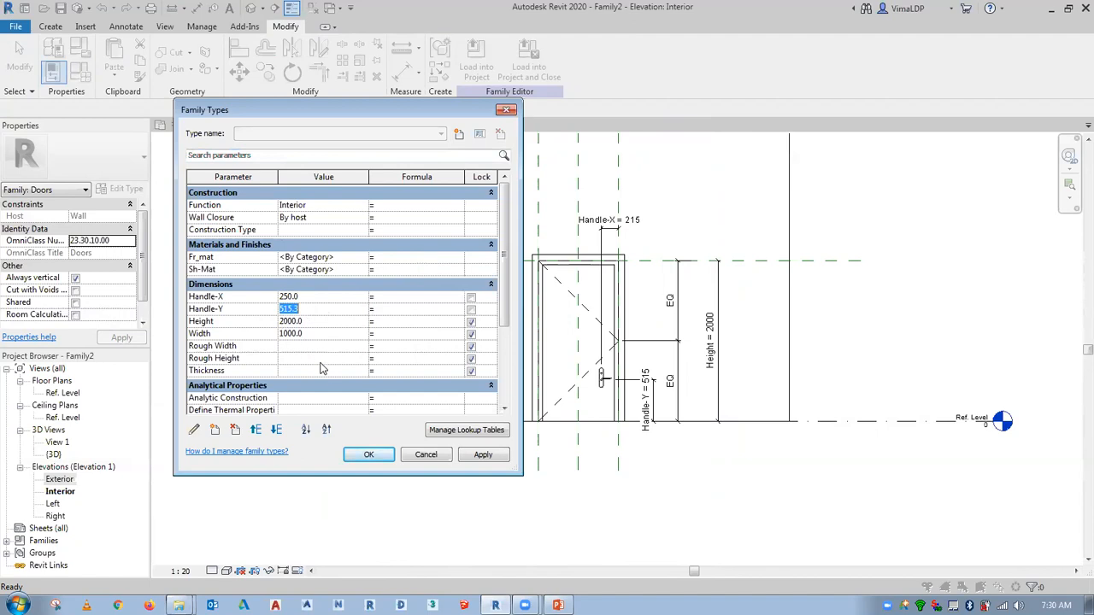
click(395, 307)
click(254, 322)
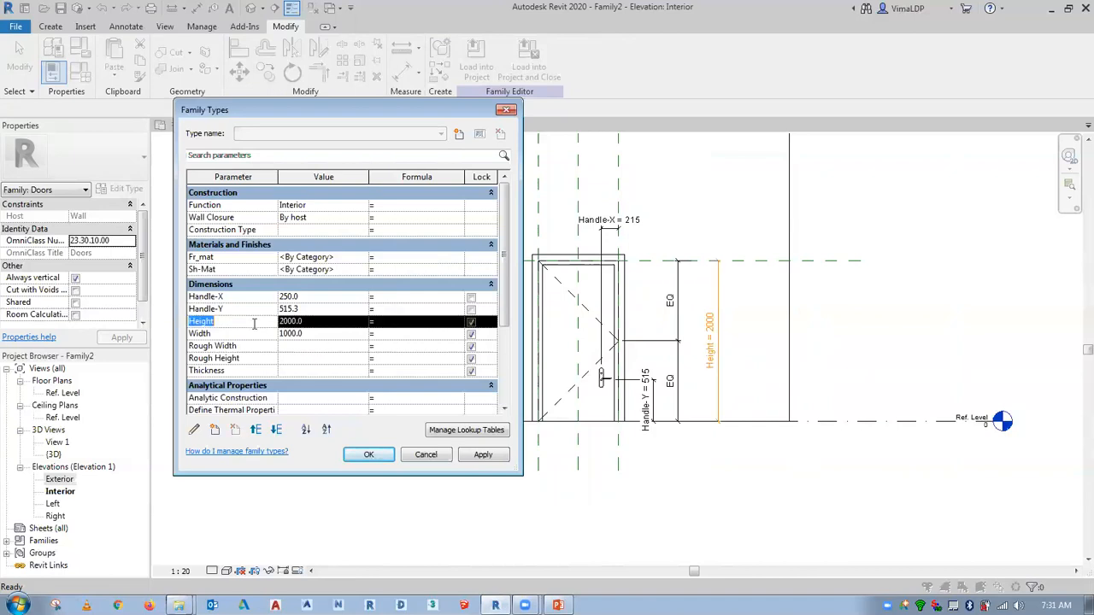
click(395, 311)
text(Height/2)
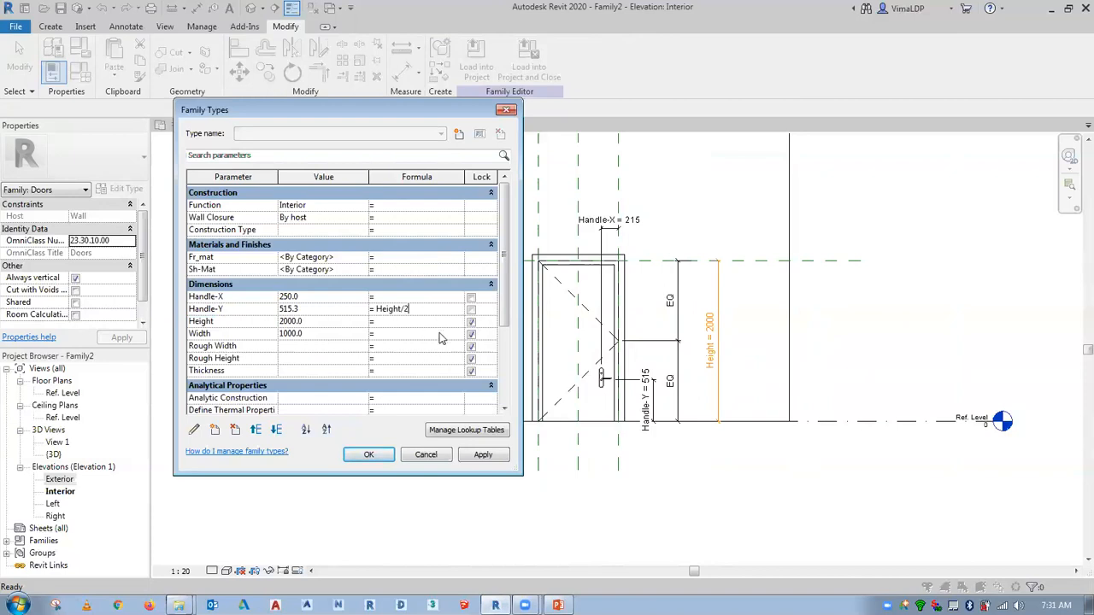
key(Tab)
click(483, 455)
click(366, 454)
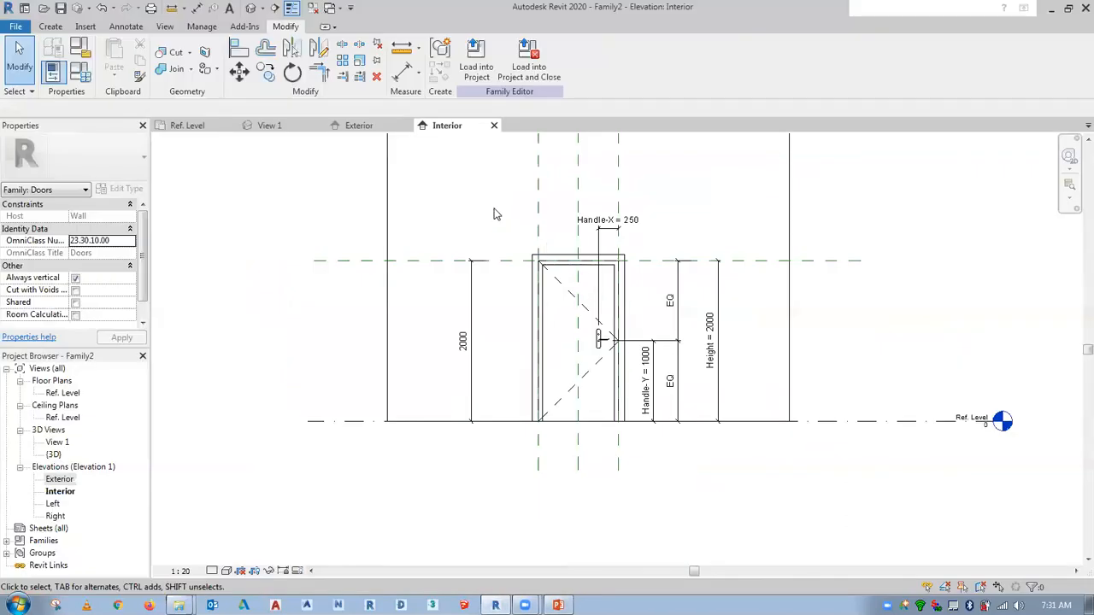
Inspect the repositioned handle in the Ref. Level plan and 3D View 1, and close all other open views.
click(187, 126)
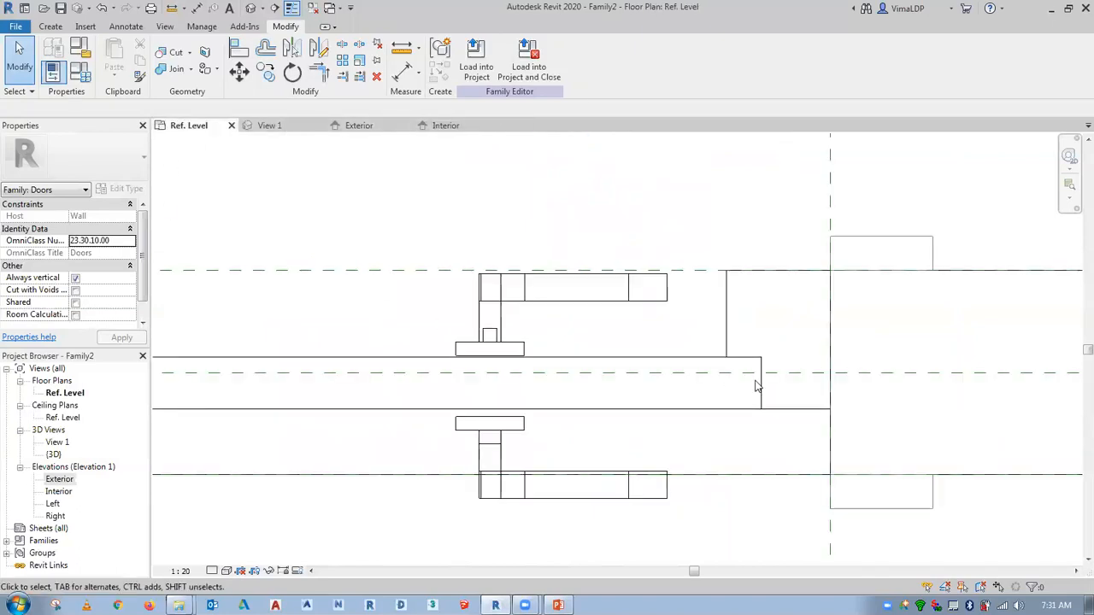
scroll(756, 386, down, 2)
click(283, 124)
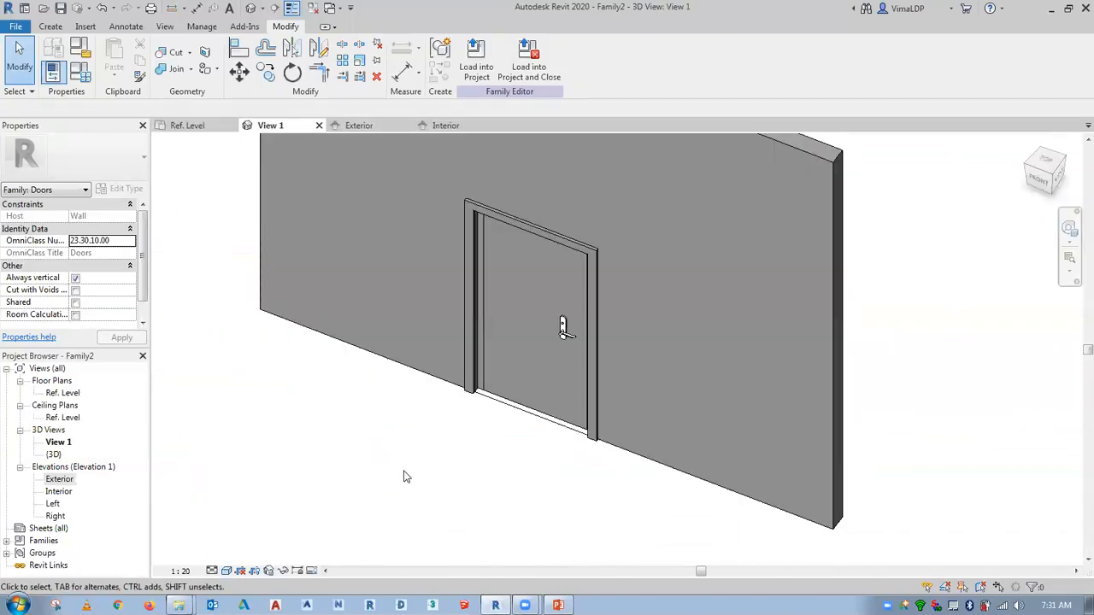
scroll(436, 451, down, 3)
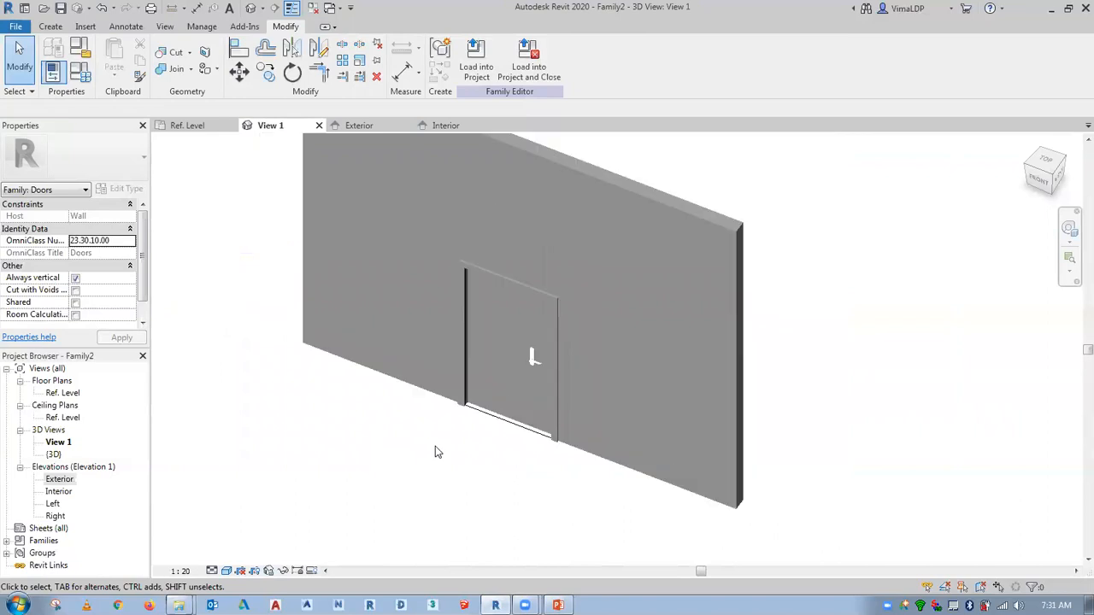
shift+middle_drag(541, 475, 805, 372)
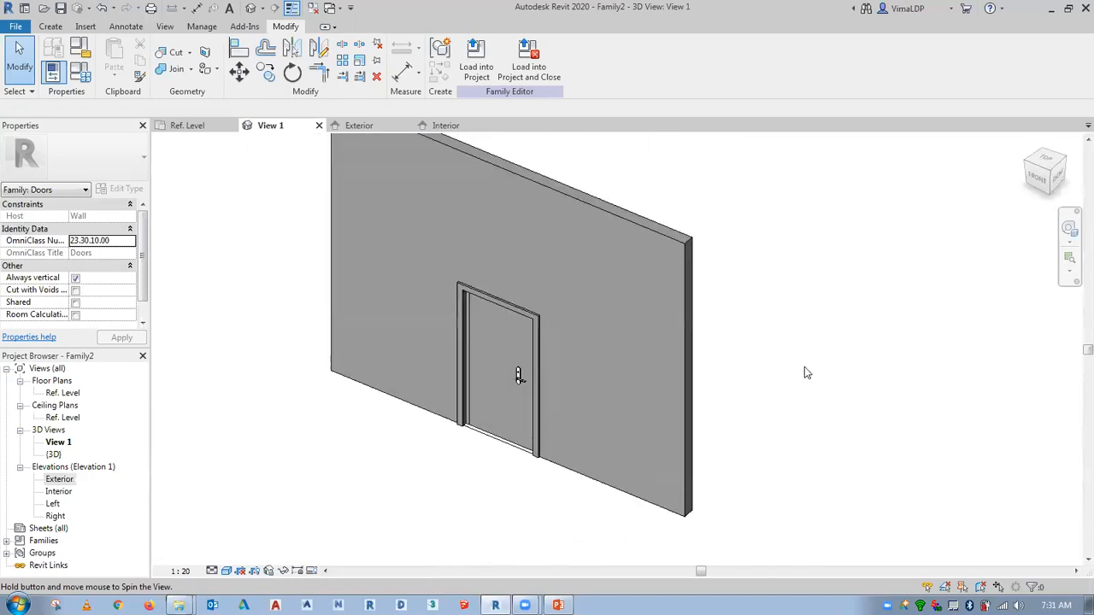
click(292, 7)
scroll(761, 436, down, 1)
shift+middle_drag(762, 433, 705, 465)
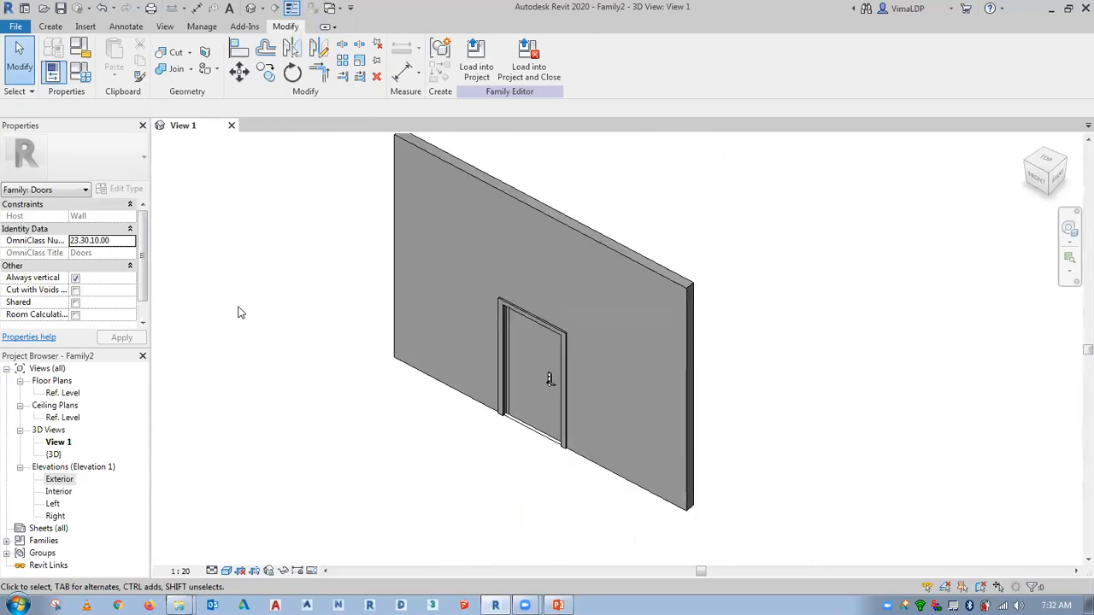
Create a new family type named Type 1-0.9mx2.1m.
click(77, 74)
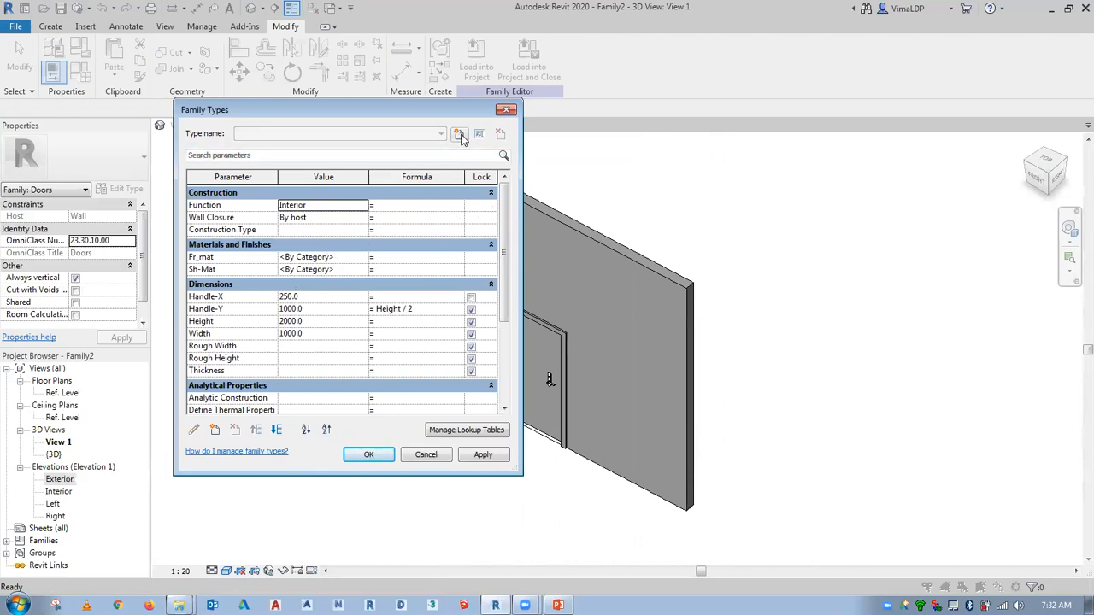
click(458, 134)
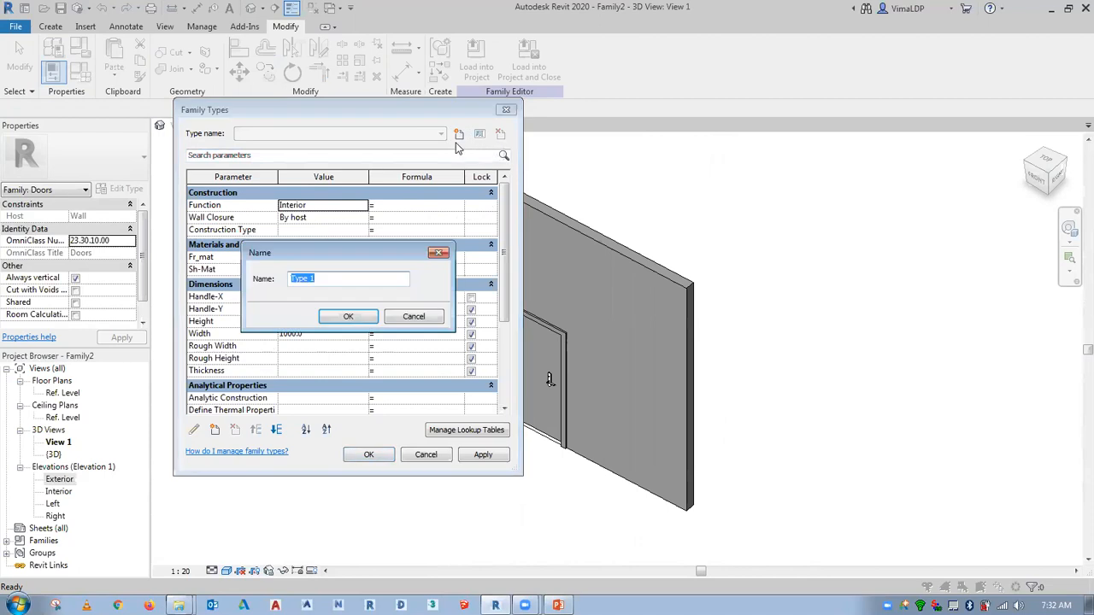
key(Right)
text(-0.9m)
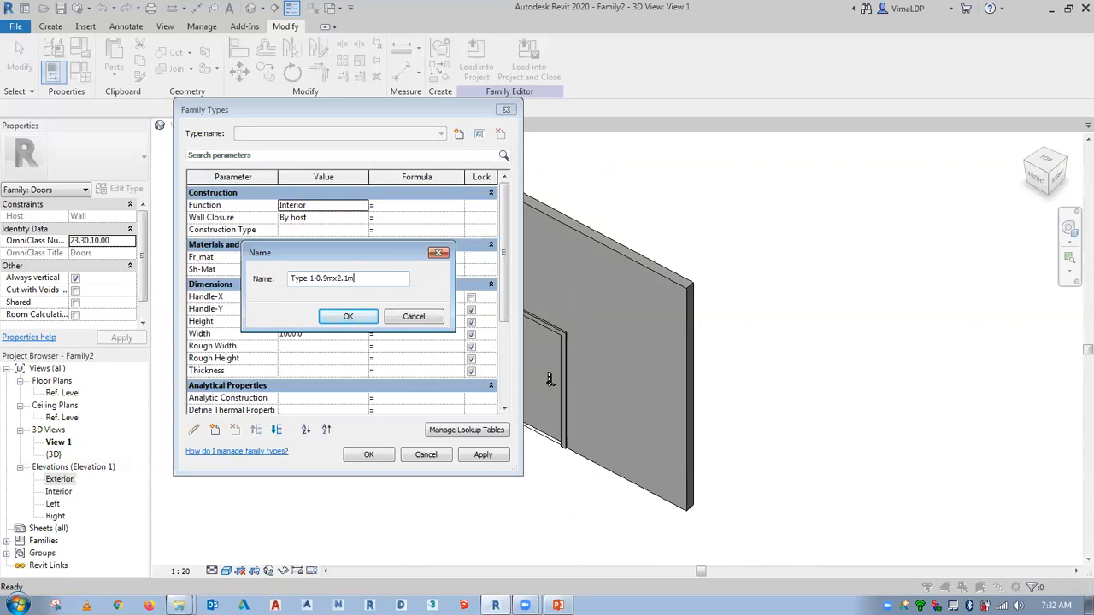
key(Return)
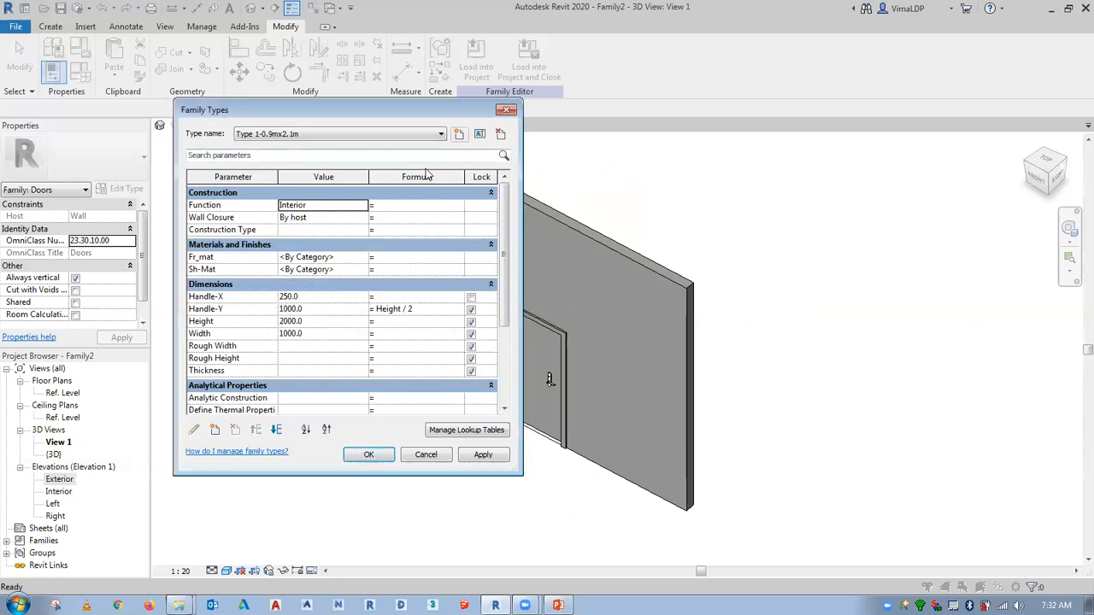
Set the new type's Width to 900 and Height to 2.1 m, and apply the values to the door.
click(338, 335)
text(900)
key(Tab)
click(330, 321)
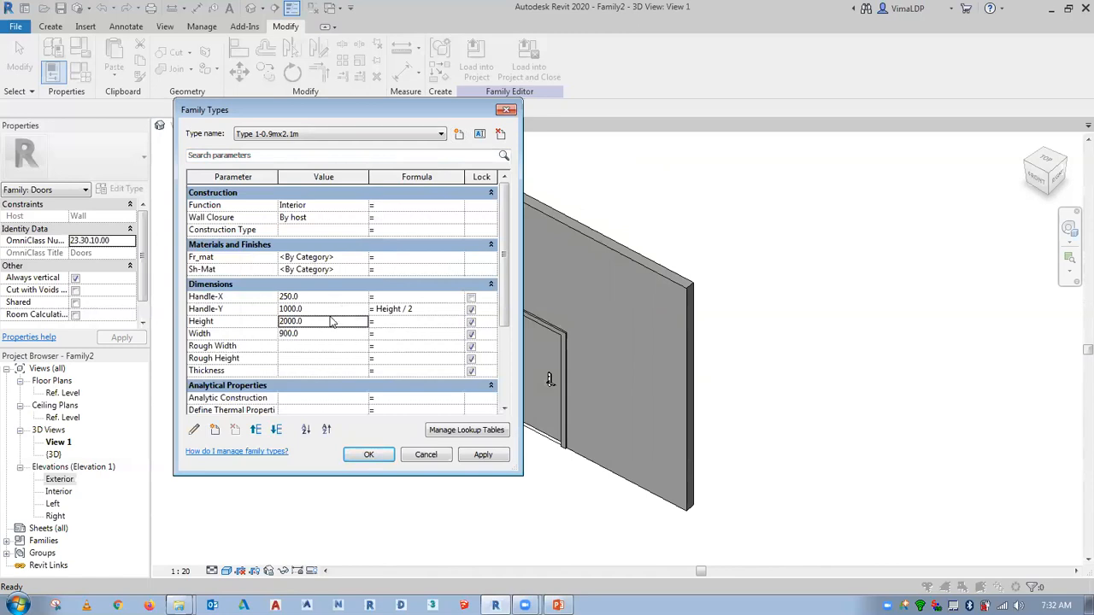
text(2.1m)
key(Tab)
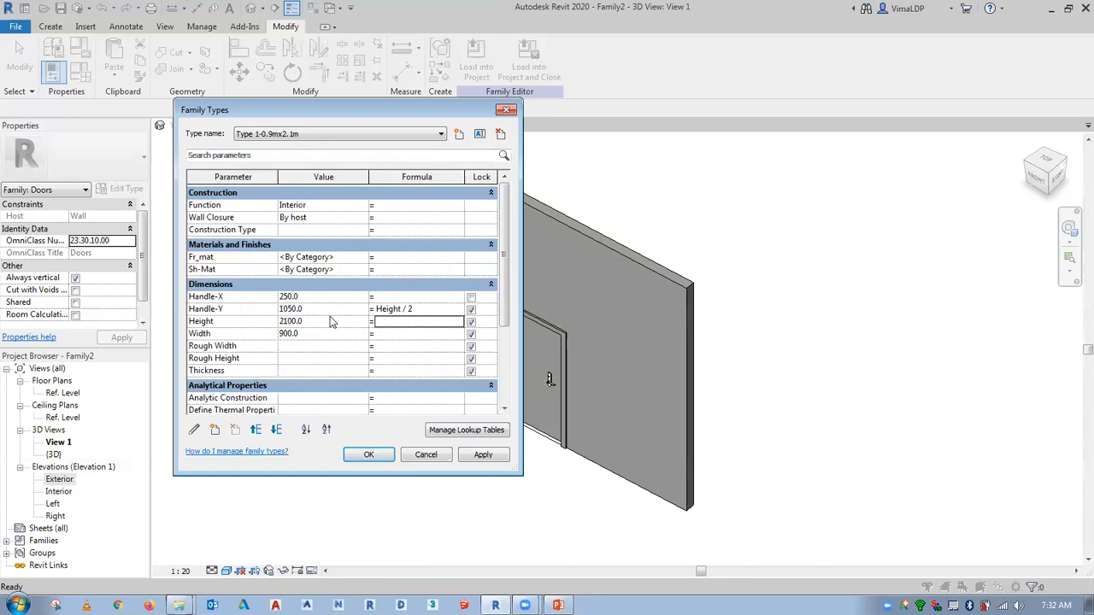
click(501, 459)
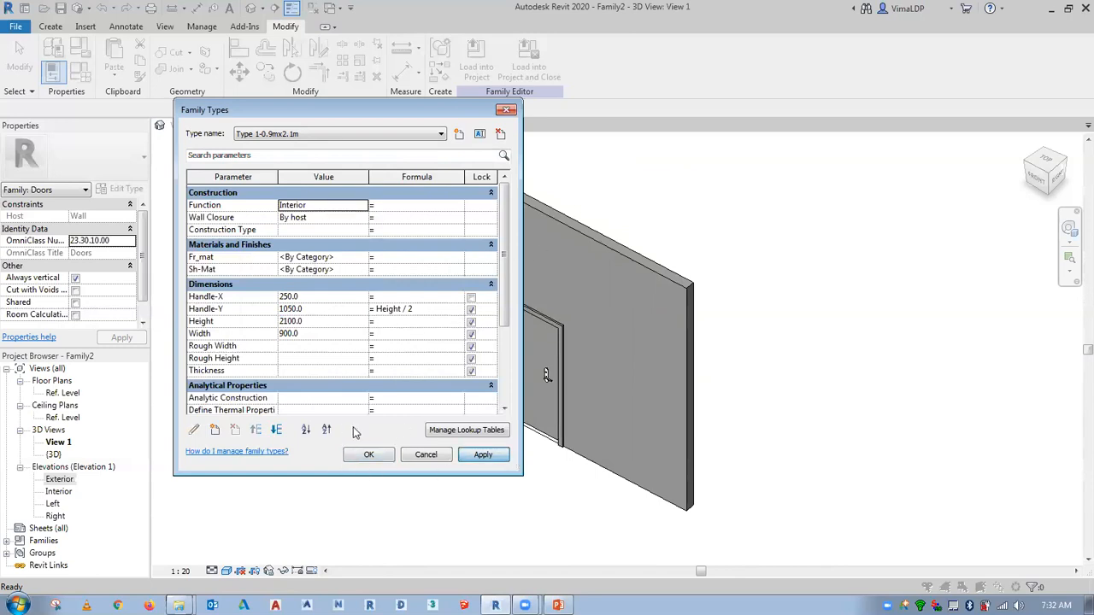
Create another family type named Type 2-1mx2.1m.
click(374, 456)
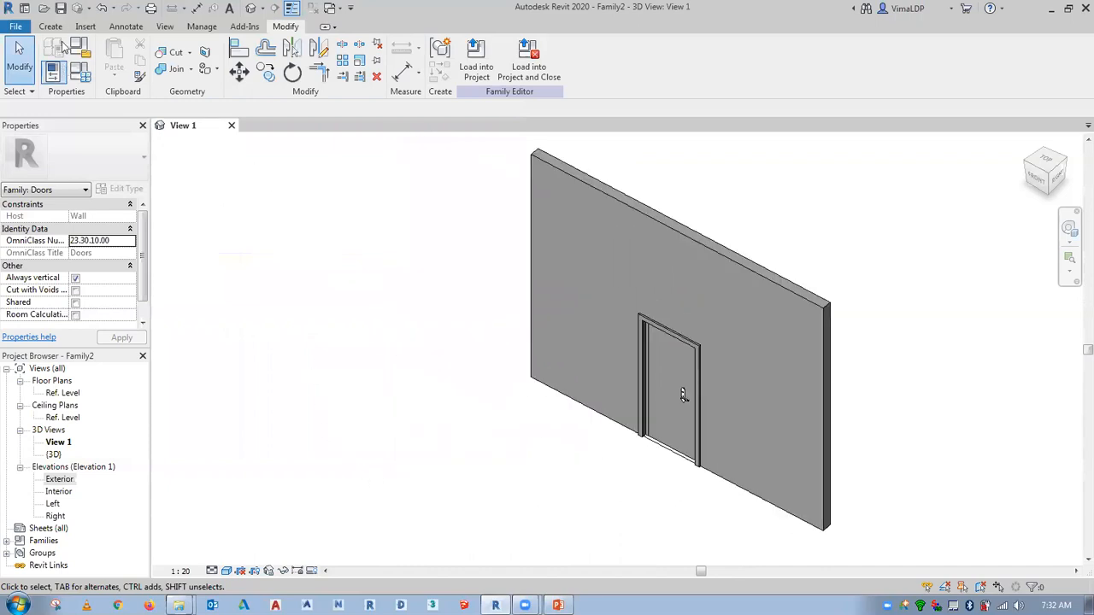
click(77, 75)
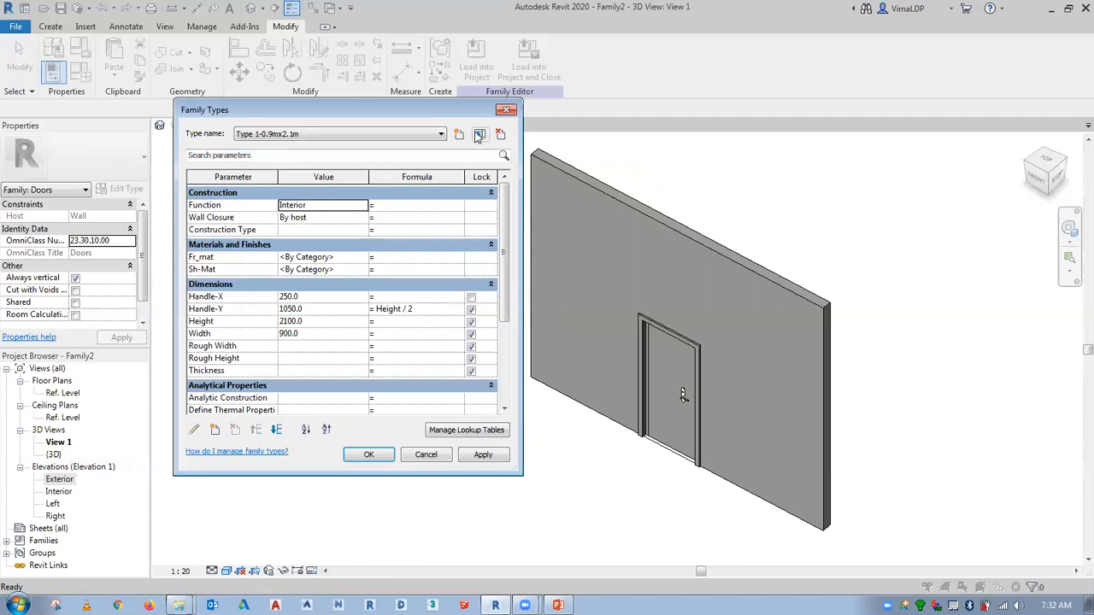
click(460, 134)
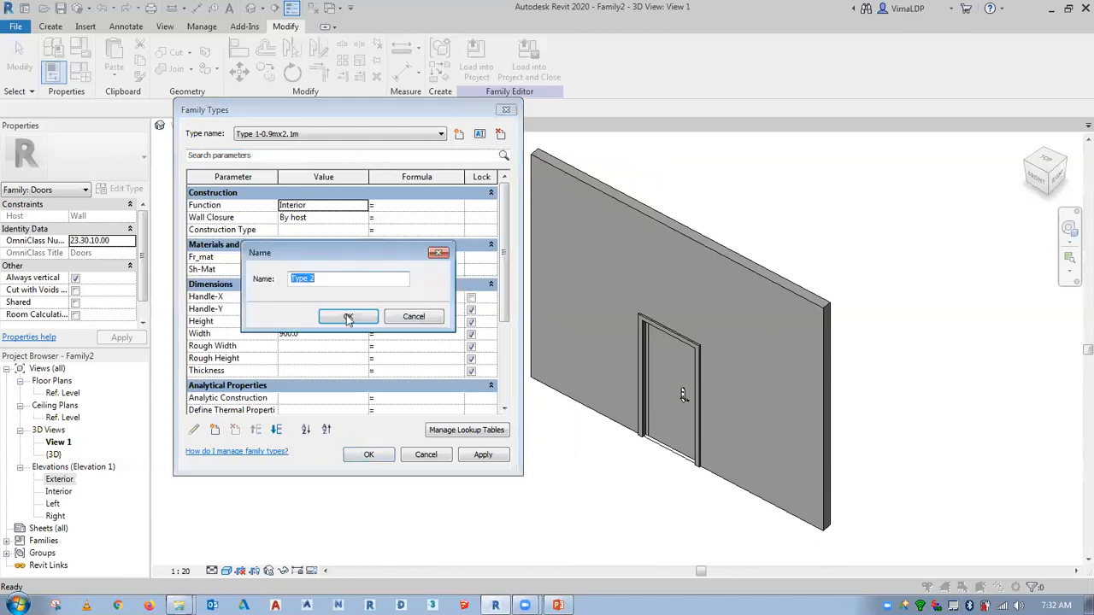
click(356, 280)
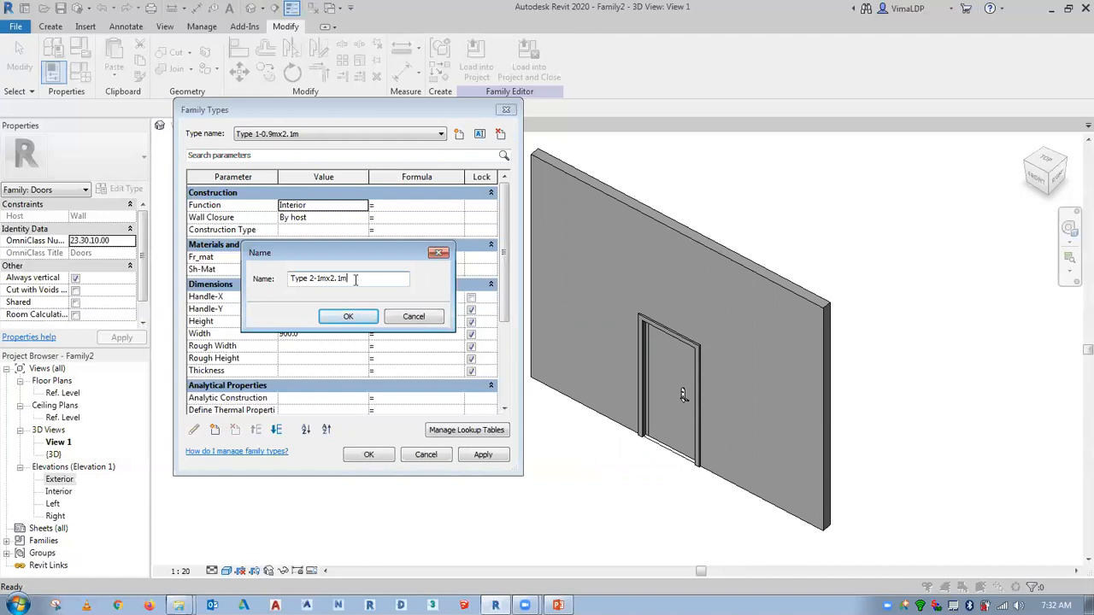
key(Return)
Set the Width of Type 2-1mx2.1m to 1000 and apply the family type changes to the door.
click(325, 333)
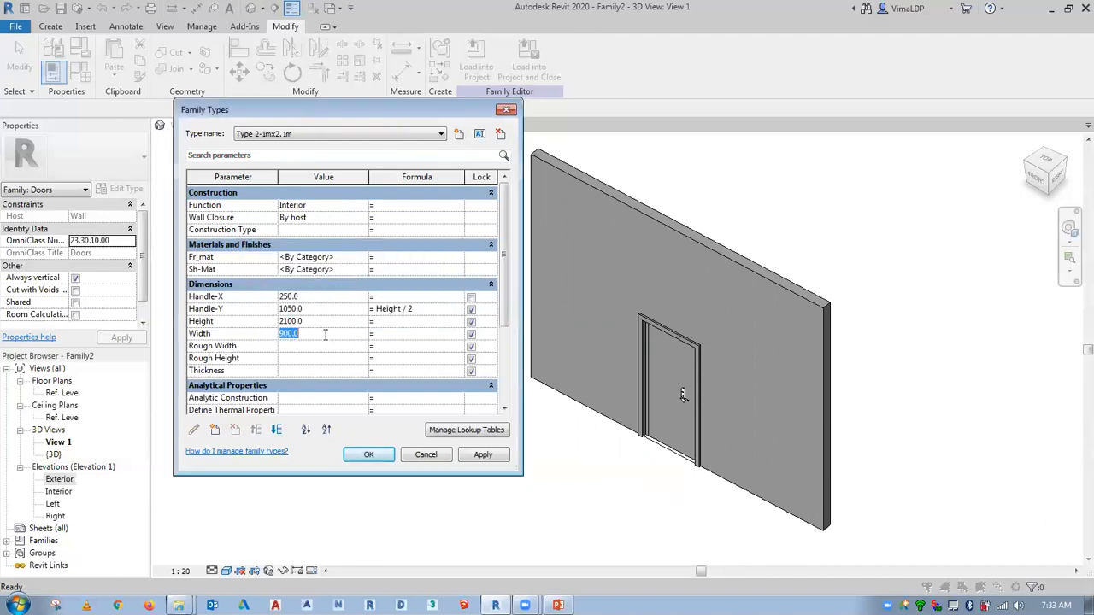
text(1000)
key(Tab)
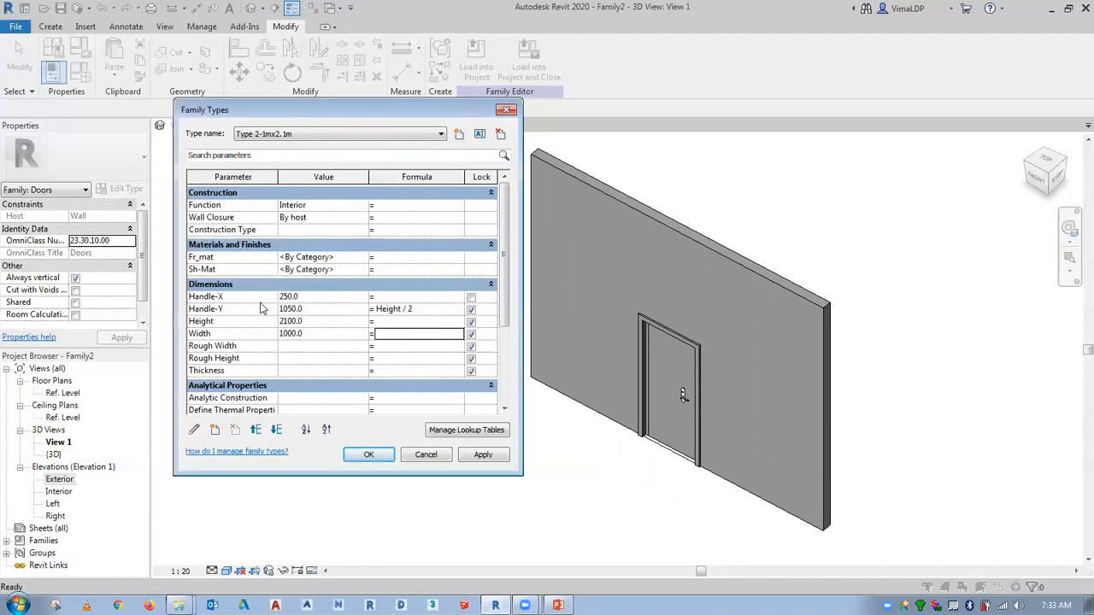
click(486, 455)
click(370, 456)
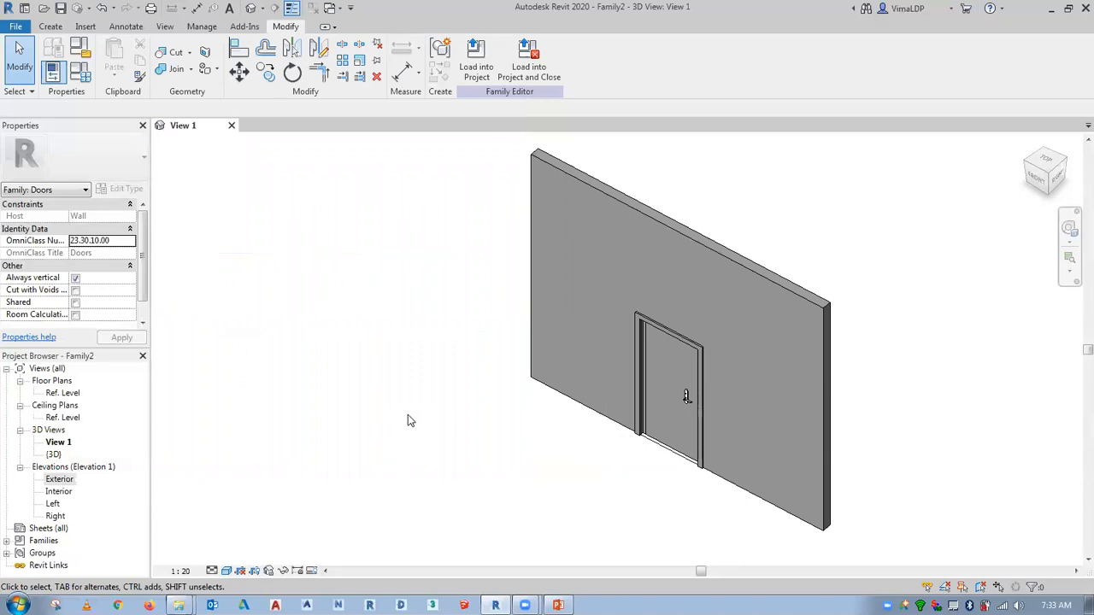
Create a third family type named Type 3-1.2mx2.1m.
click(81, 73)
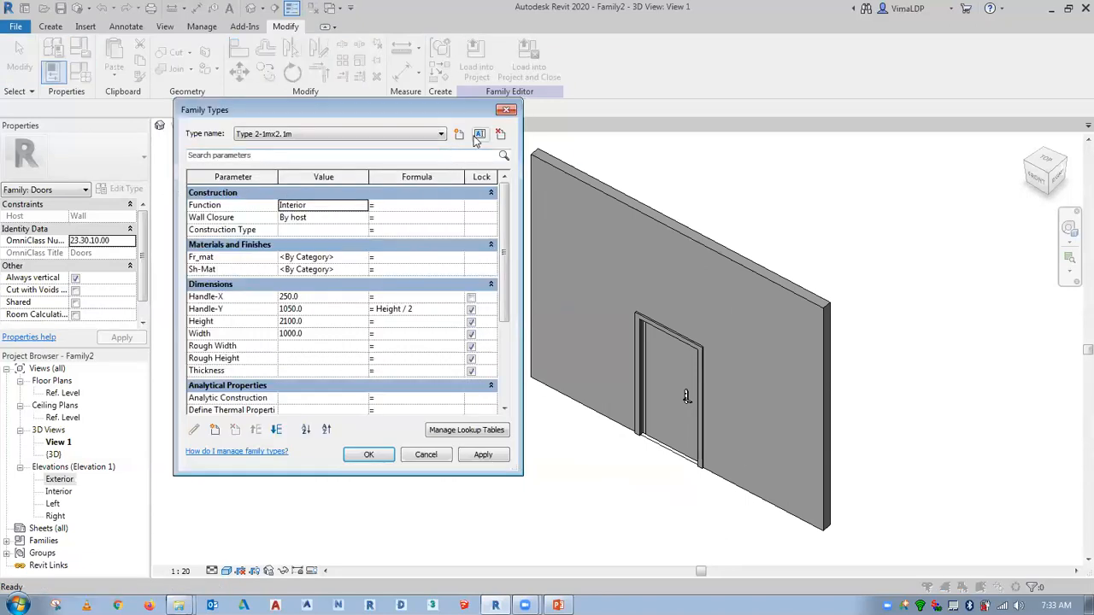
click(459, 133)
click(376, 275)
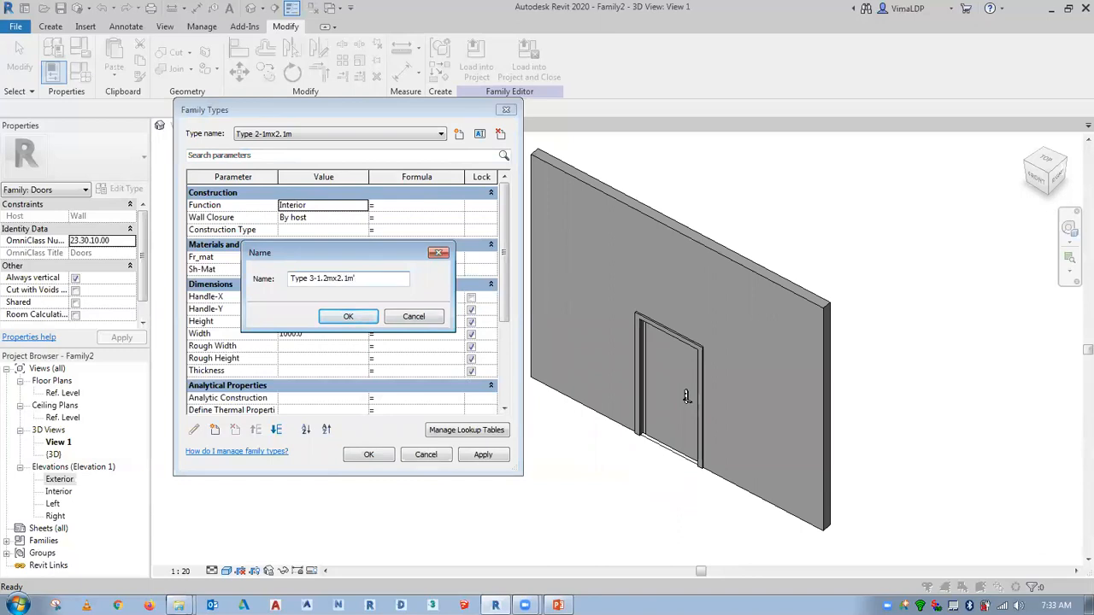
key(Return)
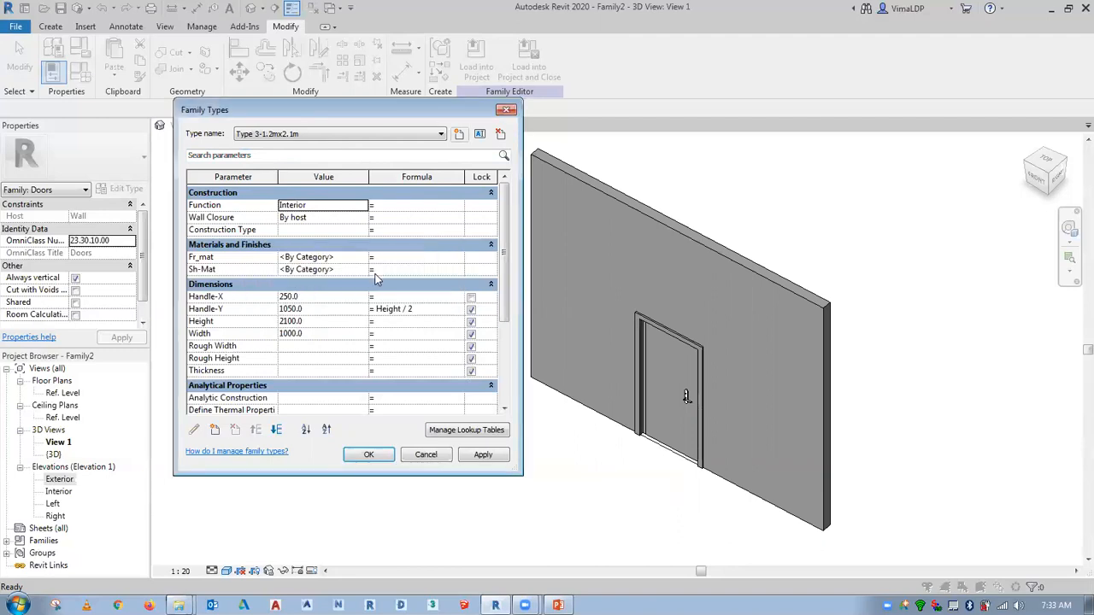
Set the Width of Type 3-1.2mx2.1m to 1.2 m and apply the family type changes to the door.
click(316, 336)
double_click(316, 336)
text(1.2m)
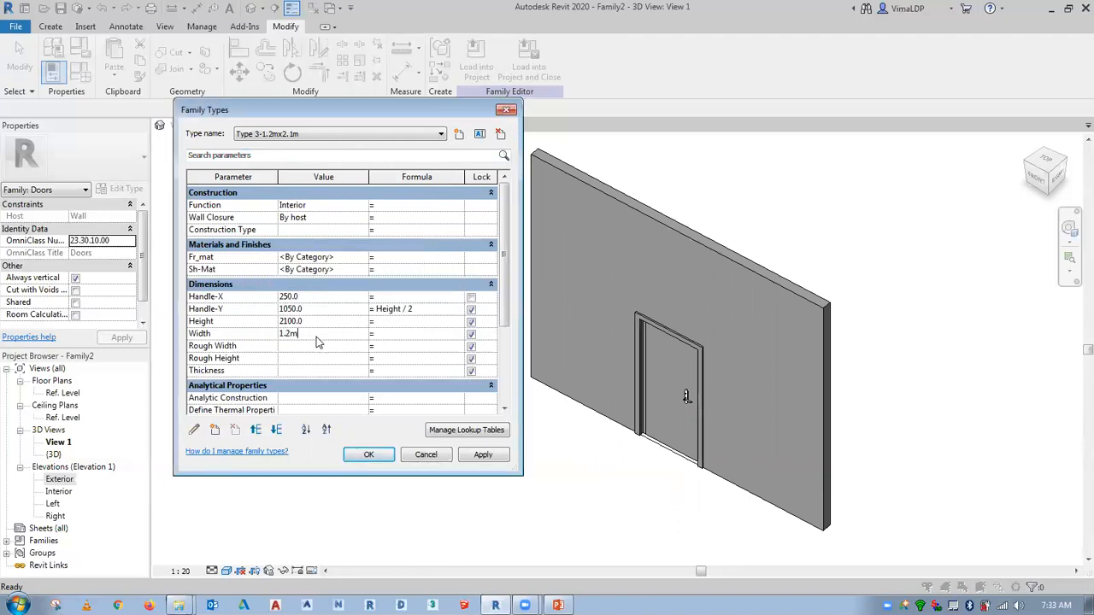
key(Tab)
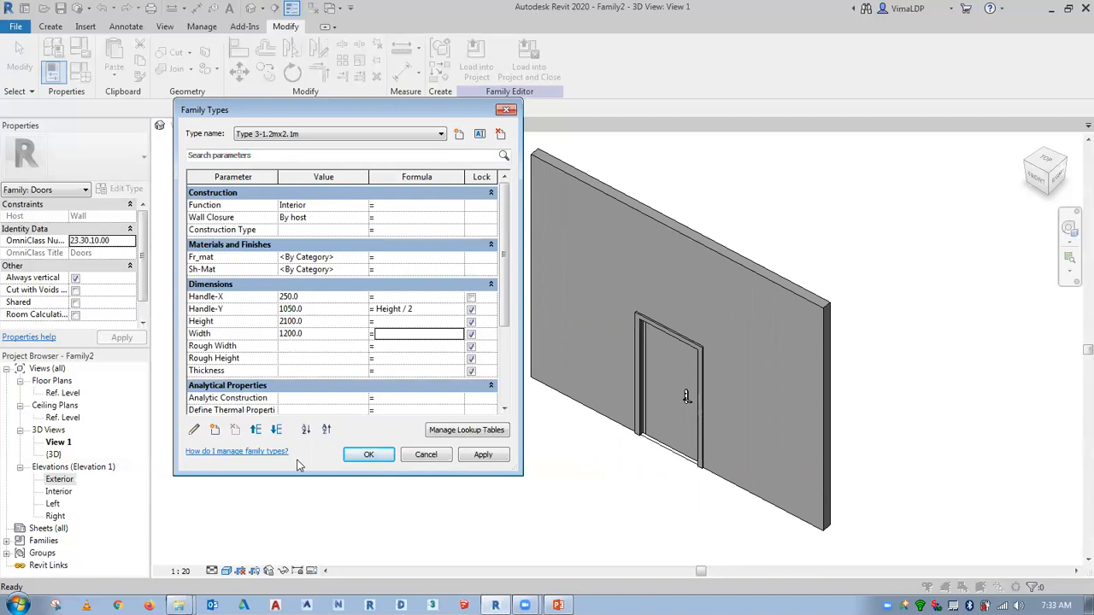
click(481, 455)
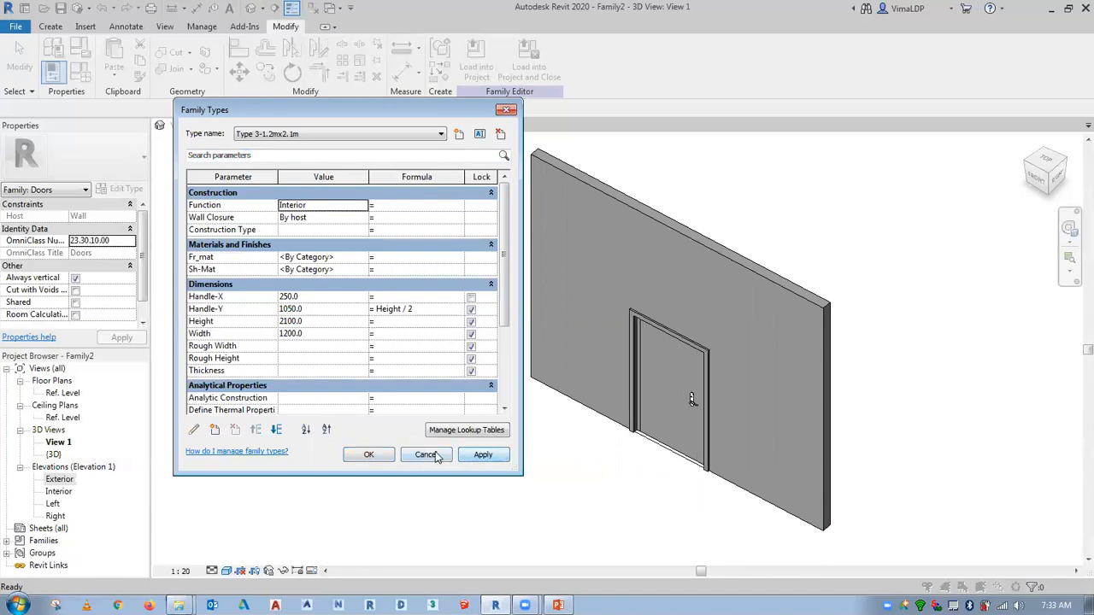
click(366, 456)
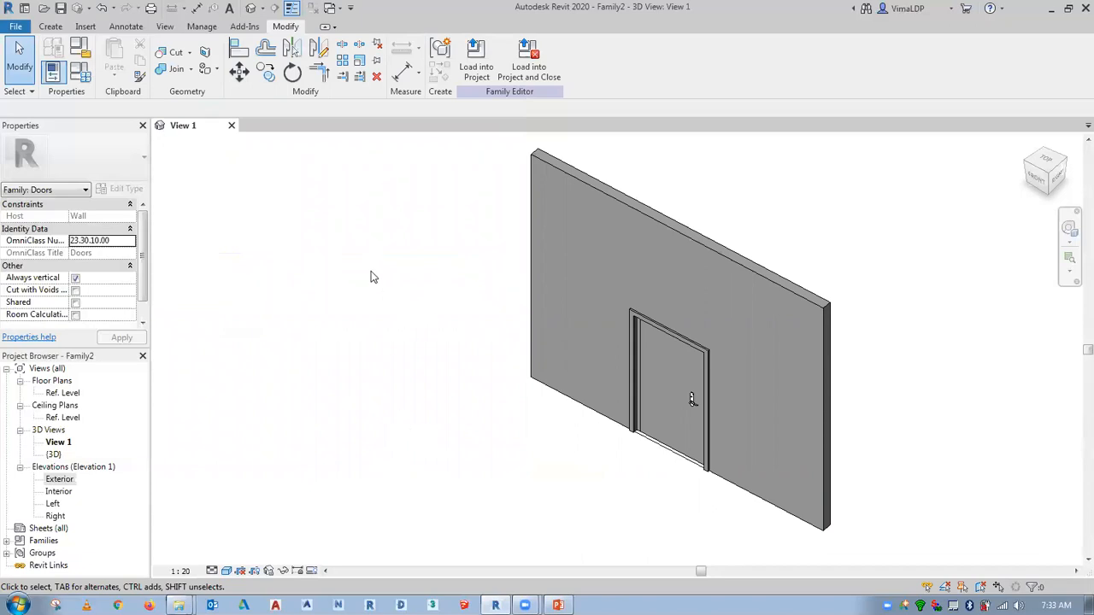
Save the door family as Door_Test in the Family Creation folder.
click(16, 26)
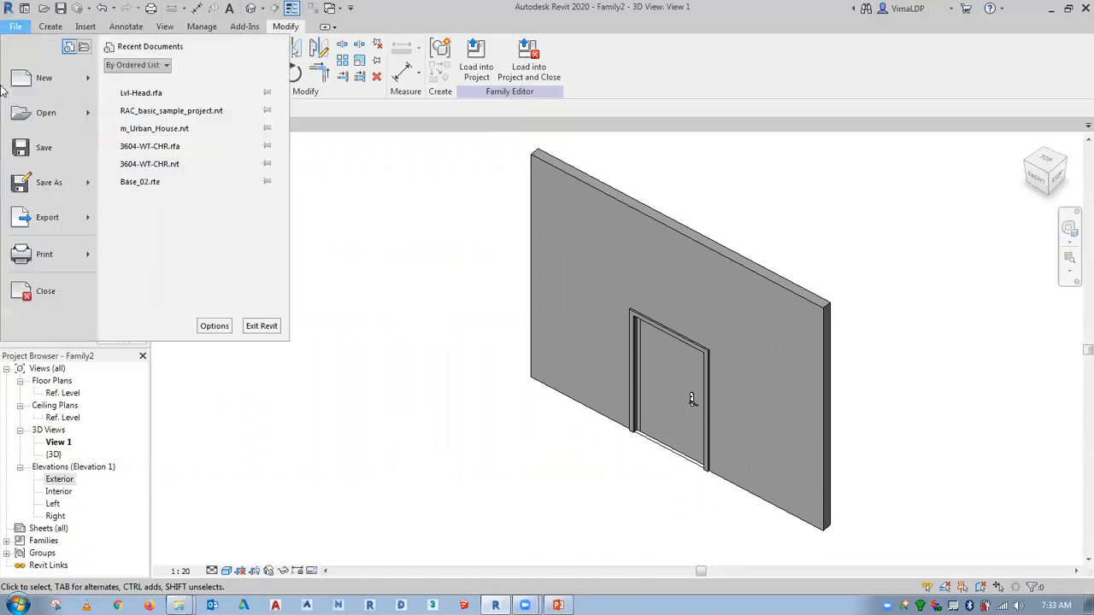
mouse_move(49, 182)
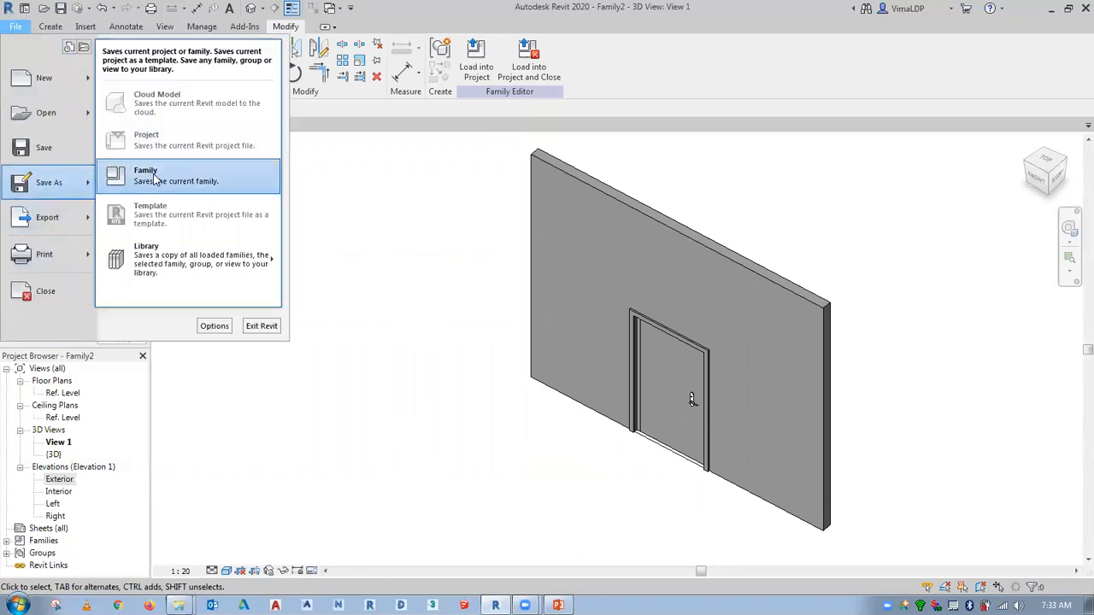
click(155, 179)
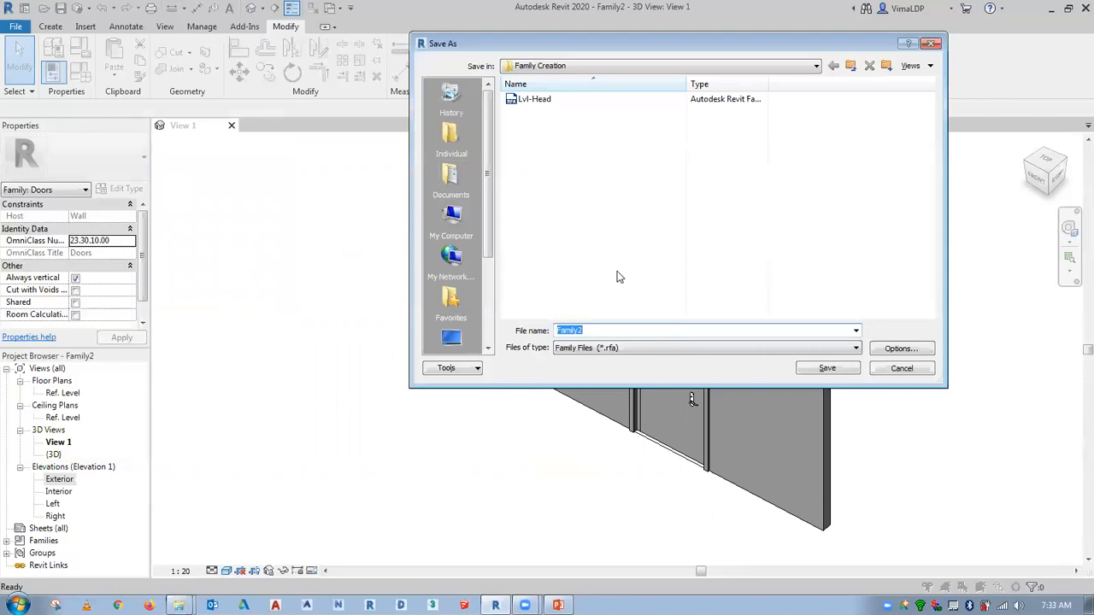
text(Door_Test)
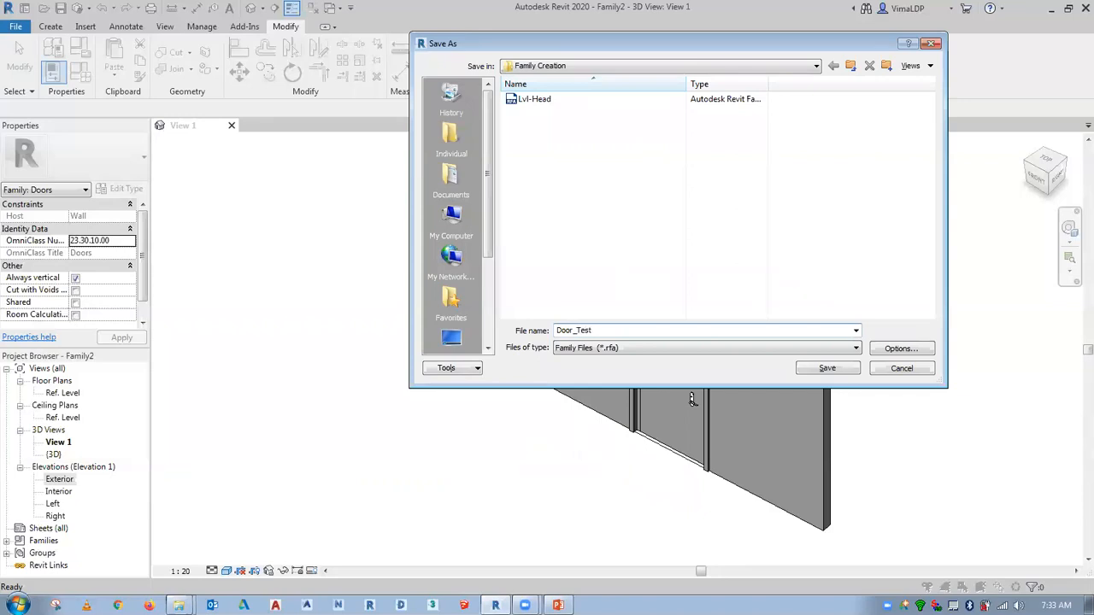
click(826, 368)
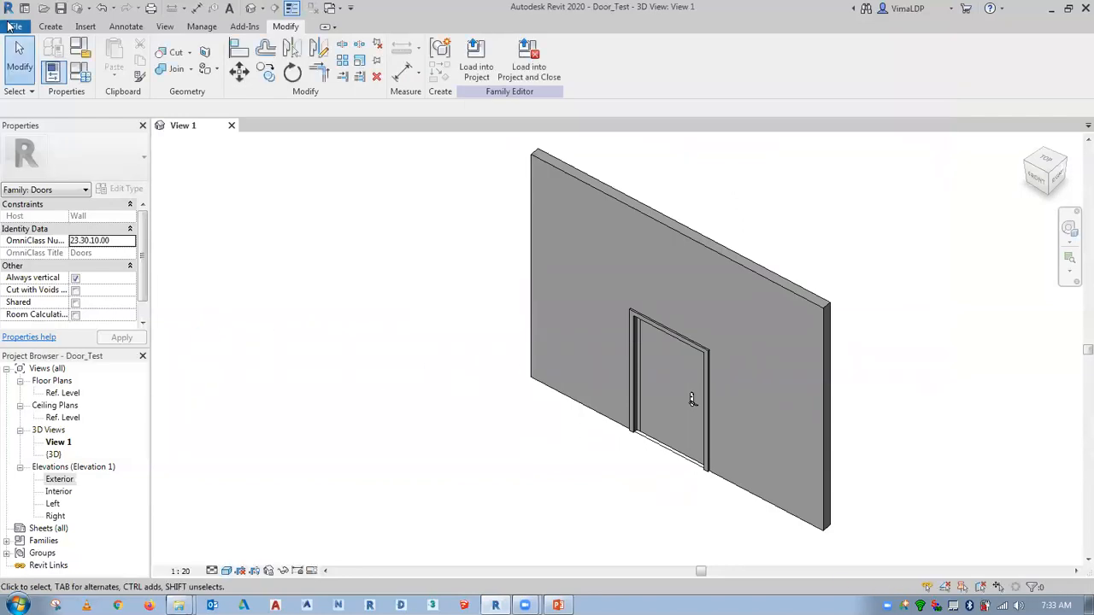
Create a new project from the Architectural Template.
click(15, 26)
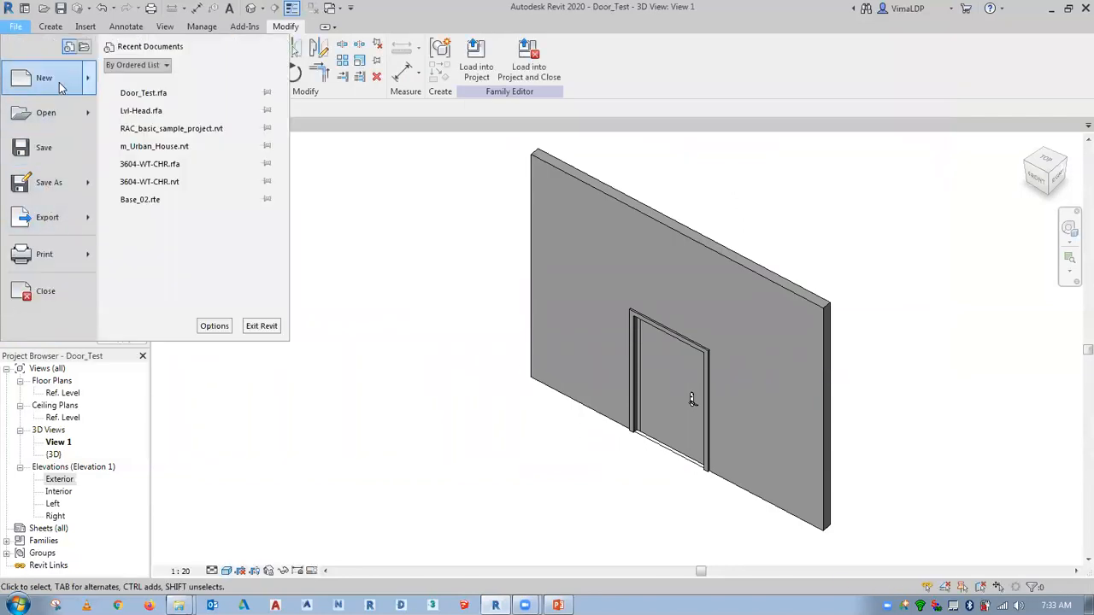
mouse_move(60, 83)
click(146, 80)
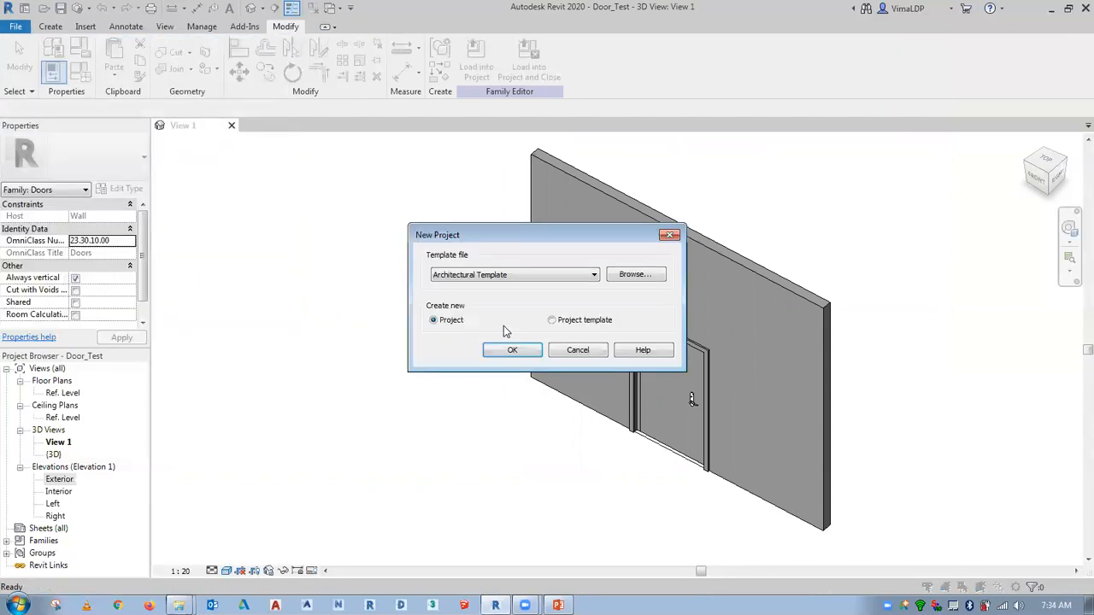
click(512, 350)
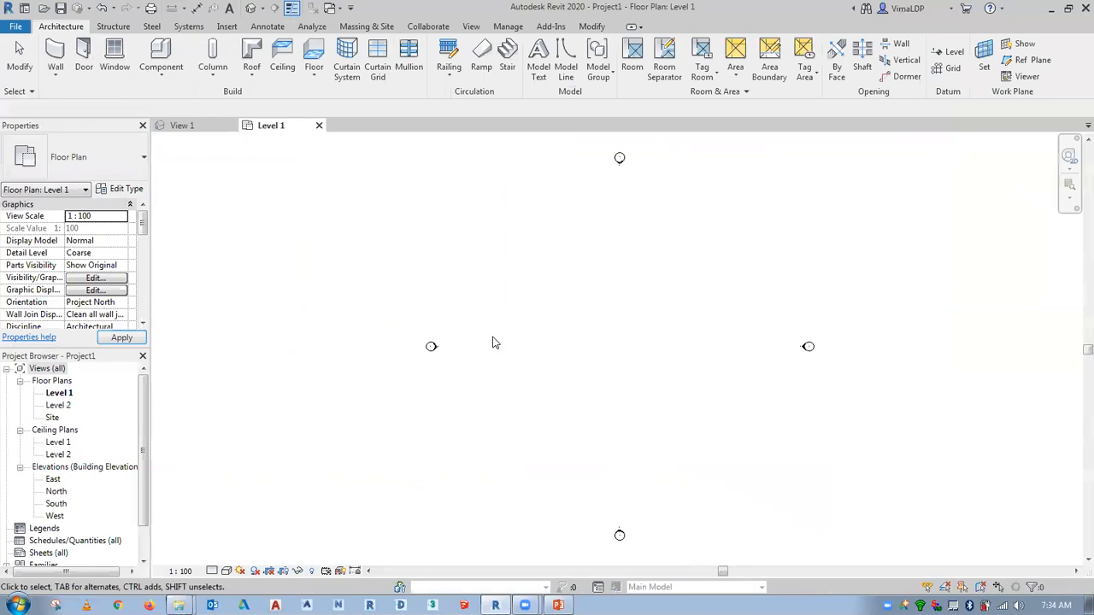
Load the Door_Test family into the new project and leave door placement.
click(182, 126)
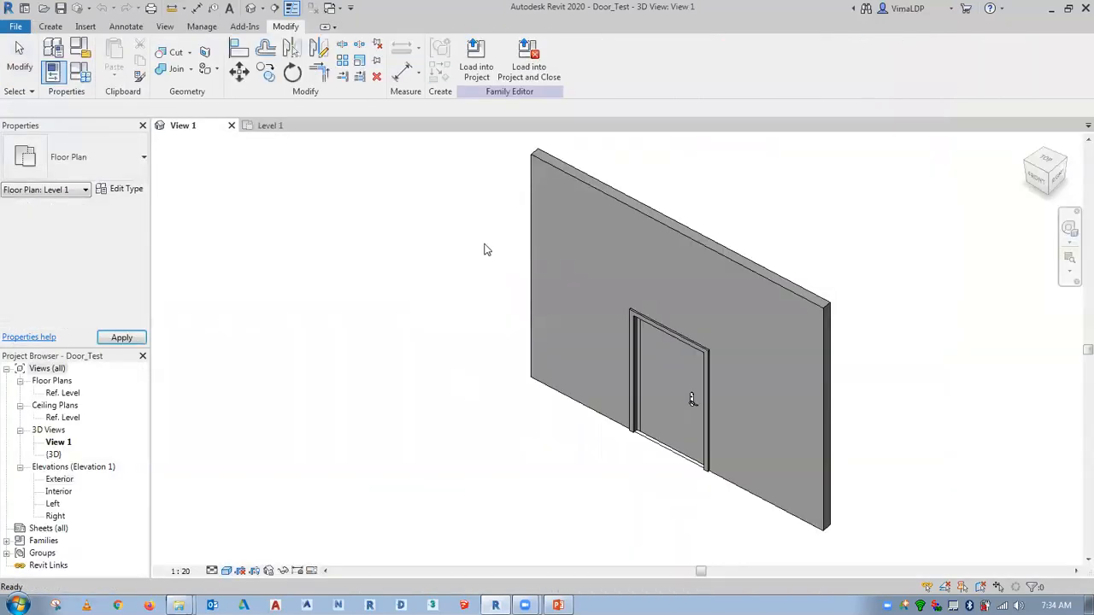
click(475, 60)
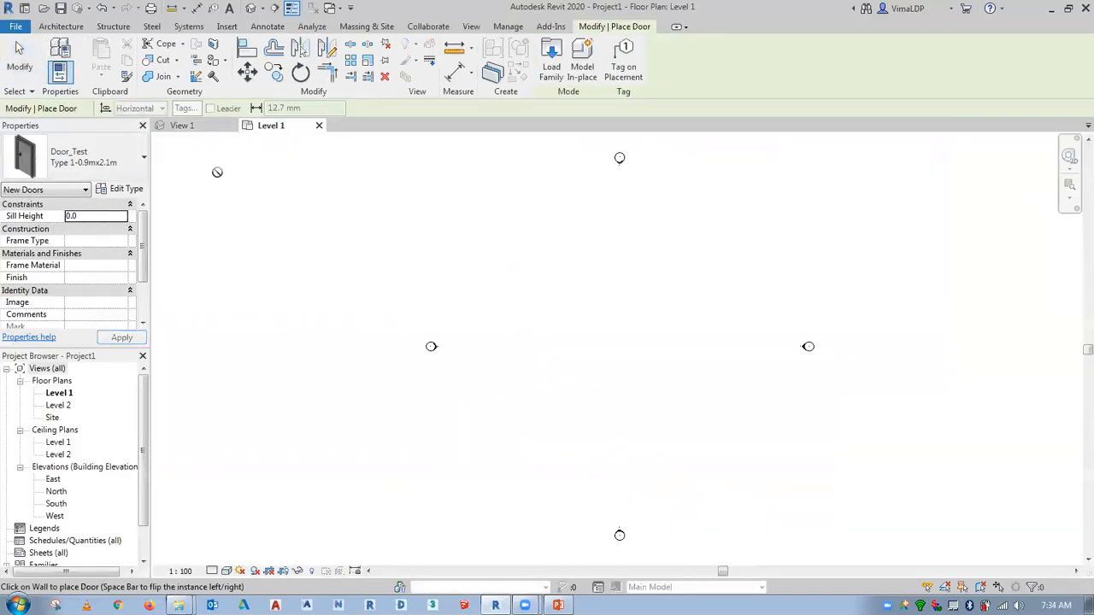
click(100, 170)
key(Escape)
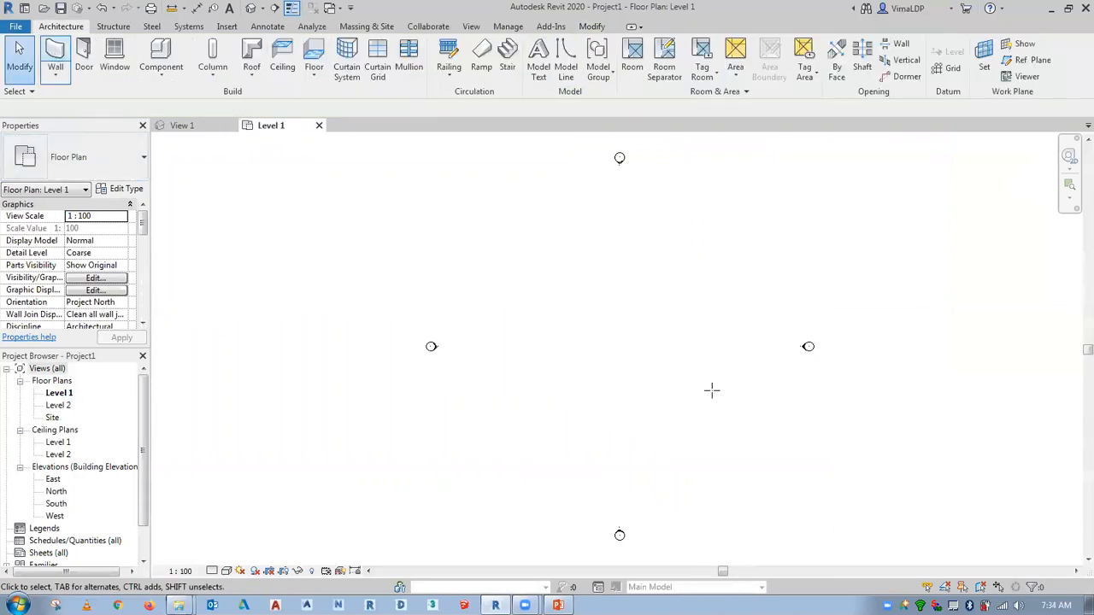
Draw a straight horizontal wall about 17000 mm long between the elevation markers in the Level 1 plan.
click(720, 346)
click(592, 347)
key(Escape)
key(Escape)
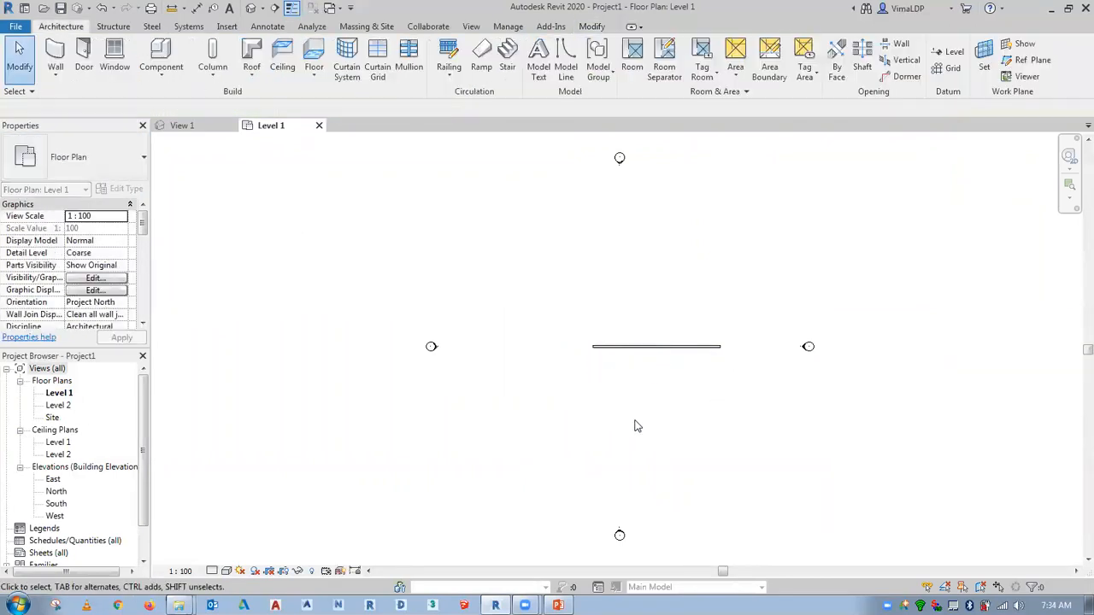
Open the default 3D view and constrain the wall's top up to Level 2.
click(251, 9)
click(706, 367)
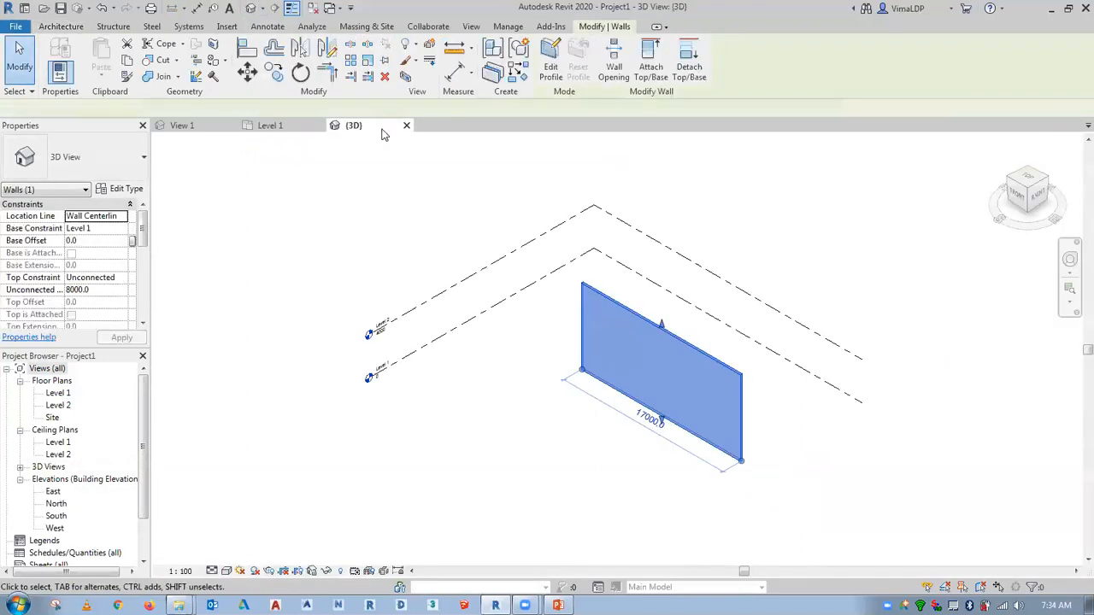
click(121, 277)
click(122, 278)
click(115, 314)
click(254, 280)
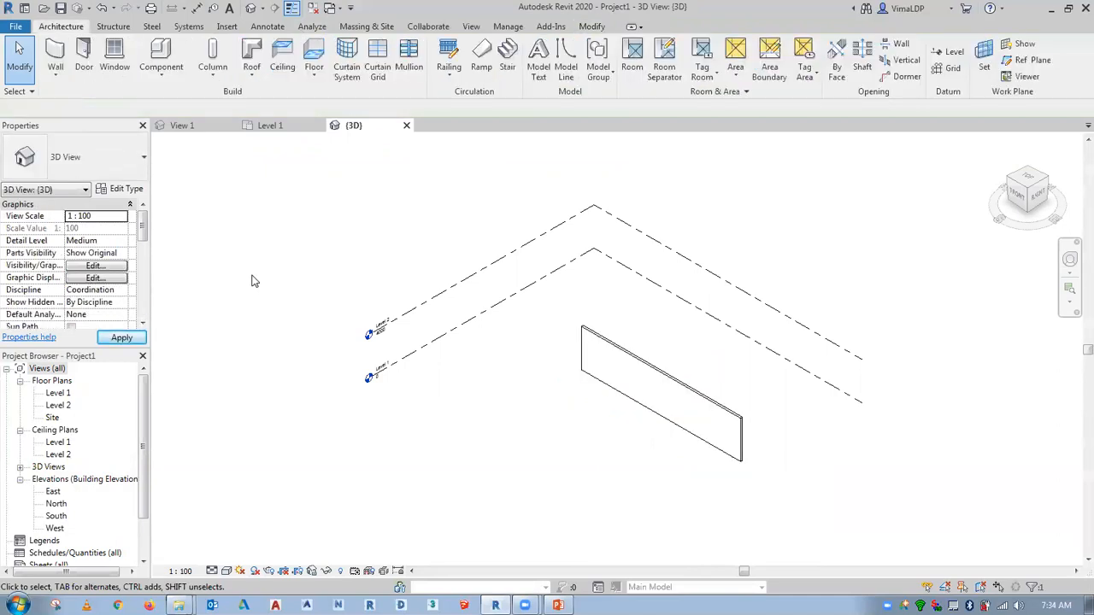
In the Level 1 plan, place a Door_Test Type 1-0.9mx2.1m door about 1800 mm from the wall's right end.
click(273, 126)
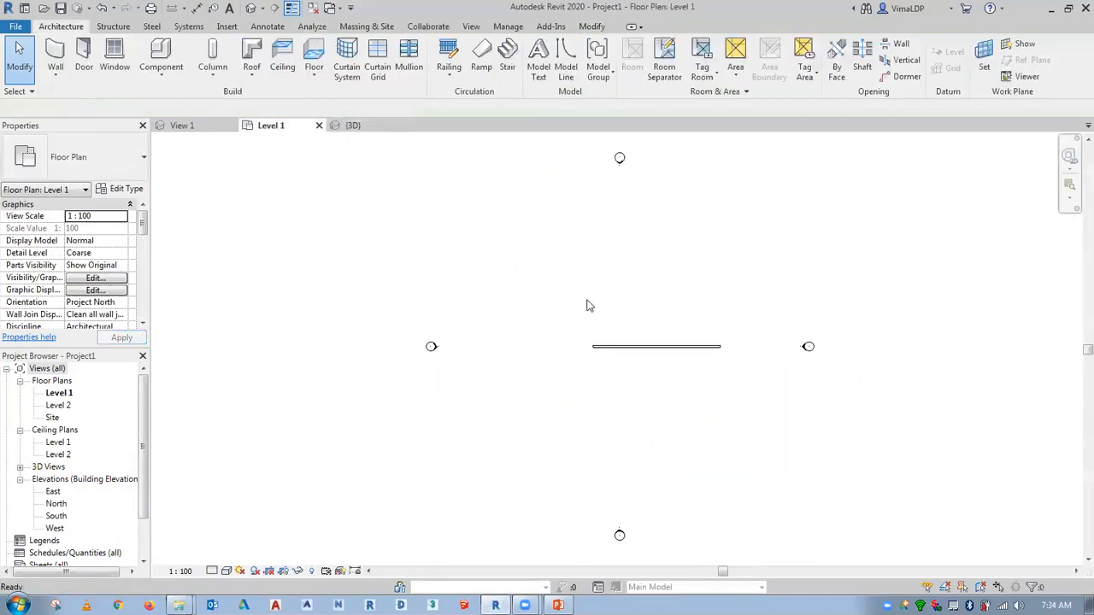
click(84, 56)
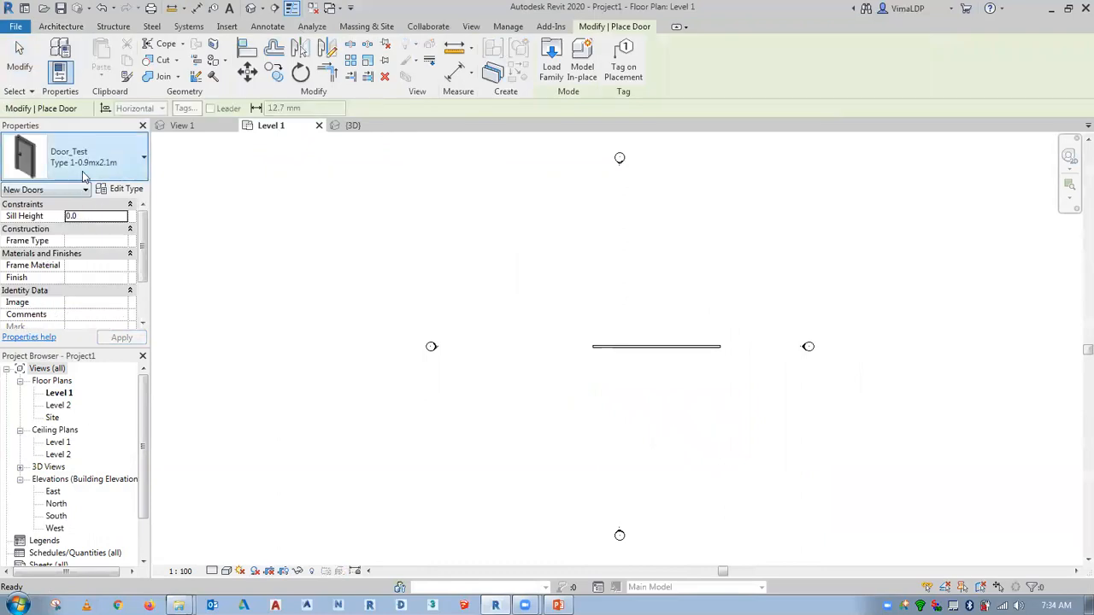
scroll(784, 424, up, 2)
scroll(663, 339, up, 2)
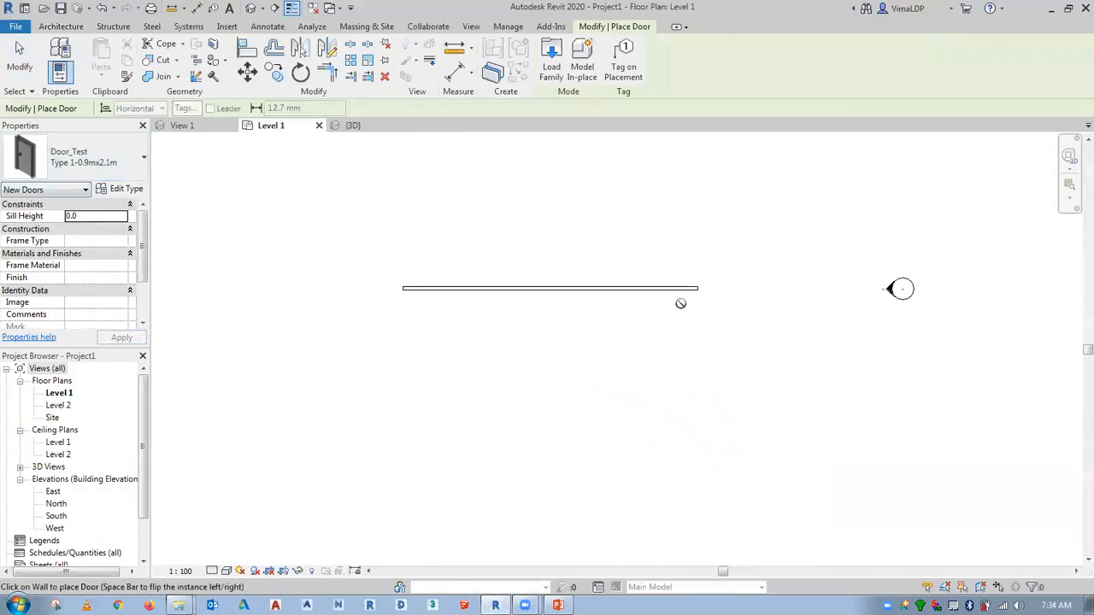
click(660, 289)
Place a Type 2-1mx2.1m door about 3000 mm left of the first door and a Type 3-1.2mx2.1m door about 2900 mm beyond it.
click(89, 175)
click(77, 248)
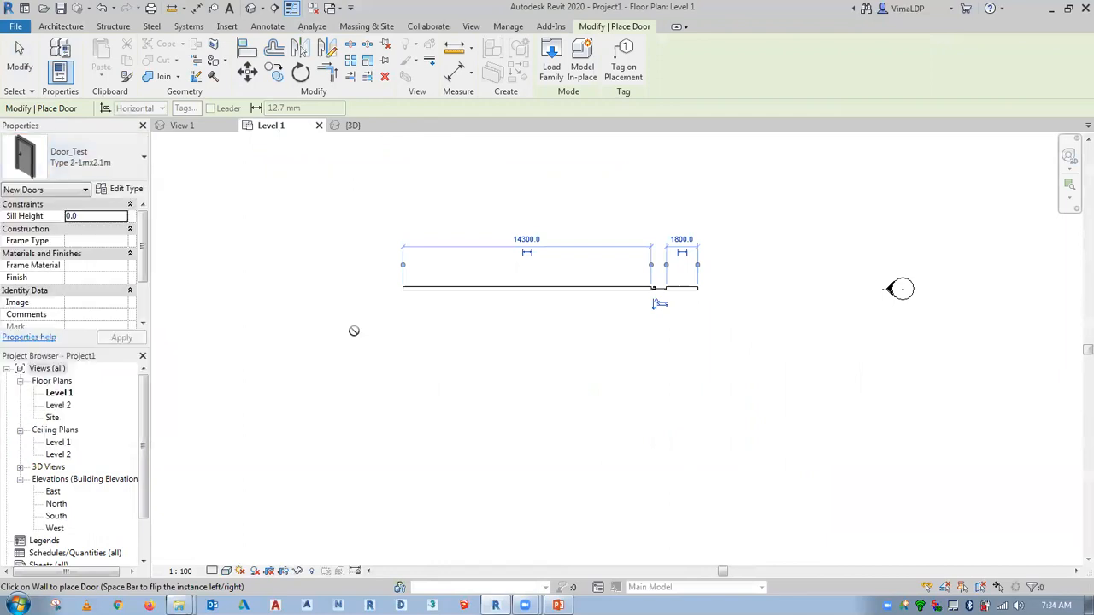
click(590, 285)
click(143, 161)
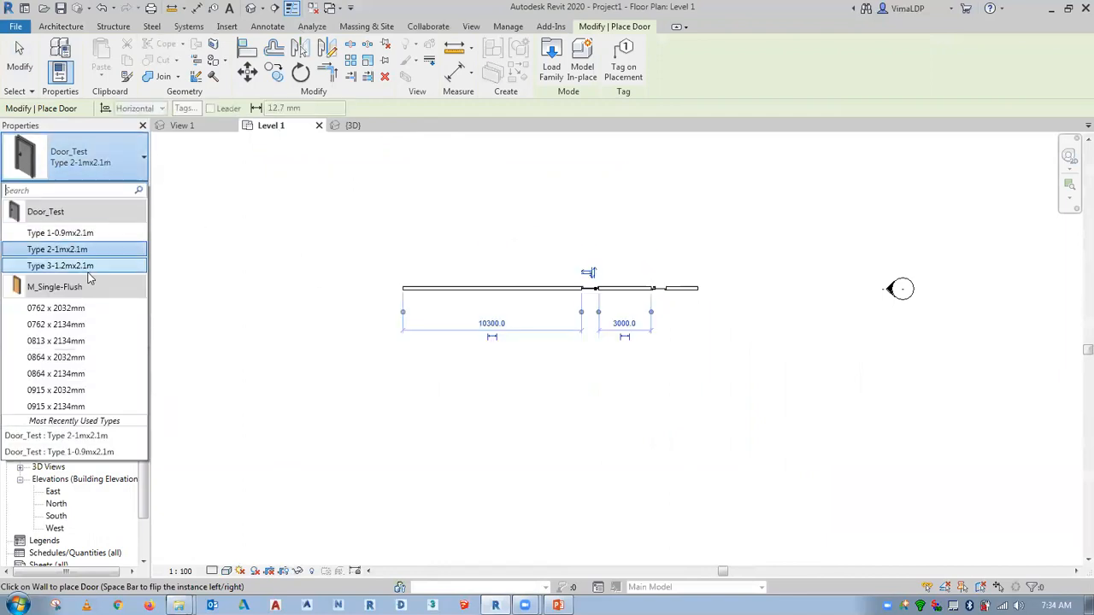
click(88, 272)
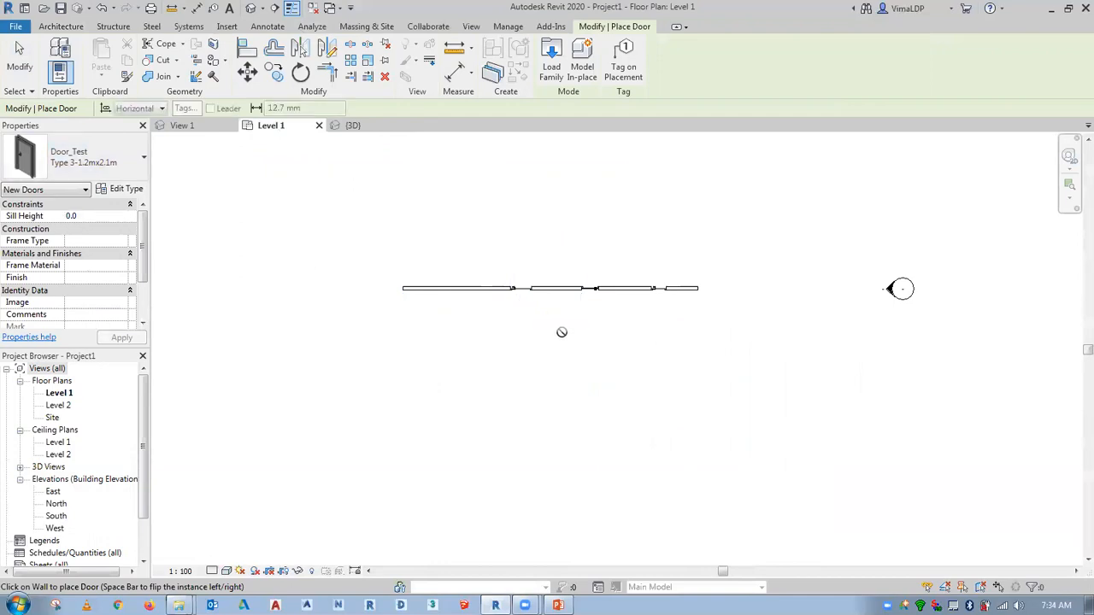
key(Escape)
Flip the facing of the middle Type 2-1mx2.1m door in the Level 1 plan.
scroll(579, 287, up, 3)
click(579, 284)
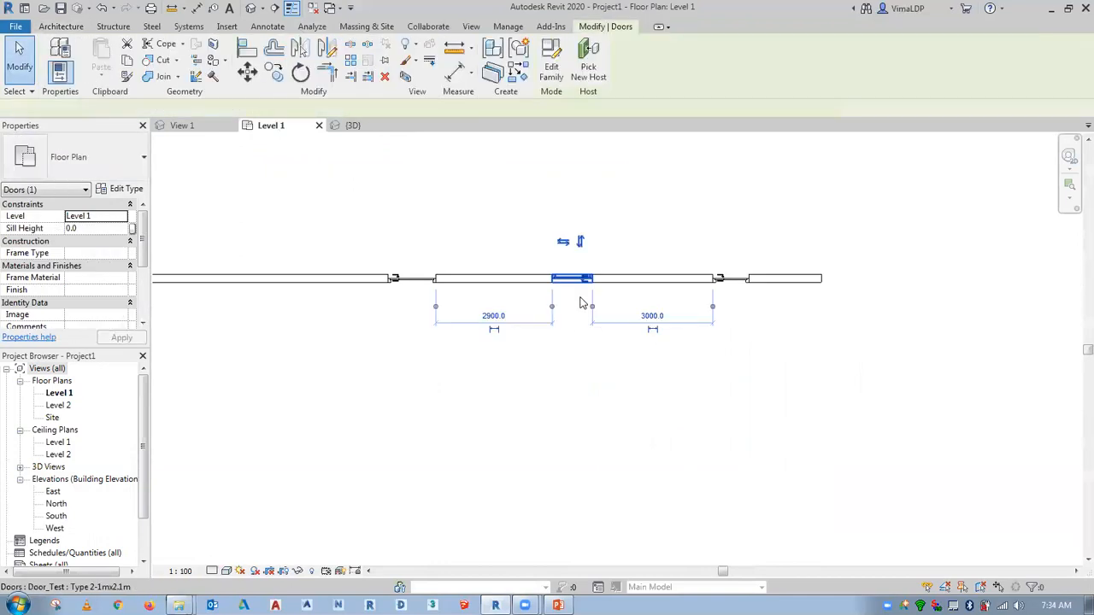
scroll(582, 318, up, 1)
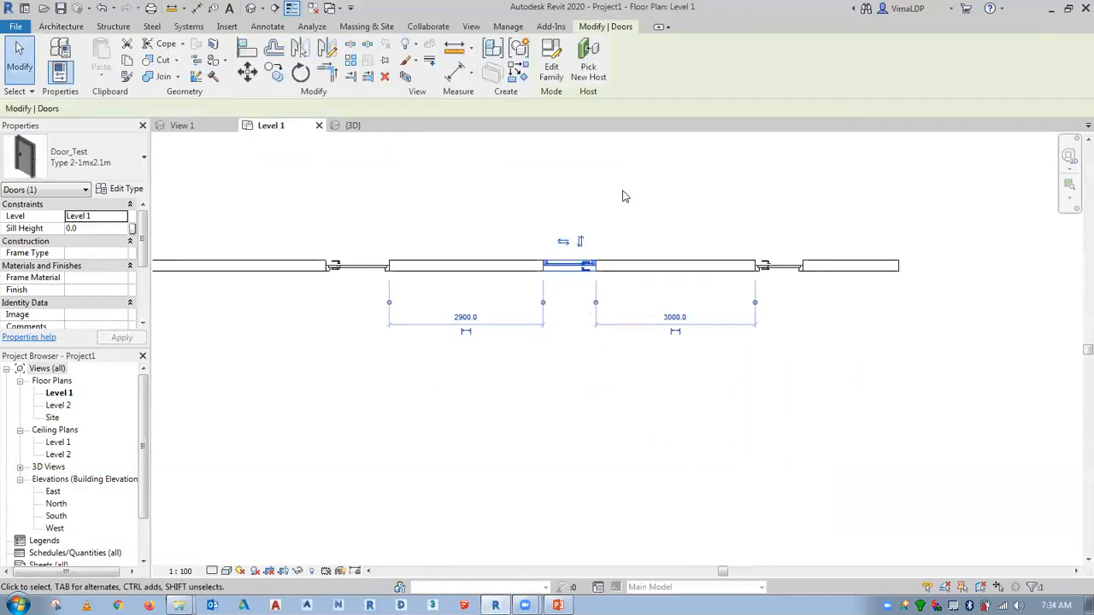
click(582, 224)
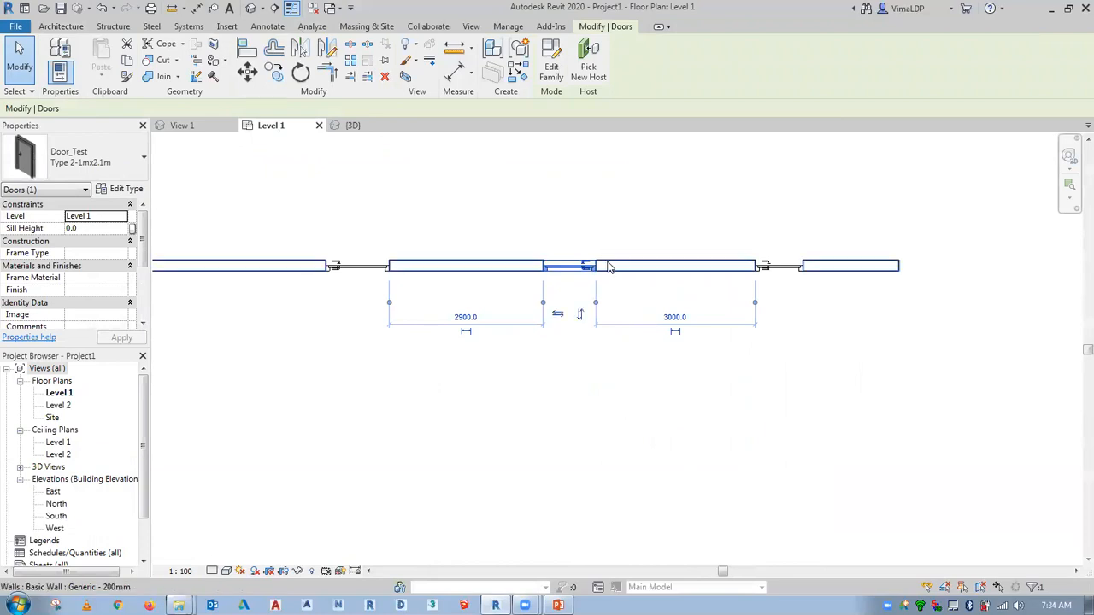
click(583, 314)
click(651, 212)
Flip the facing of the Type 1-0.9mx2.1m door nearest the wall's right end.
click(767, 273)
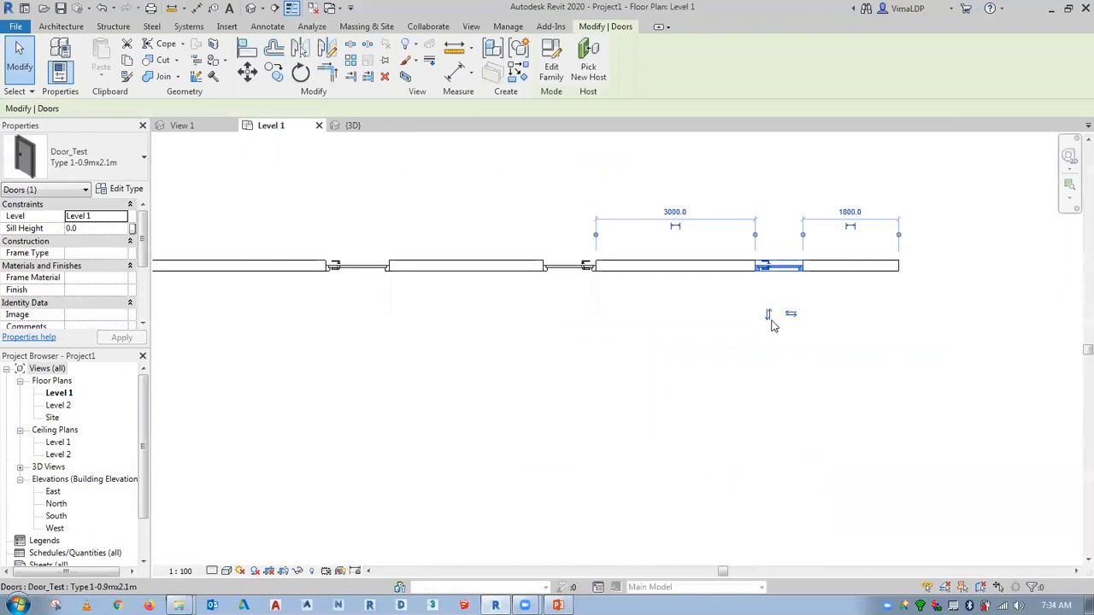
click(769, 316)
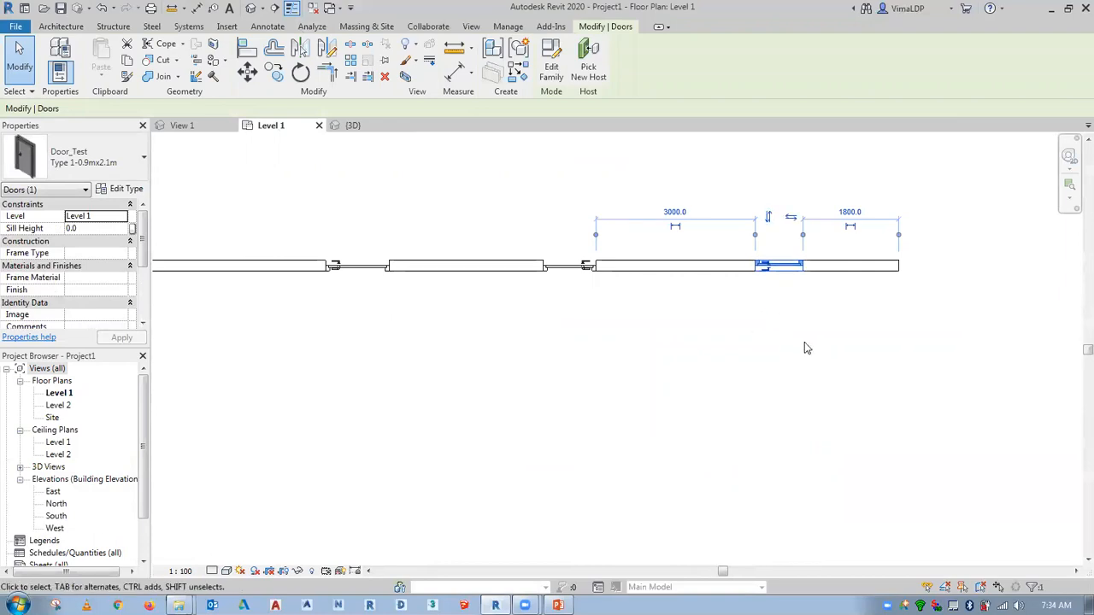
click(805, 341)
Examine the frames, shutters and handles of the Door_Test doors up close in the Level 1 plan.
scroll(860, 237, up, 5)
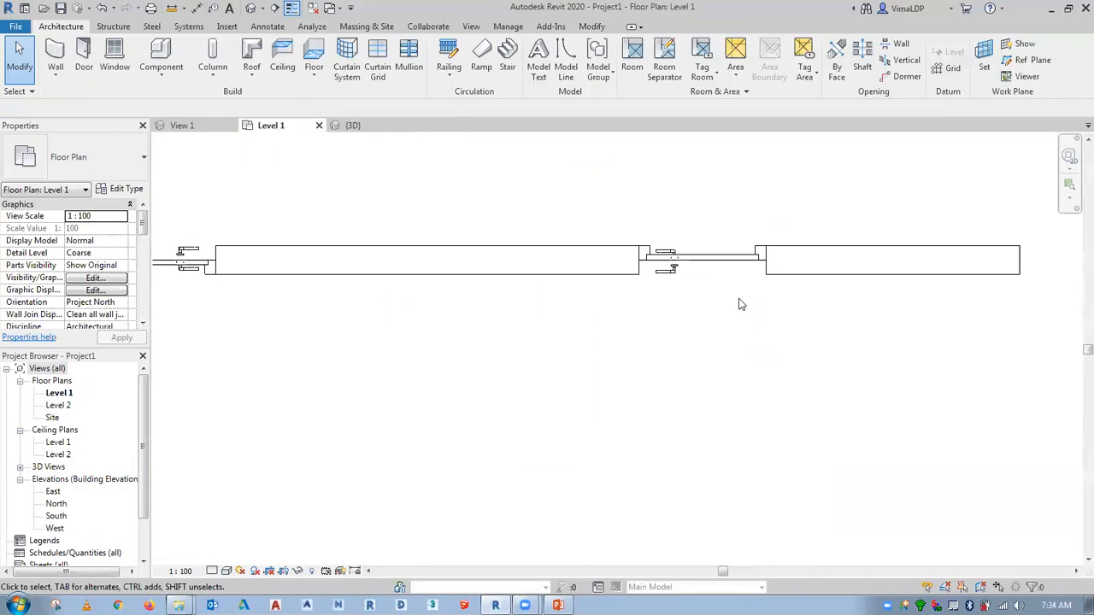
scroll(741, 306, down, 3)
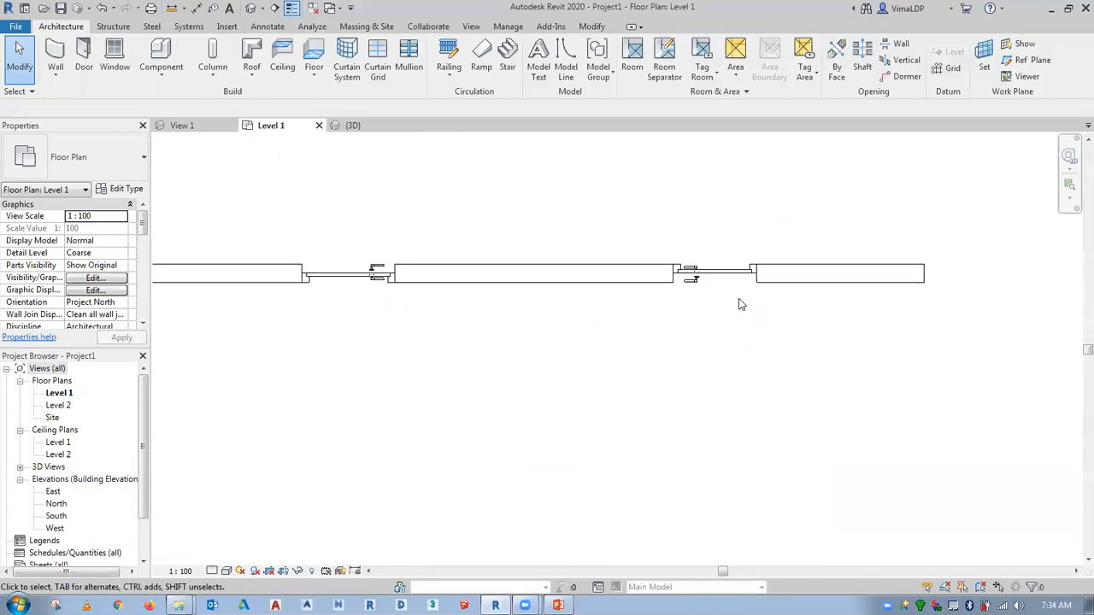
scroll(741, 305, down, 2)
scroll(237, 288, up, 6)
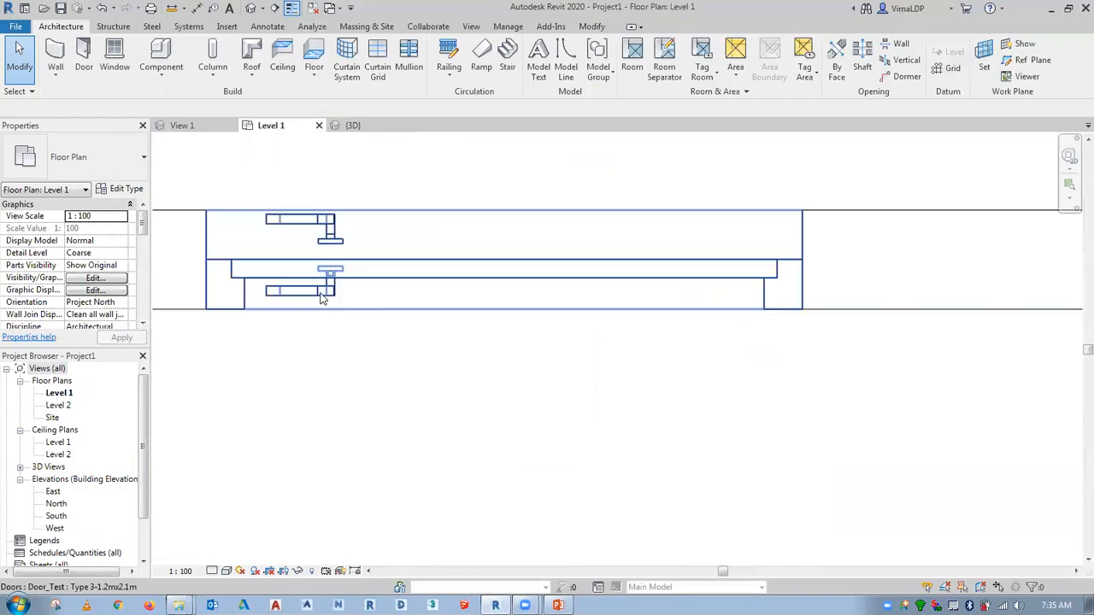
click(356, 285)
scroll(282, 258, down, 2)
middle_drag(878, 311, 668, 295)
scroll(855, 231, up, 2)
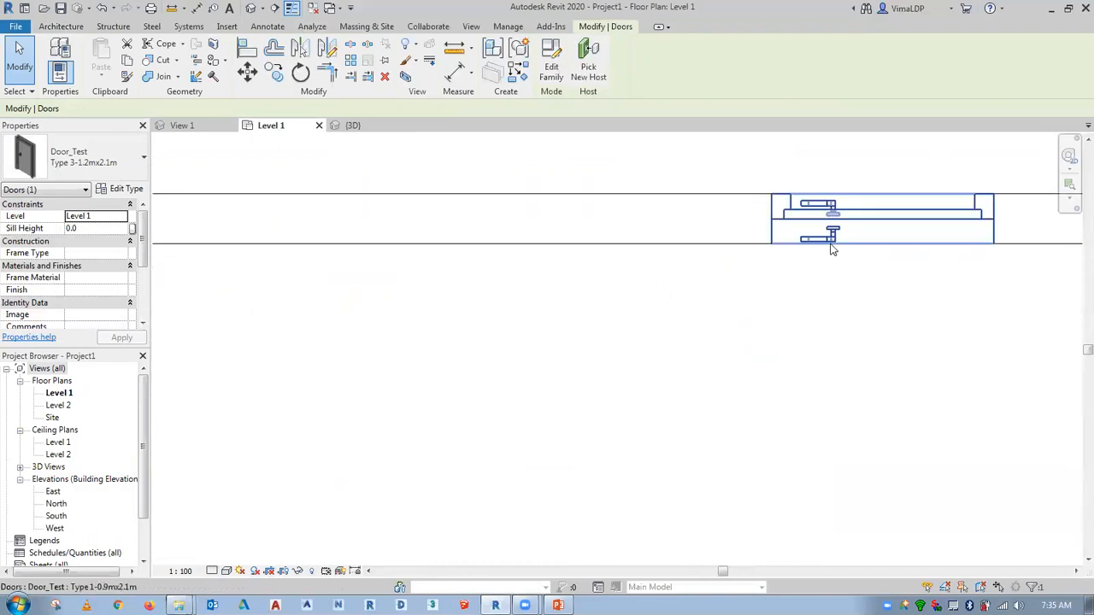
click(820, 261)
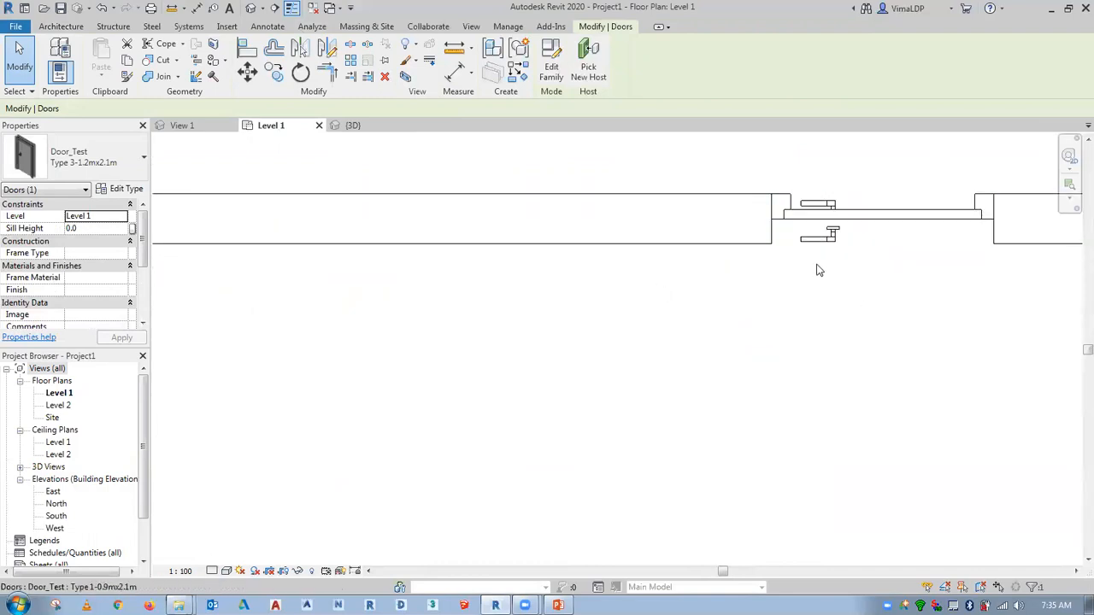
Compare the three placed doors in the project's 3D view and Level 1 plan, looking briefly at the door family's 3D view.
click(352, 130)
scroll(715, 486, up, 3)
scroll(655, 423, up, 1)
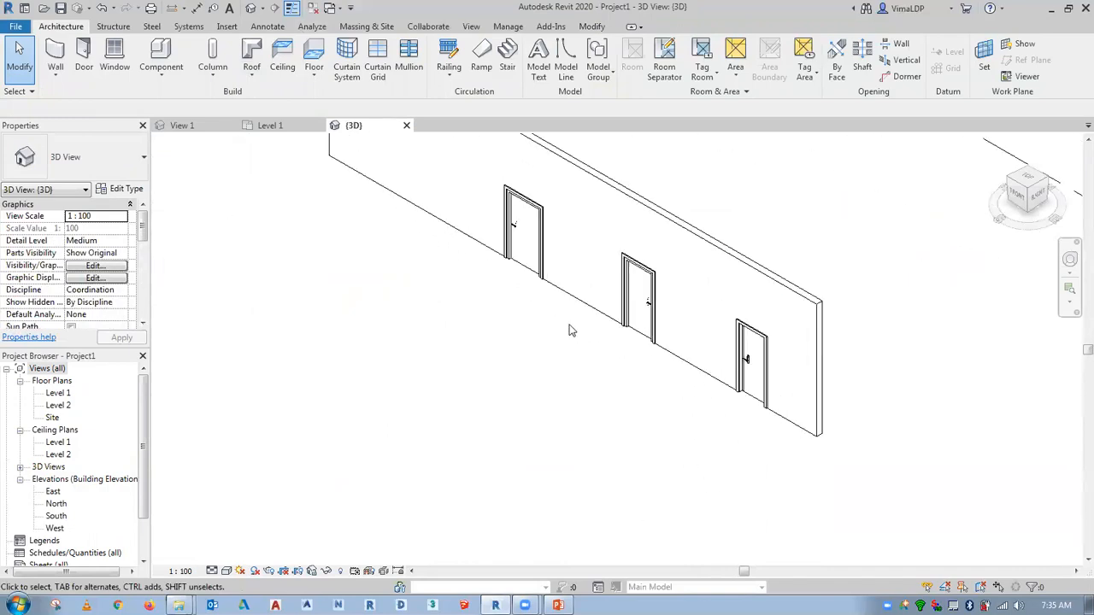
click(178, 122)
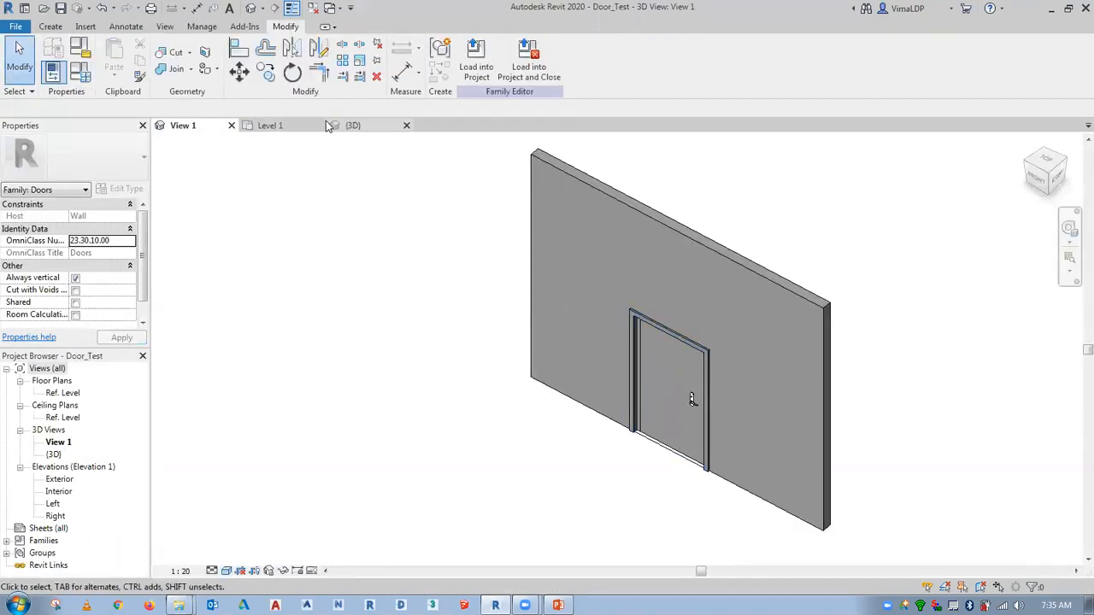
click(271, 125)
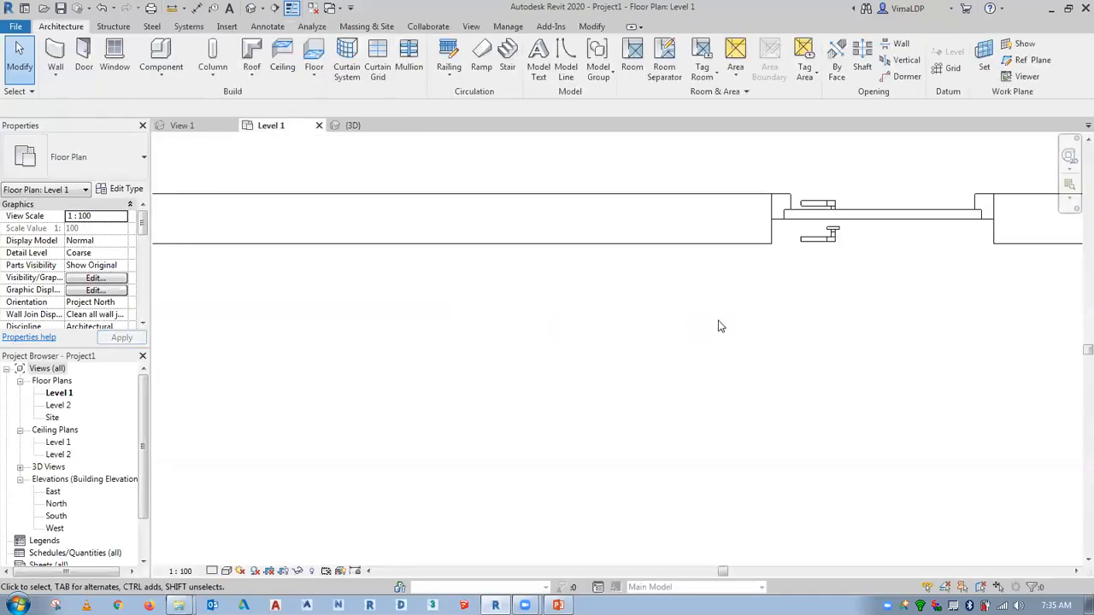
scroll(720, 325, down, 3)
scroll(721, 325, down, 1)
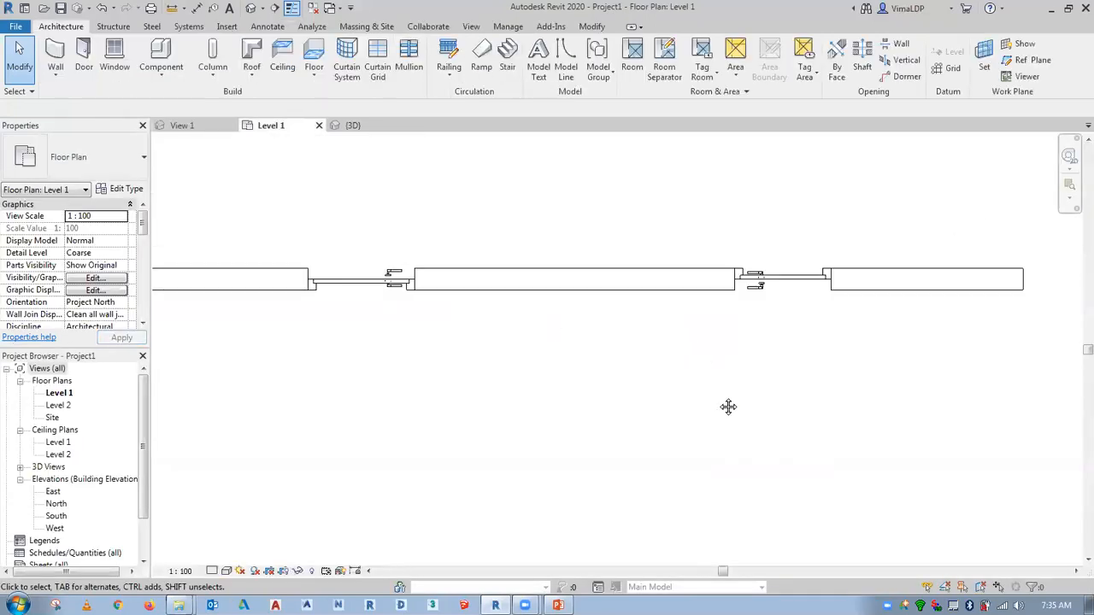
scroll(727, 407, down, 1)
scroll(396, 363, up, 1)
middle_drag(395, 363, 505, 364)
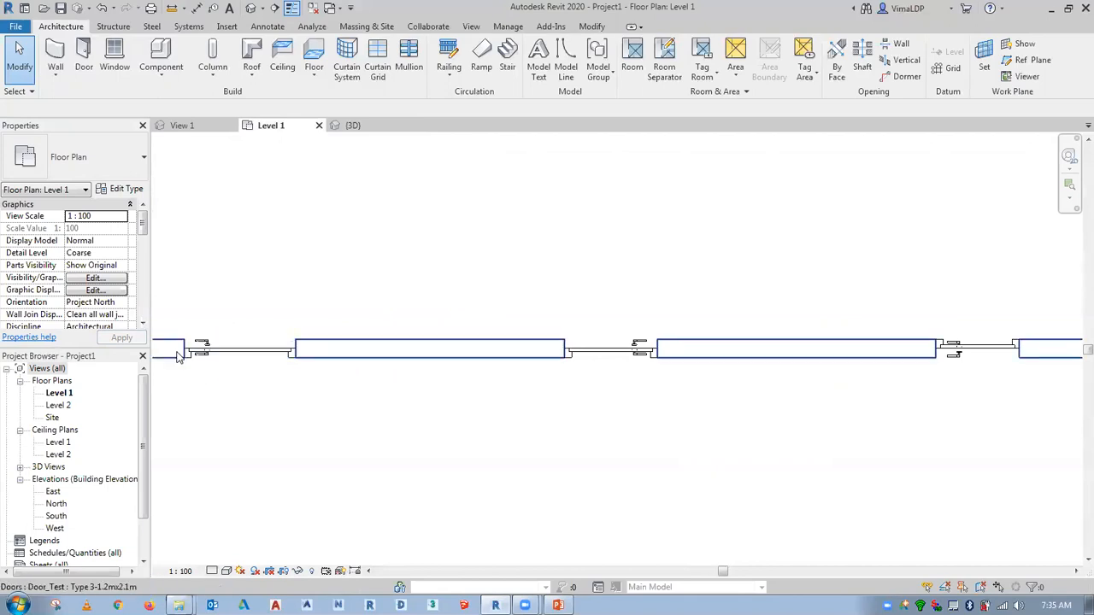
click(350, 126)
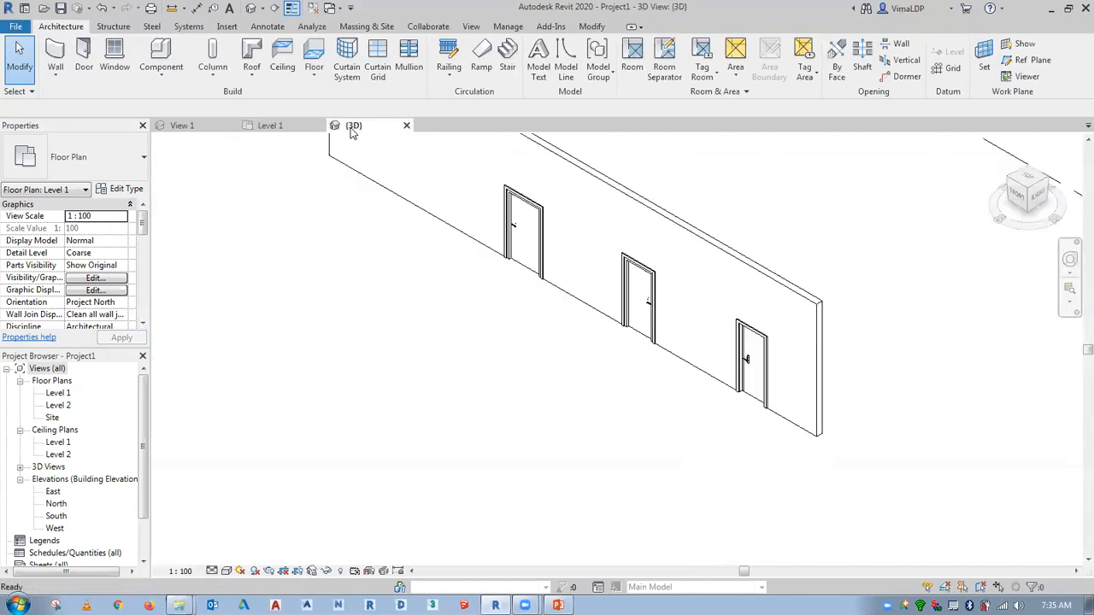
middle_drag(530, 366, 498, 394)
scroll(500, 398, up, 3)
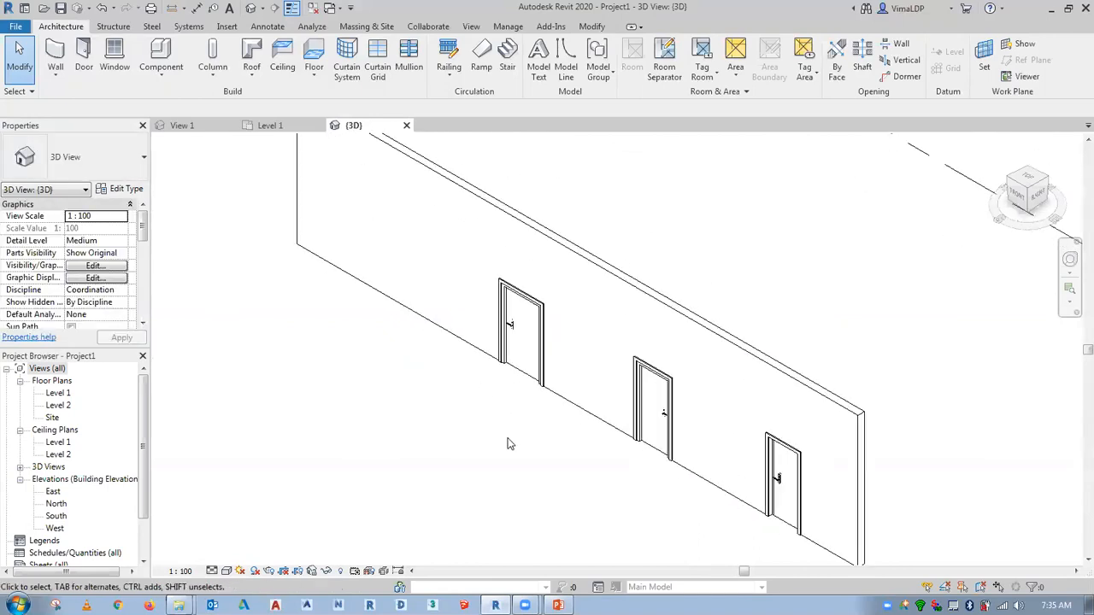
Review the type properties of the Type 3-1.2mx2.1m door in the 3D view, narrowing the dialog to uncover the door, and close it.
click(499, 367)
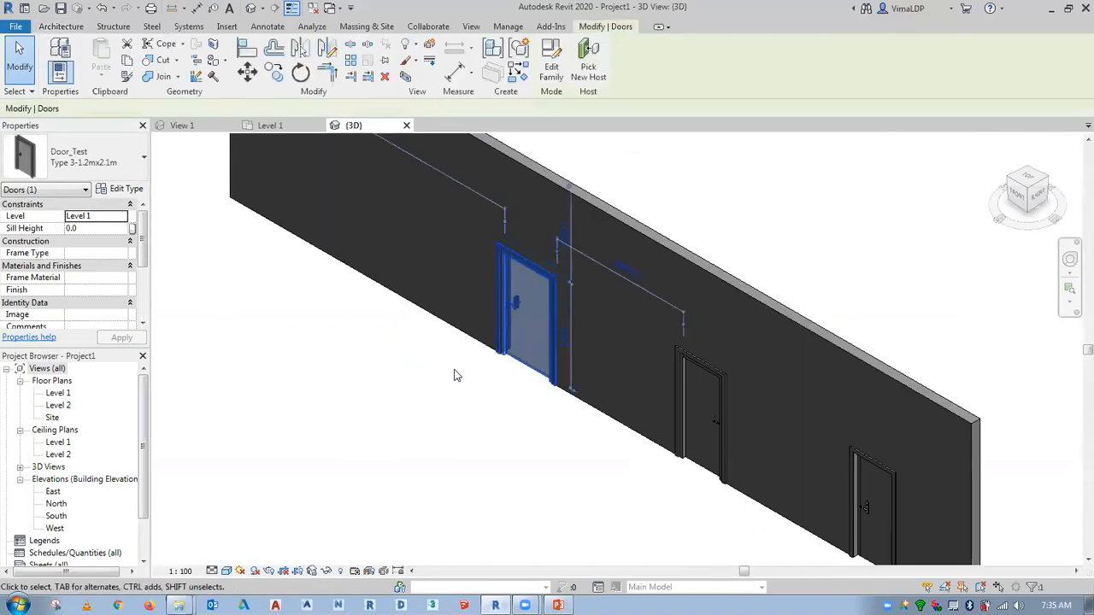
click(137, 189)
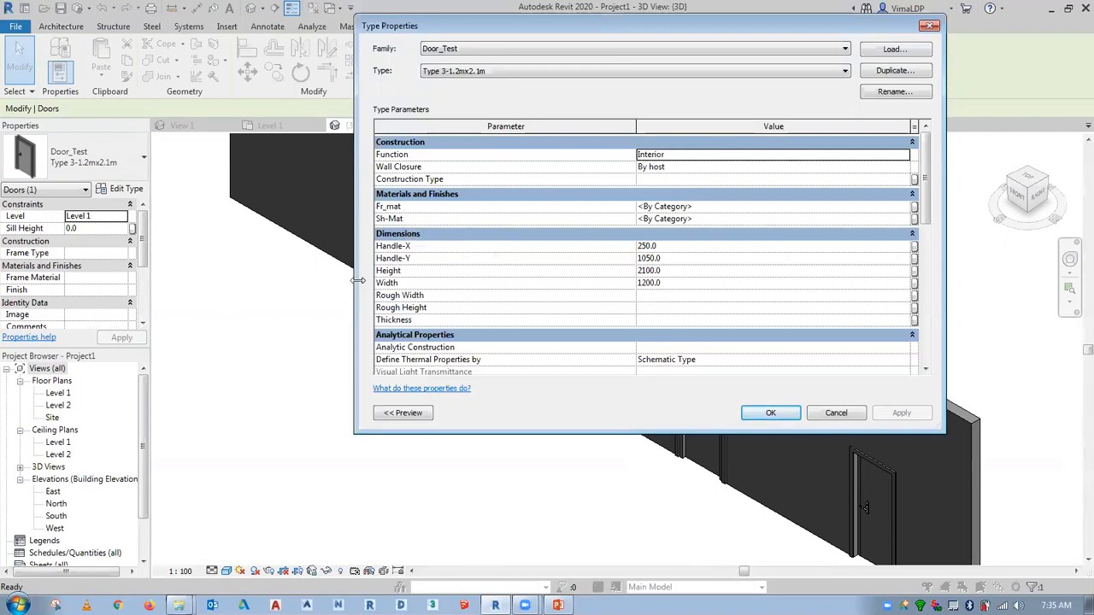
drag(357, 280, 612, 280)
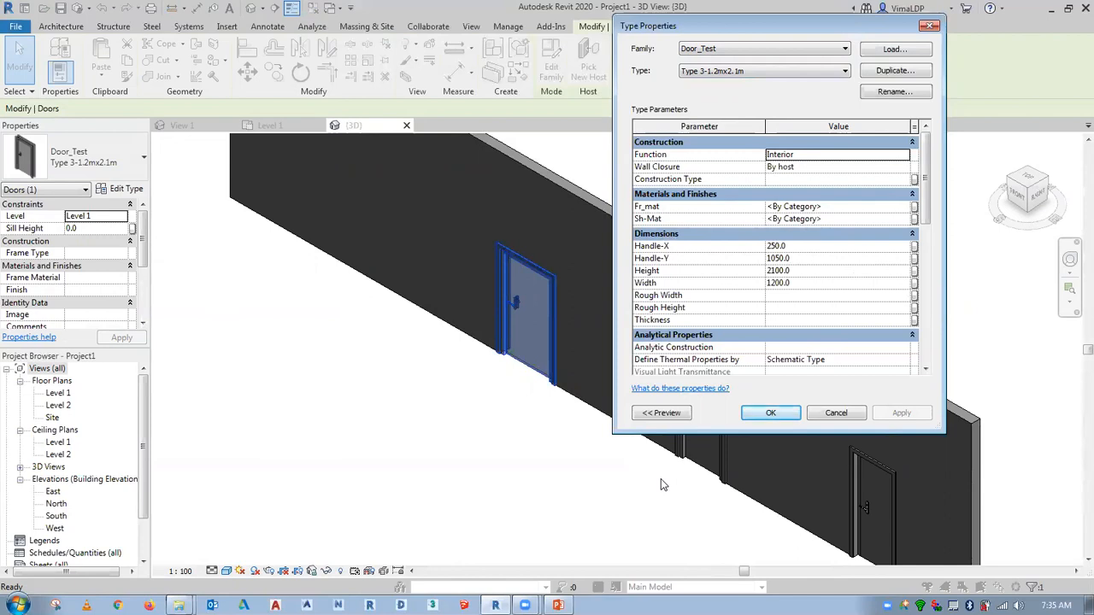
key(Escape)
click(499, 416)
Reopen the Type 3 door's type properties, examine its material, handle, height and width parameters, and close the dialog.
middle_drag(510, 439, 521, 501)
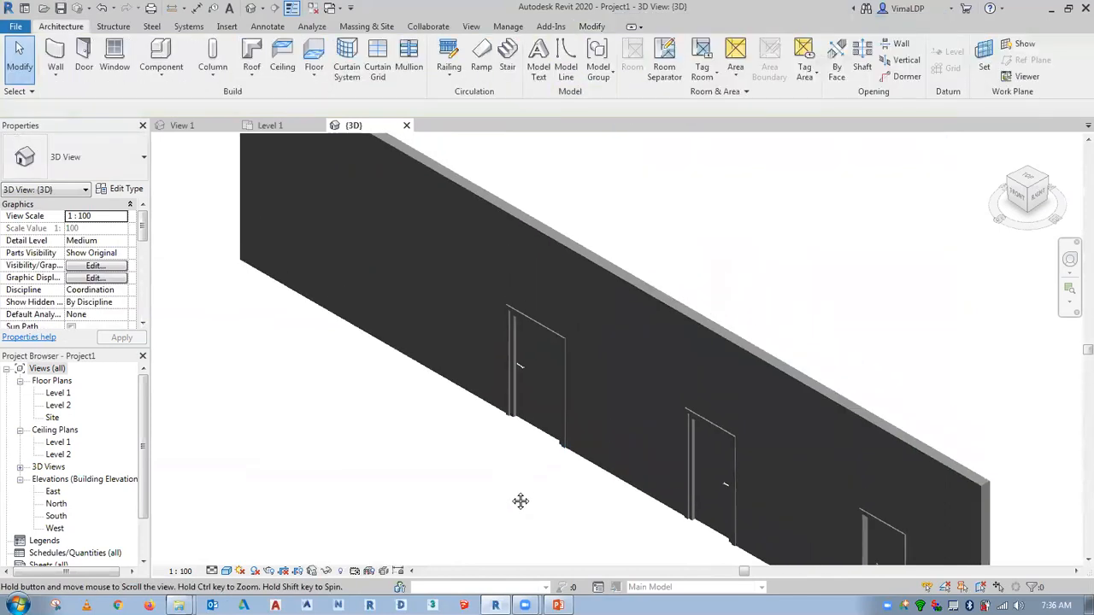
click(512, 393)
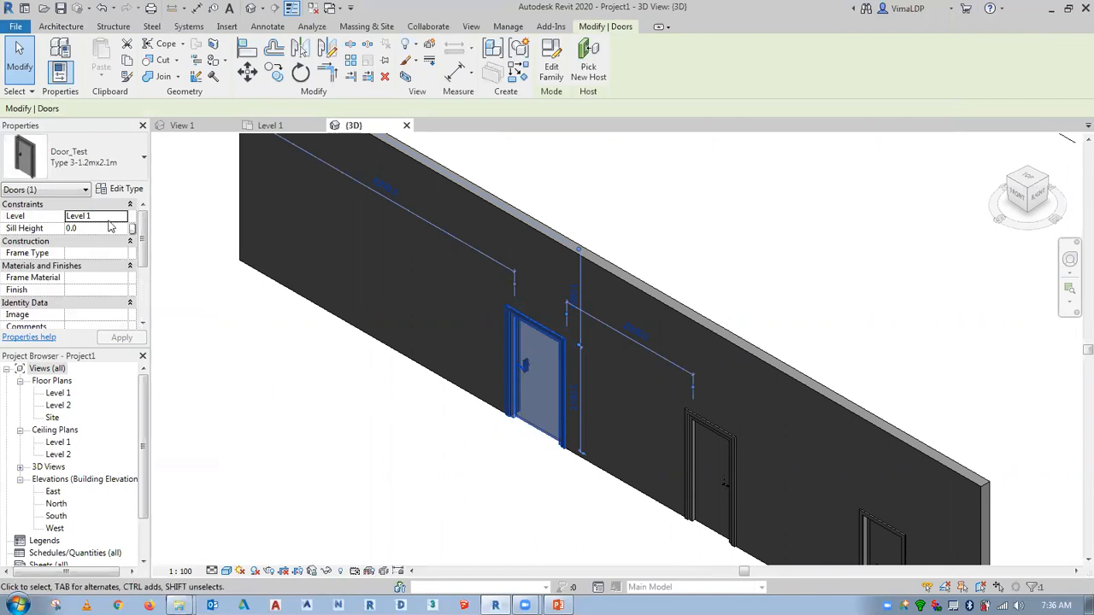
click(124, 189)
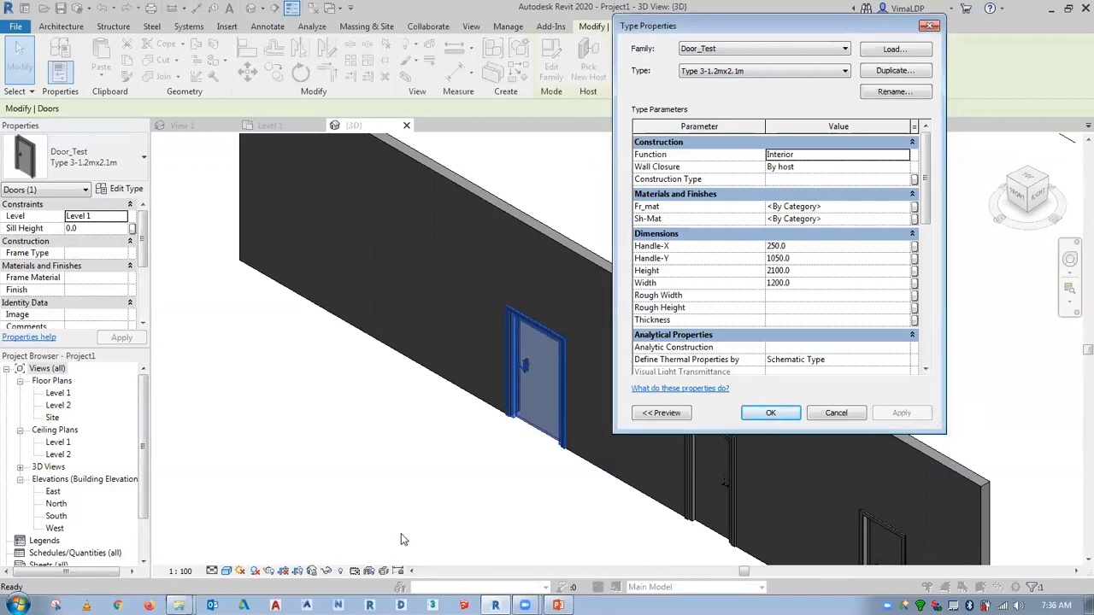
key(Escape)
key(Escape)
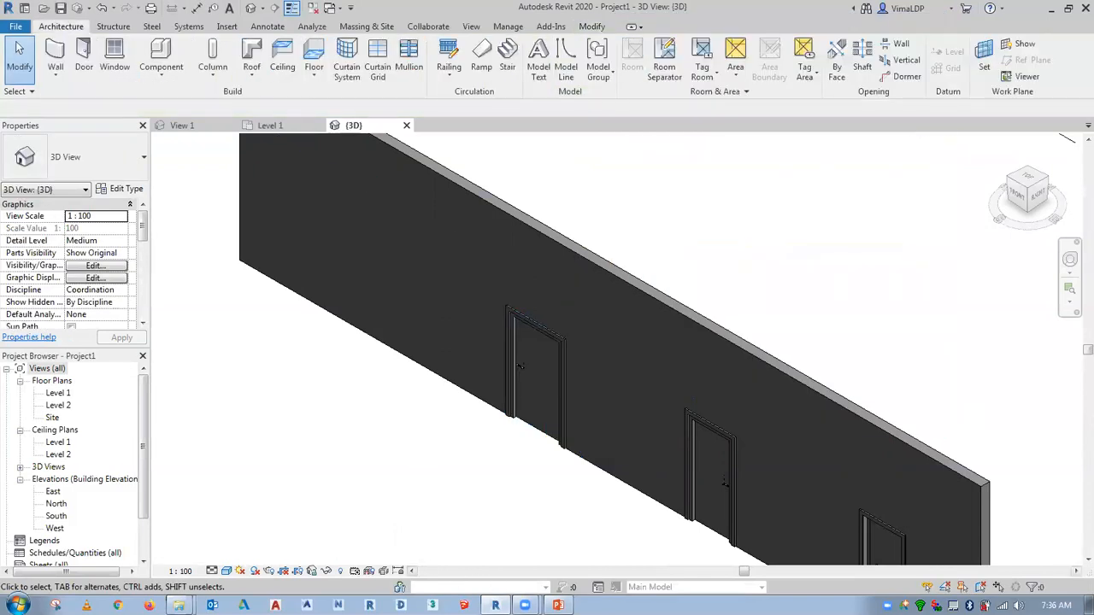
Switch to the Revit Modeling Family Creation Webinar presentation in PowerPoint and show slide 11, Q & A.
mouse_move(557, 605)
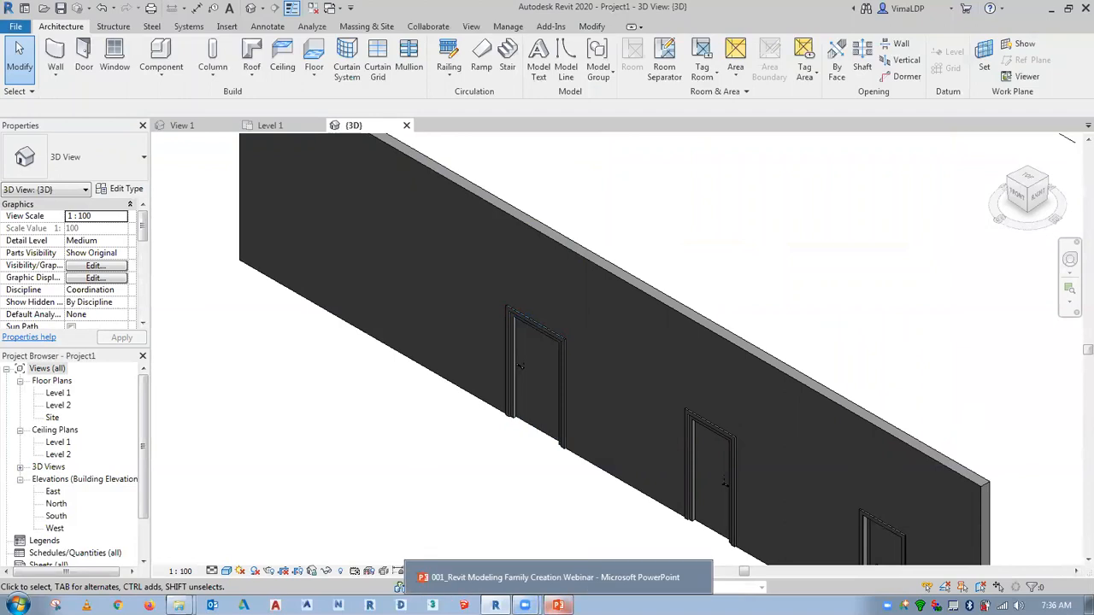
click(526, 560)
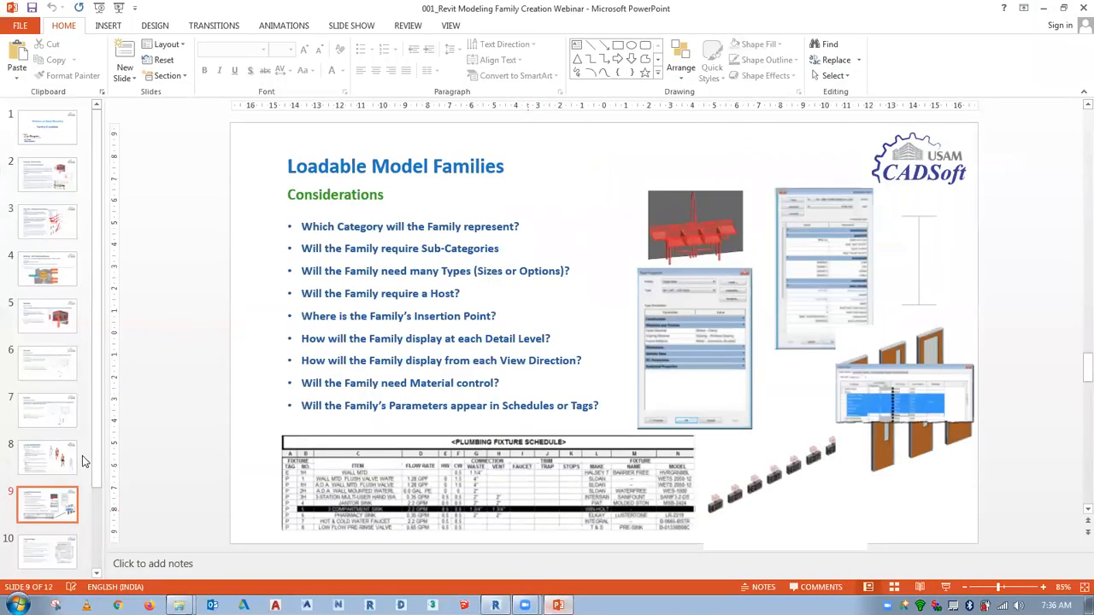
scroll(97, 475, down, 2)
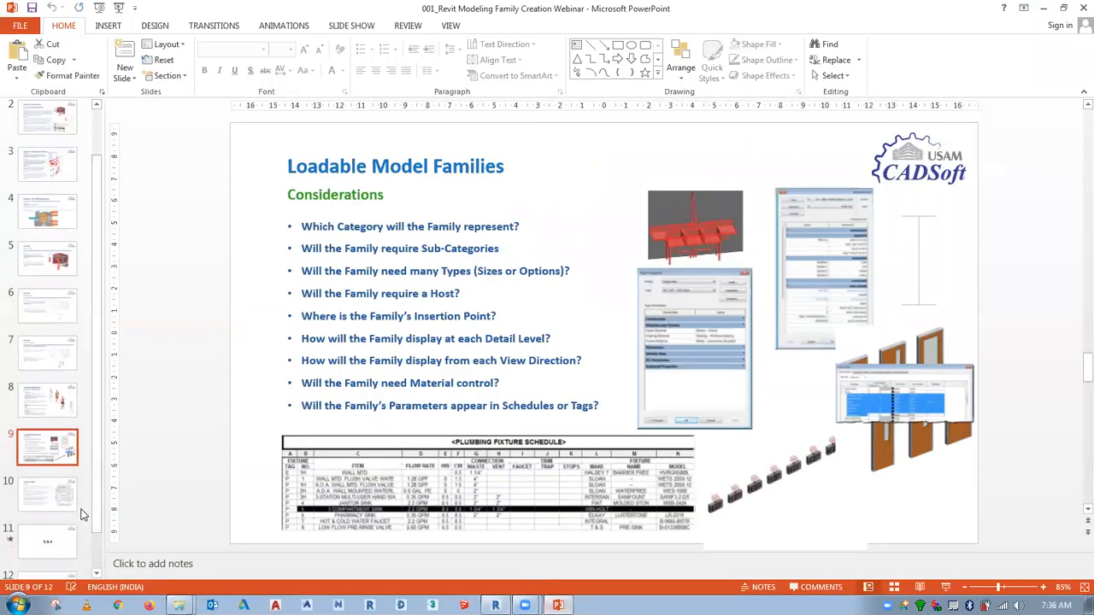
click(74, 530)
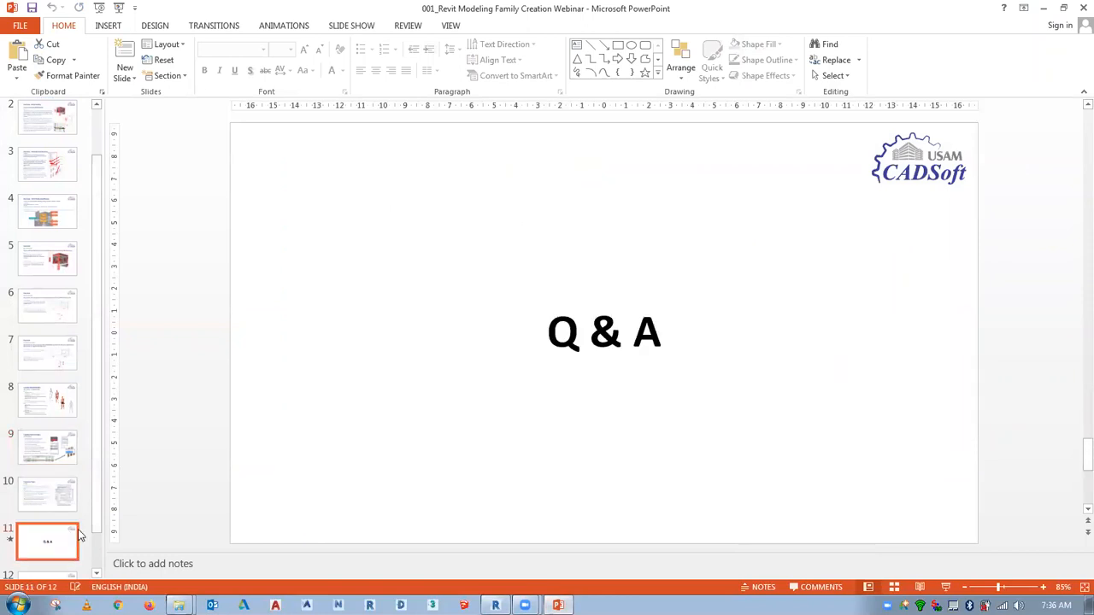